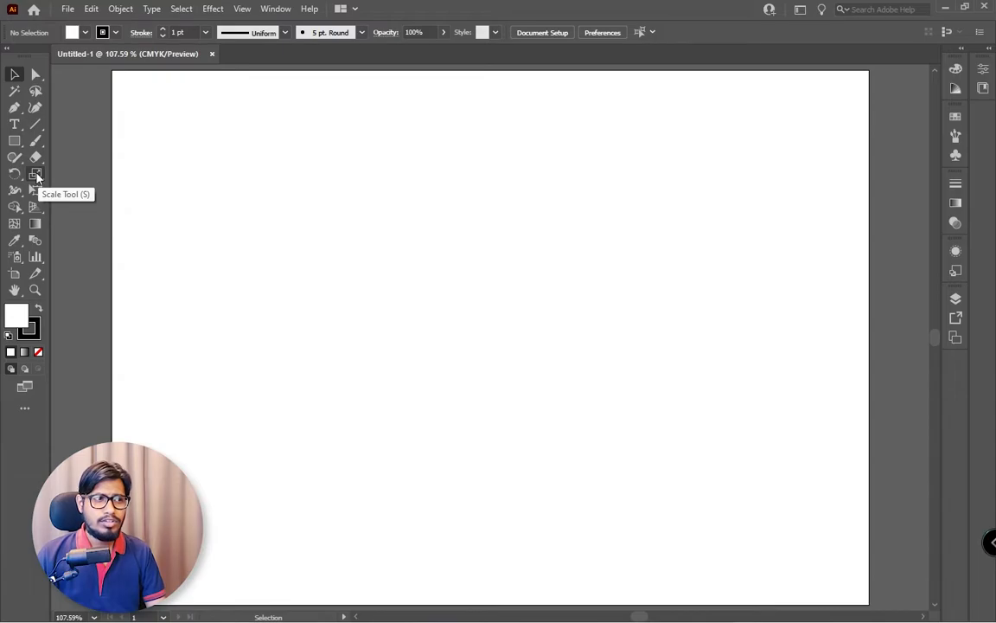
- Detach the Scale, Shear and Reshape tools as a floating panel, reposition it over the workspace, and close it
right_click(36, 176)
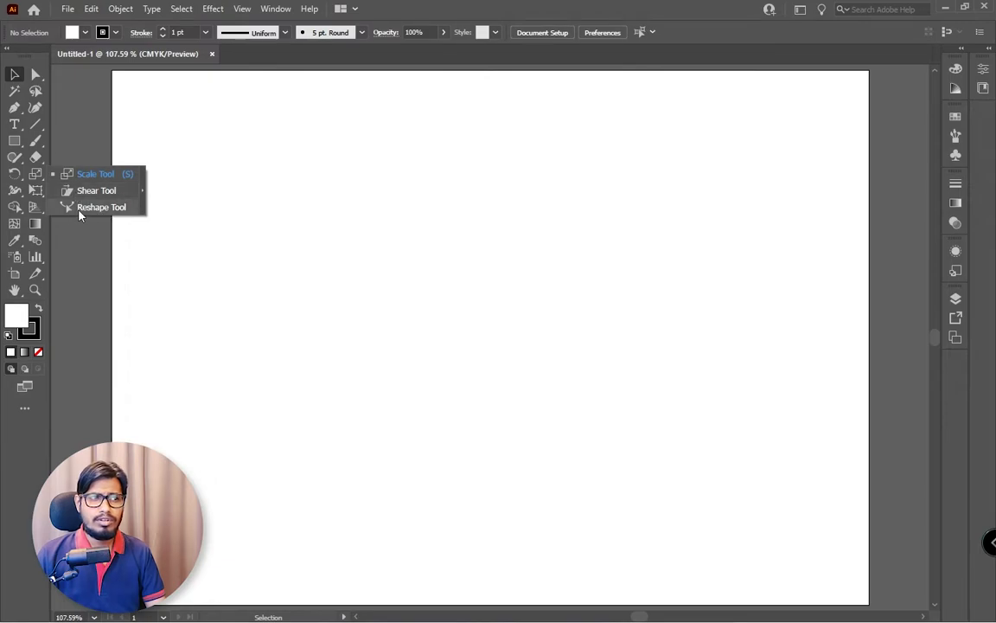
click(143, 195)
drag(74, 190, 134, 186)
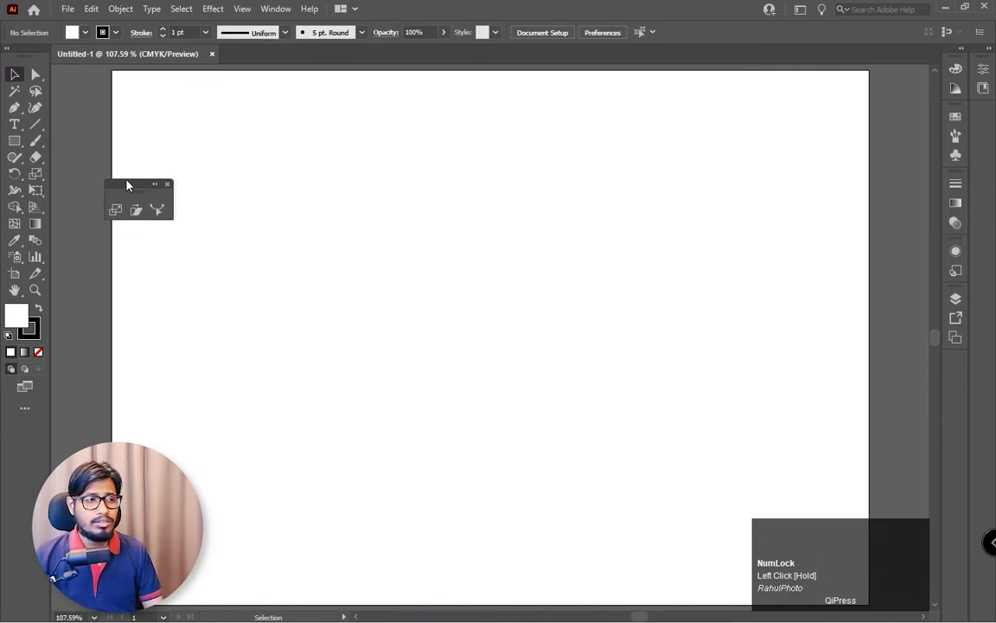
drag(134, 189, 118, 262)
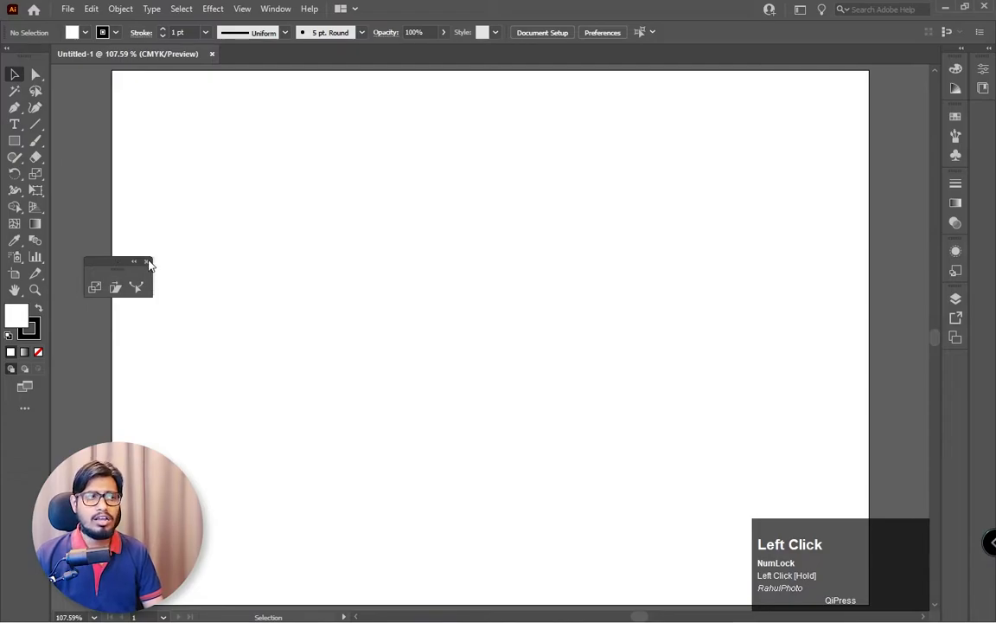
click(147, 261)
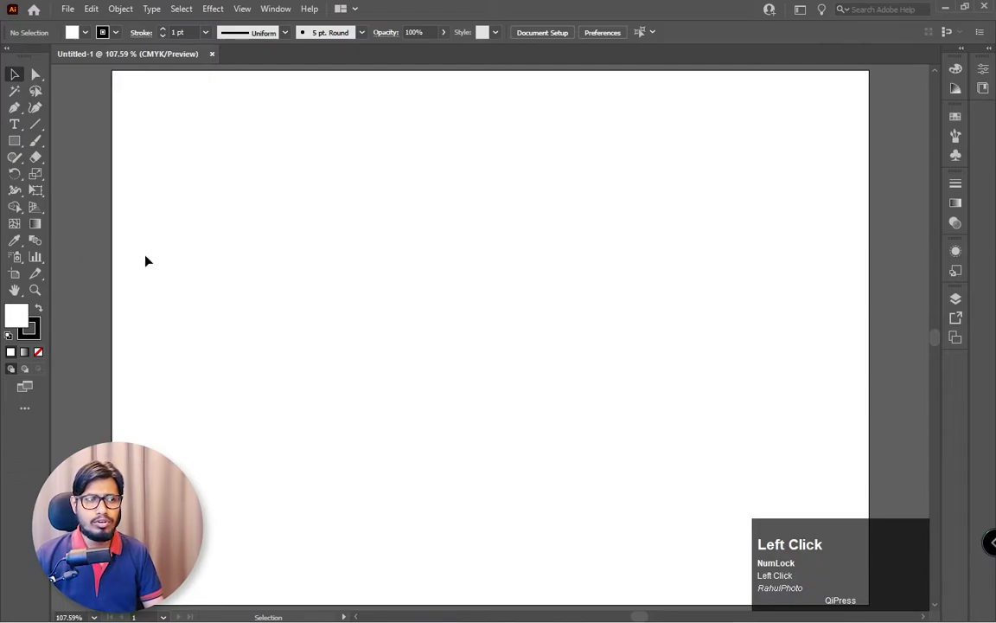
- Detach the Scale tool group as a floating panel and place it just beside the main toolbar
right_click(35, 174)
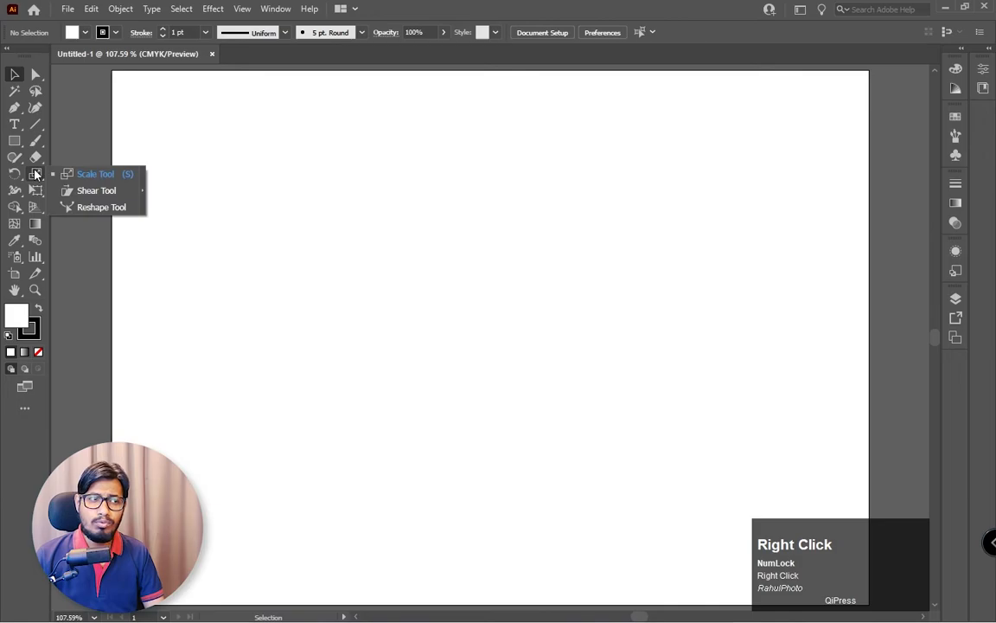
click(142, 195)
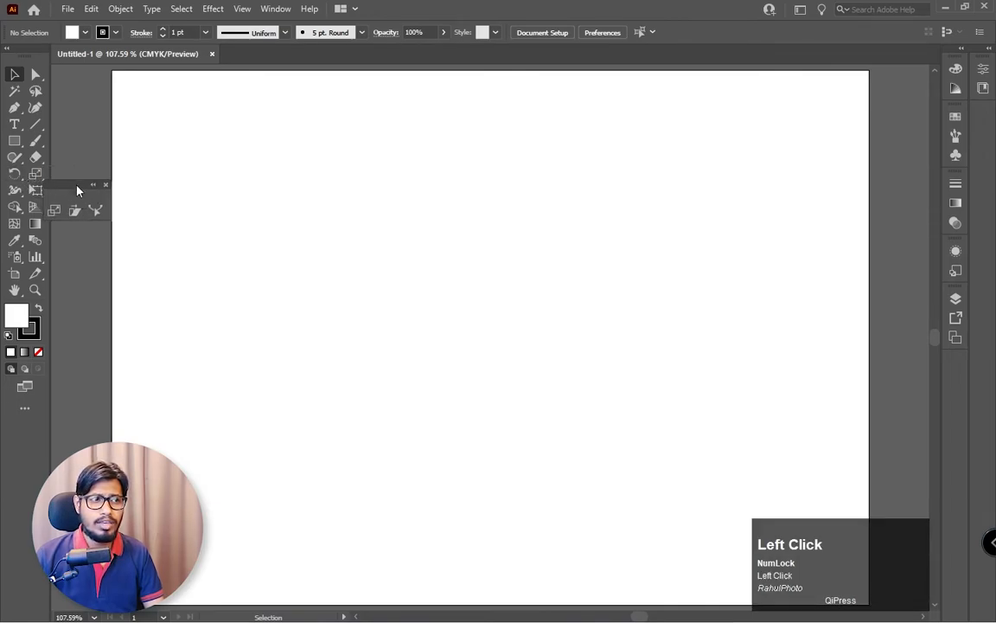
drag(74, 188, 110, 232)
right_click(35, 174)
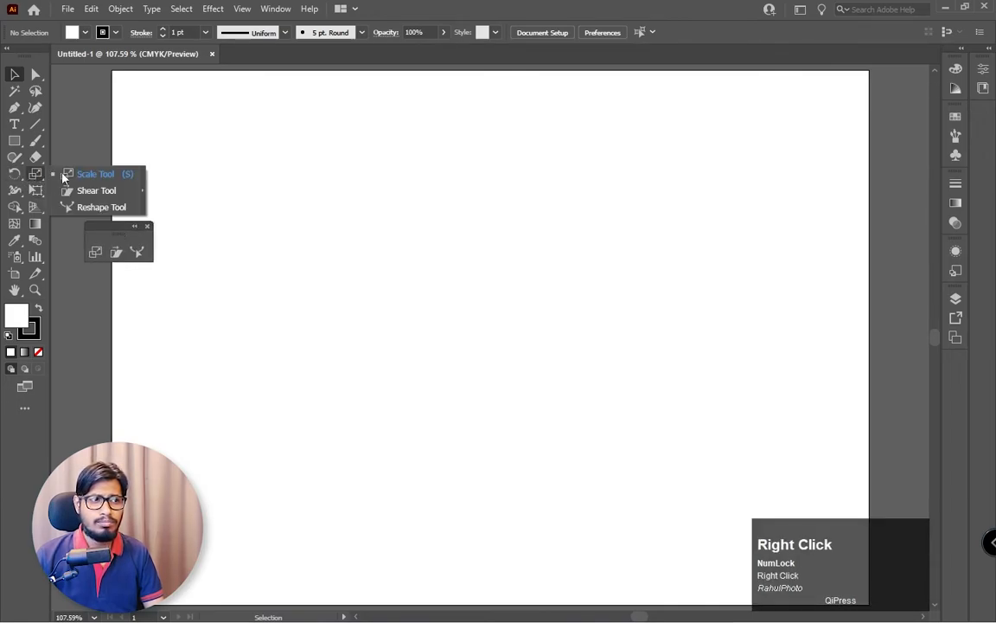
click(109, 232)
drag(112, 230, 95, 208)
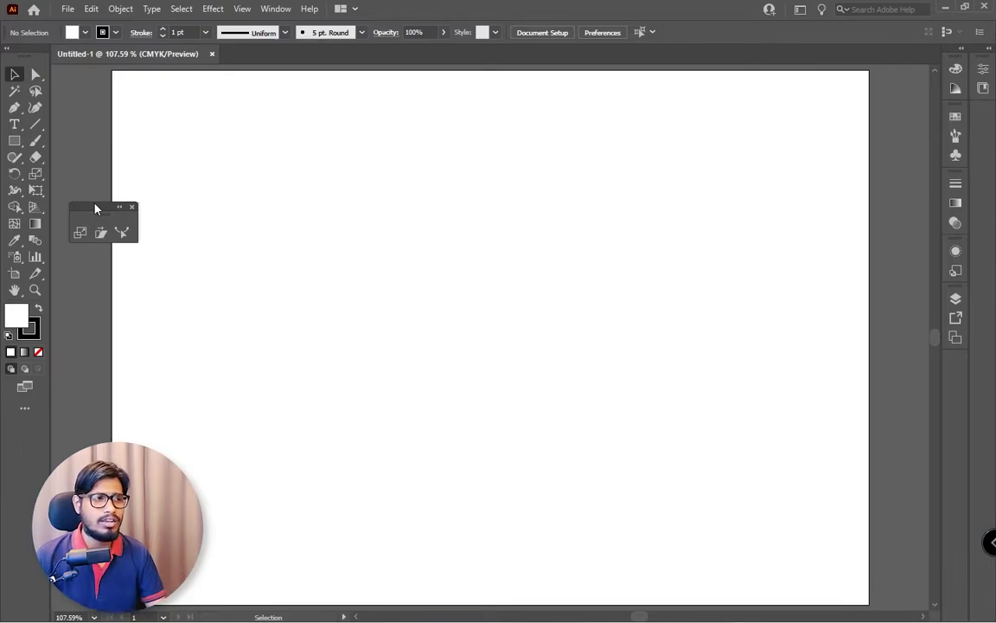
drag(95, 208, 94, 204)
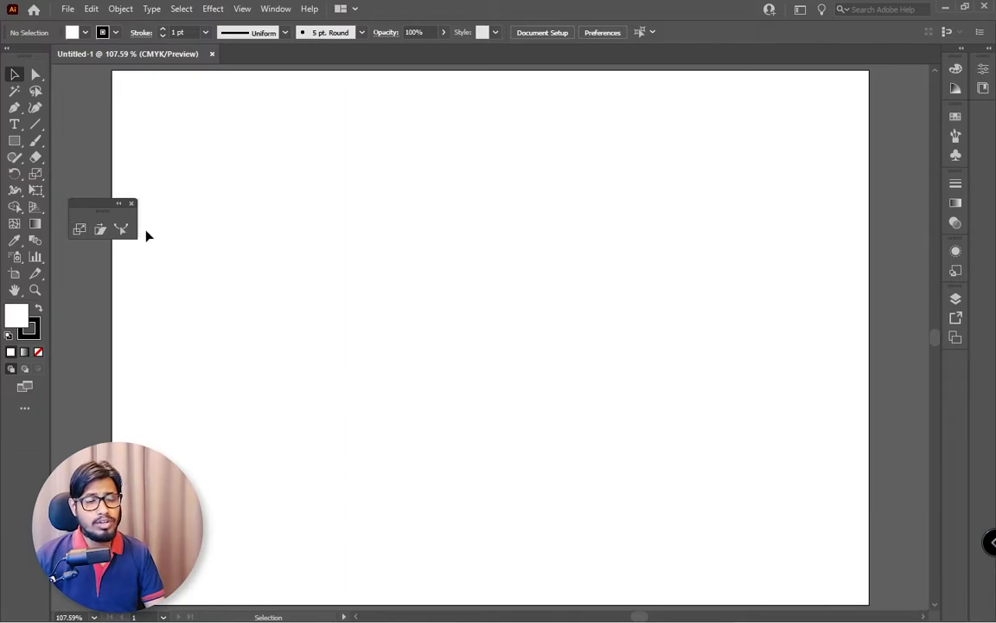
- Draw a square with the Rectangle tool in the upper-left part of the artboard, keeping it selected
right_click(14, 140)
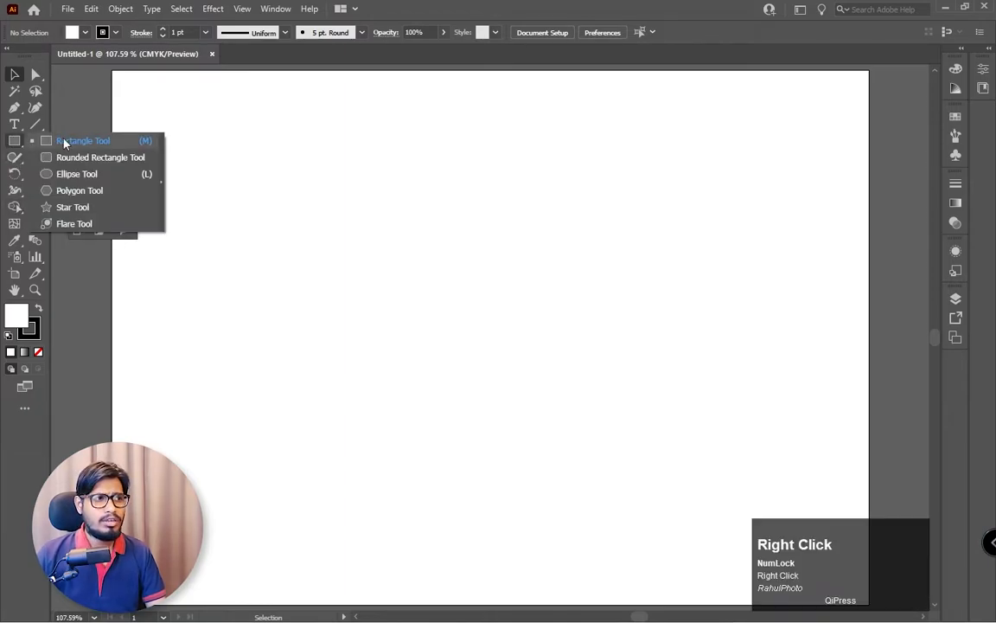
click(65, 141)
drag(279, 190, 444, 354)
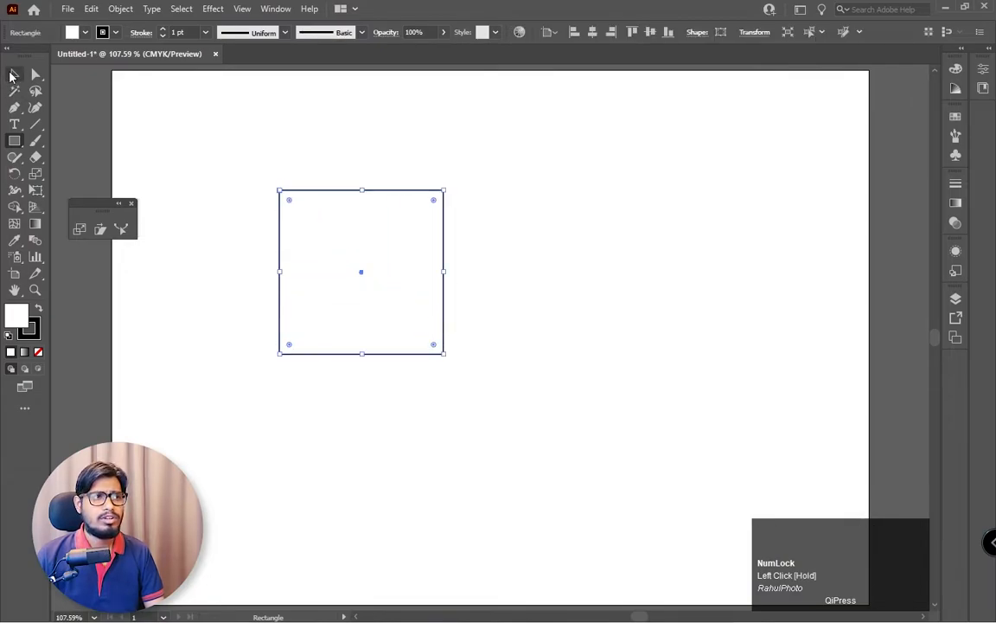
click(13, 75)
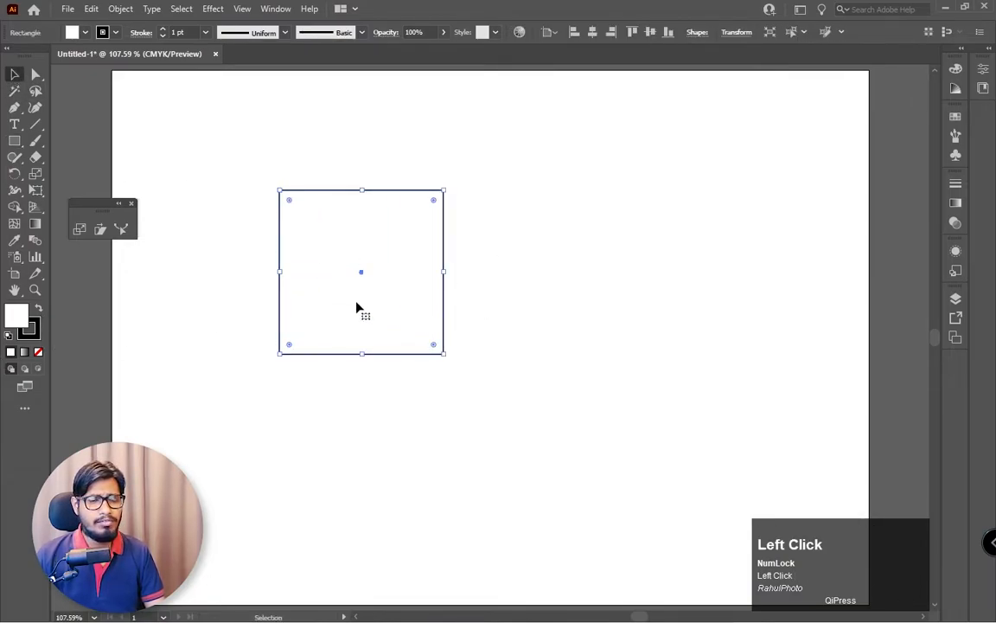
- Try the Scale tool on the whole square from its default centre point and undo the change
click(79, 230)
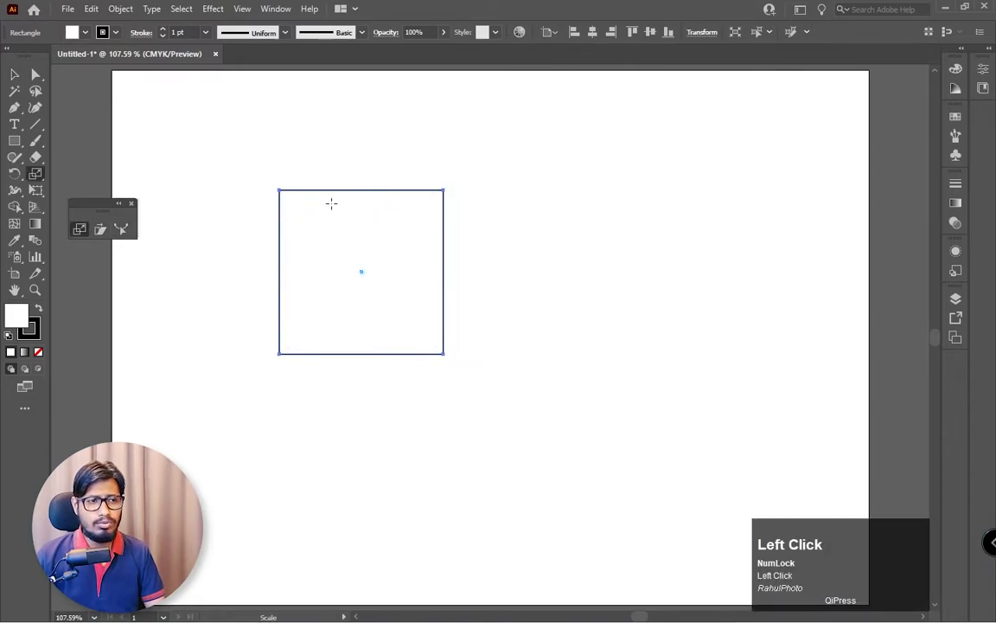
drag(279, 190, 278, 252)
key(ctrl+z)
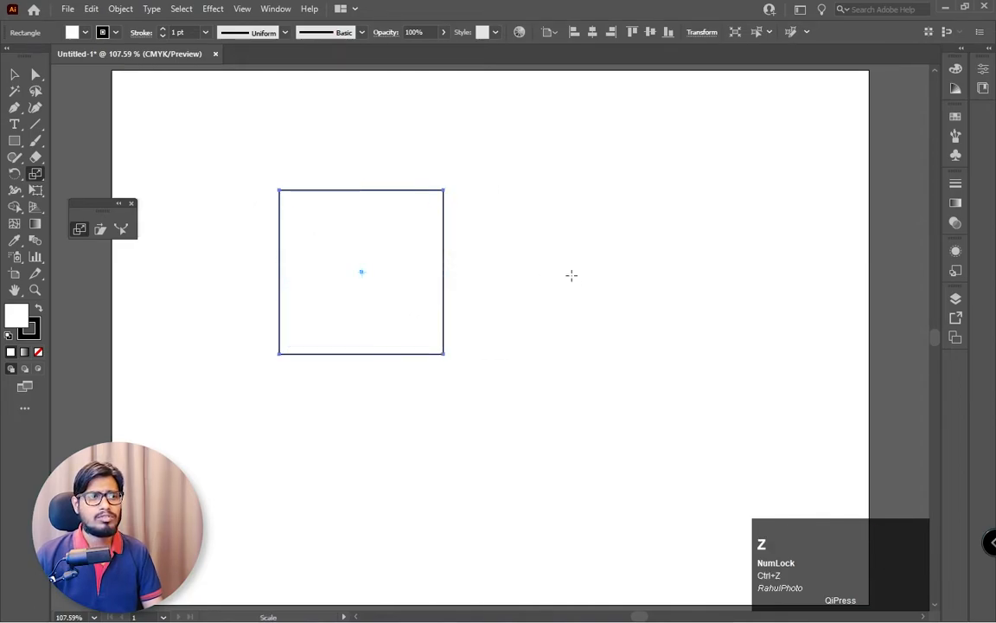
- Directly select the square's two upper anchor points, scale them slightly apart from their midpoint, and undo the scaling
click(35, 74)
drag(241, 157, 489, 205)
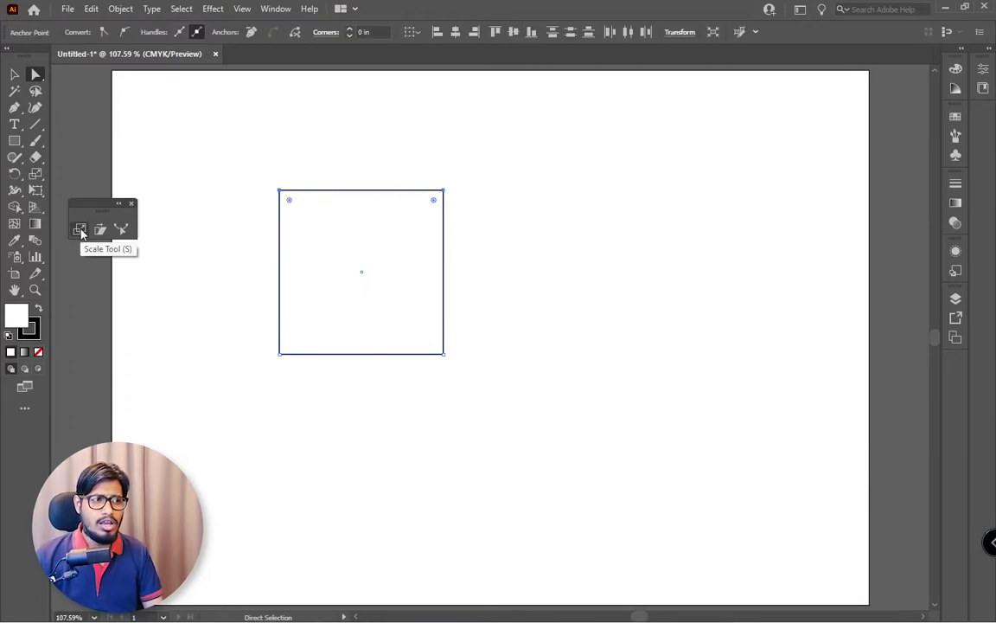
click(80, 230)
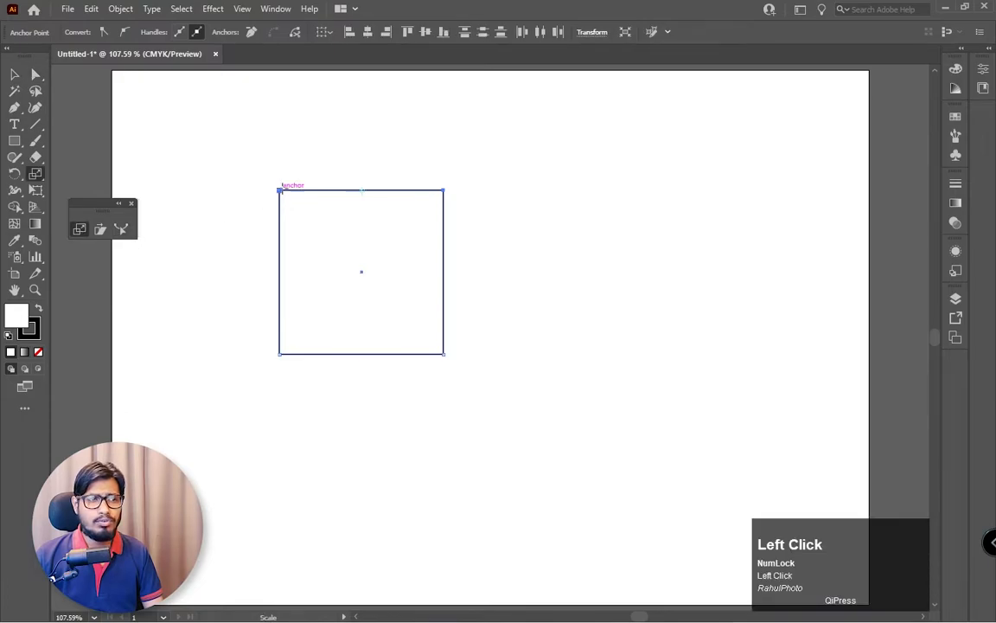
mouse_move(279, 190)
mouse_down()
mouse_move(350, 198)
mouse_move(278, 192)
mouse_up()
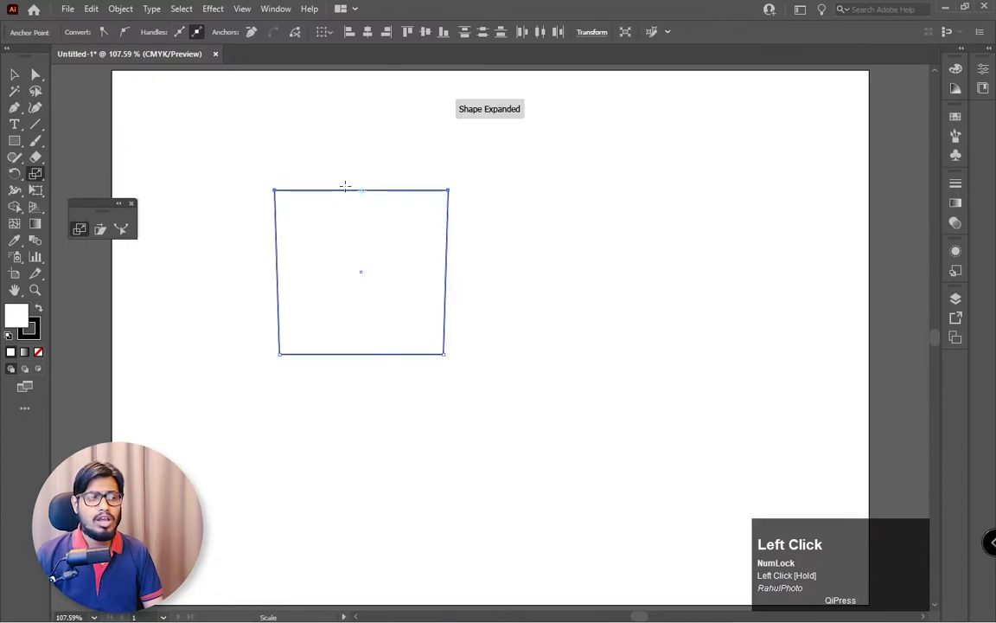
key(ctrl+z)
- Reselect the two upper anchor points, scale them using the upper-left corner as the reference point, and undo the scaling
click(13, 74)
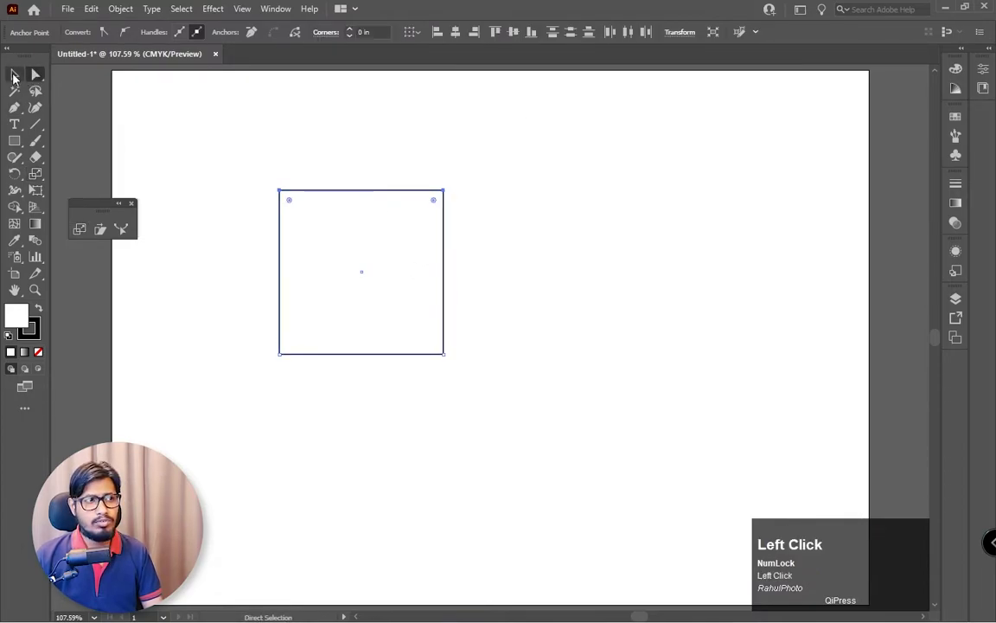
click(426, 185)
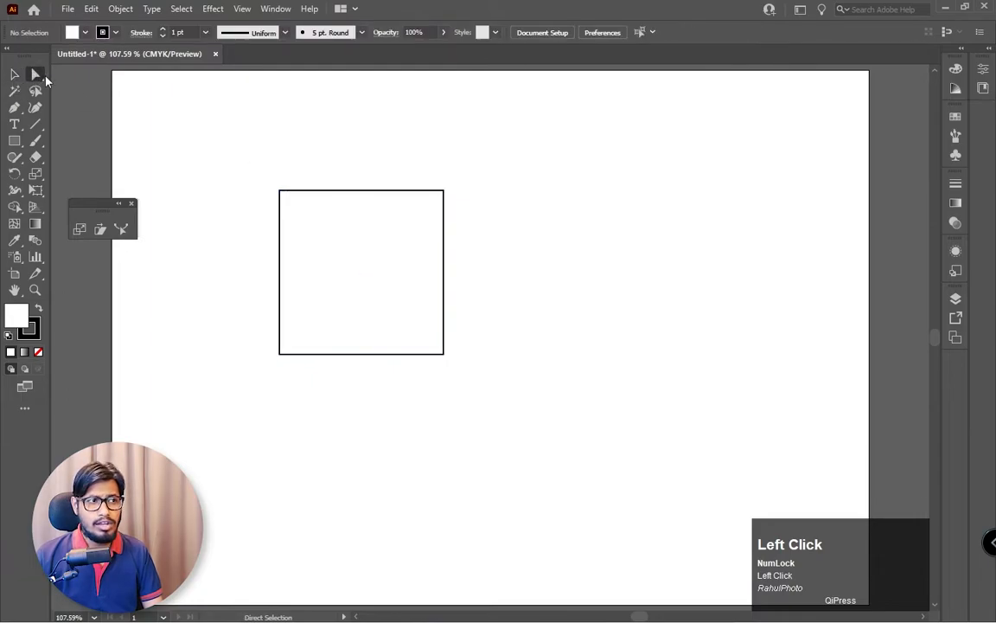
drag(232, 156, 526, 222)
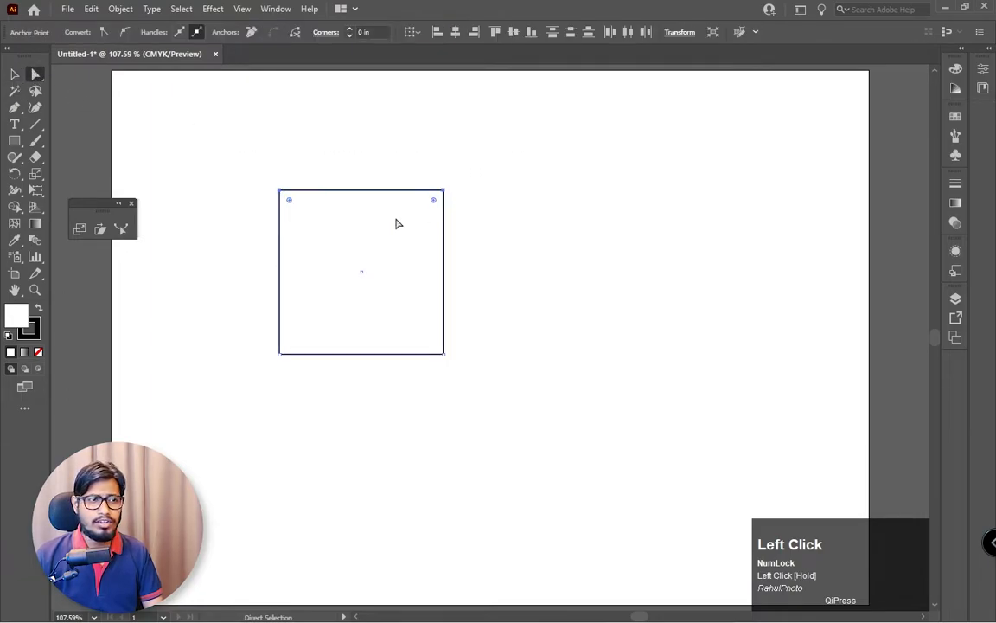
click(80, 230)
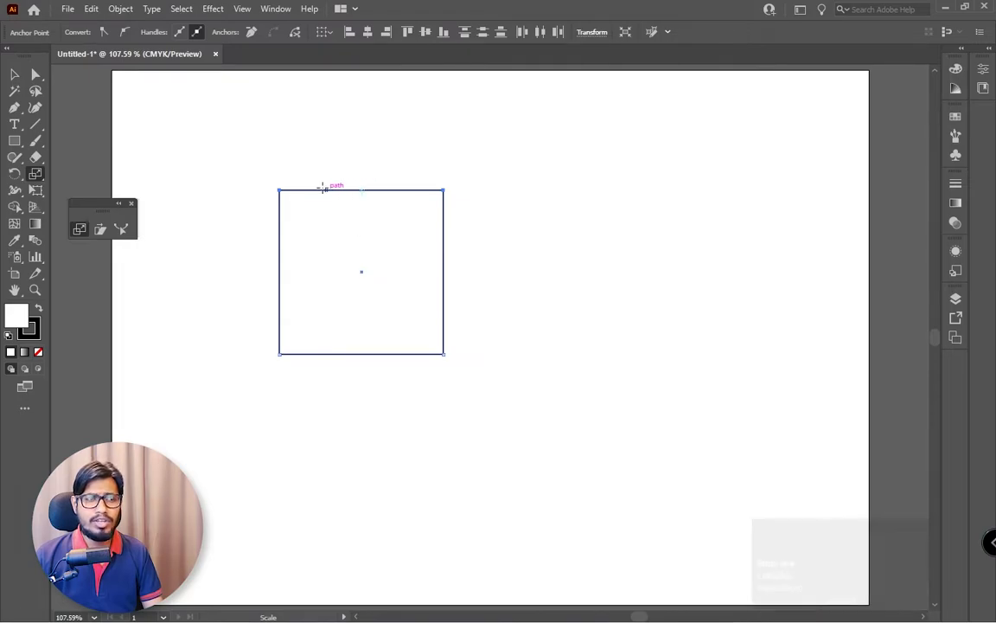
click(276, 188)
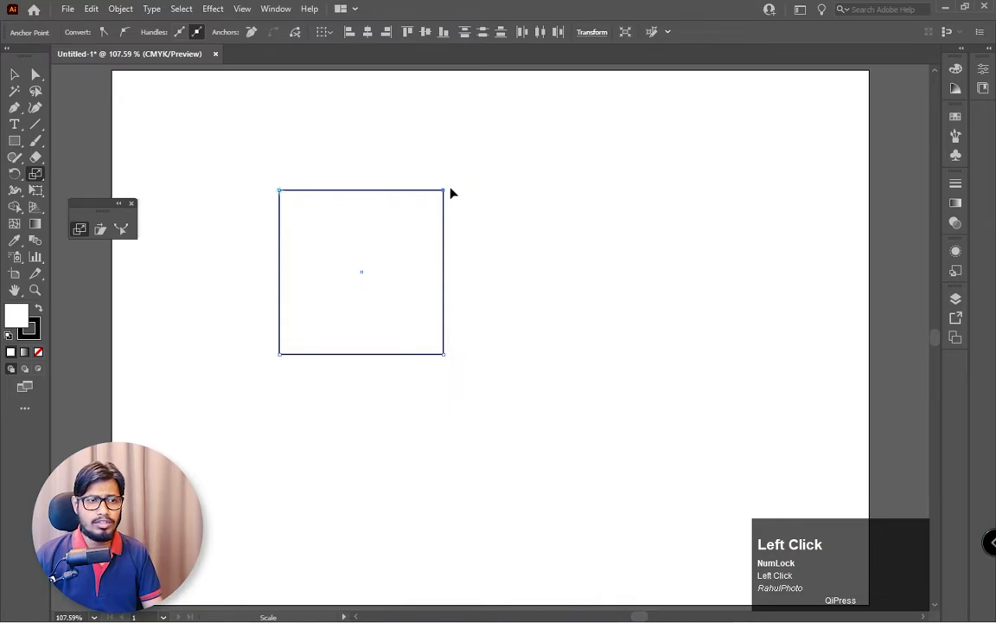
drag(445, 192, 421, 196)
key(ctrl+z)
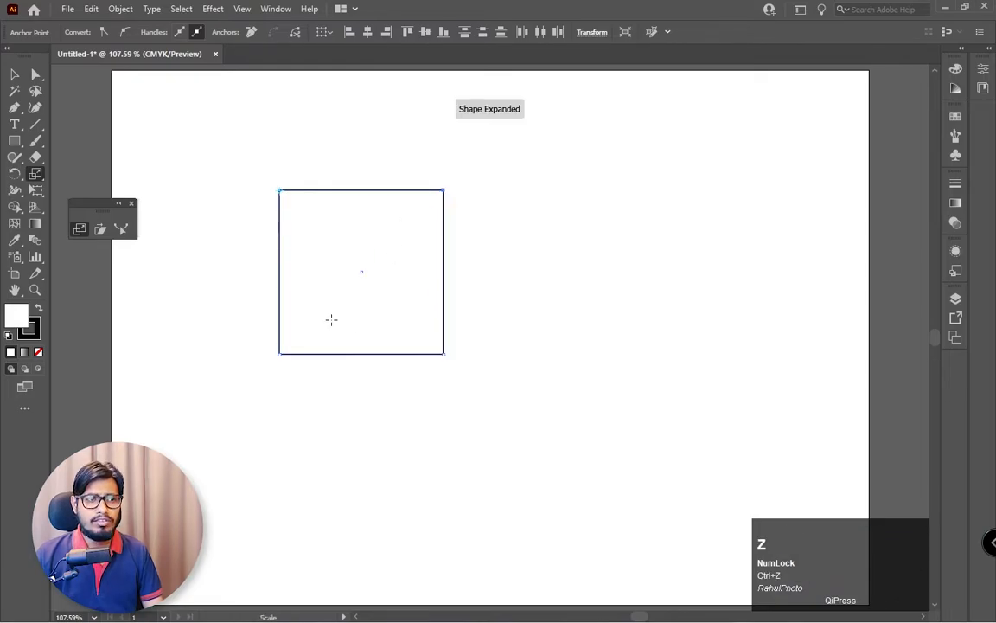
- Try scaling the two upper anchor points around a reference point inside the square's upper-left area, and undo it
click(295, 236)
drag(444, 194, 305, 218)
key(ctrl+z)
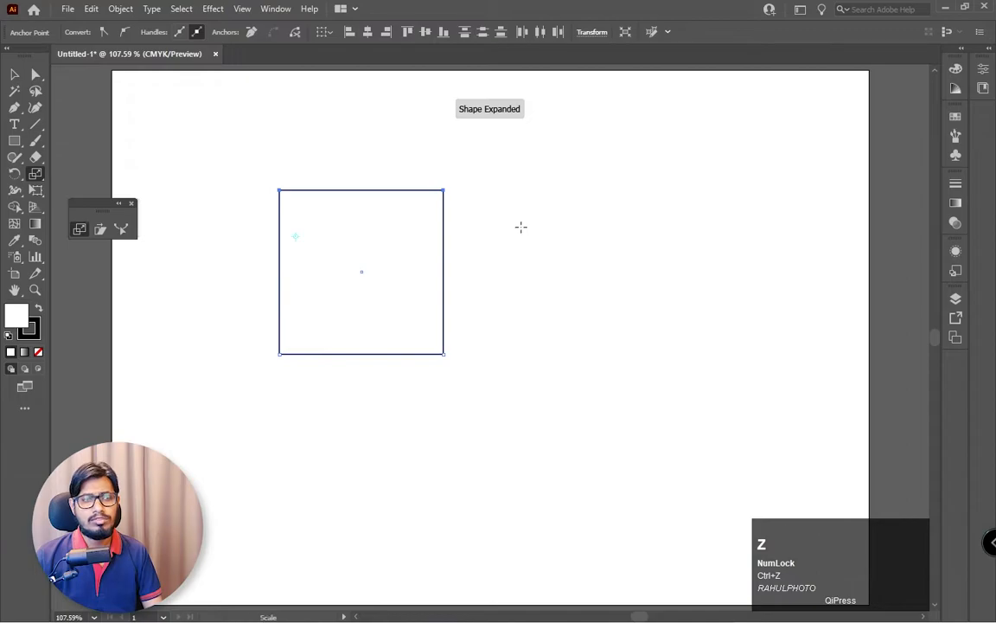
- Delete the square together with its leftover bottom segment to clear the artboard
click(14, 75)
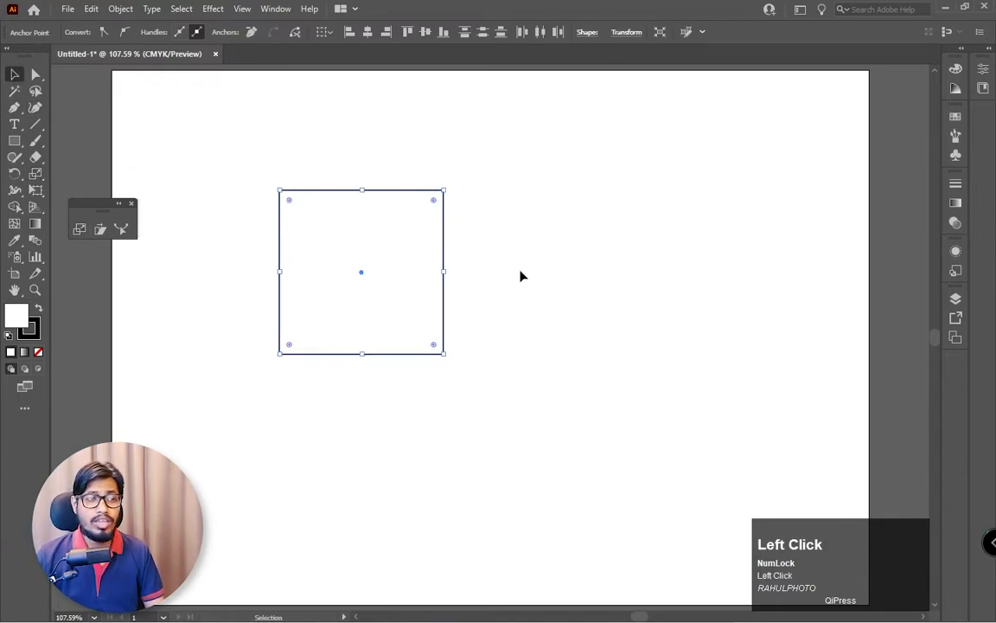
key(Delete)
drag(576, 294, 400, 378)
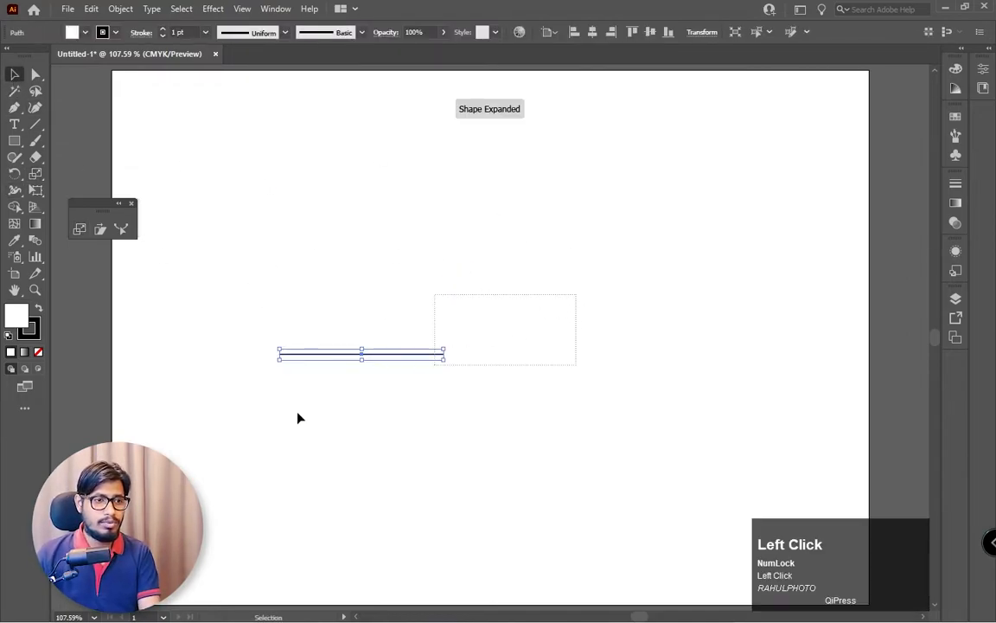
key(Delete)
- Draw a new square with the Rectangle tool on the left half of the artboard, keeping it selected
click(14, 140)
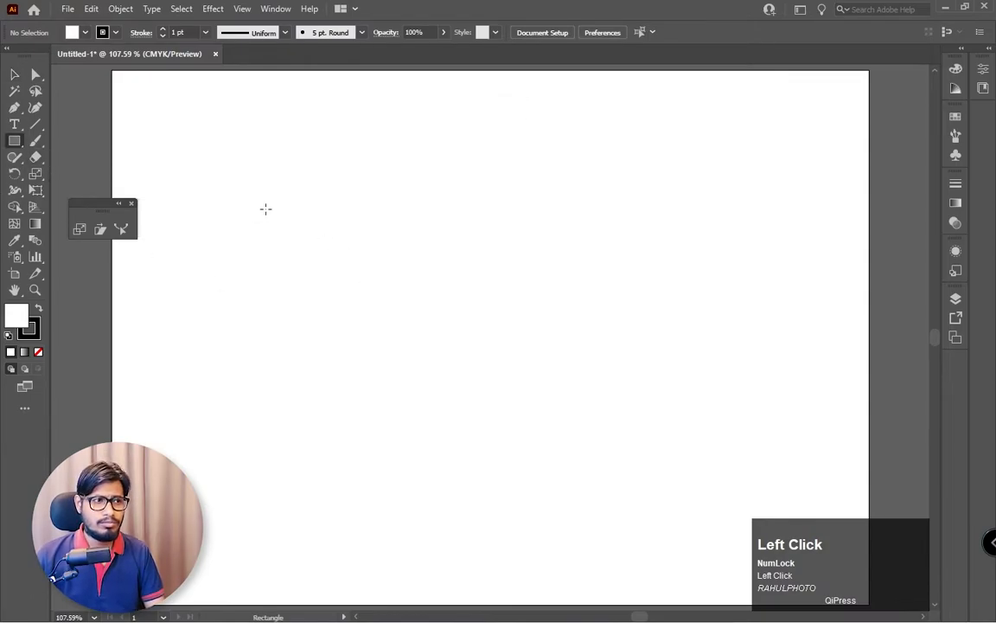
drag(226, 198, 381, 352)
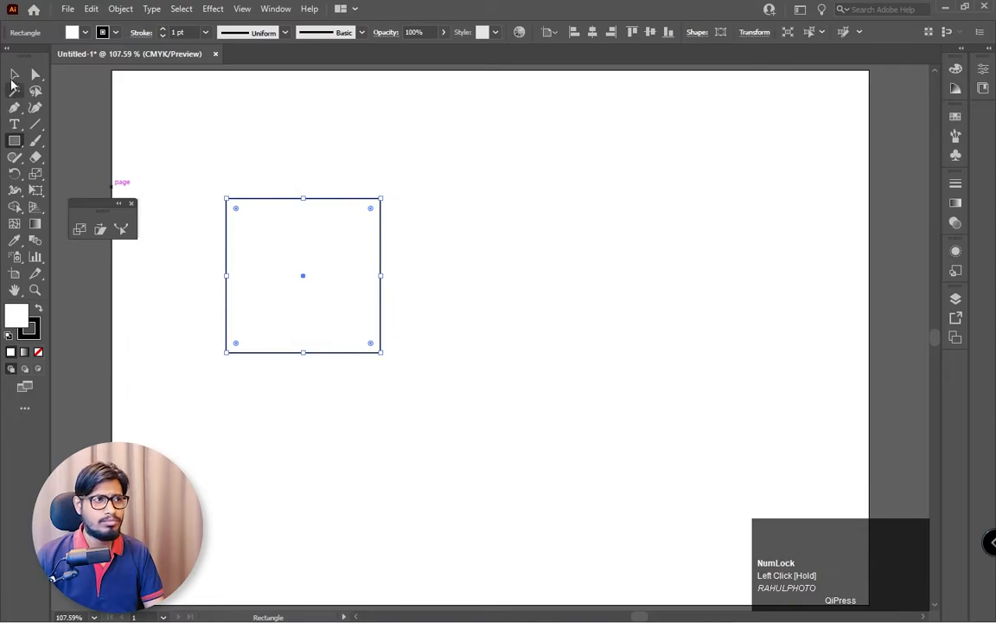
click(14, 74)
- Scale a smaller proportional copy of the square toward a reference point inside its upper-right corner, keeping the original
click(79, 230)
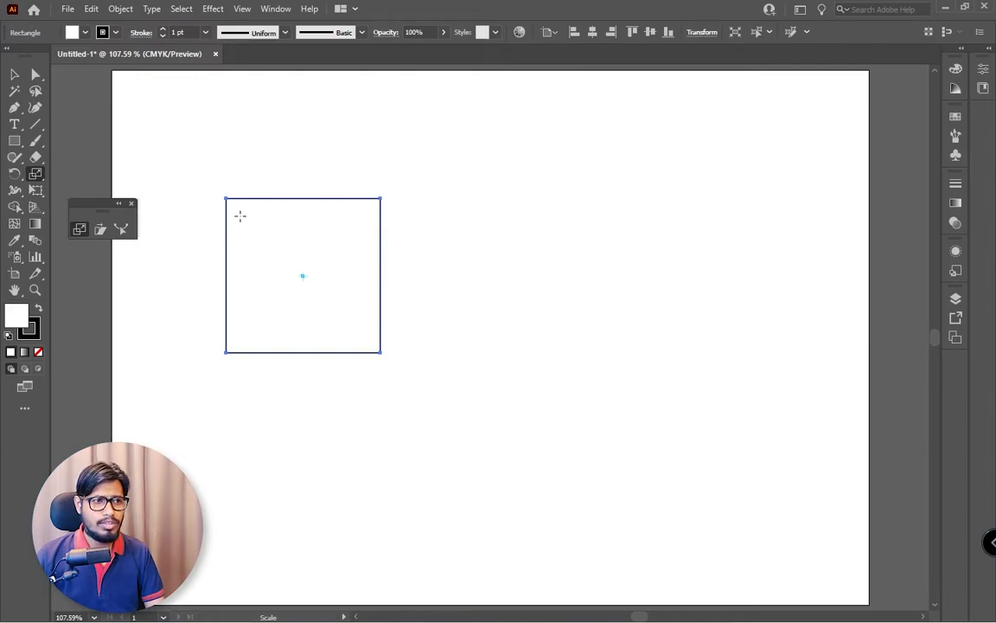
click(356, 216)
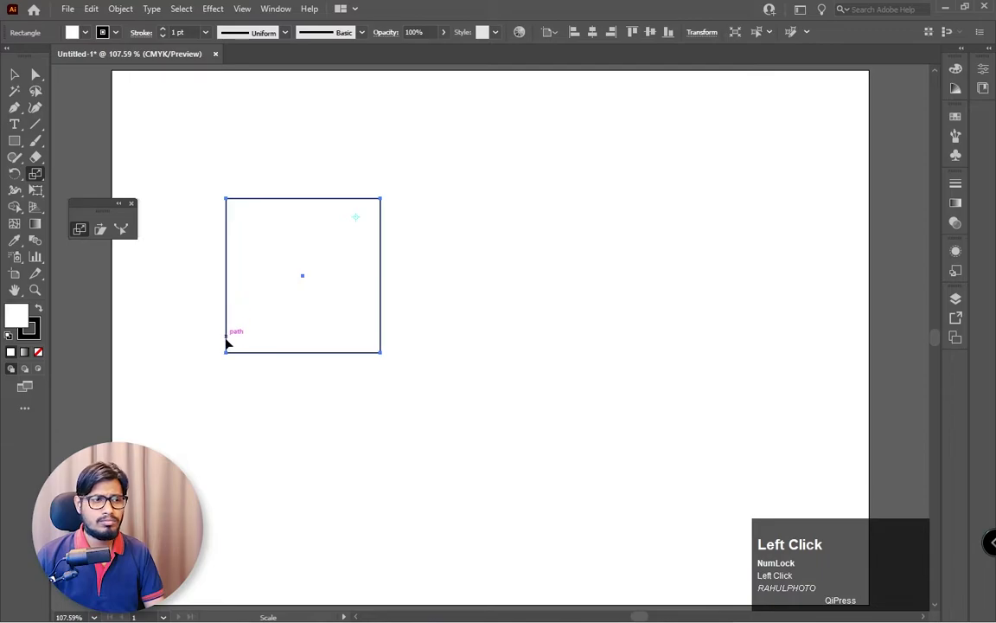
key(z)
drag(198, 221, 416, 256)
key(space)
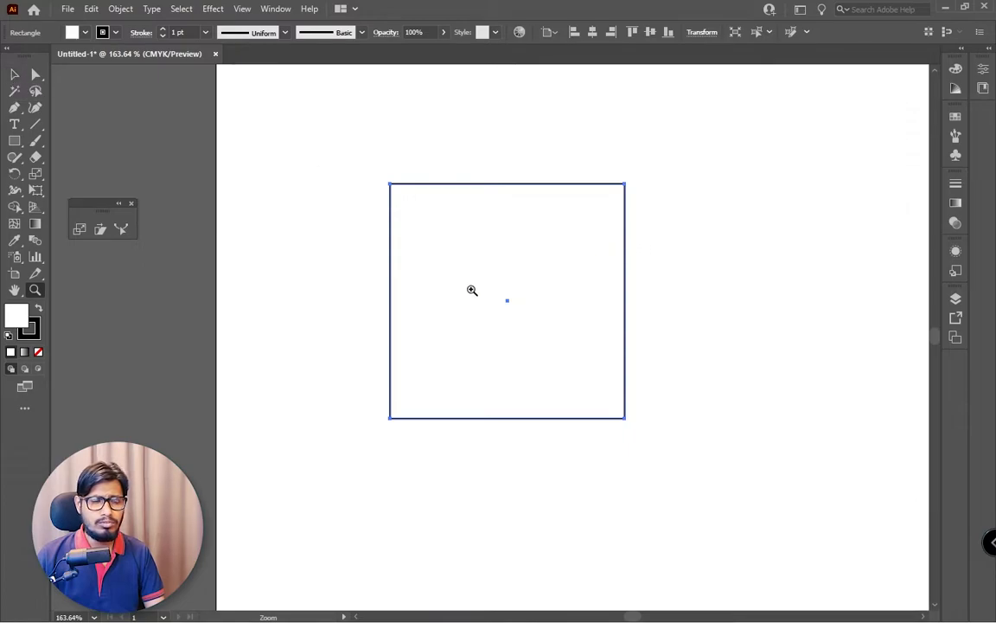
click(84, 230)
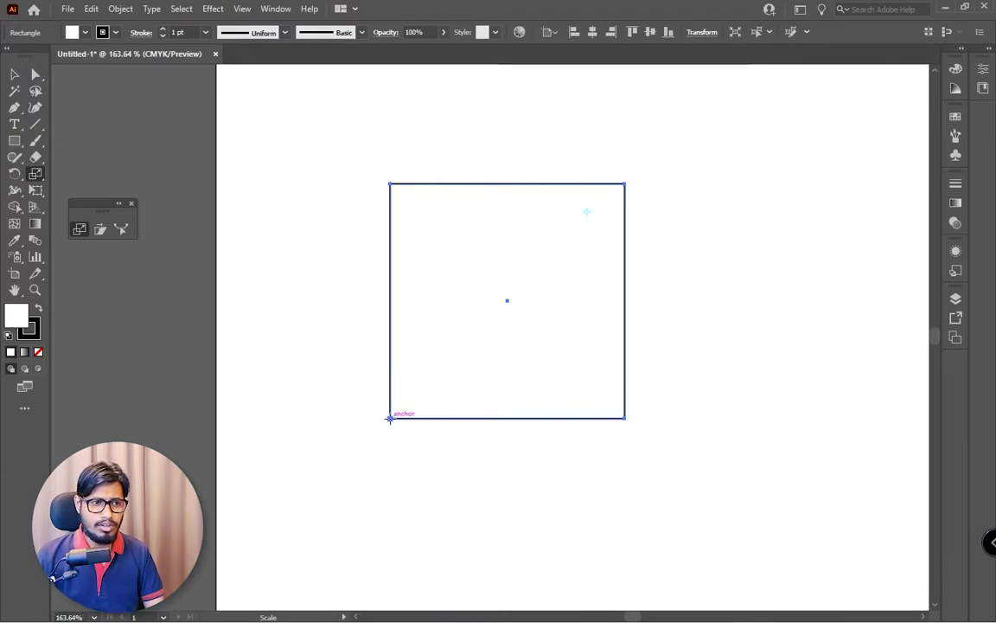
click(389, 419)
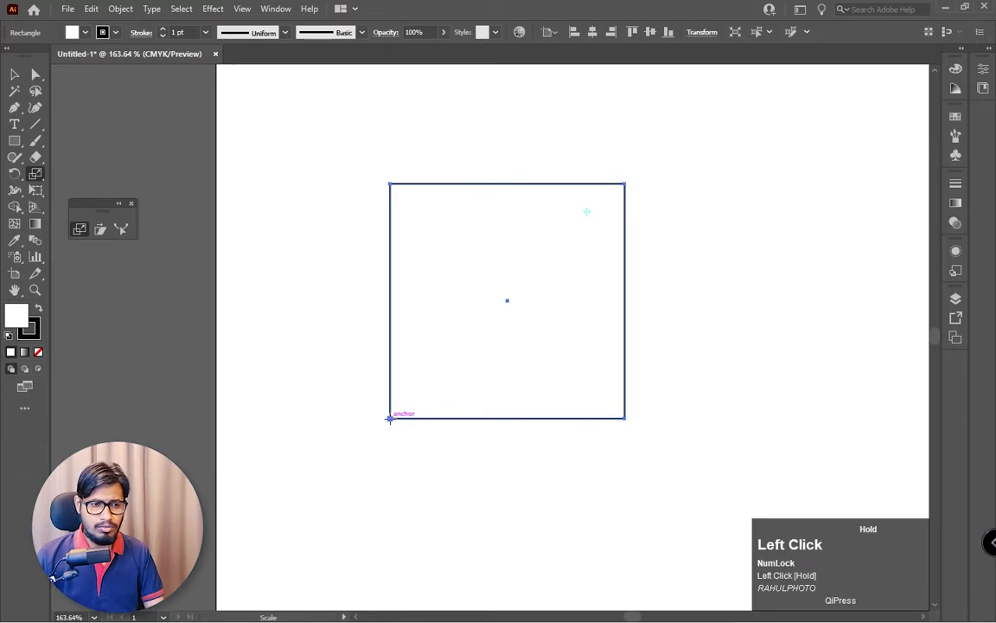
drag(389, 419, 431, 373)
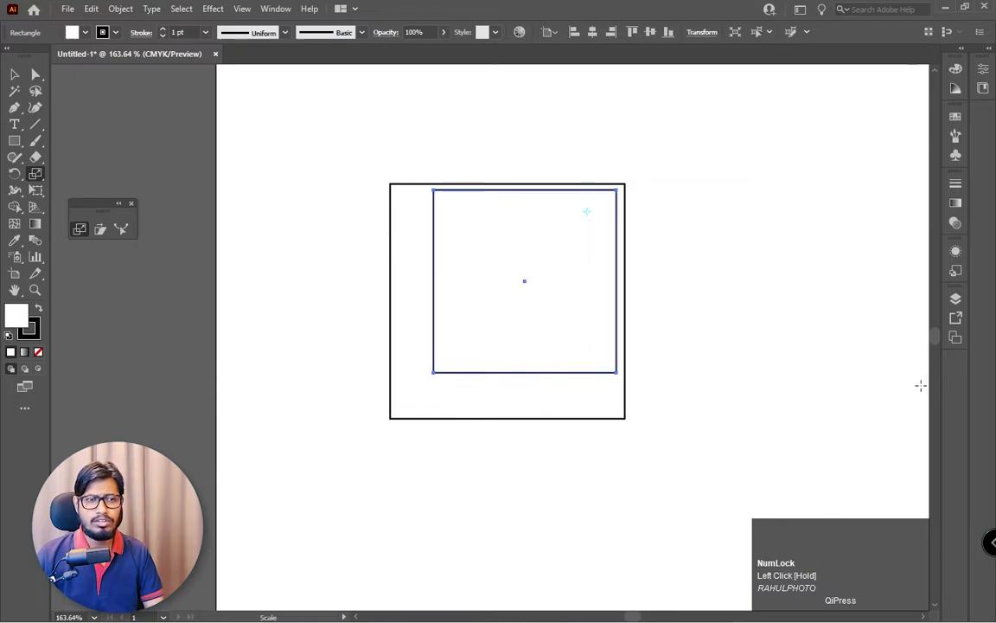
key(ctrl)
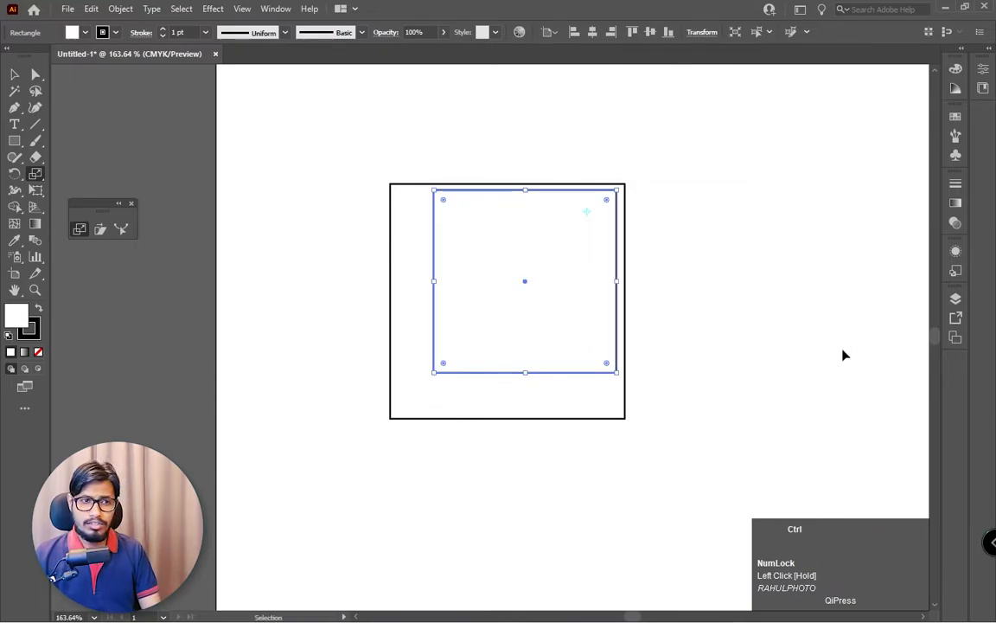
- Repeat the last scaled copy until the nested squares converge on the reference point inside the upper-right corner
key(ctrl+d)
key(ctrl+d)
key(ctrl+d)
key(ctrl+d)
key(ctrl+d)
key(ctrl+d)
key(ctrl+d)
key(ctrl+d)
key(ctrl+d)
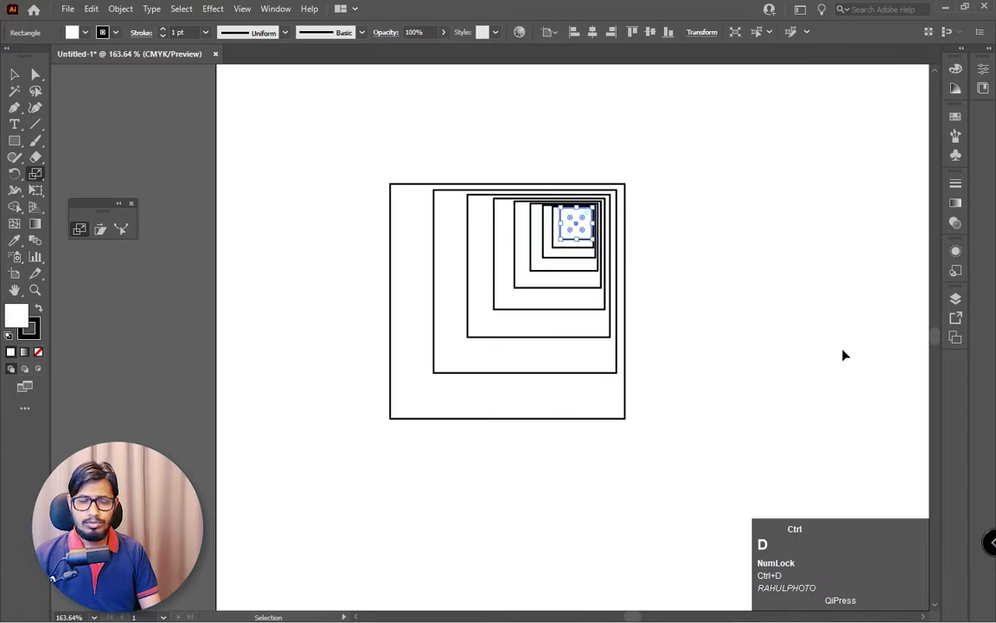
key(ctrl+d)
key(ctrl+d)
key(ctrl+d)
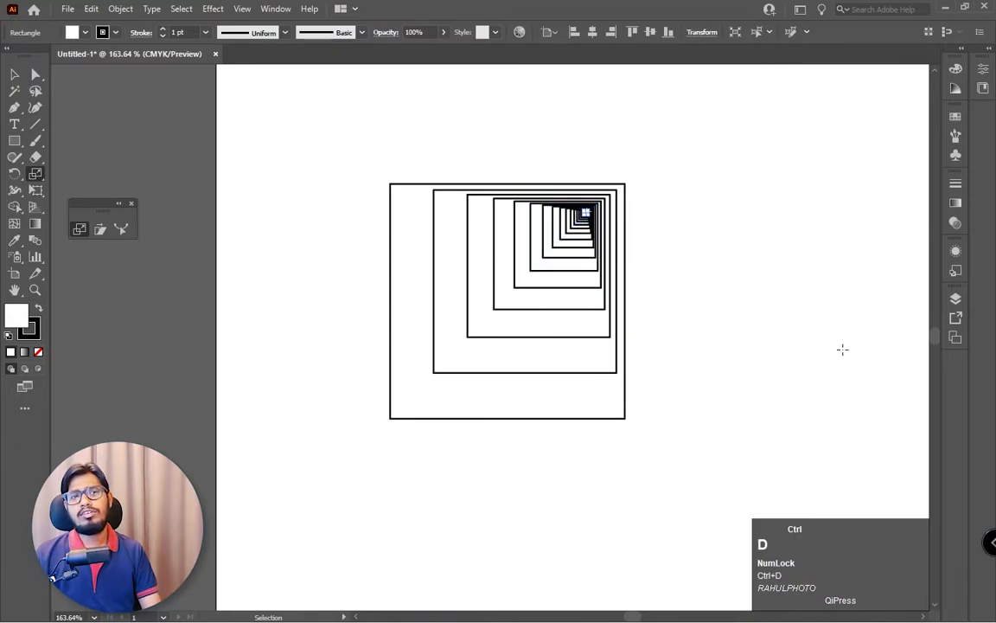
- Delete all the nested squares, and draw a large circle with the Ellipse tool in the upper middle of the artboard
click(14, 75)
drag(345, 138, 718, 446)
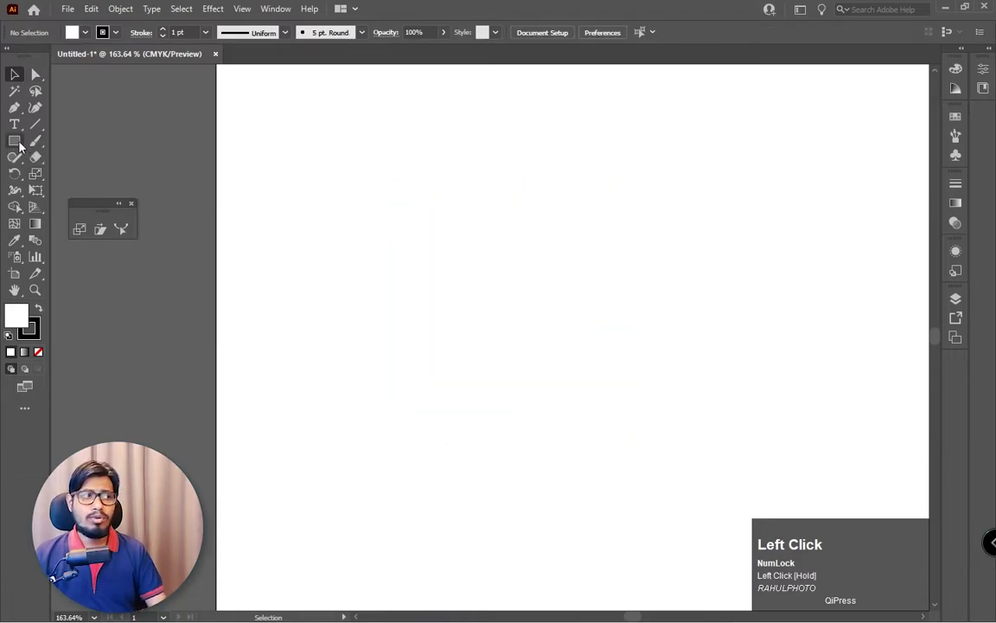
right_click(16, 141)
click(69, 174)
drag(513, 254, 642, 357)
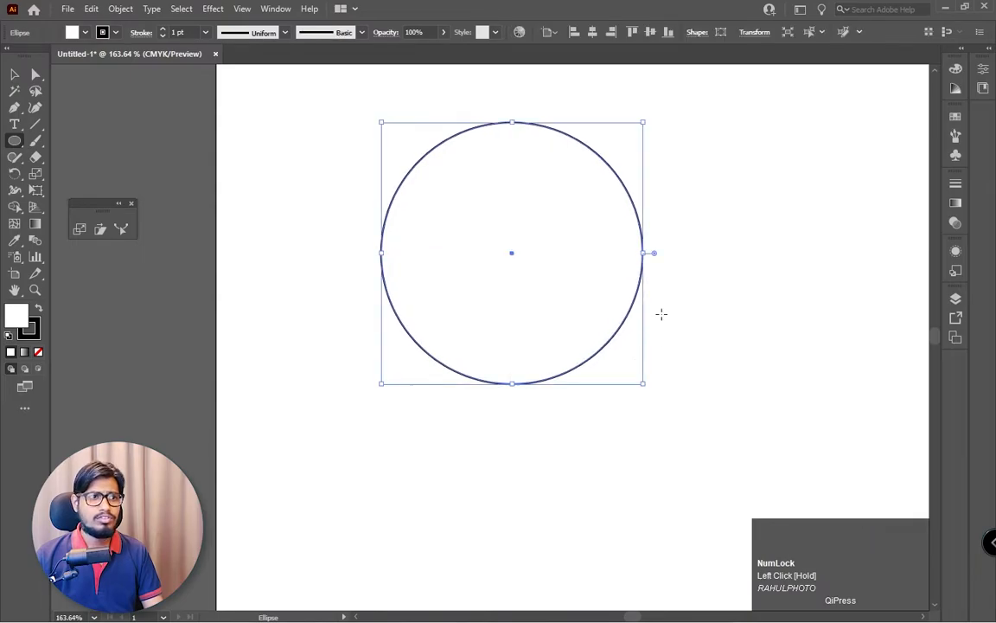
- Scale a slightly smaller, concentric copy of the circle about its centre, keeping the original
click(80, 229)
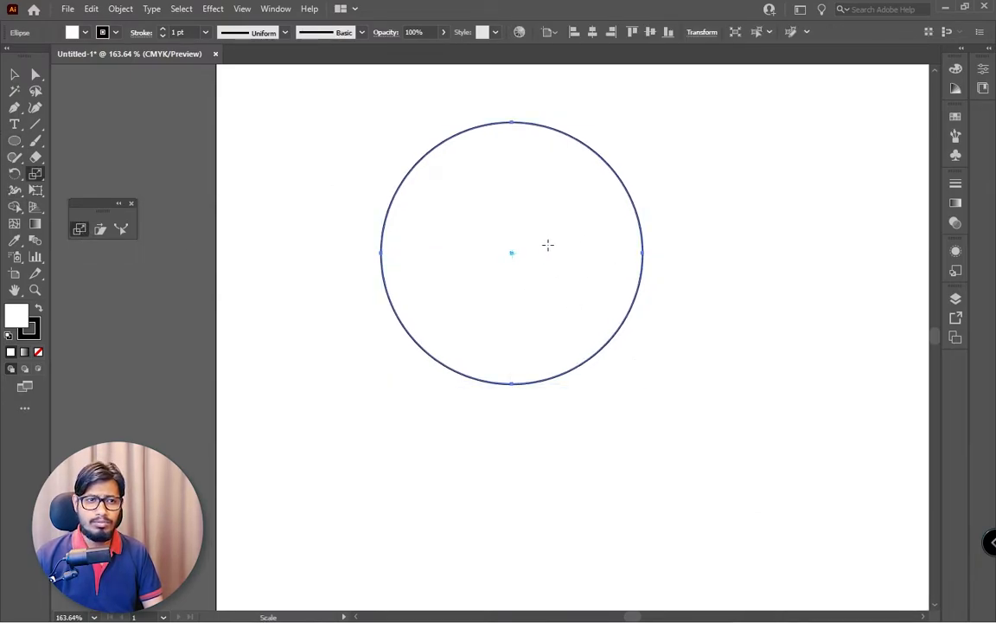
key(shift+alt)
drag(618, 176, 611, 193)
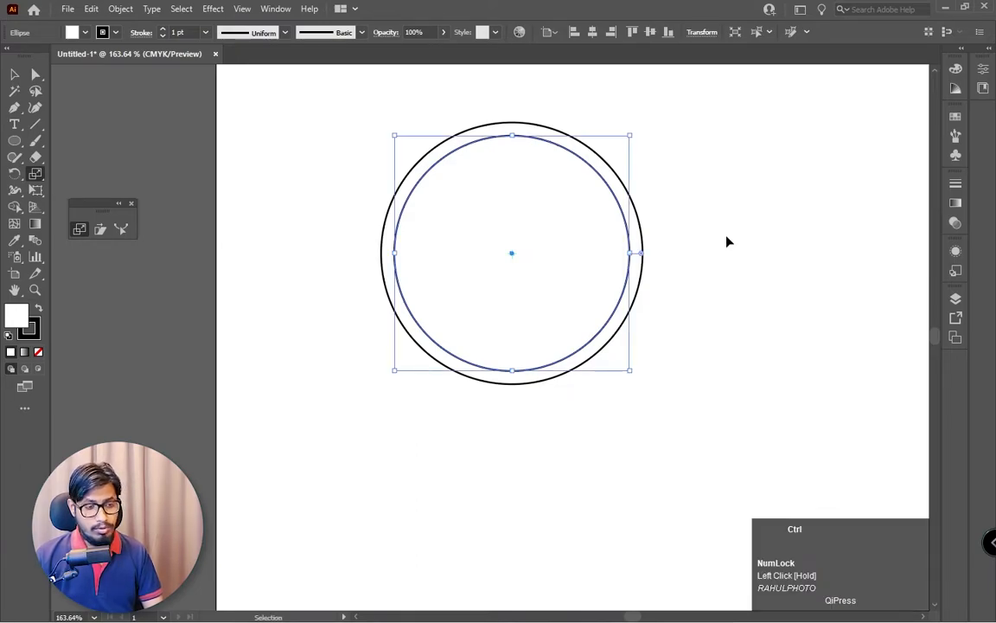
- Repeat the scaled copy until the concentric circles fill the centre, leaving everything deselected
key(ctrl+d)
key(ctrl+d)
key(ctrl+d)
key(ctrl+d)
key(ctrl+d)
key(ctrl+d)
key(ctrl+d)
key(ctrl+d)
key(ctrl+d)
key(ctrl+d)
key(ctrl+d)
key(ctrl+d)
key(ctrl+d)
key(ctrl+d)
key(ctrl+d)
key(ctrl+d)
key(ctrl+d)
key(ctrl+d)
key(ctrl+d)
key(ctrl+d)
key(s)
click(15, 74)
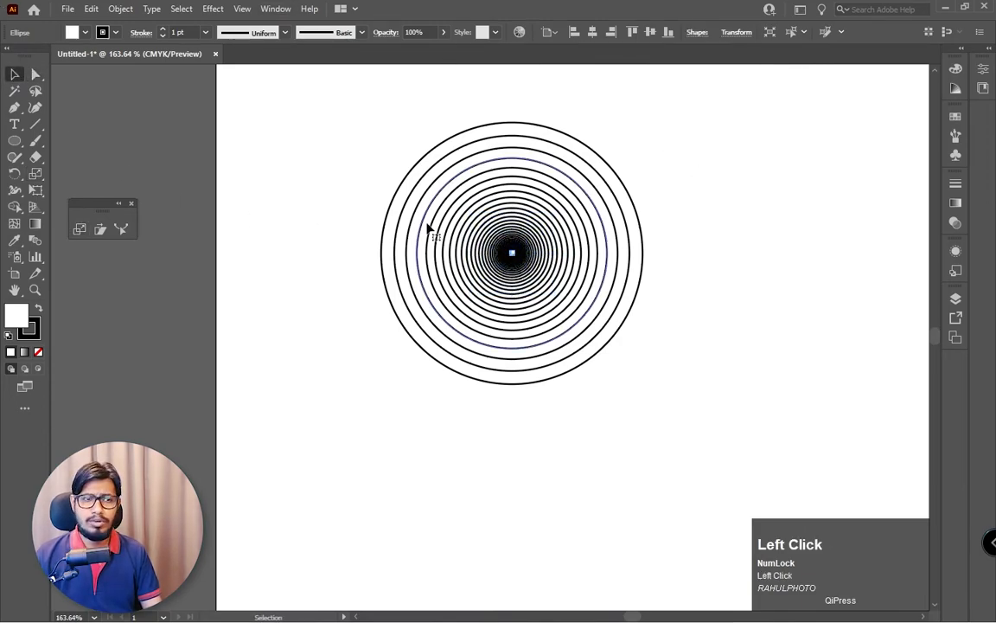
drag(317, 142, 724, 414)
click(785, 281)
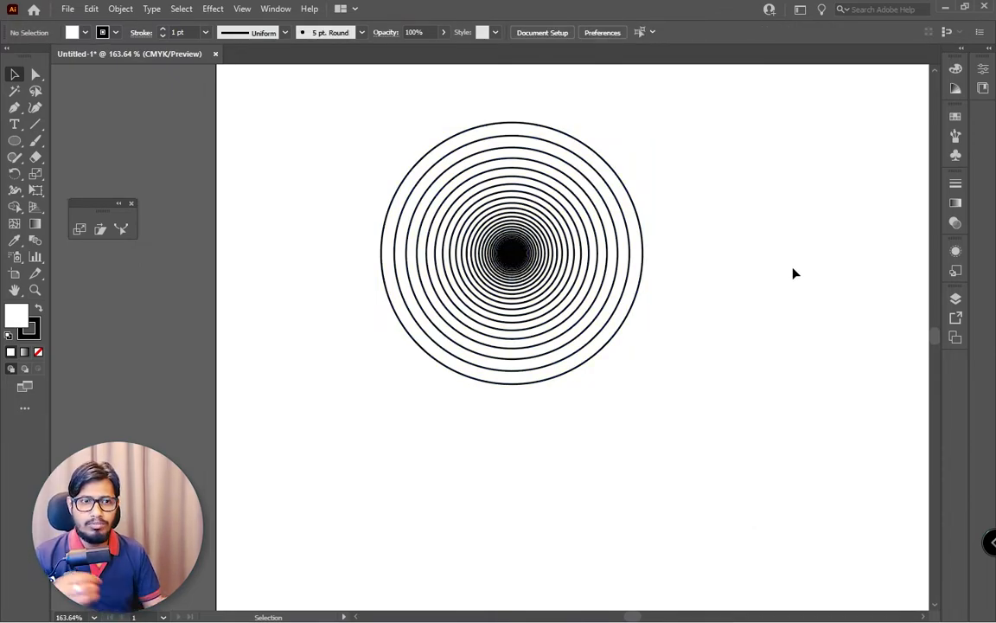
- Delete all the concentric circles, and draw a smaller circle on the left half of the visible artboard
drag(765, 92, 458, 304)
key(Delete)
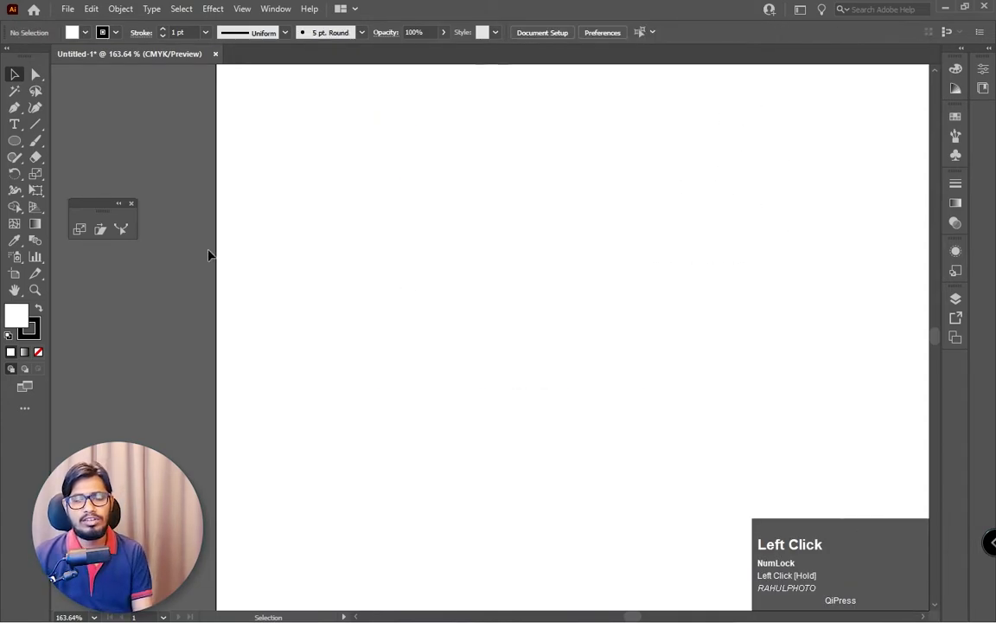
right_click(14, 141)
click(79, 178)
drag(318, 171, 492, 323)
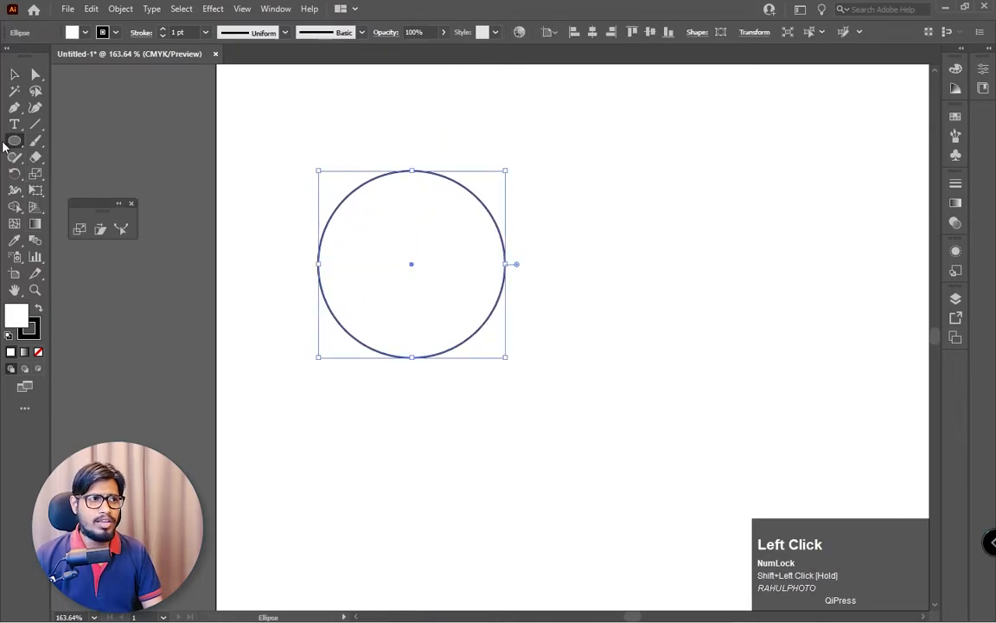
- Scale a horizontally narrowed copy of the circle around a reference point inside its upper-left area, and repeat it until the copies collapse into a thin bar
click(79, 229)
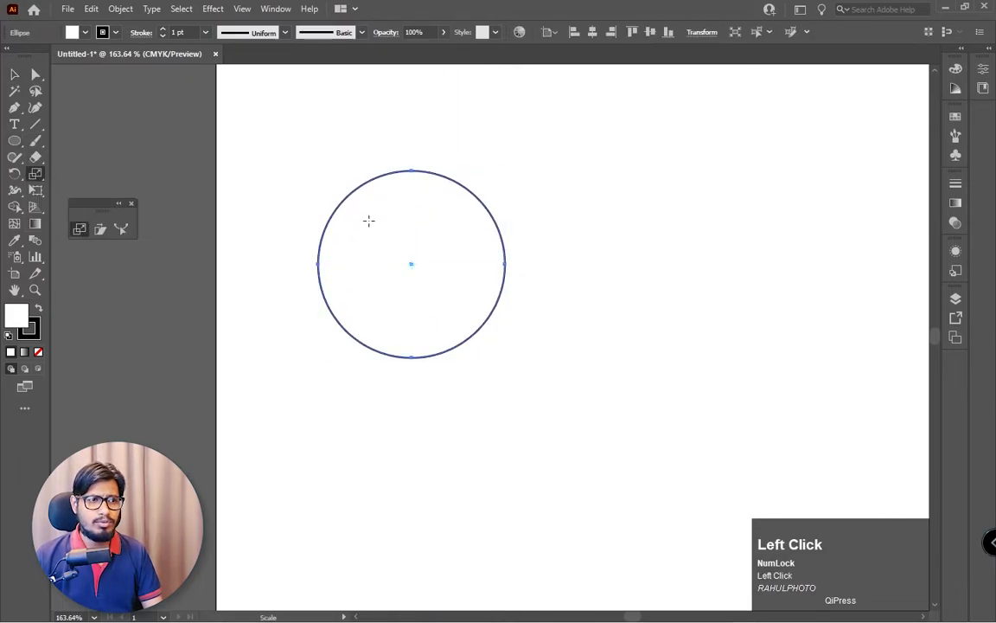
drag(506, 246, 461, 258)
key(ctrl+d)
key(ctrl+d)
key(ctrl+d)
key(ctrl+d)
key(ctrl+d)
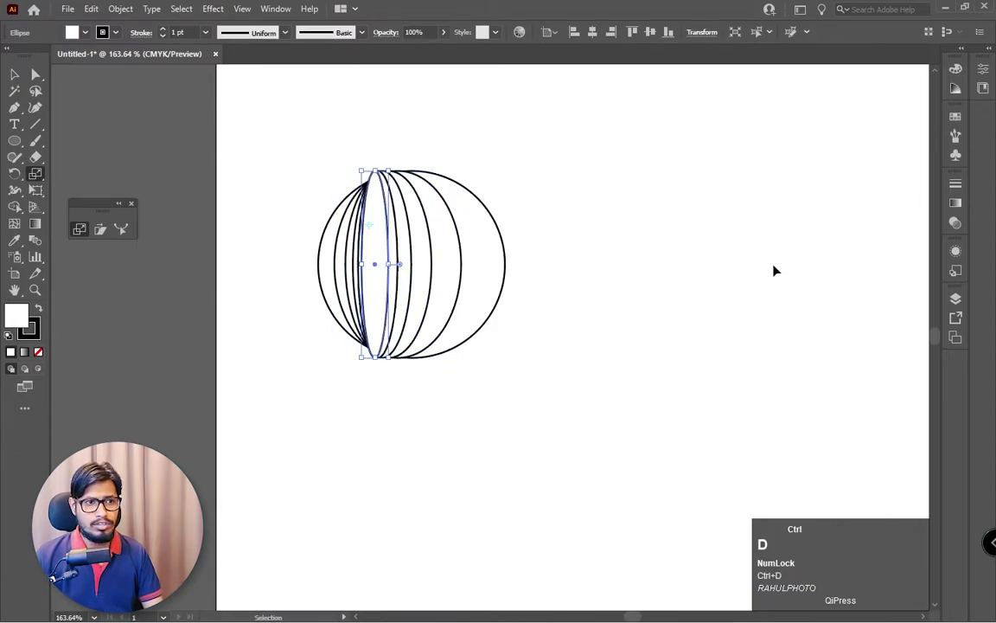
key(ctrl+d)
key(ctrl+d)
key(ctrl+d)
key(ctrl+d)
key(ctrl+d)
key(ctrl+d)
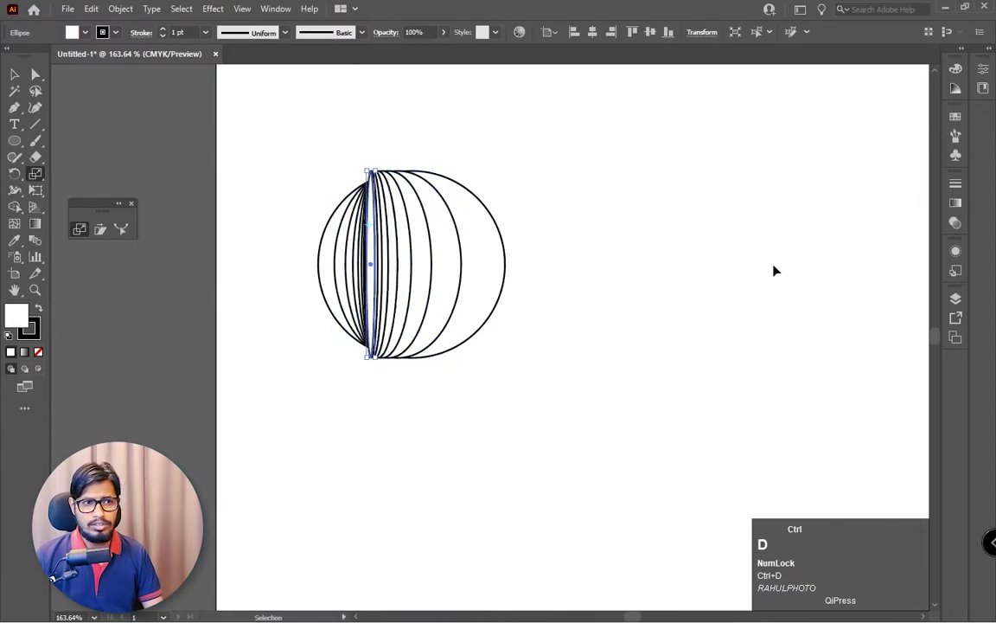
click(14, 73)
click(586, 177)
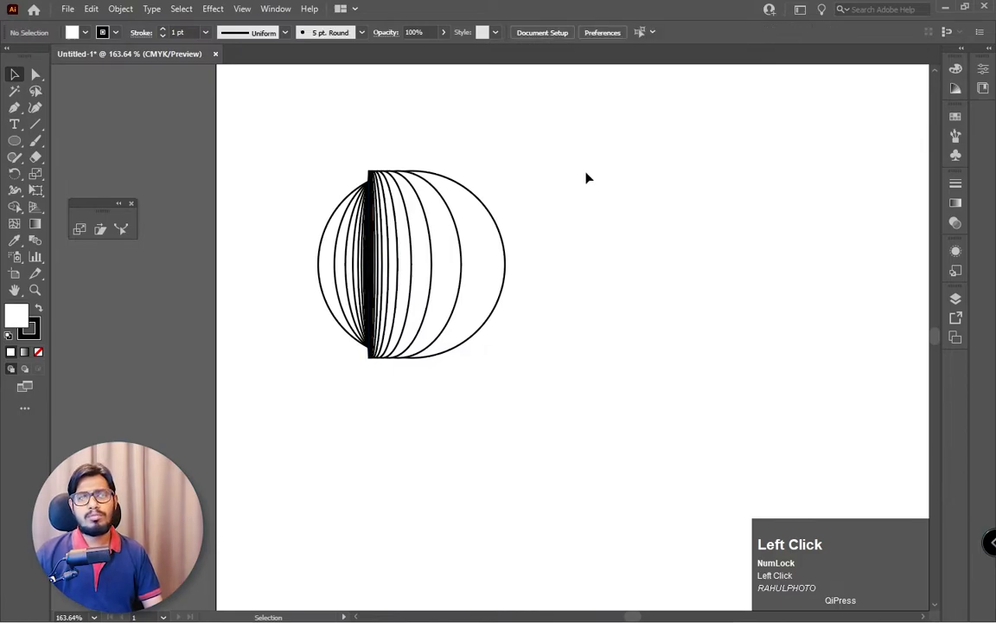
- Delete the circle together with all its narrowed copies
drag(592, 273, 300, 394)
drag(360, 275, 360, 275)
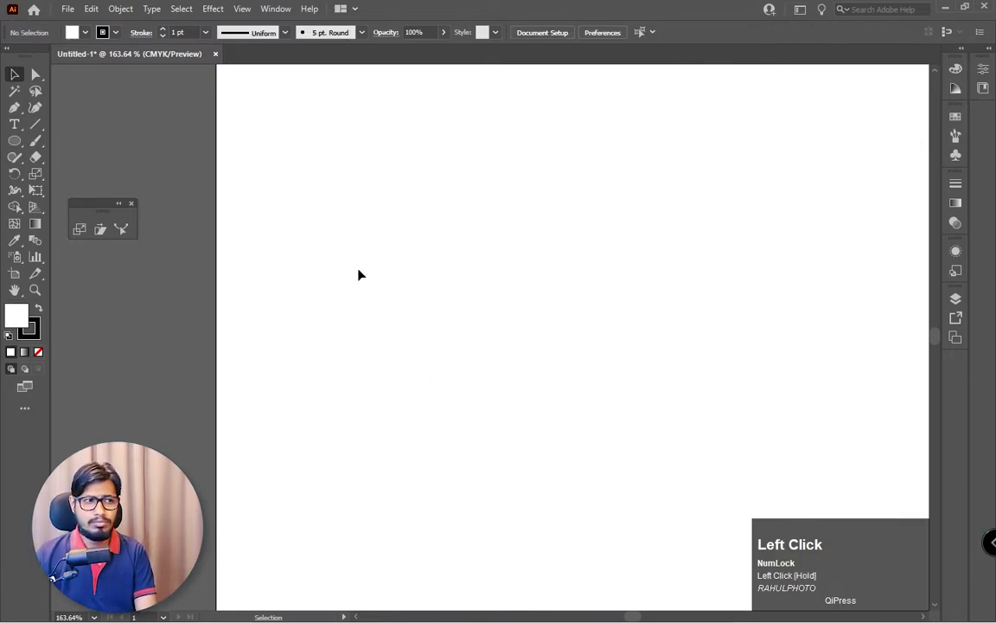
- Draw a square with the Rectangle tool on the left half of the artboard
right_click(6, 137)
click(69, 140)
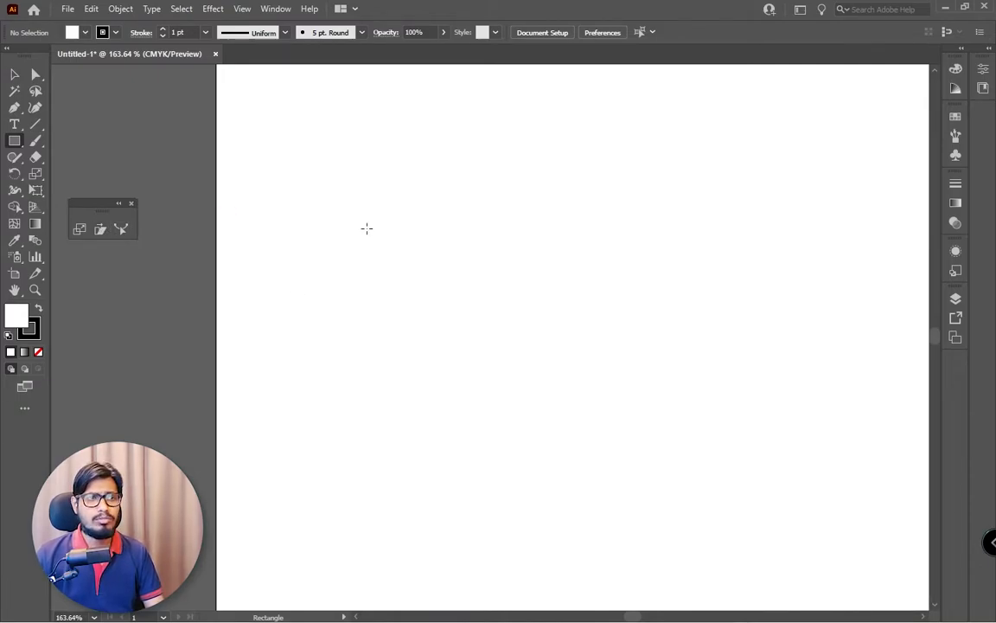
key(space)
drag(501, 238, 540, 241)
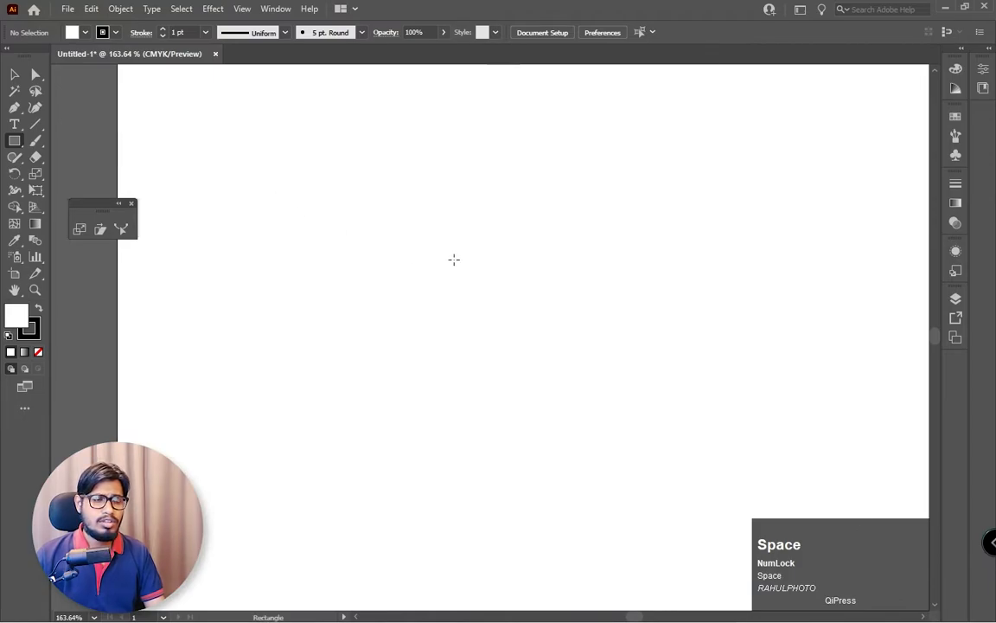
key(z)
drag(471, 261, 417, 243)
key(space)
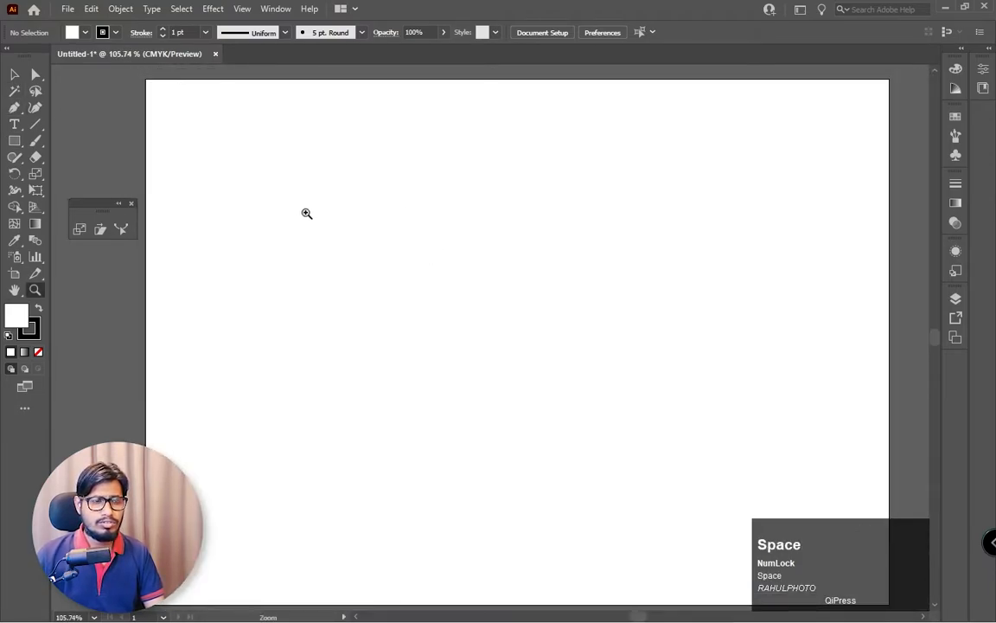
key(m)
drag(275, 191, 386, 345)
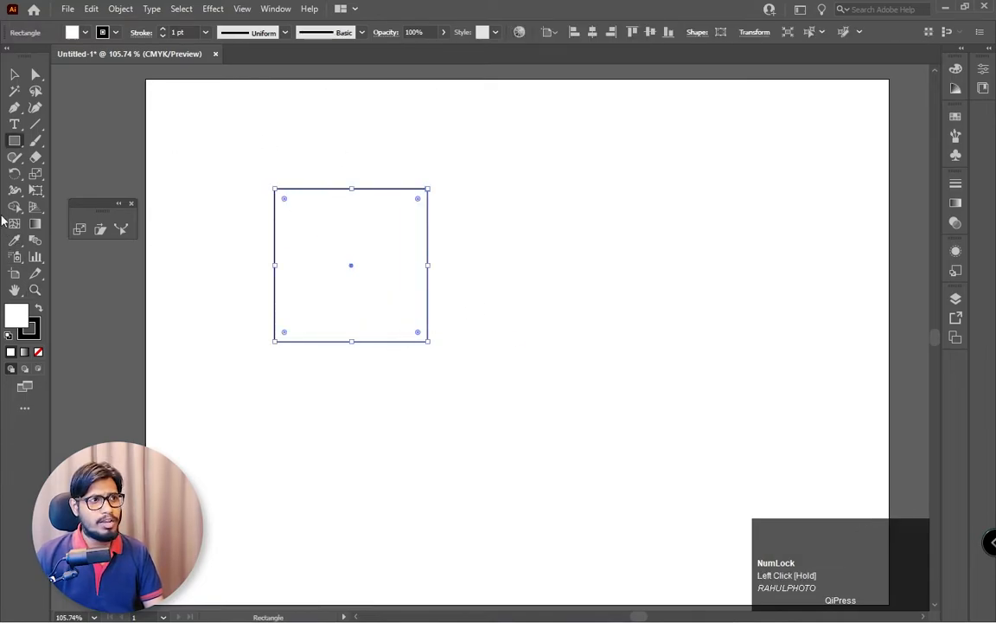
- Try slanting the square by shifting its two upper anchor points to the right, and undo this together with the square itself
click(35, 75)
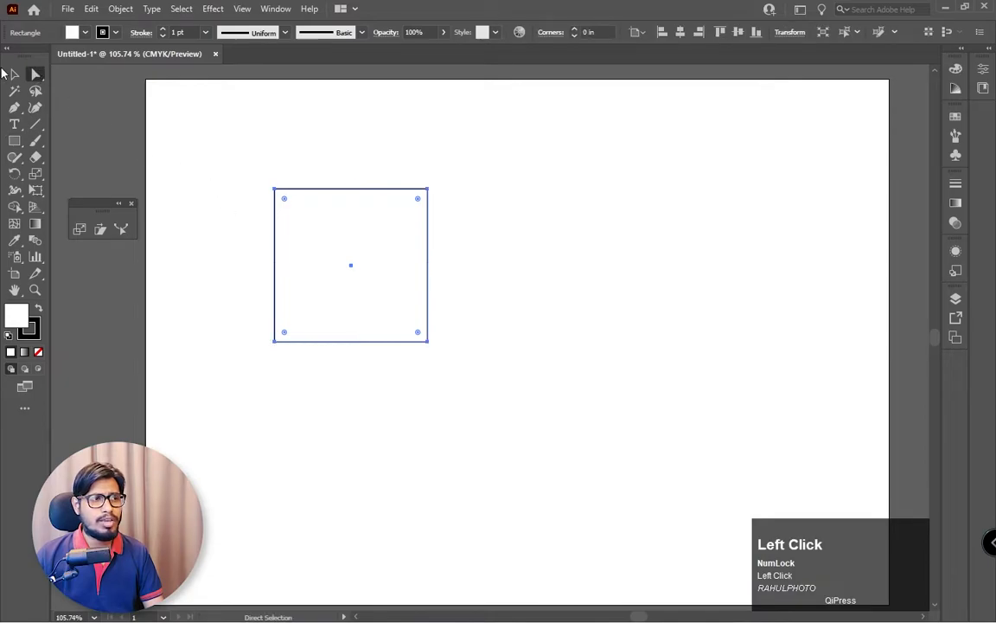
drag(227, 151, 507, 199)
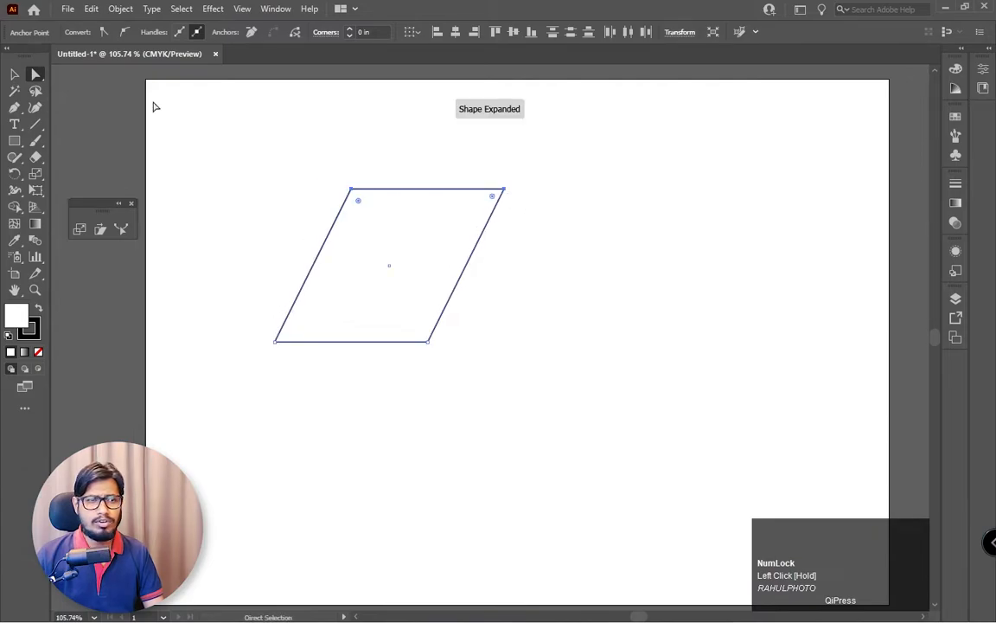
click(15, 75)
key(ctrl+z)
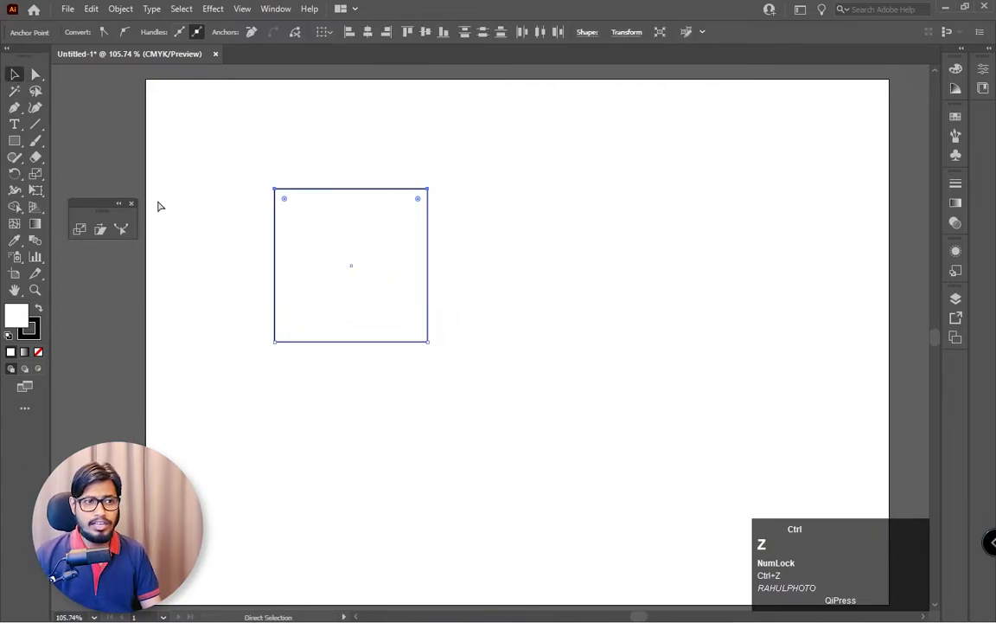
key(ctrl+z)
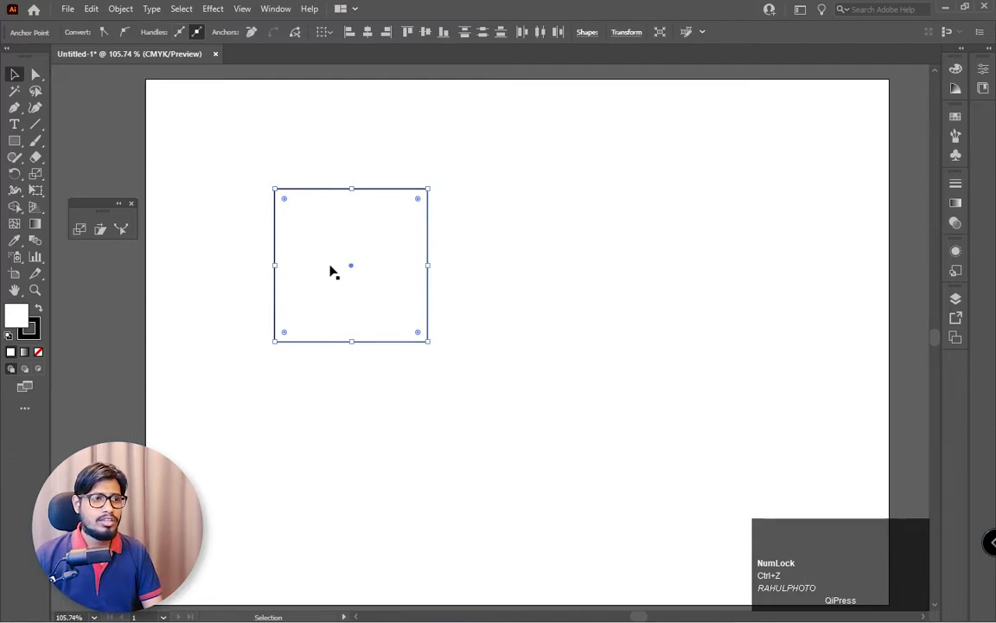
key(ctrl+z)
- Draw a small square in the artboard's upper-left area and copy it rightward into an evenly spaced row of six
click(15, 140)
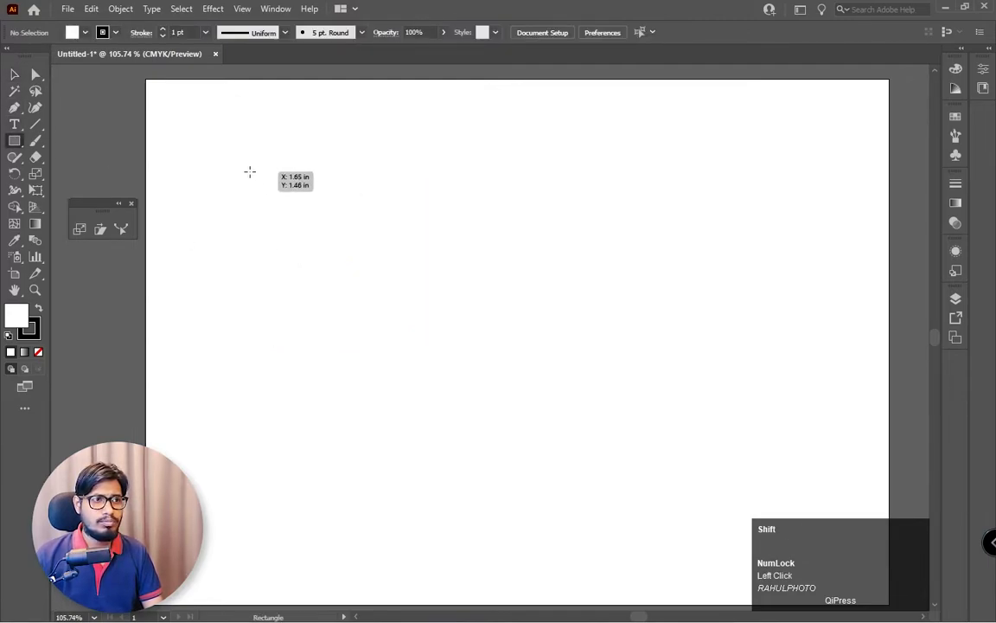
drag(249, 171, 320, 197)
click(15, 74)
key(ctrl+d)
key(ctrl+d)
key(ctrl+d)
key(ctrl+d)
- Copy the row of squares downward with even spacing to build a grid of four rows
drag(656, 147, 259, 207)
drag(373, 195, 374, 248)
key(ctrl+d)
key(ctrl+d)
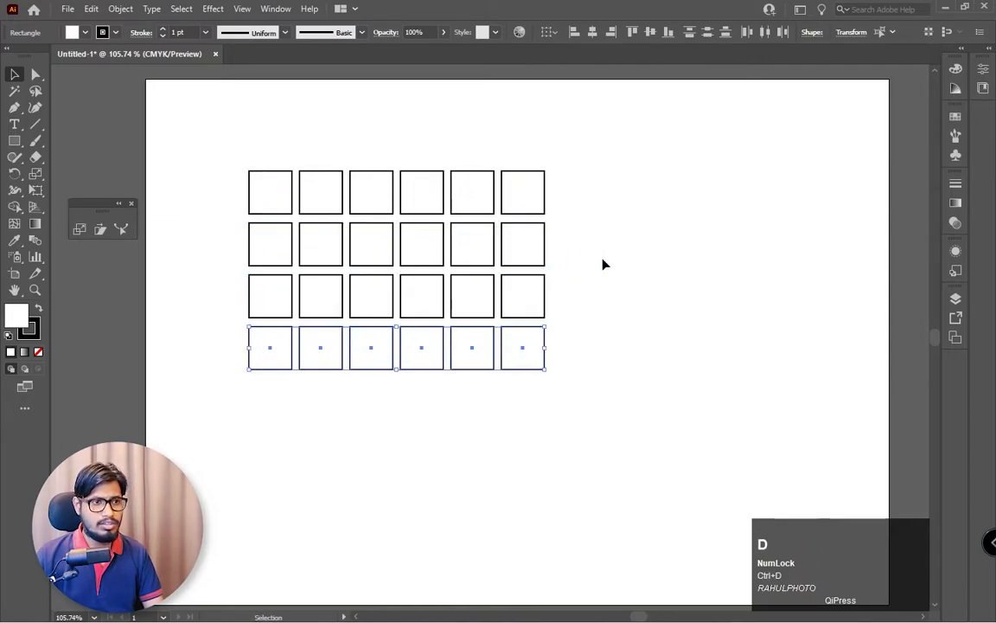
click(601, 265)
- Try slanting the grid's top row by shifting the squares' upper anchor points to the right, and undo it
click(34, 73)
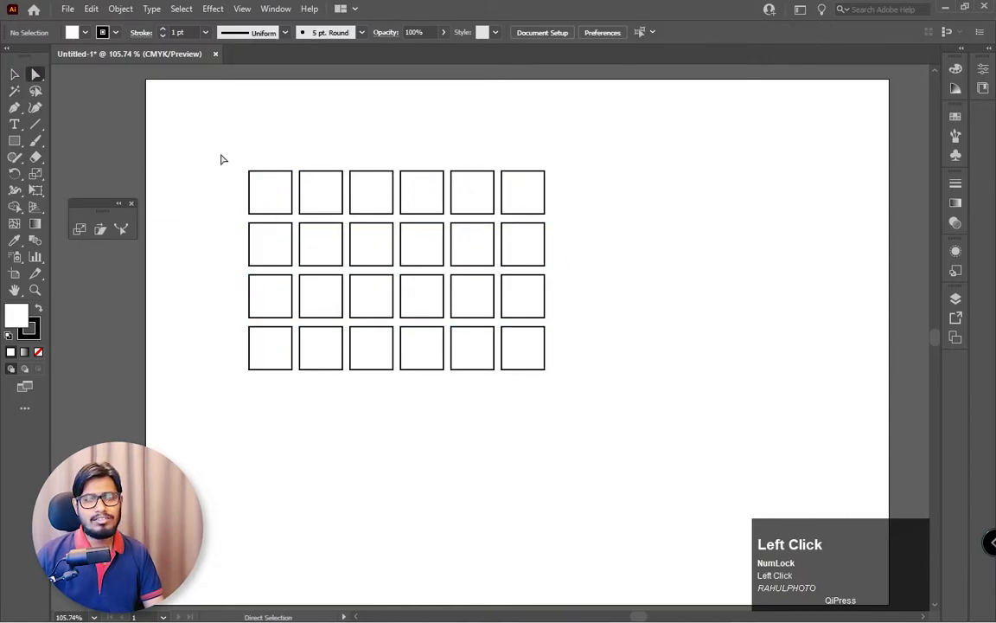
drag(210, 140, 597, 171)
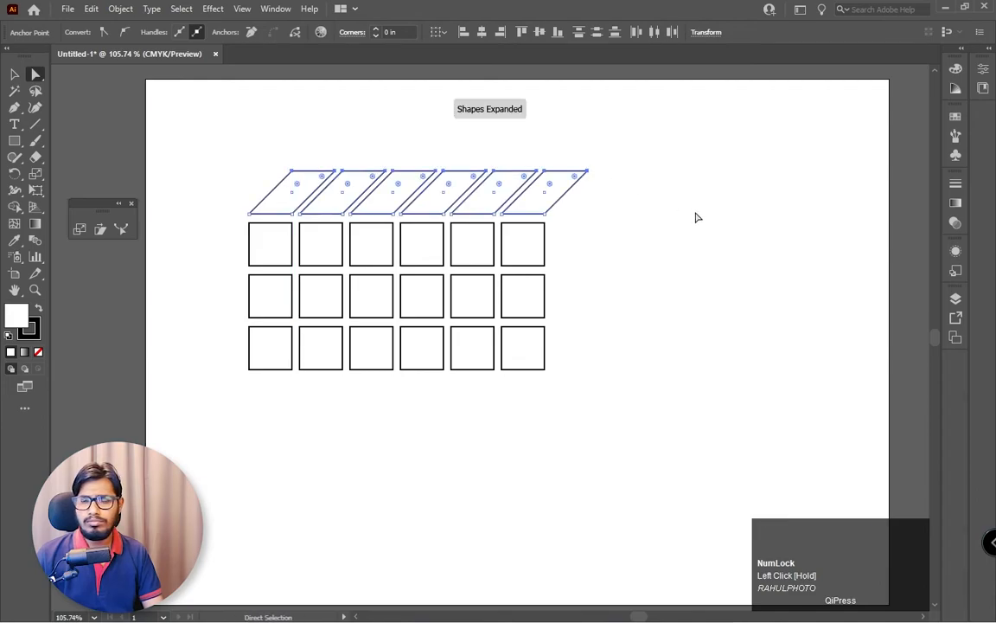
key(ctrl+z)
click(14, 74)
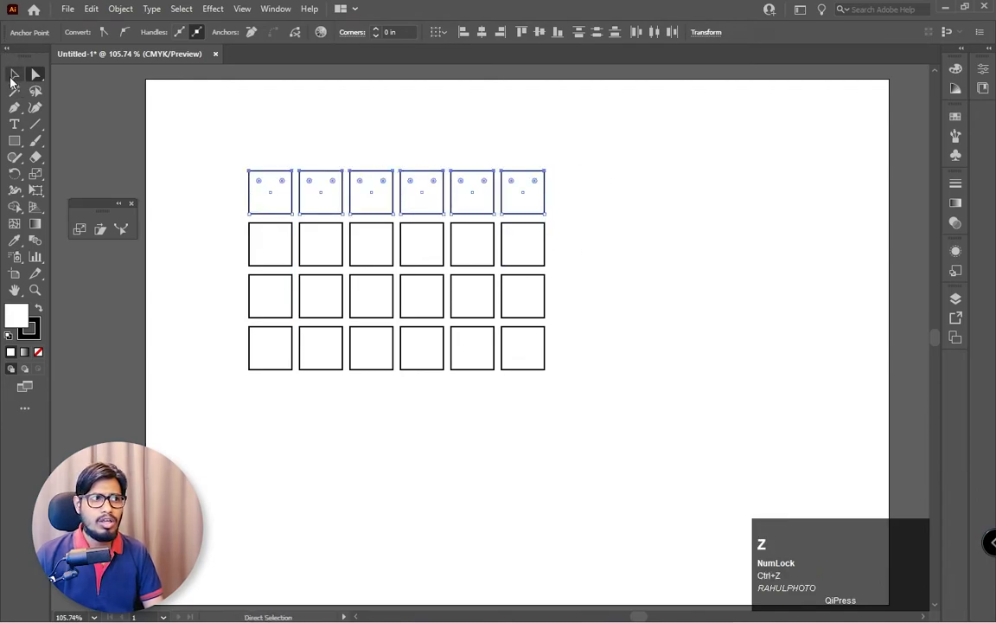
- Select the whole grid of squares and shear it horizontally with the Shear tool so its top leans left
click(36, 74)
drag(223, 138, 616, 396)
click(99, 231)
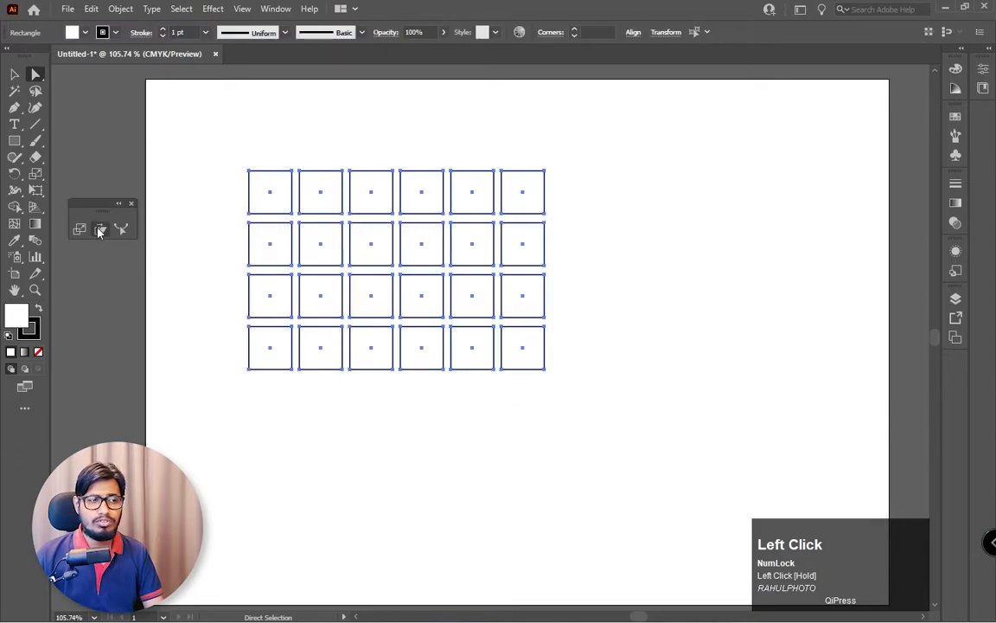
drag(425, 169, 351, 178)
click(14, 74)
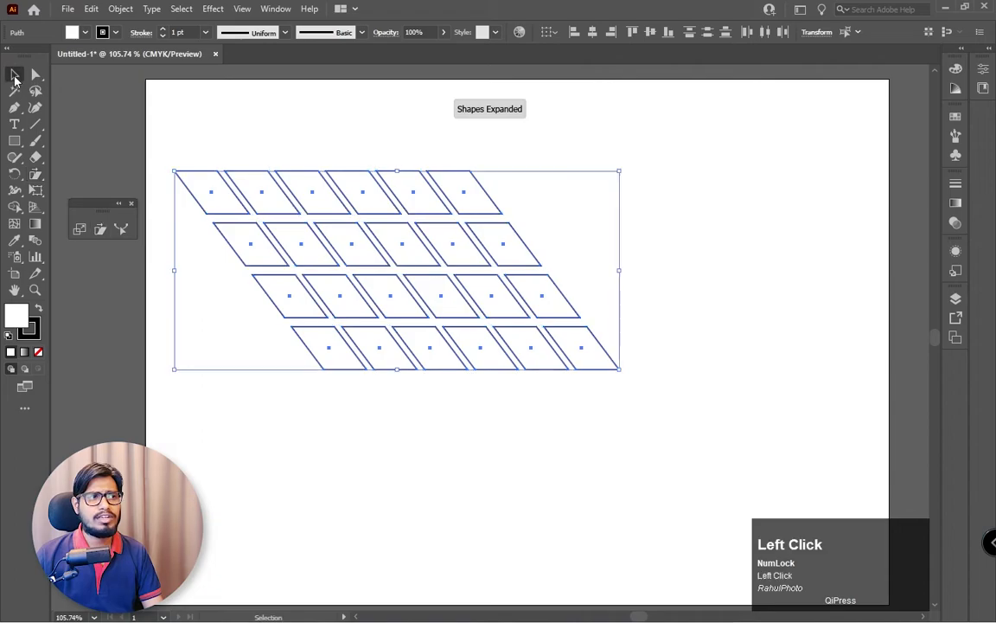
- Delete the sheared grid, and draw a tall narrow rectangle on the left part of the artboard
click(793, 322)
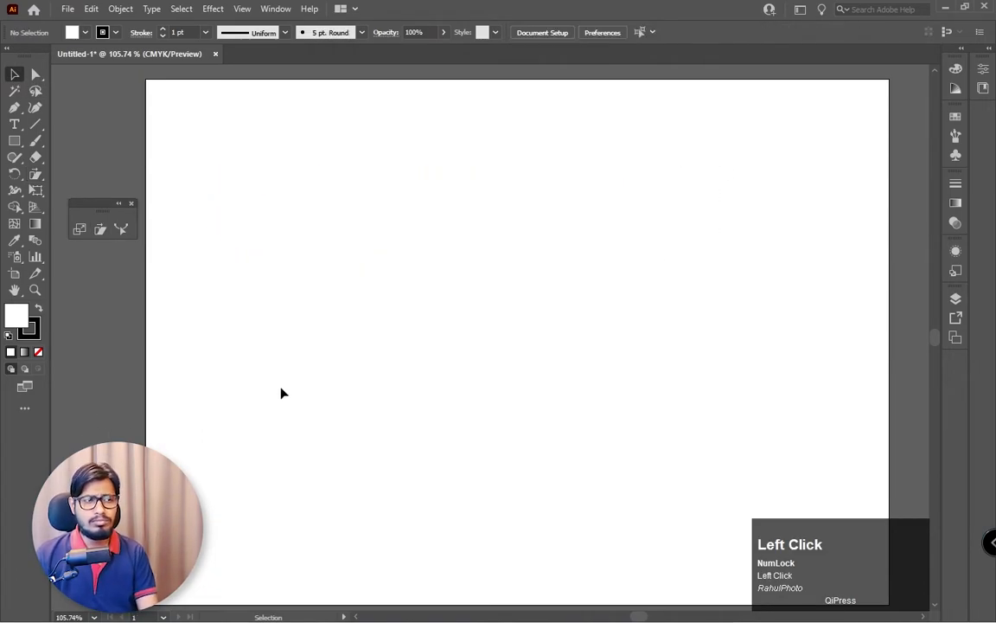
key(space)
mouse_move(479, 326)
mouse_down()
mouse_move(463, 310)
mouse_move(465, 330)
mouse_up()
right_click(13, 139)
click(49, 146)
drag(251, 217, 291, 472)
click(14, 74)
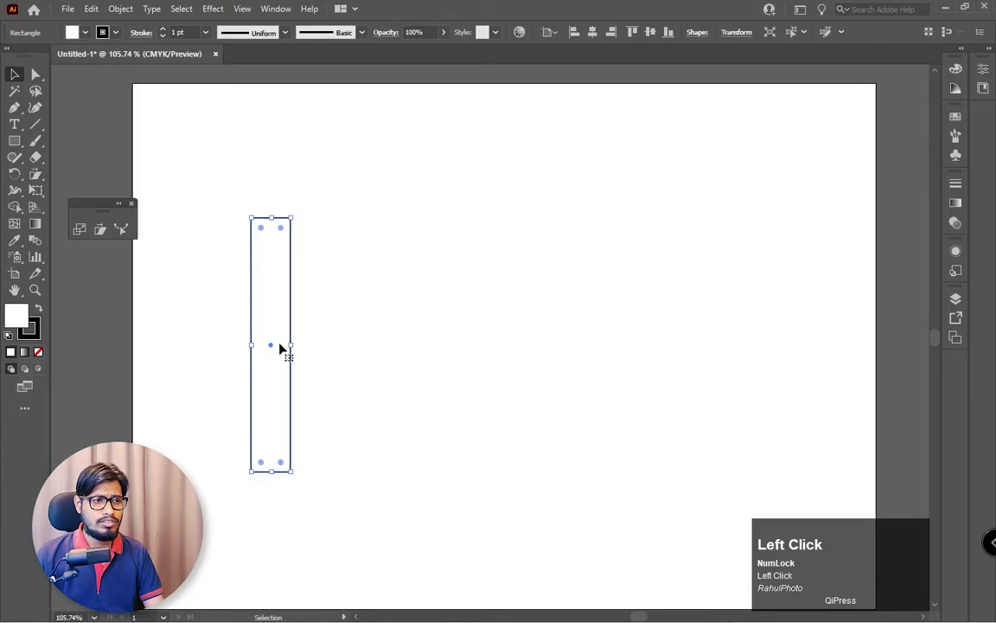
- Copy the tall rectangle rightward into an evenly spaced row of seven, and select all seven rectangles
drag(269, 351, 320, 355)
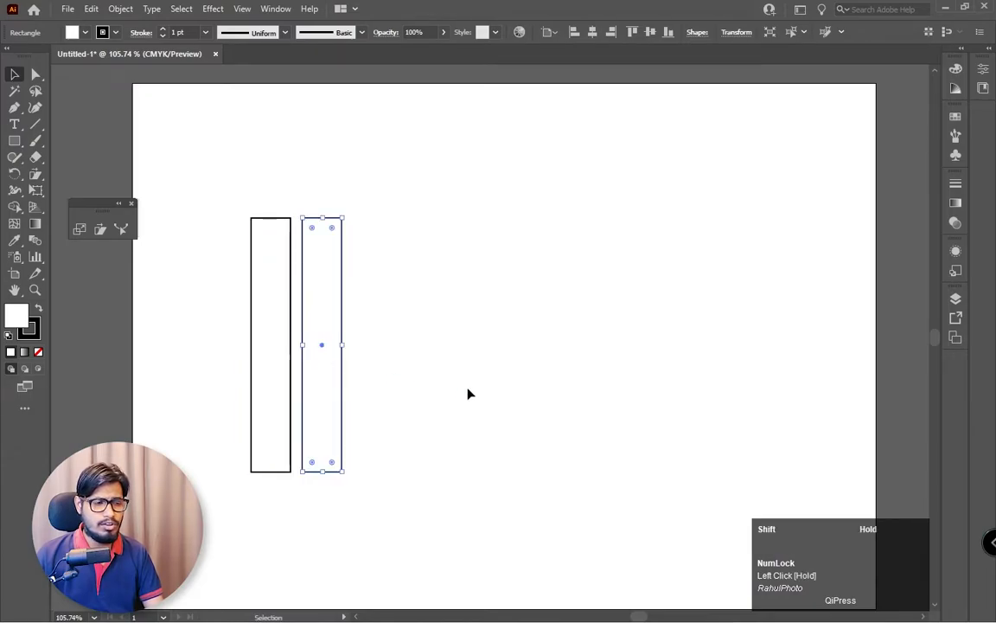
key(ctrl+d)
key(ctrl+d)
key(ctrl+d)
key(ctrl+d)
key(ctrl+d)
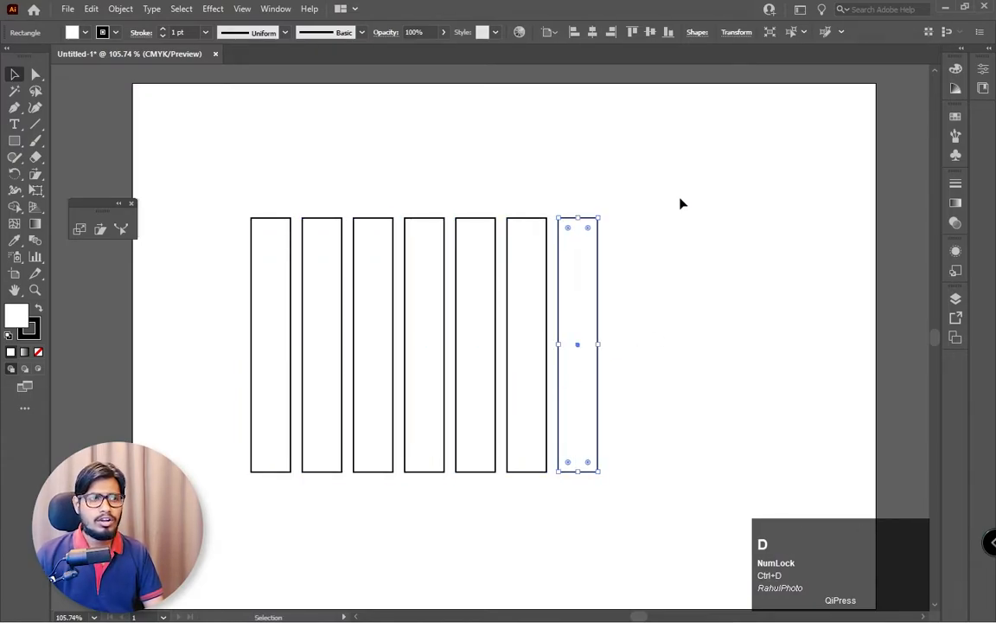
drag(201, 173, 666, 414)
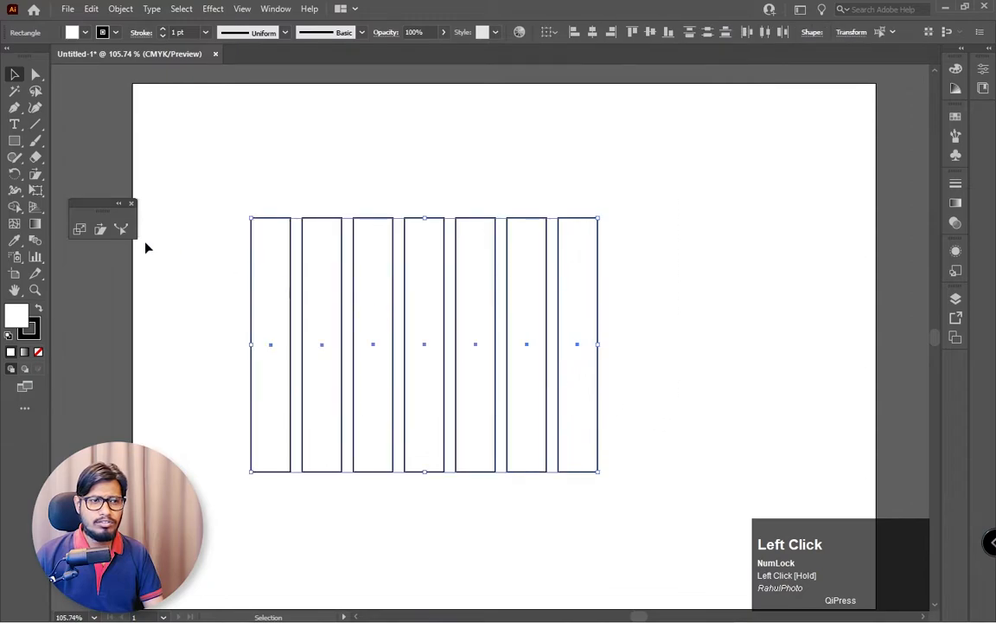
- Shear the seven selected rectangles with the Shear tool into a flattened band of bars leaning steeply to the right
click(100, 231)
drag(269, 215, 461, 400)
click(13, 76)
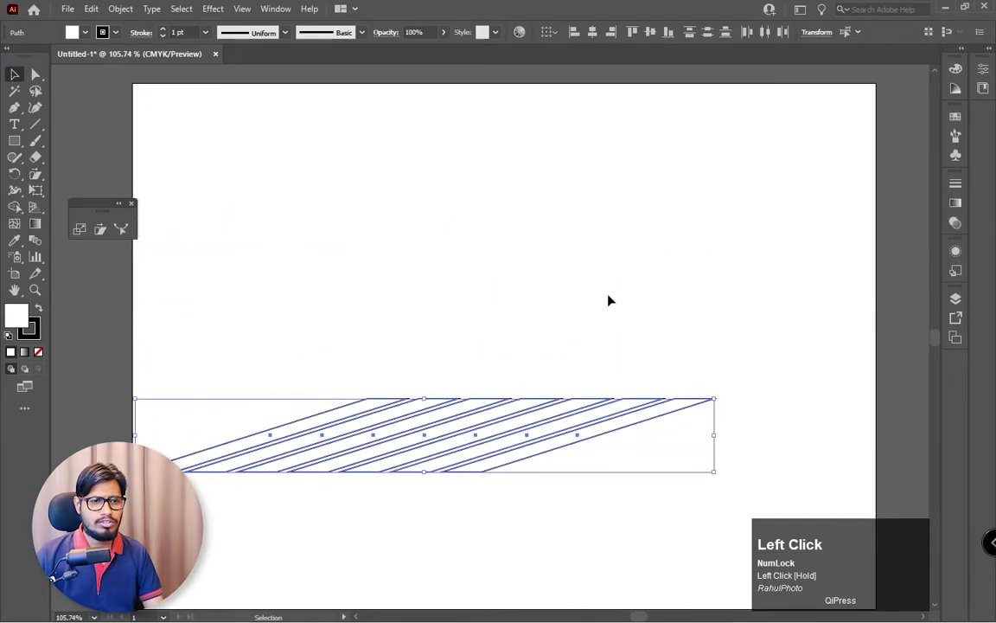
- Select the sheared bars and stretch them wider until they reach the artboard's right edge
click(683, 292)
click(212, 471)
drag(515, 461, 511, 466)
drag(711, 442, 885, 445)
click(683, 266)
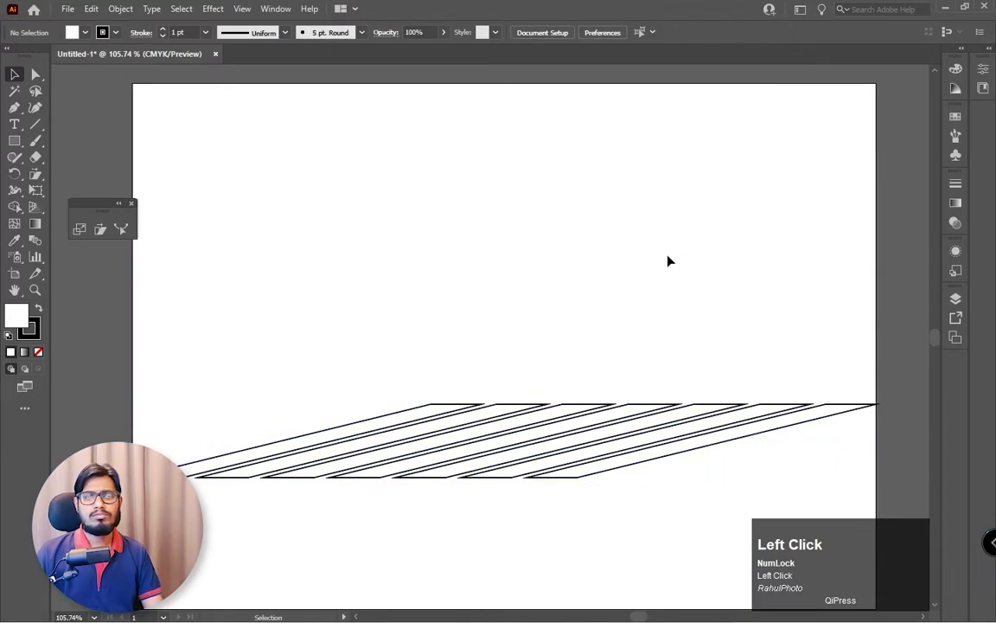
- Delete the sheared bars and draw a tall narrow rectangle on the left half of the artboard
drag(251, 270, 817, 480)
key(Delete)
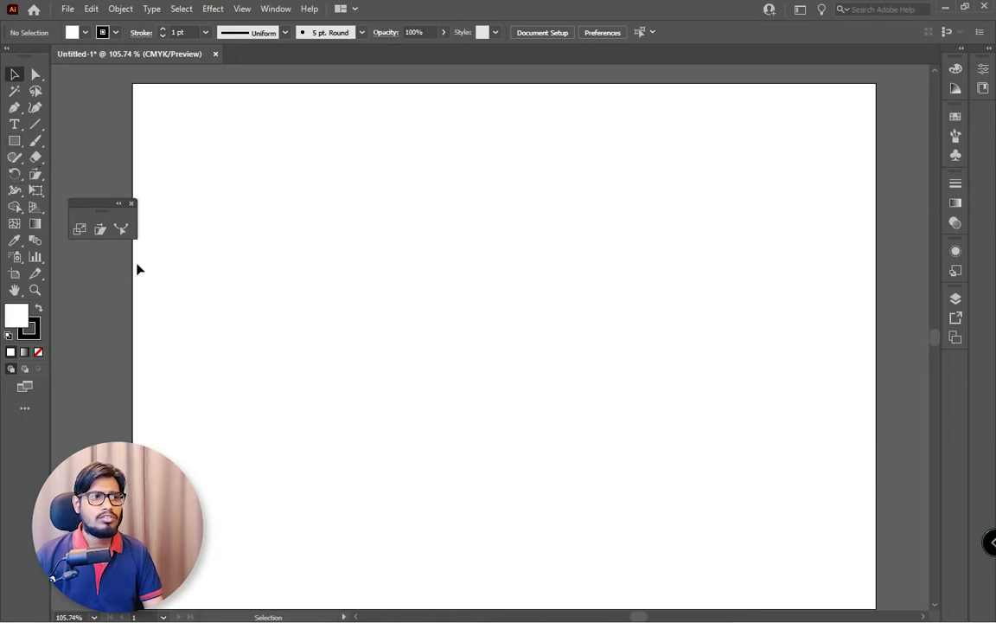
right_click(14, 140)
click(81, 141)
drag(346, 177, 406, 490)
key(space)
drag(495, 334, 514, 272)
key(z)
drag(441, 192, 472, 225)
click(12, 76)
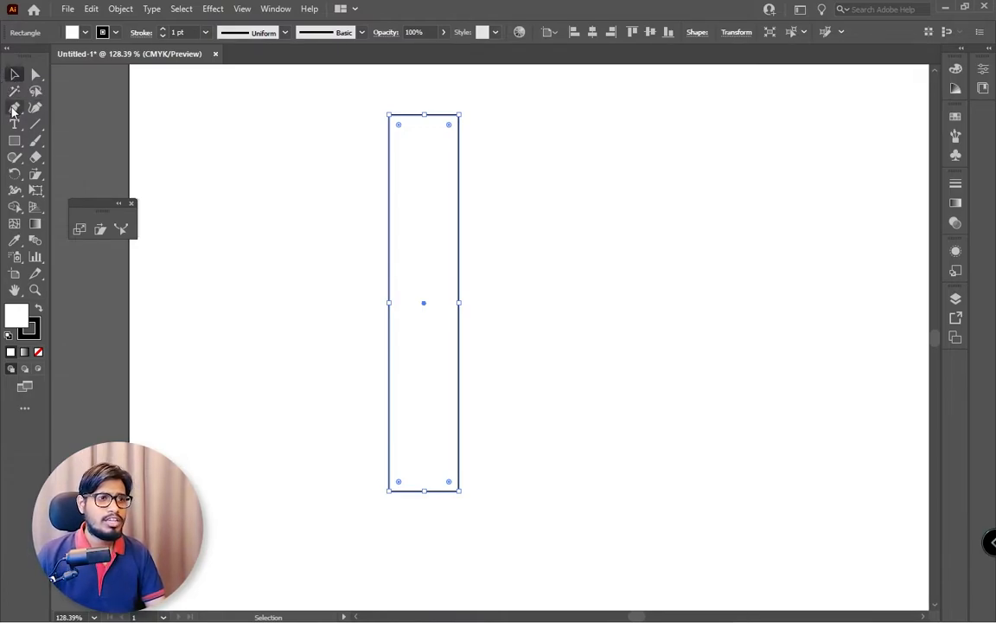
- Add an anchor point near the top of the rectangle's right edge and move that point outward to the right
right_click(12, 110)
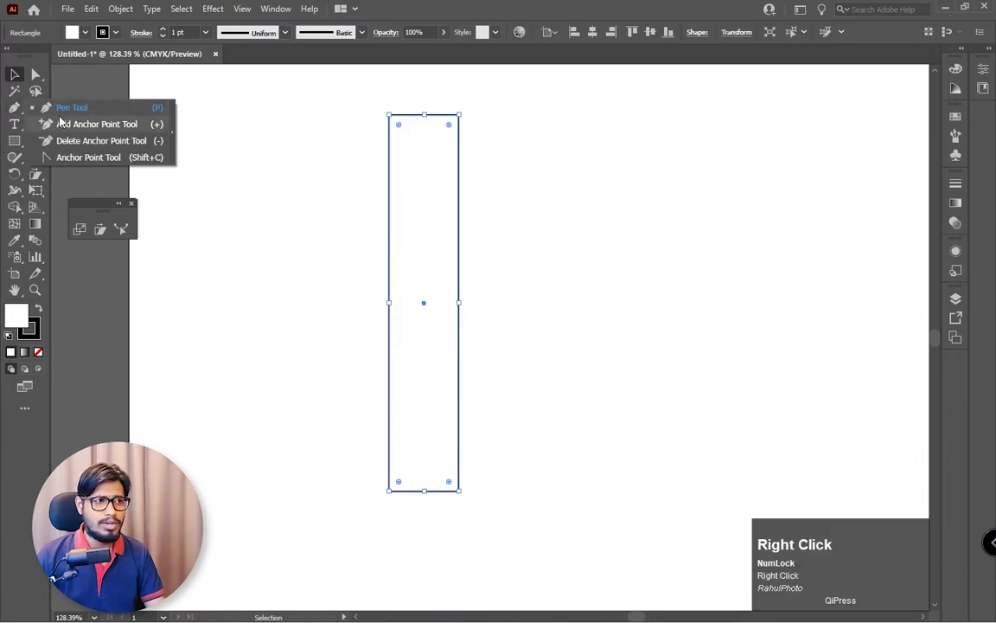
click(68, 127)
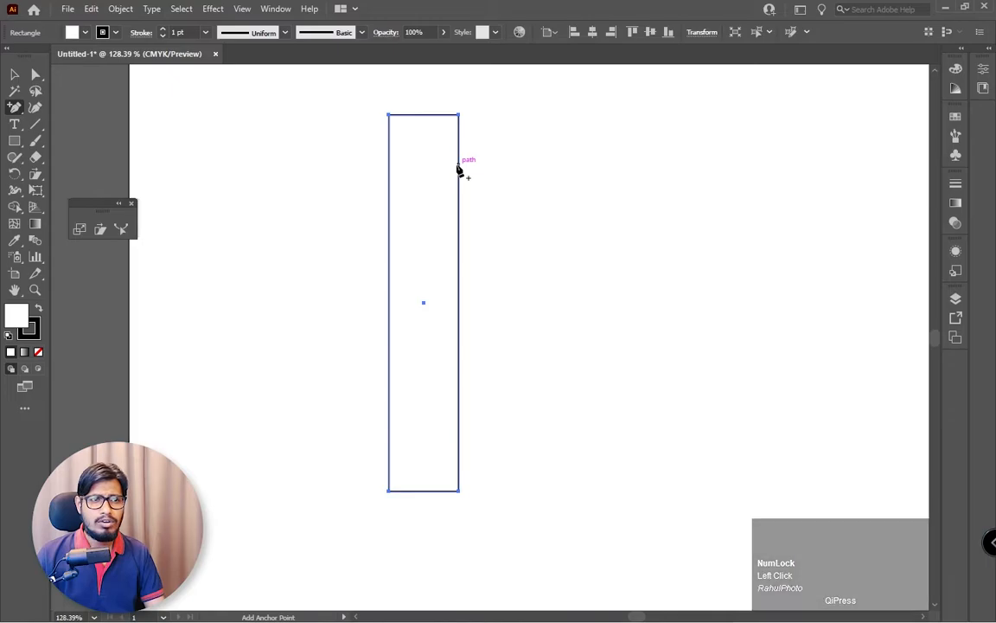
click(459, 181)
click(31, 75)
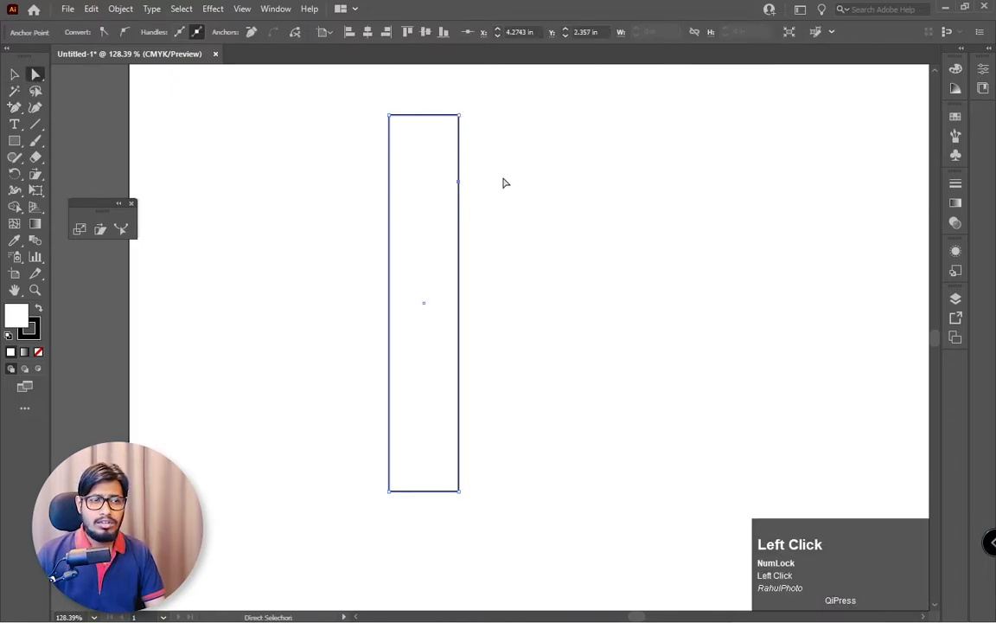
drag(458, 182, 485, 188)
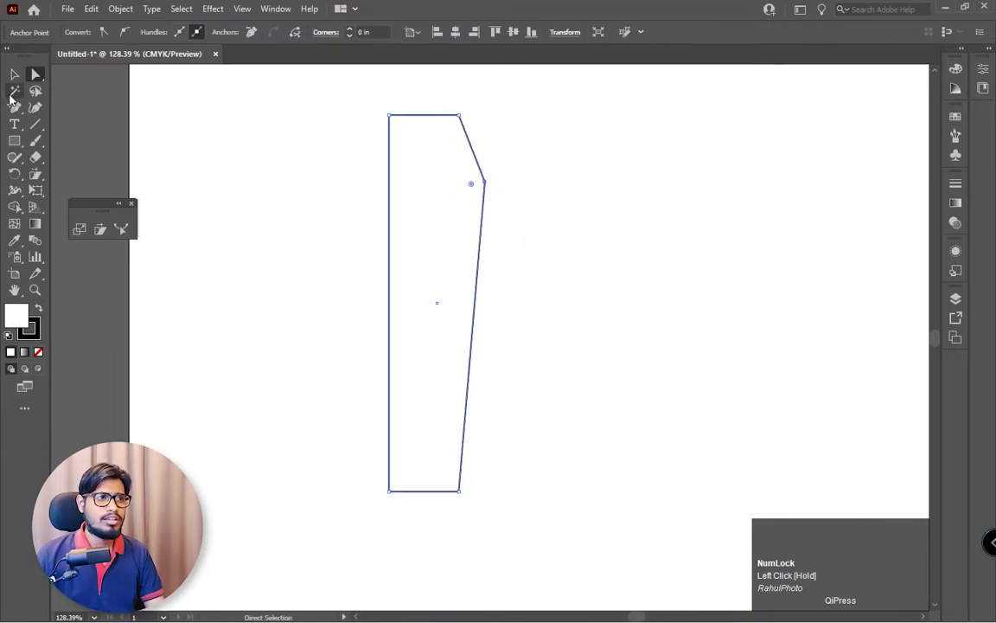
- Convert the added corner point to a smooth point with vertical handles using the Anchor Point tool, and deselect the shape
right_click(14, 106)
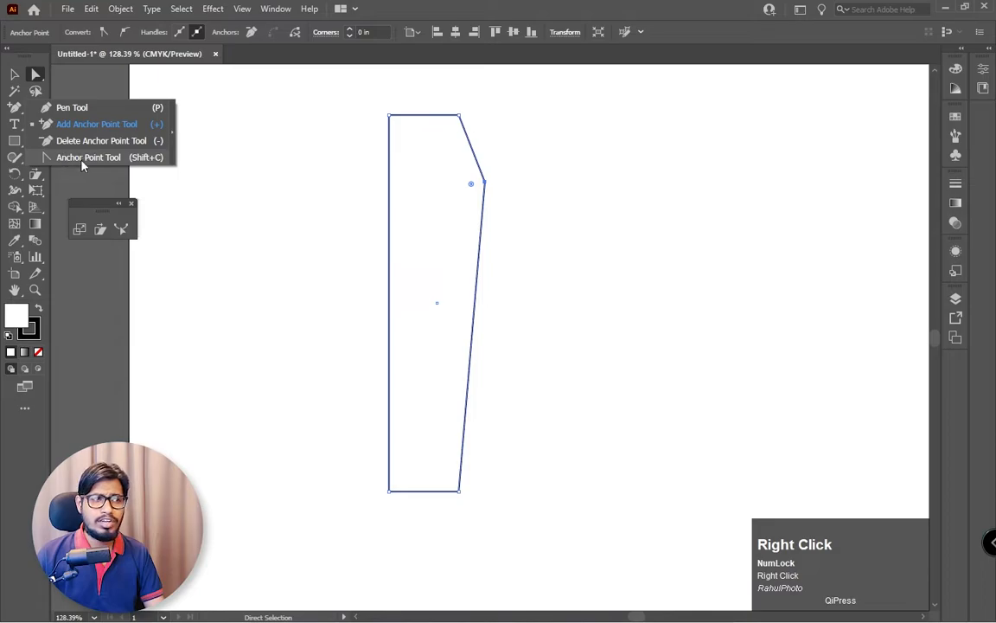
click(127, 158)
drag(484, 183, 491, 174)
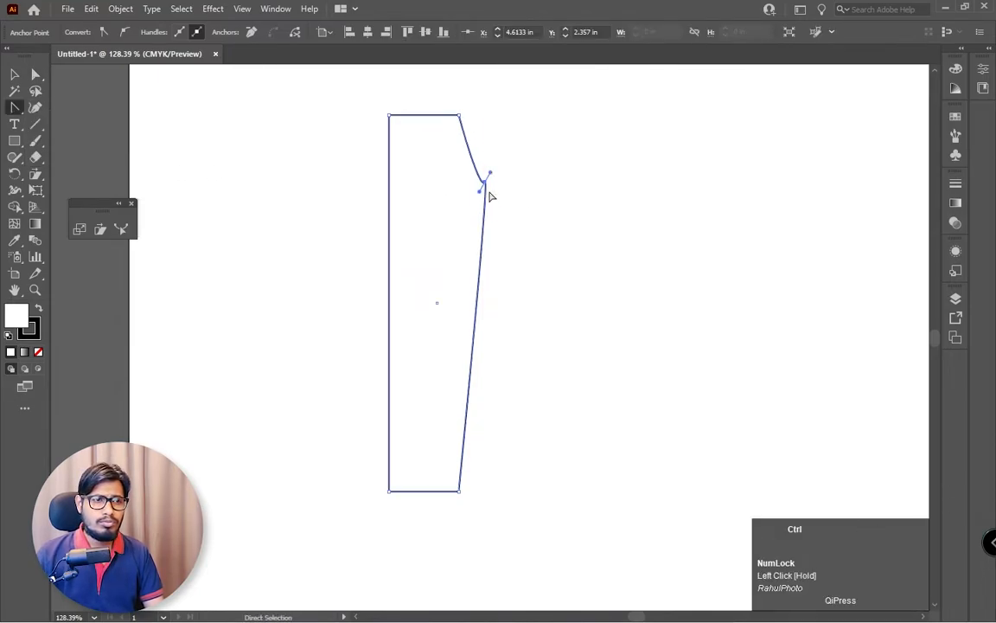
key(ctrl+z)
click(453, 207)
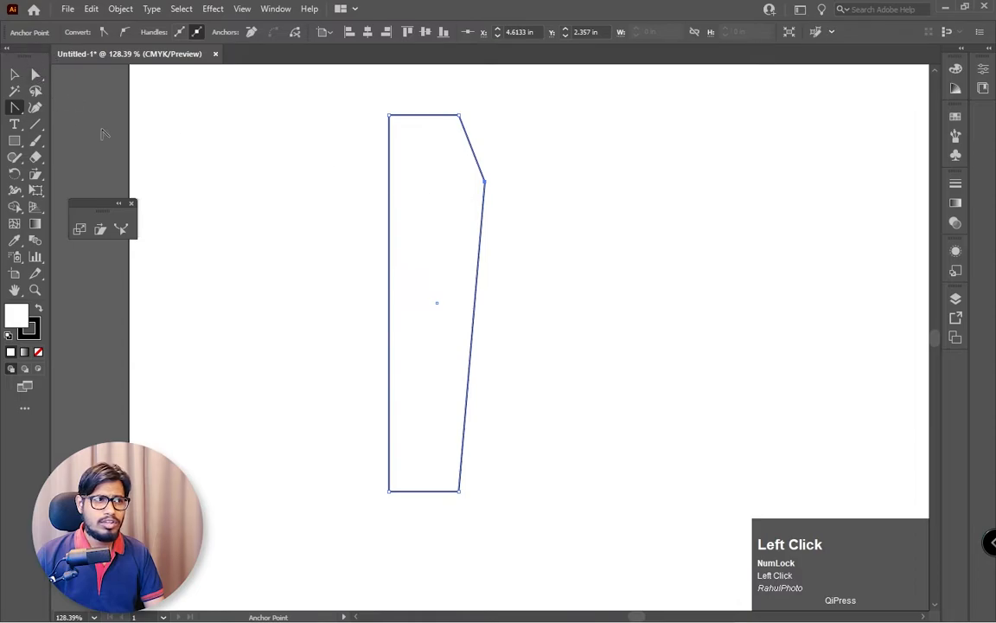
drag(486, 183, 476, 248)
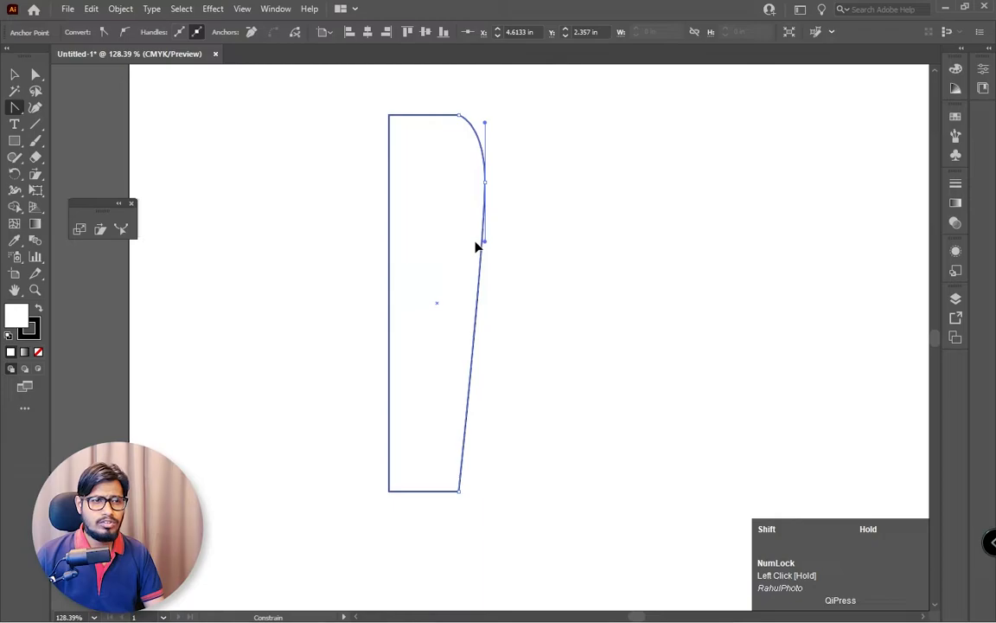
click(14, 75)
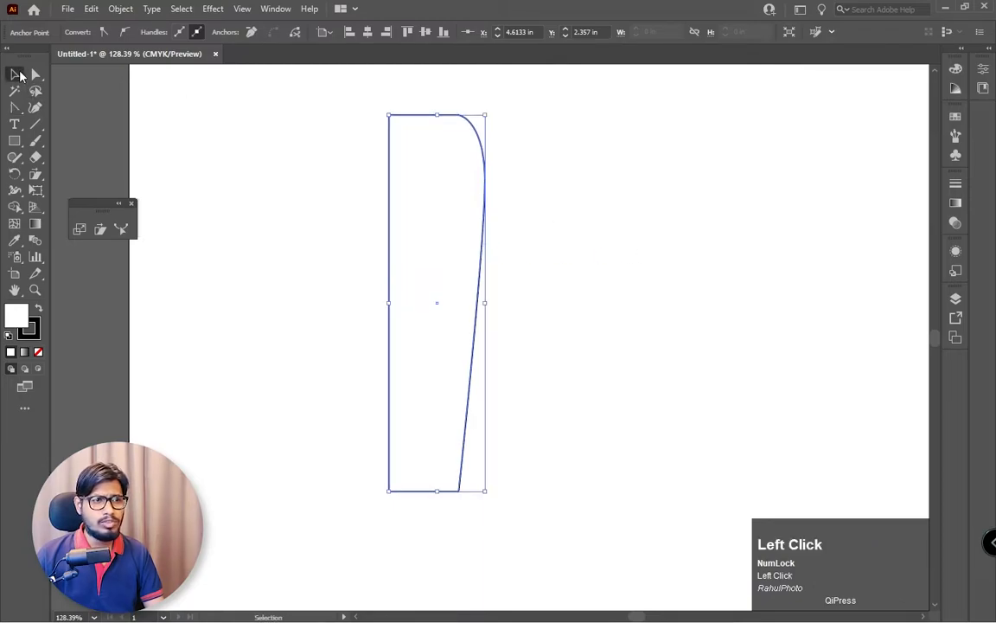
click(584, 277)
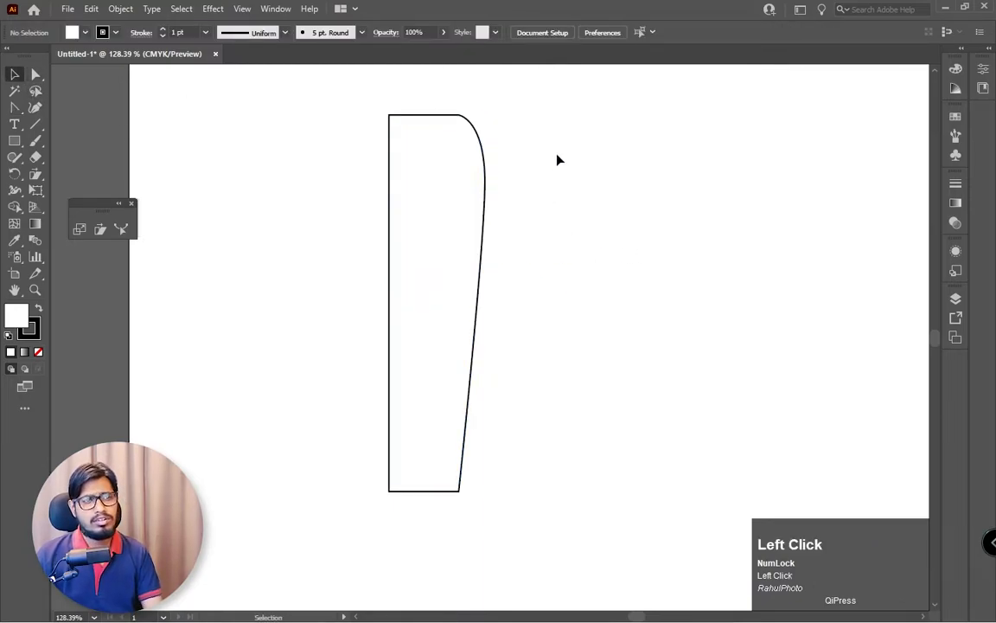
- Undo the smoothing and the added anchor point to return to the plain rectangle
key(ctrl+z)
key(ctrl+z)
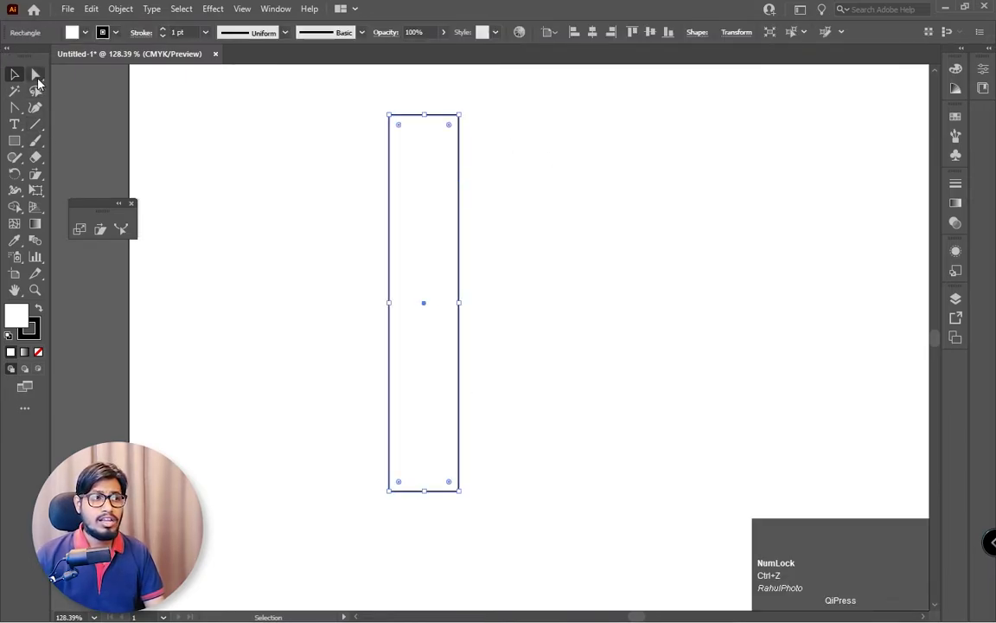
click(36, 76)
click(13, 73)
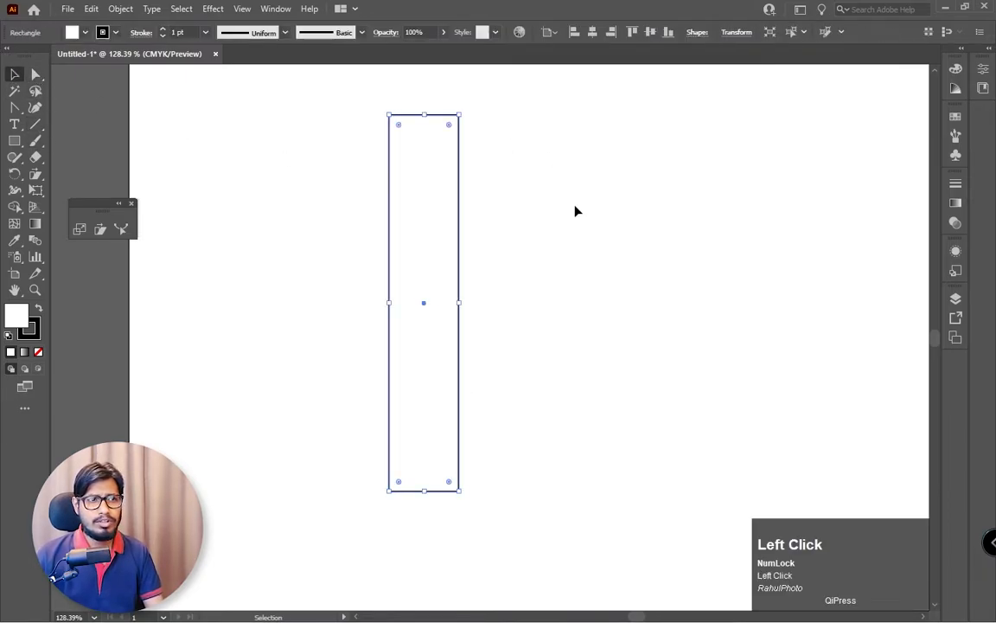
- Delete the narrow rectangle and draw a wider tall one, about 1.24 by 4.53 in
key(Delete)
click(15, 141)
drag(357, 131, 454, 481)
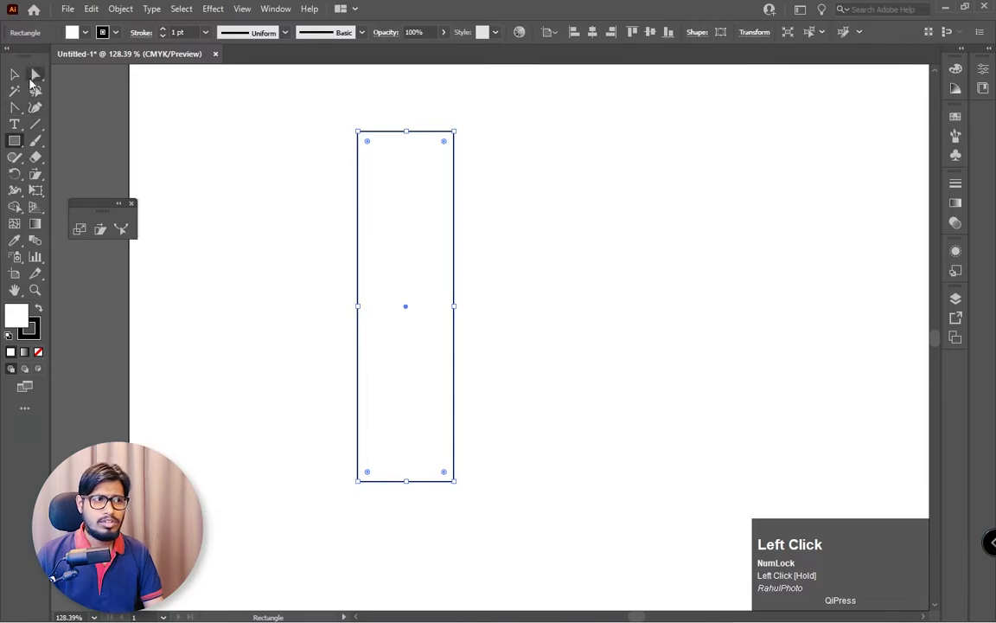
- Bulge the upper part of the rectangle's right and left edges outward with the Reshape tool
click(35, 75)
drag(507, 169, 437, 294)
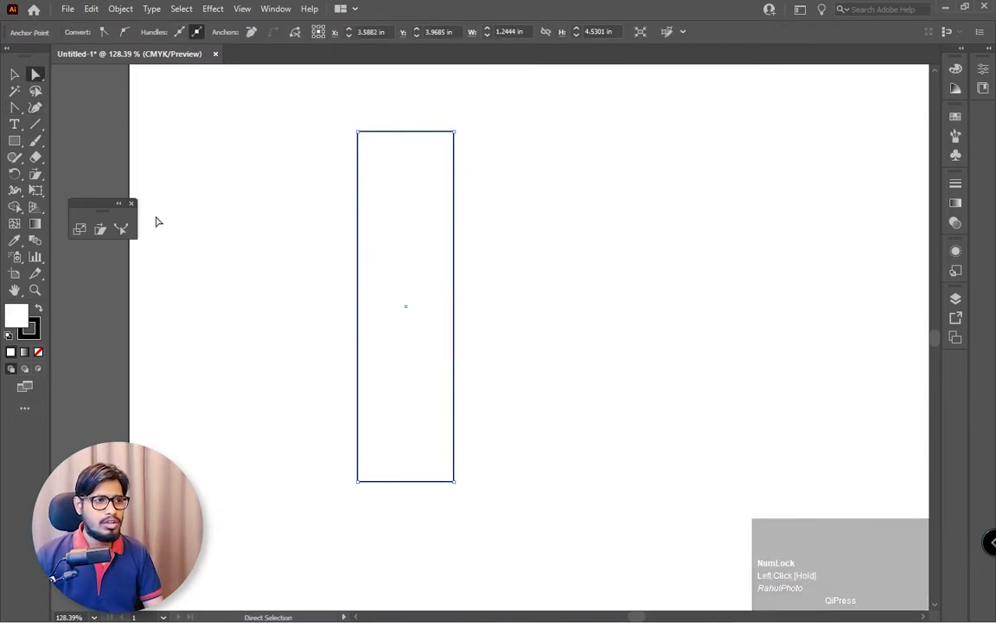
click(122, 229)
shift+click(455, 193)
drag(455, 193, 482, 196)
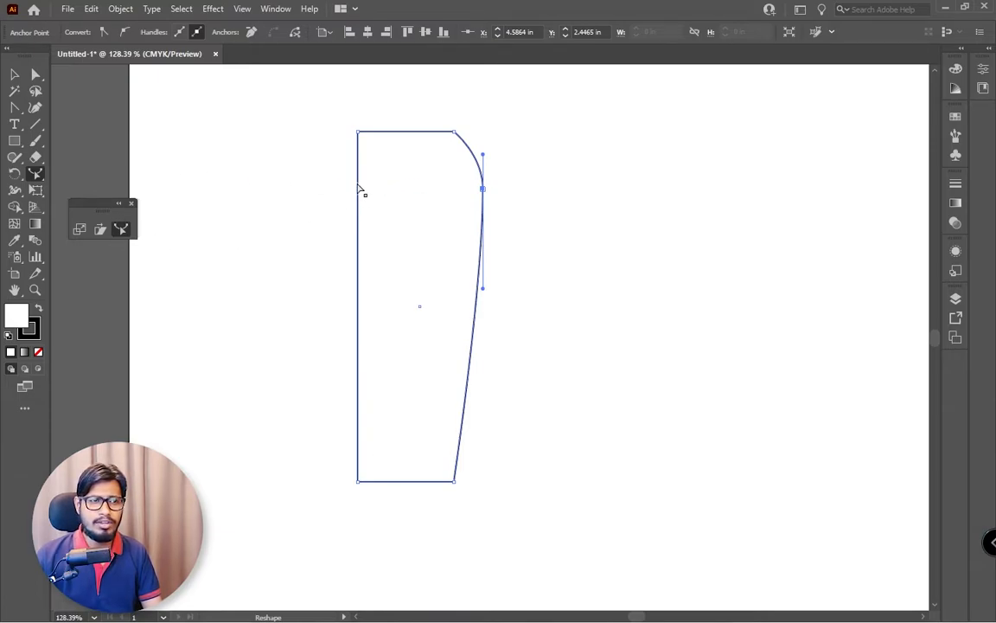
drag(359, 194, 323, 196)
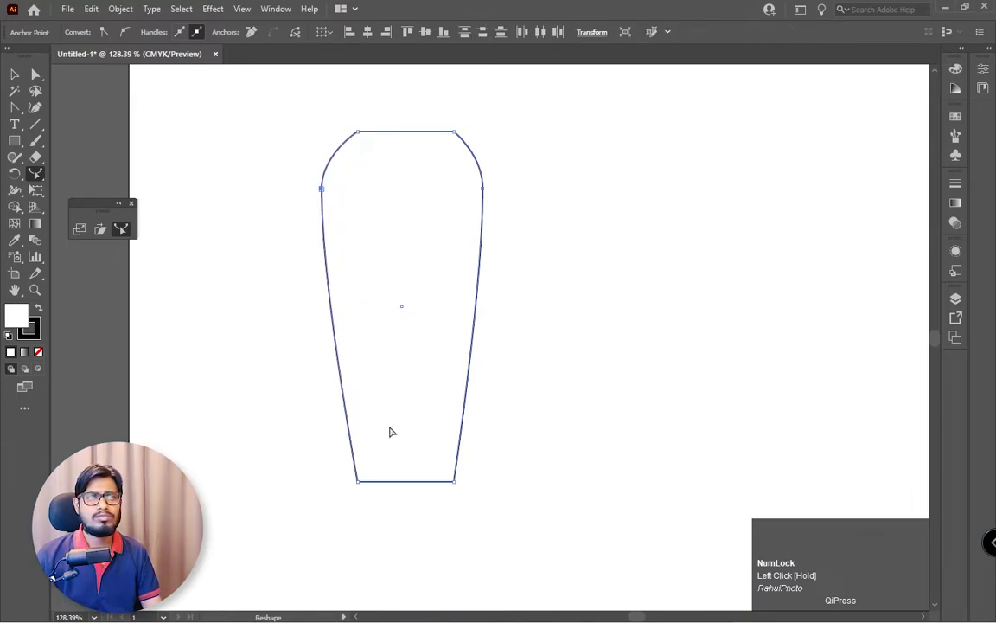
drag(325, 194, 330, 192)
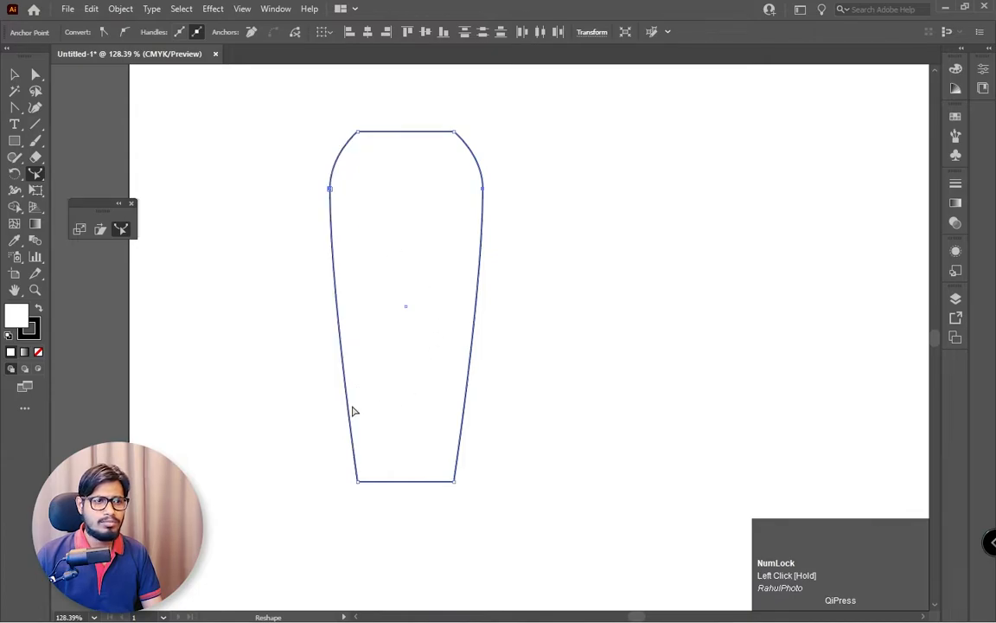
- Pull the lower part of the shape's left and right edges inward with the Reshape tool to form a vase outline
drag(347, 407, 363, 406)
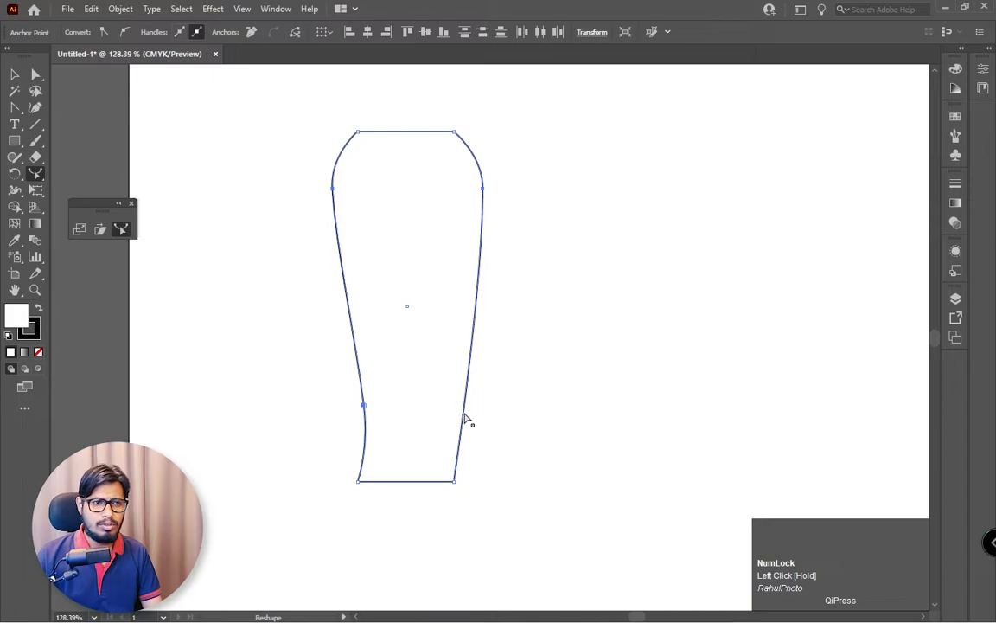
drag(465, 418, 448, 413)
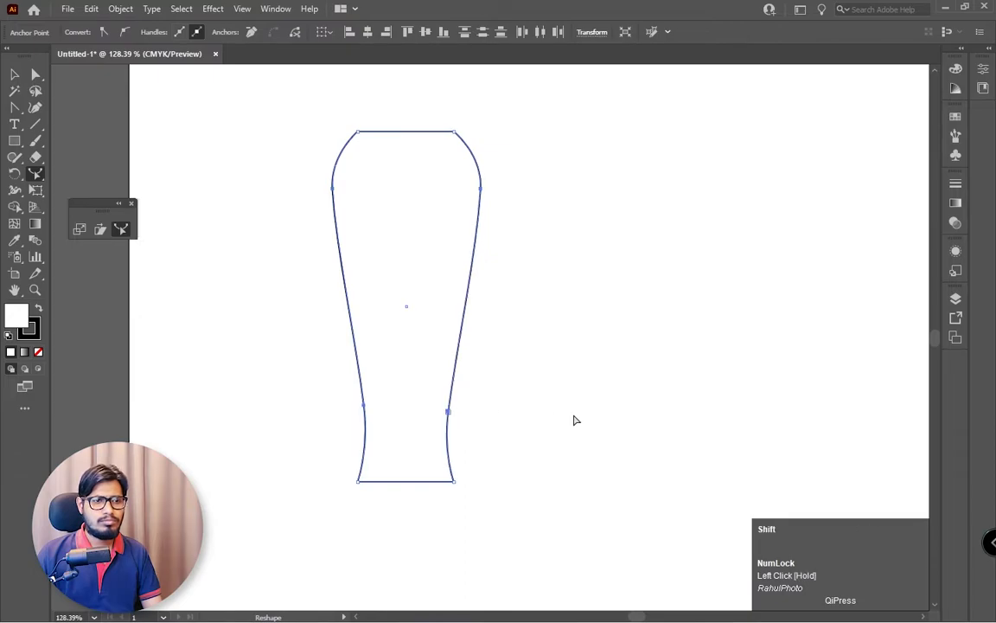
key(z)
drag(576, 322, 525, 303)
- Delete the vase shape and draw a tall rectangle about 1.01 by 4.25 in
click(14, 74)
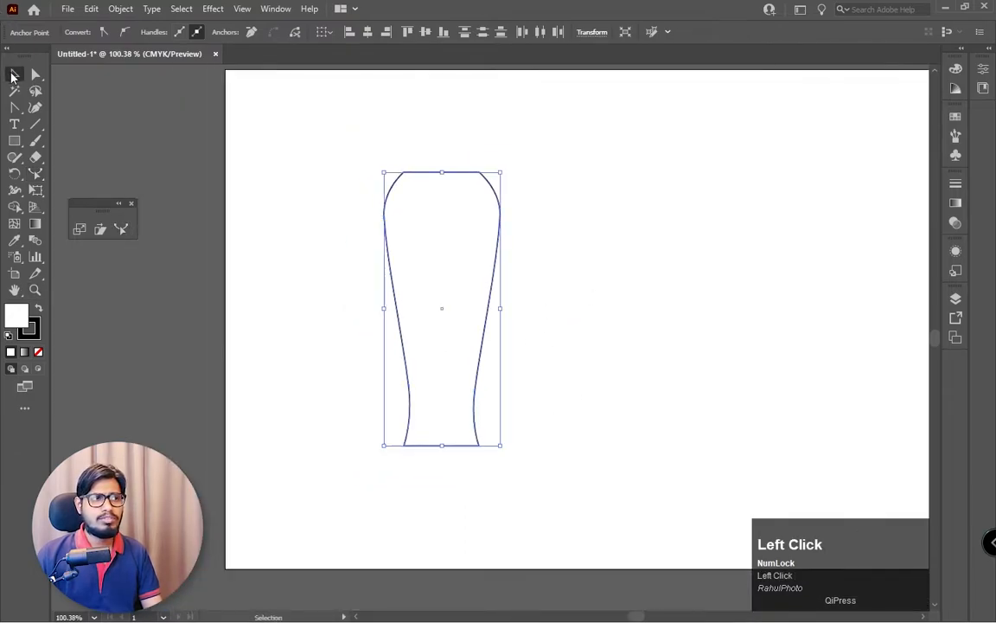
key(Delete)
click(14, 141)
drag(410, 148, 472, 404)
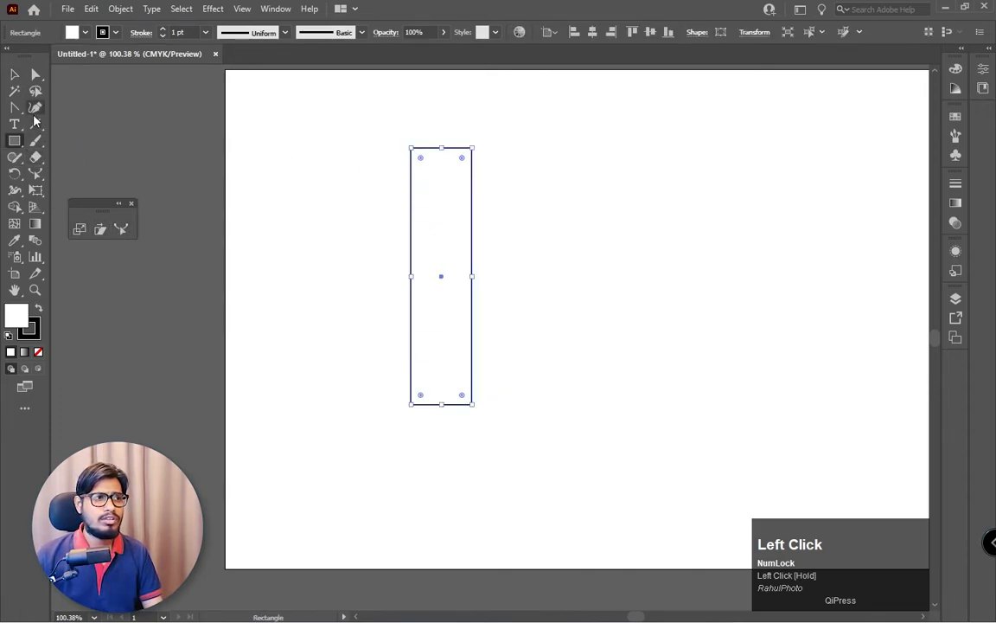
- Curve the rectangle's upper right edge and lower left edge inward with the Reshape tool, and deselect the shape
click(35, 76)
key(z)
drag(532, 253, 553, 276)
click(34, 75)
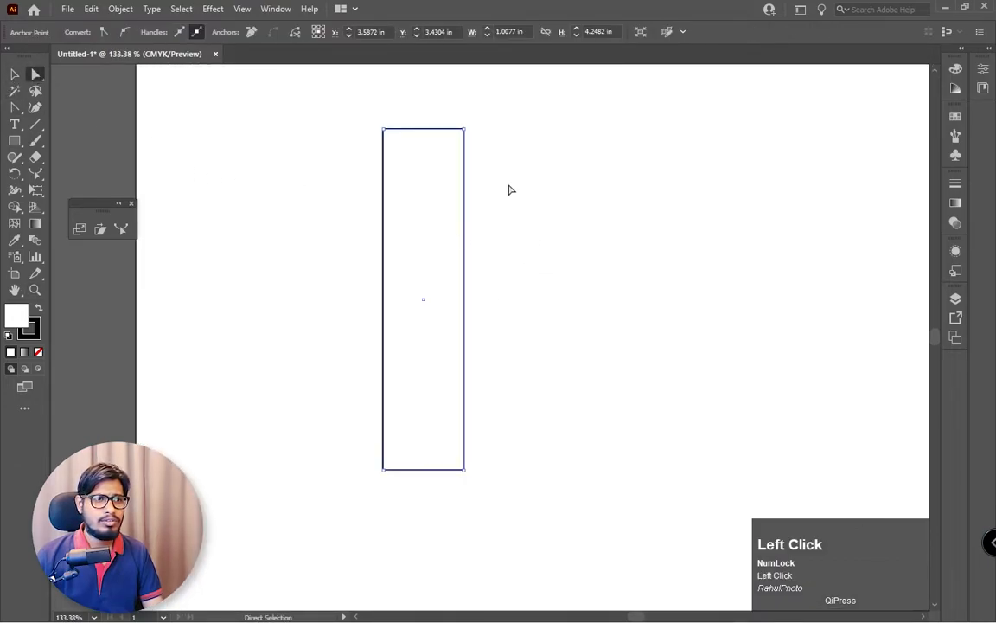
click(121, 229)
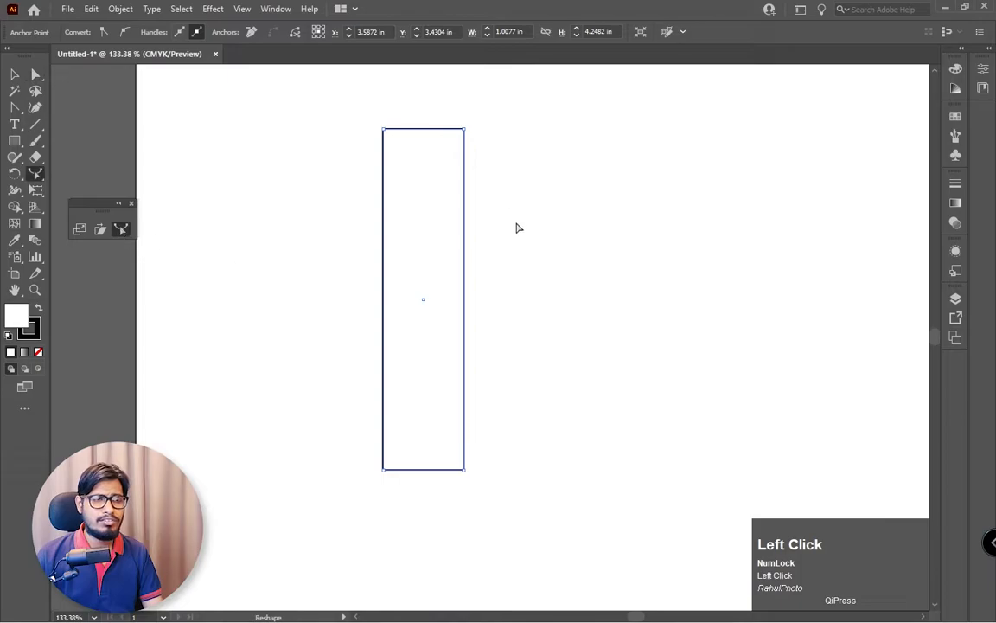
drag(460, 181, 434, 179)
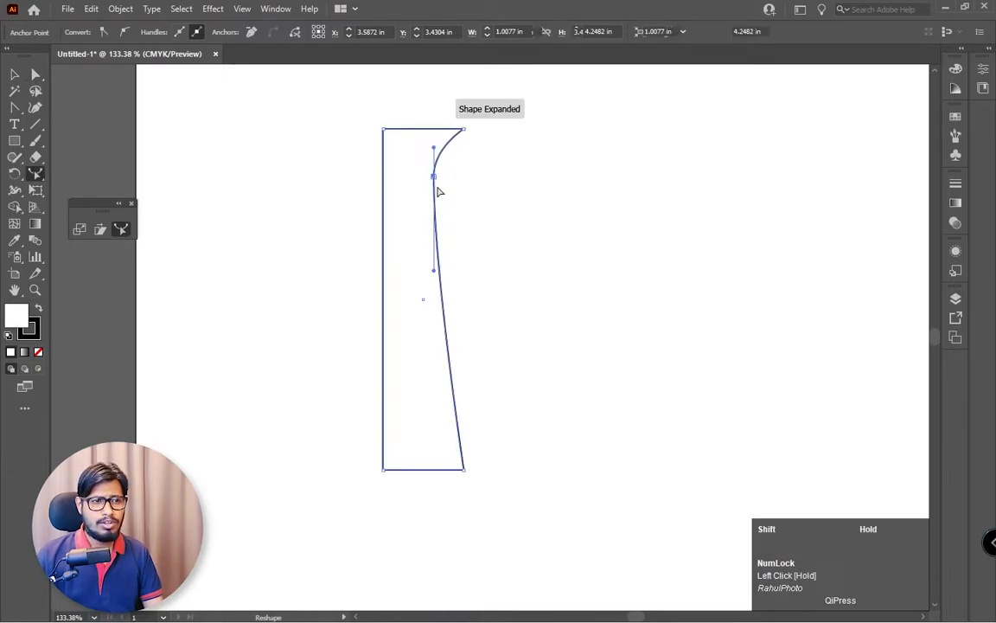
drag(385, 429, 408, 427)
click(14, 74)
click(556, 291)
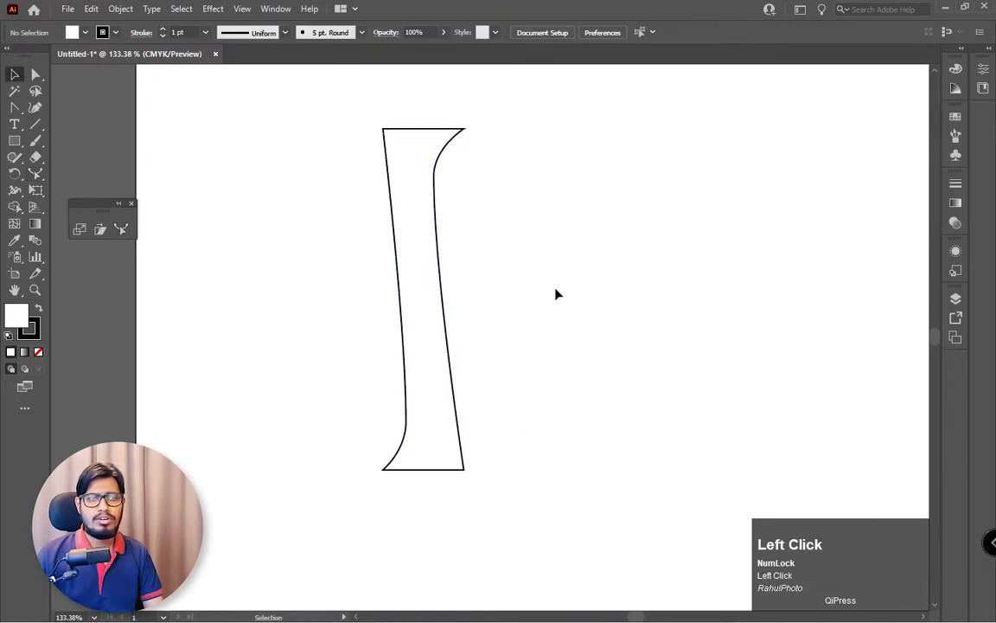
- Copy the reshaped bar to its right and repeat the copy to make an evenly spaced row of four
key(z)
drag(556, 291, 478, 268)
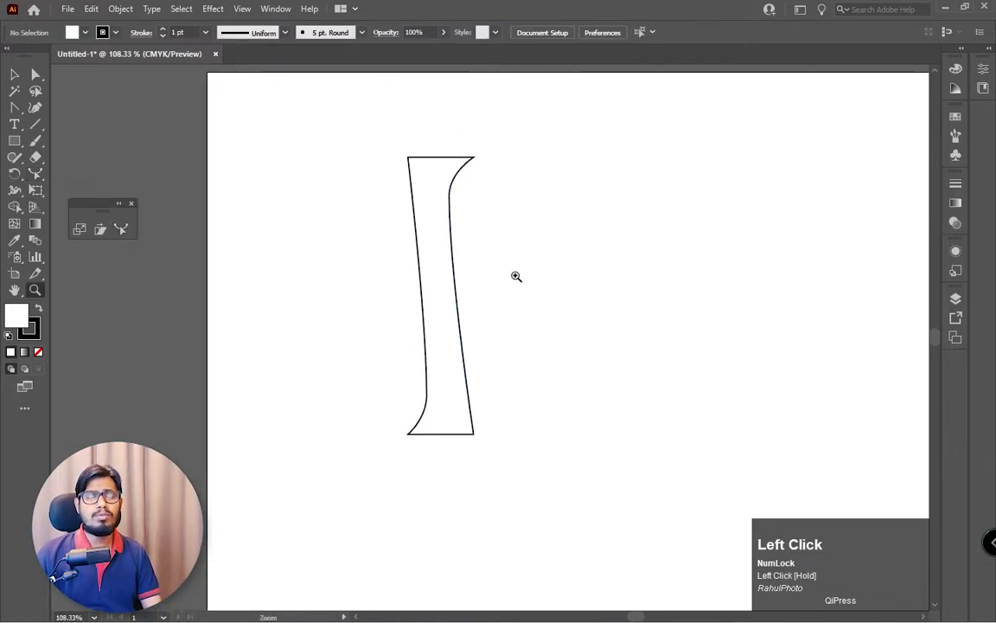
click(13, 74)
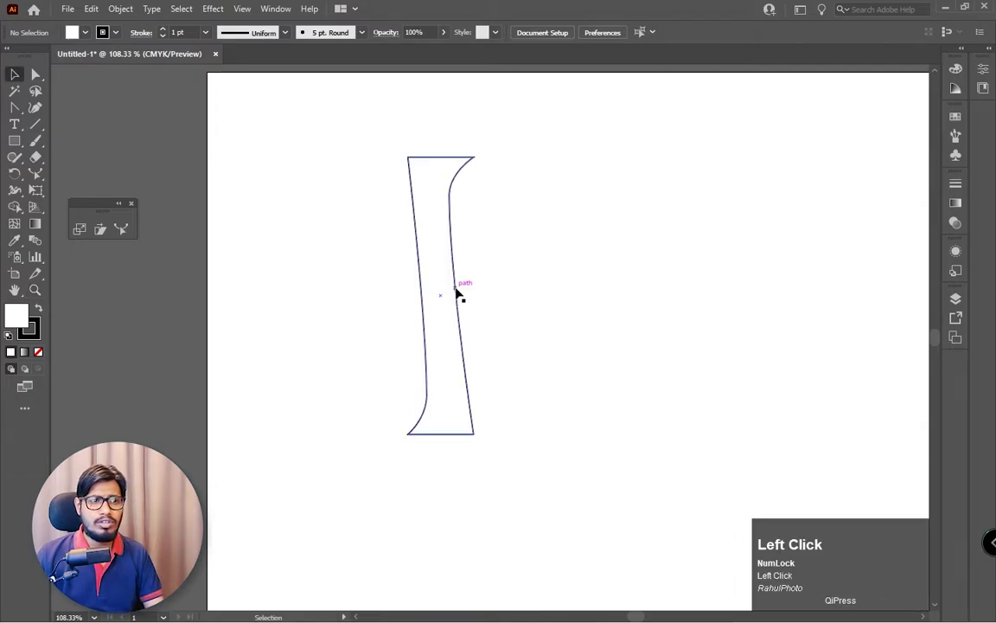
drag(458, 294, 532, 303)
key(ctrl+d)
key(ctrl+d)
click(707, 262)
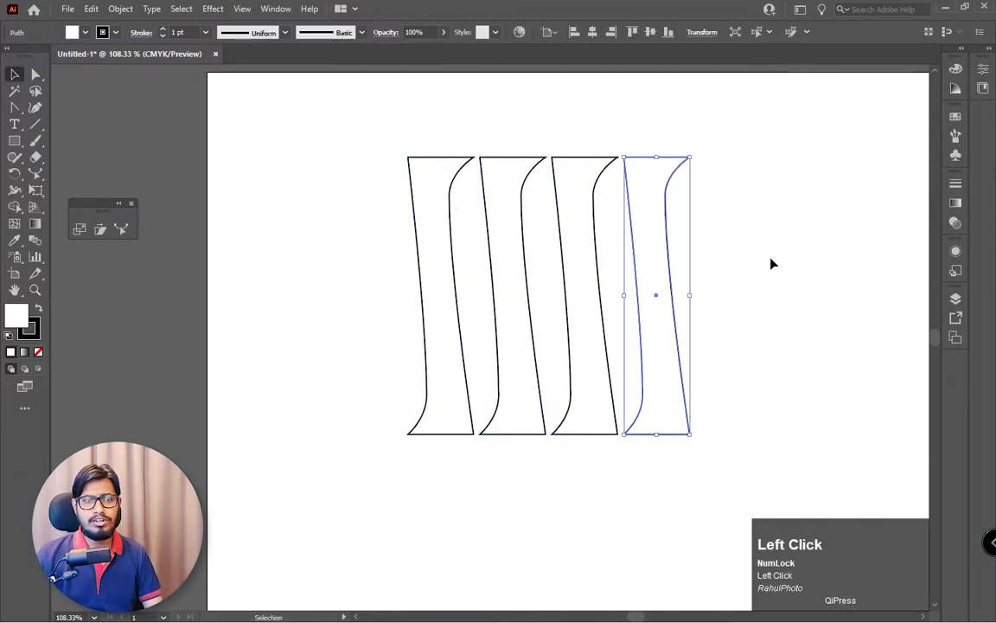
- Clear the row of reshaped bars and draw a tall narrow rectangle near the artboard's left side
drag(852, 139, 777, 226)
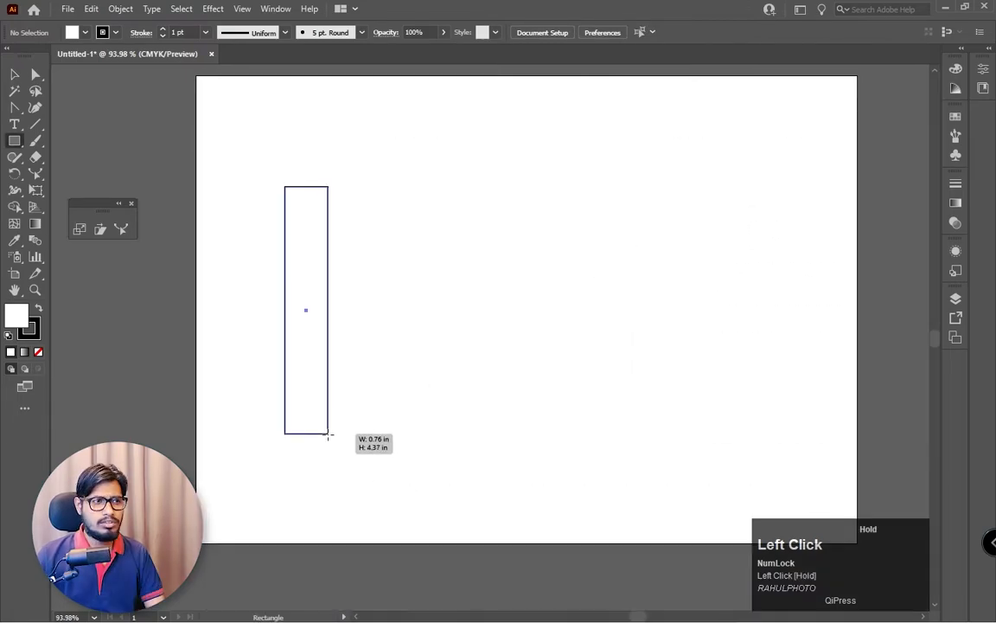
drag(329, 434, 335, 452)
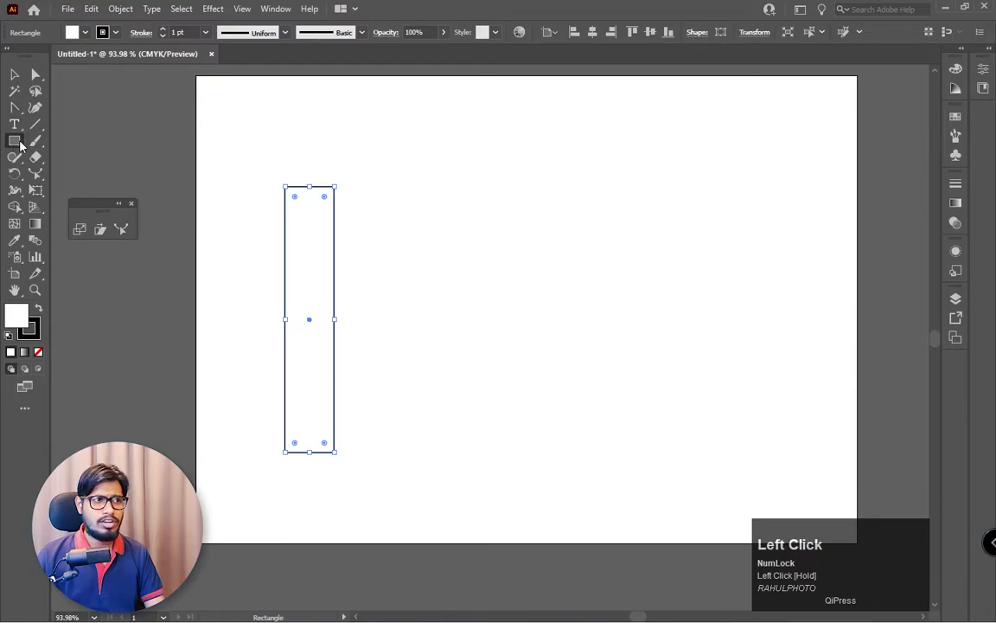
right_click(14, 141)
click(14, 74)
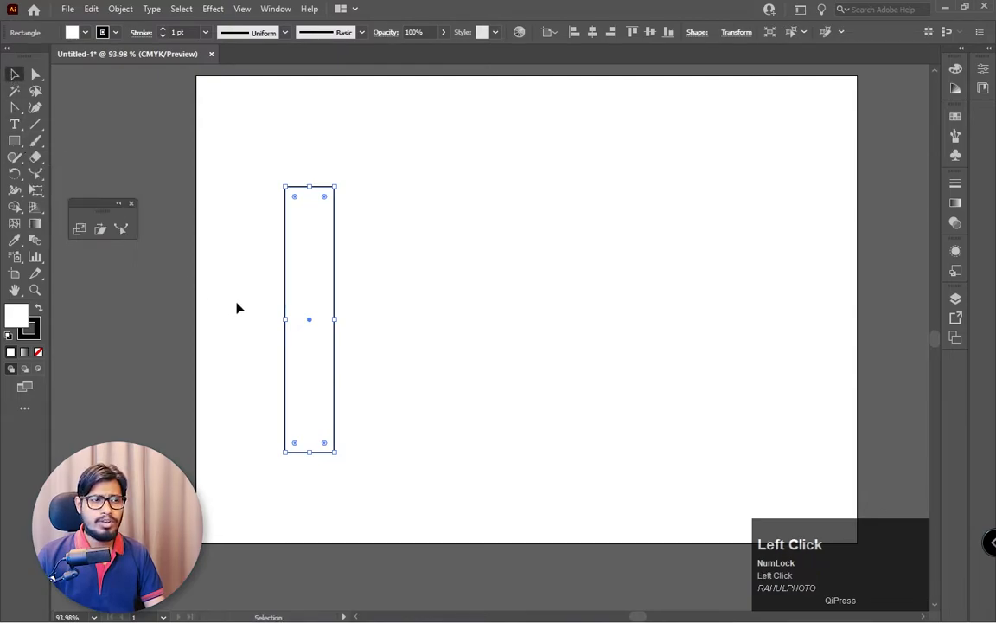
- Give the tall rectangle a black fill and remove its stroke
click(34, 289)
click(269, 349)
key(space)
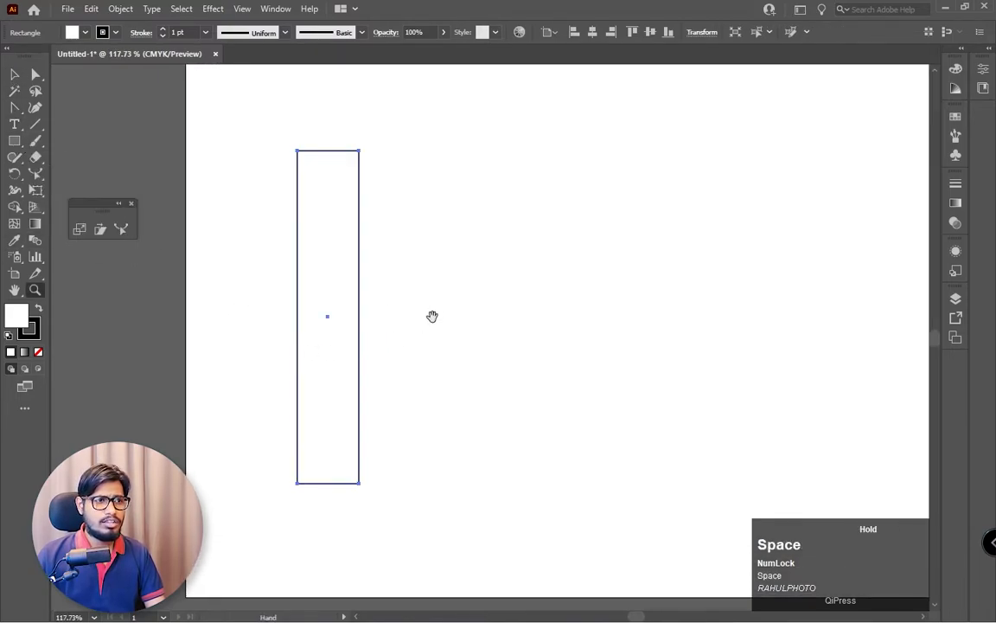
drag(432, 316, 422, 329)
click(15, 74)
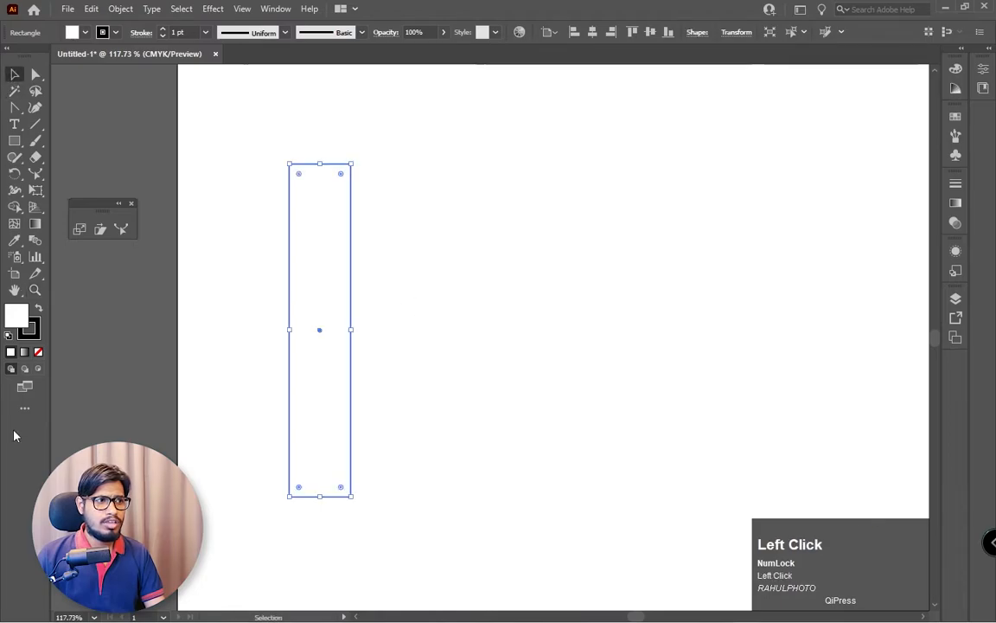
click(38, 309)
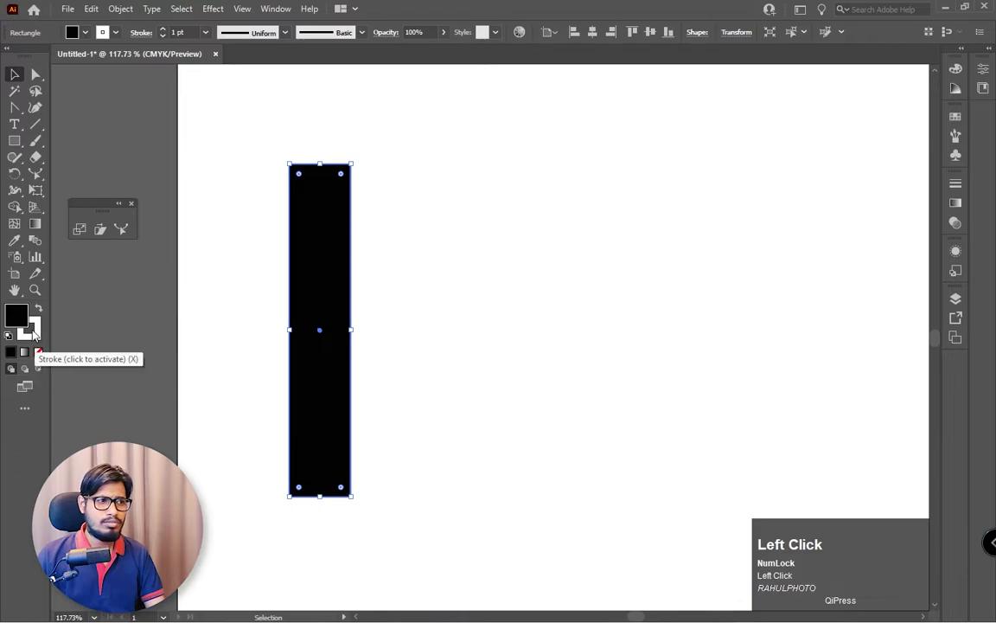
click(34, 339)
click(41, 353)
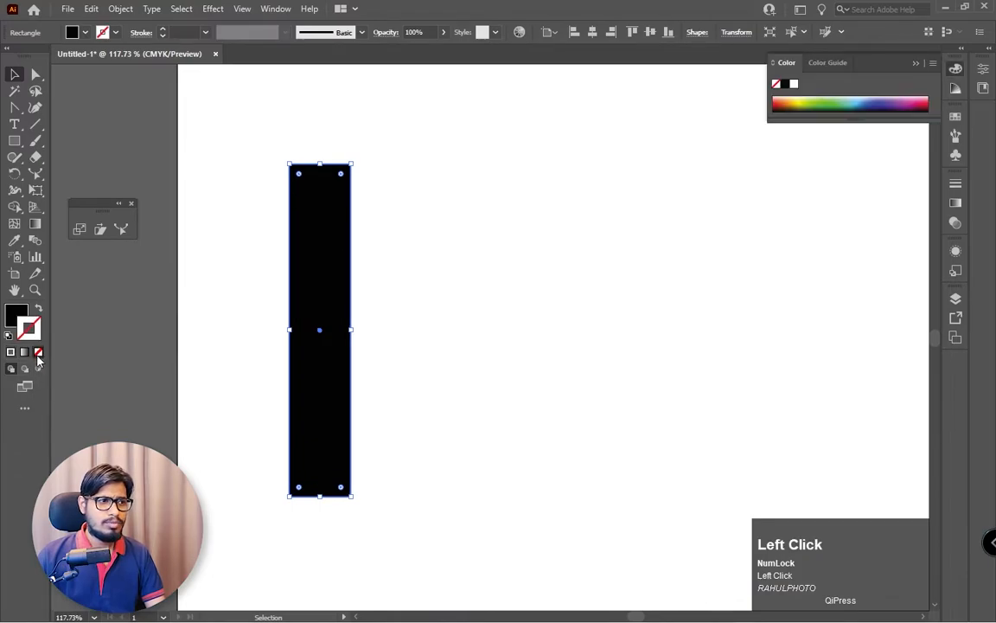
click(14, 313)
- Copy the black bar to its right and repeat the copy to make an evenly spaced row of six
drag(326, 311, 396, 319)
key(ctrl+d)
key(ctrl+d)
key(ctrl+d)
key(ctrl+d)
- Select the top anchor points of all six bars and scale them horizontally toward the row's centre so the bars converge
key(ctrl+1)
key(space)
drag(619, 345, 712, 359)
click(37, 74)
drag(211, 179, 615, 210)
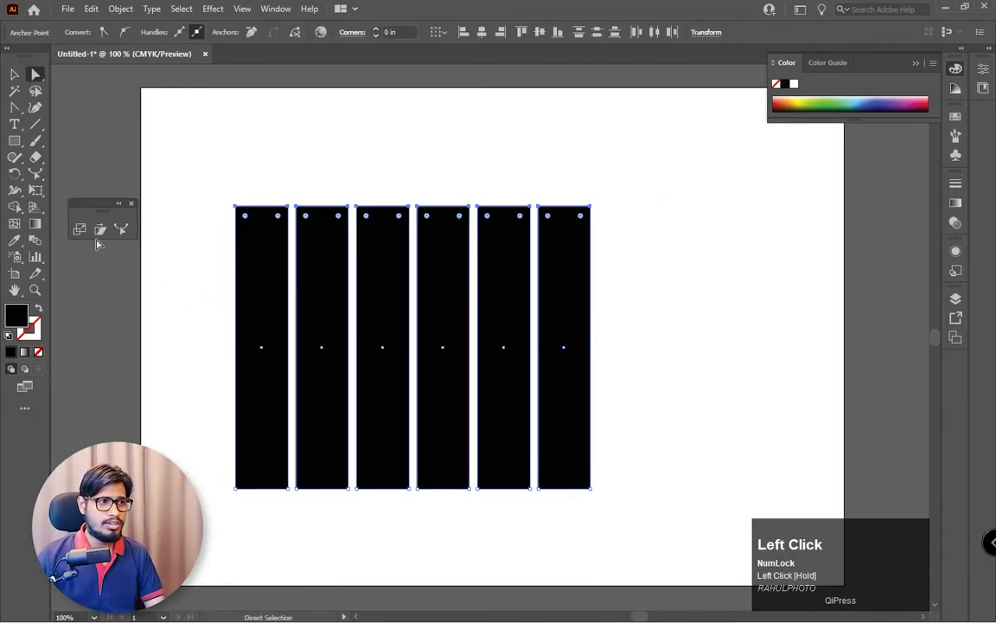
click(79, 228)
drag(236, 206, 412, 222)
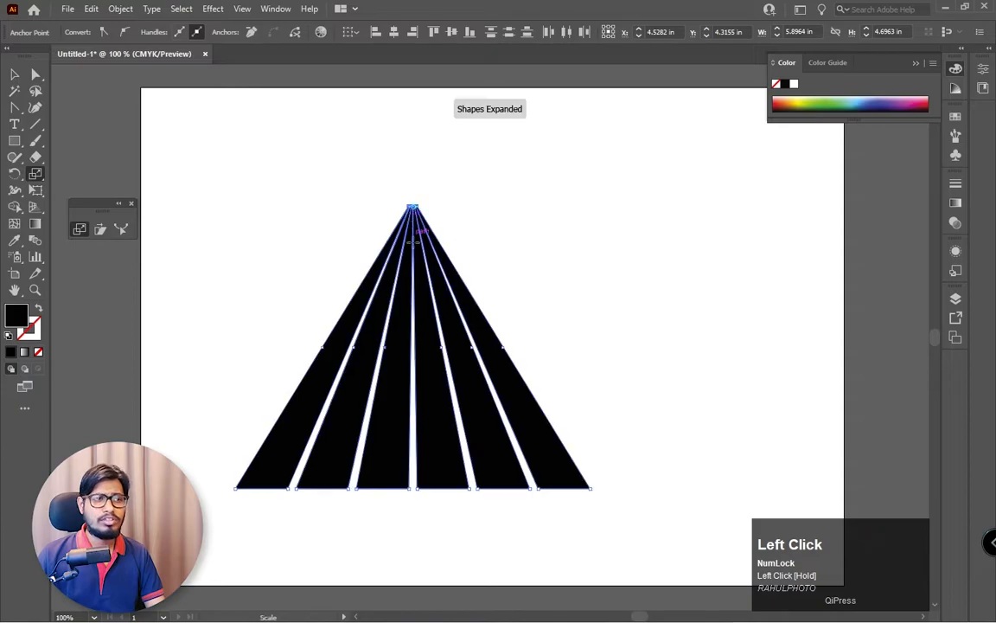
click(15, 74)
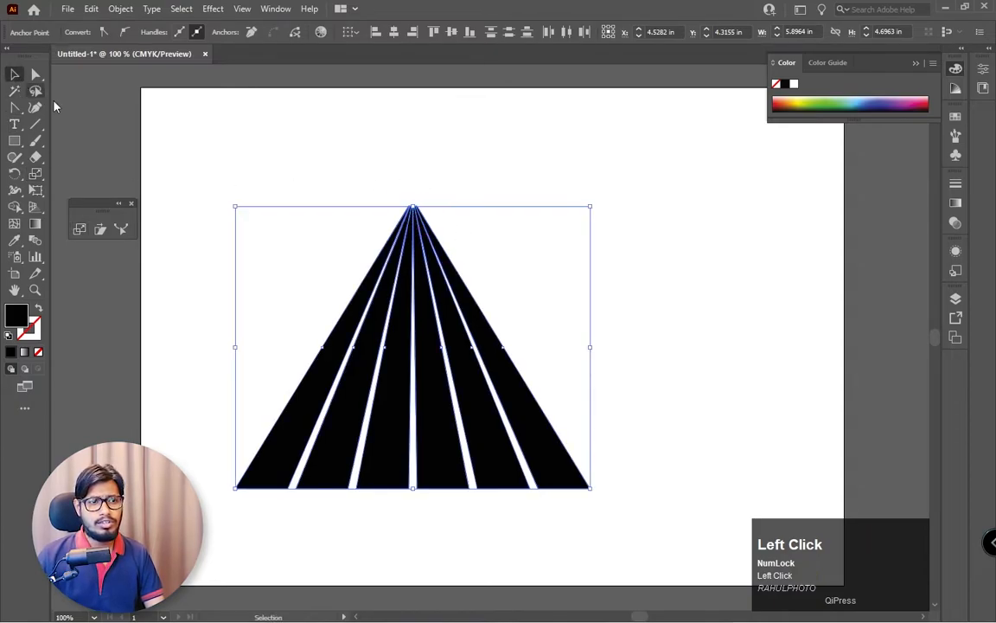
- Move the converging stripes down to the artboard's lower edge, squash their height from the top, and deselect them
scroll(572, 336, down, 3)
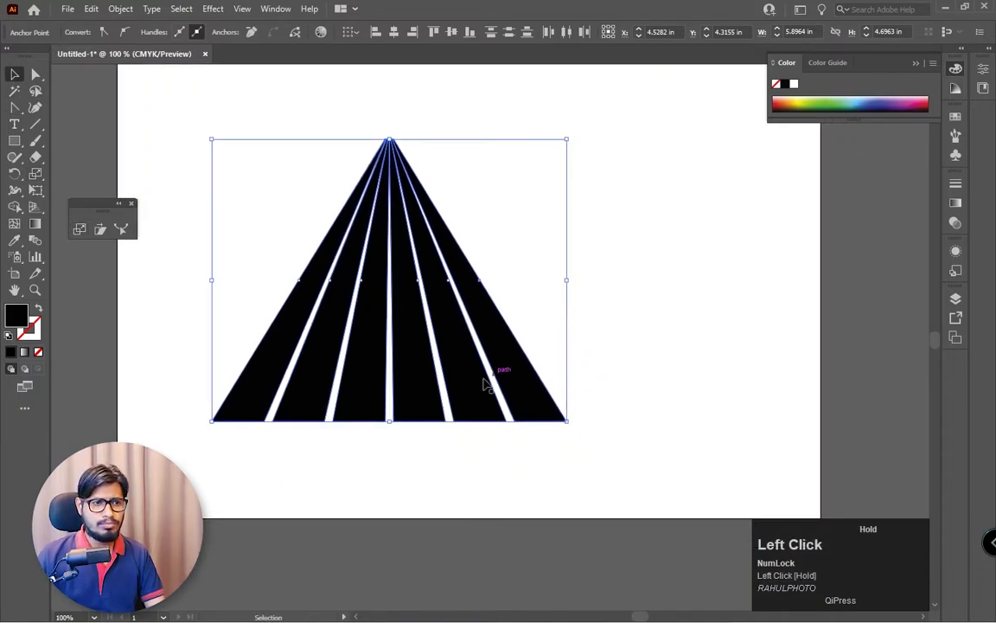
drag(418, 378, 485, 441)
key(ctrl+z)
drag(604, 172, 178, 494)
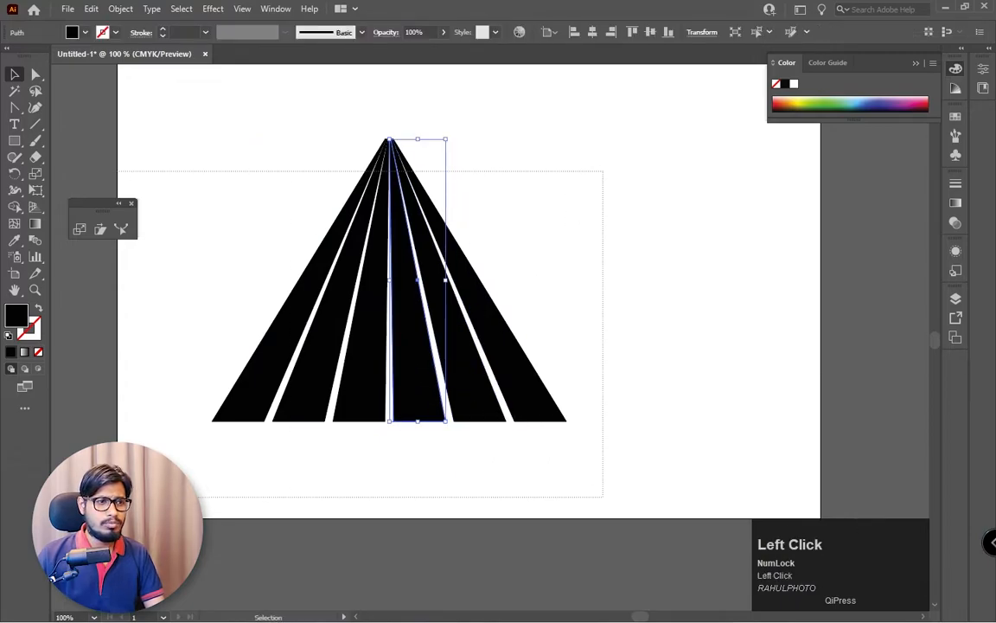
drag(401, 412, 474, 500)
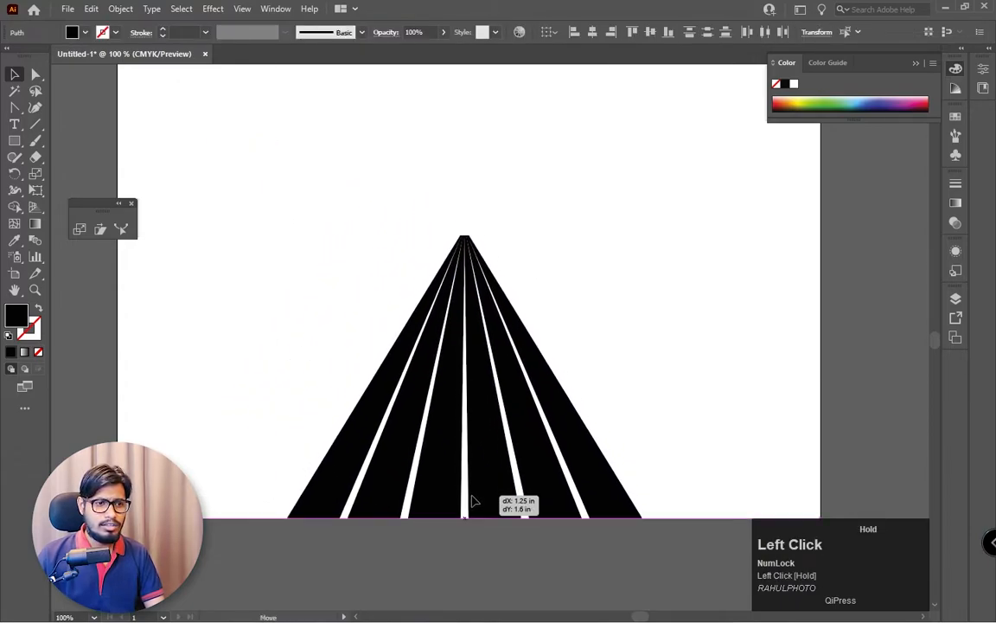
drag(468, 232, 486, 382)
click(520, 318)
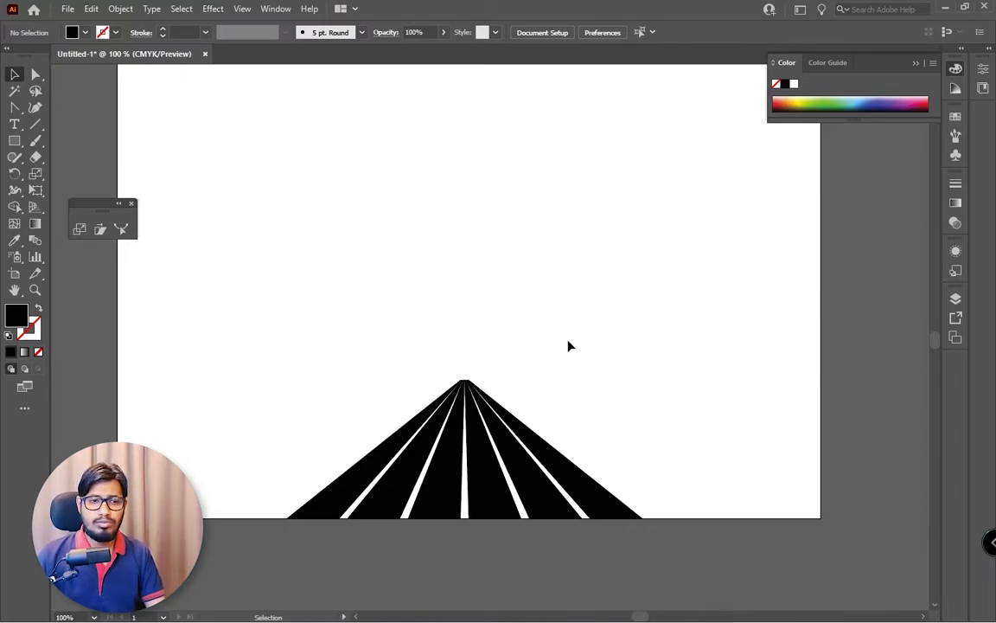
- Draw two vertical lines beside the left edge of the stripes, the second shorter, and apply the default white fill and black stroke
key(ctrl)
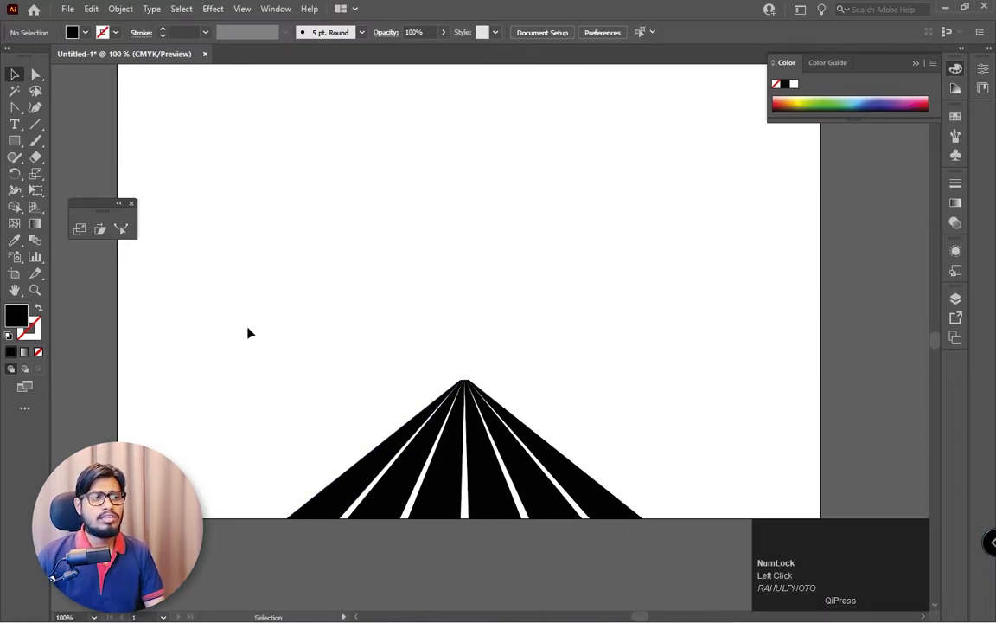
right_click(35, 124)
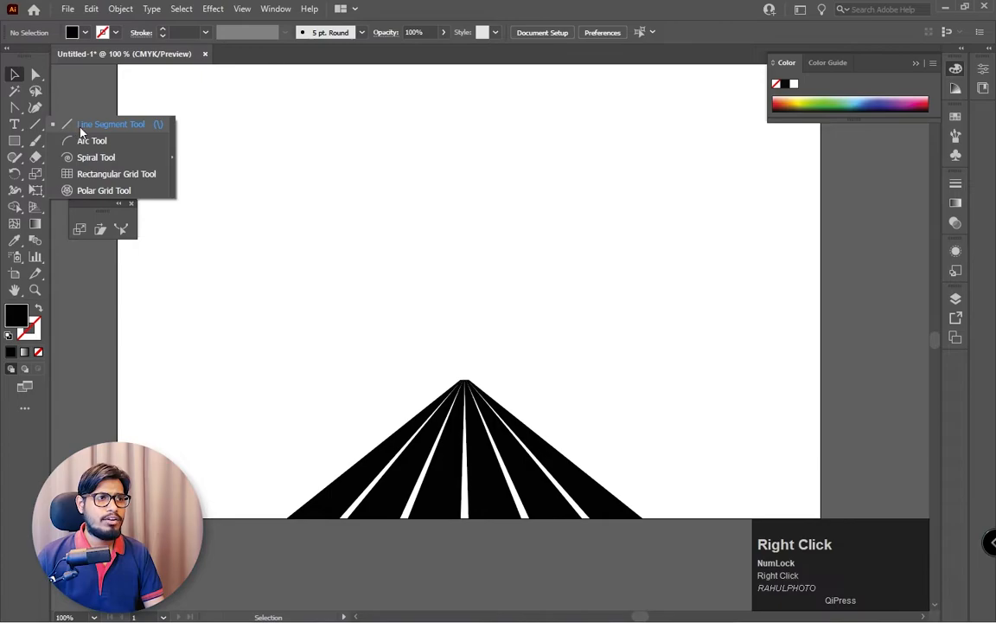
click(82, 126)
drag(309, 500, 309, 394)
drag(338, 476, 338, 411)
click(14, 74)
drag(254, 378, 370, 435)
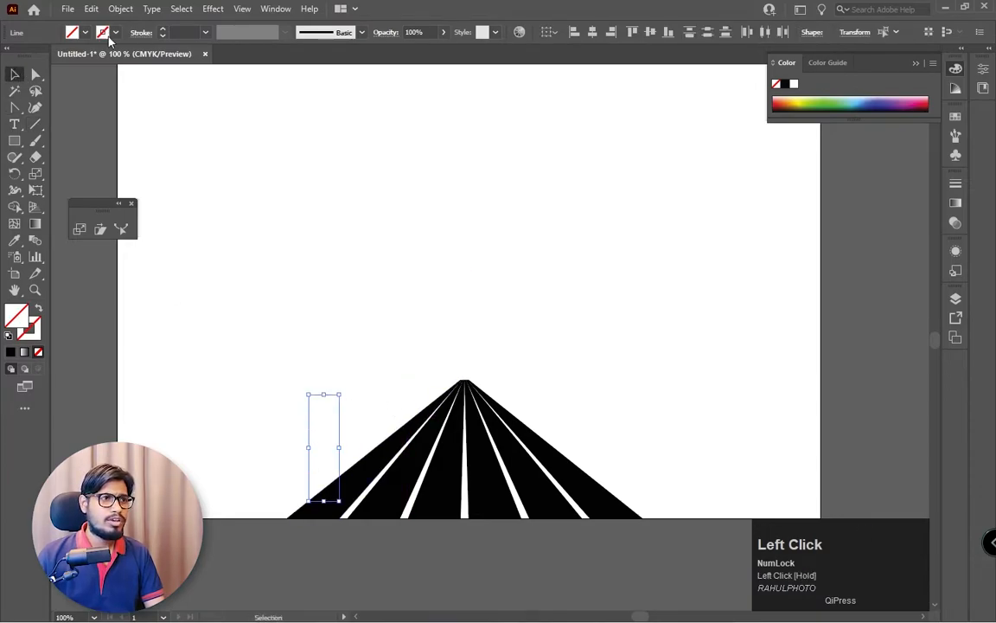
click(37, 339)
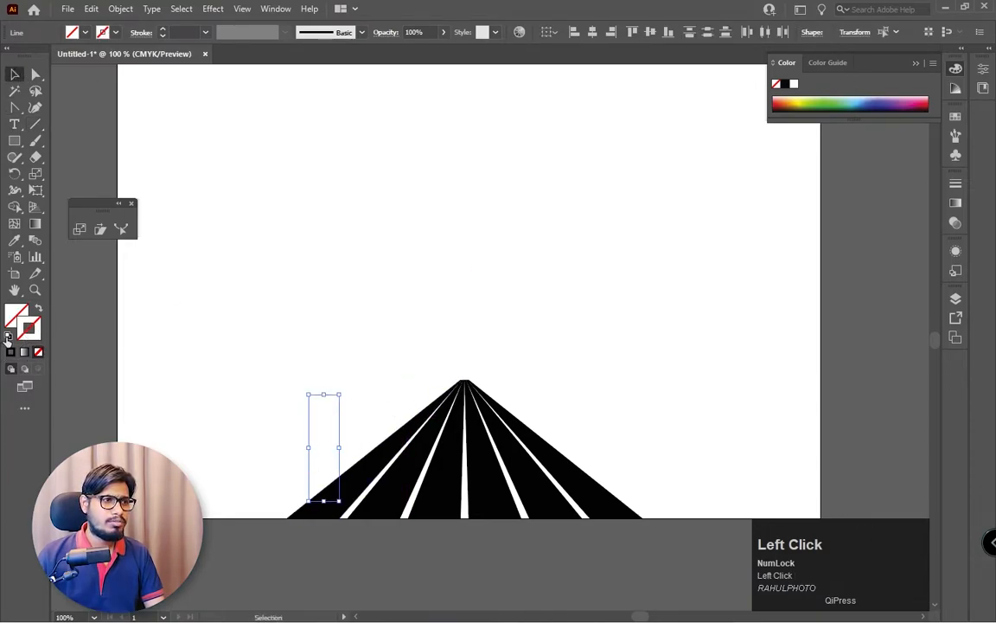
click(8, 336)
click(380, 336)
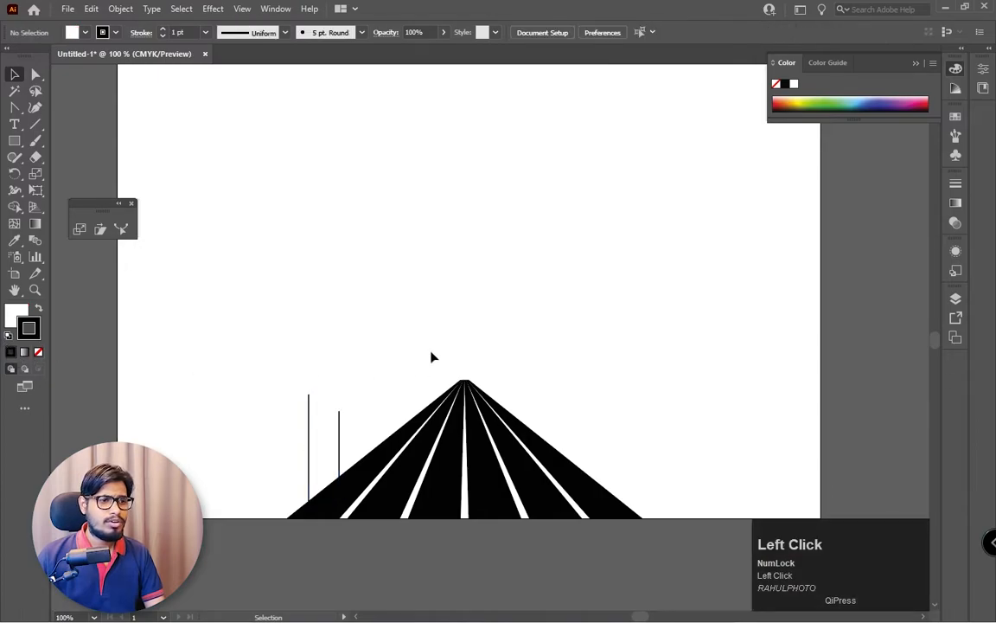
- Copy the shorter line about 0.54 in to its right, shift the copy slightly down, and deselect it
drag(340, 439, 372, 436)
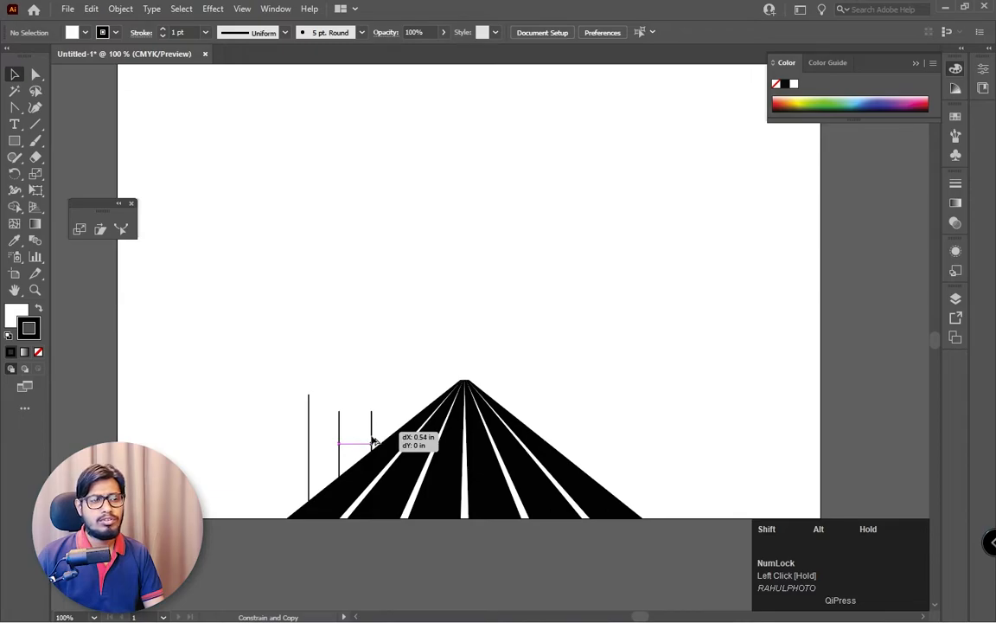
drag(371, 444, 372, 444)
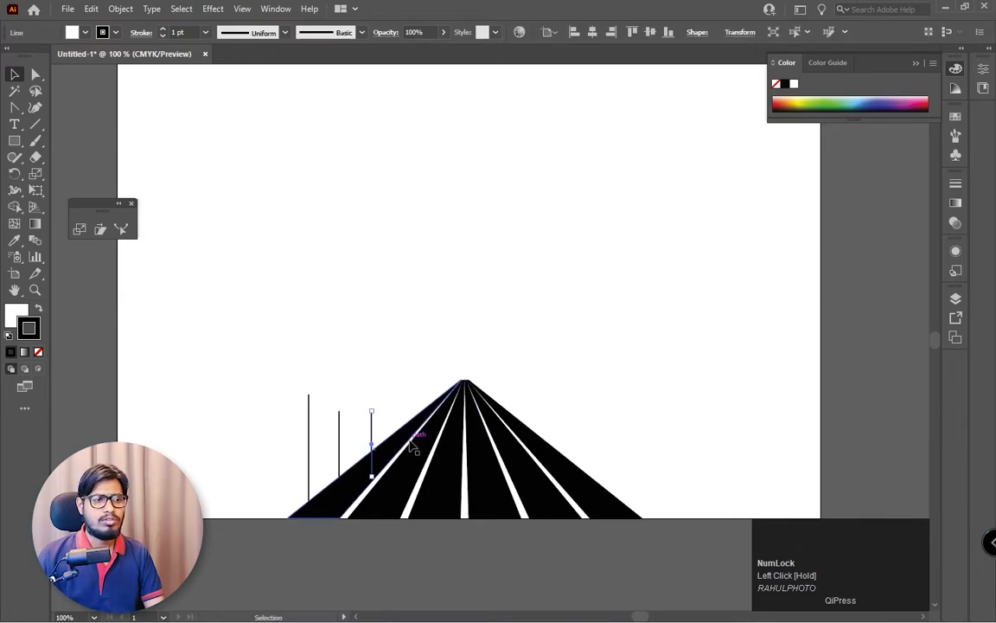
key(shift+Down)
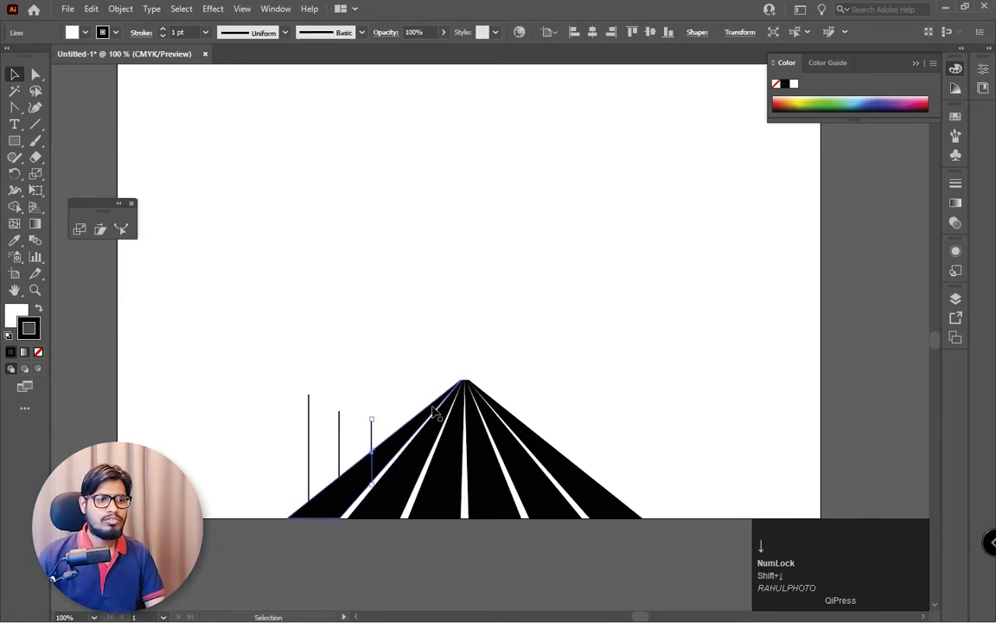
click(413, 366)
- Clear the stripes and lines from the artboard and draw a tall narrow black rectangle near its left side
drag(262, 378, 394, 431)
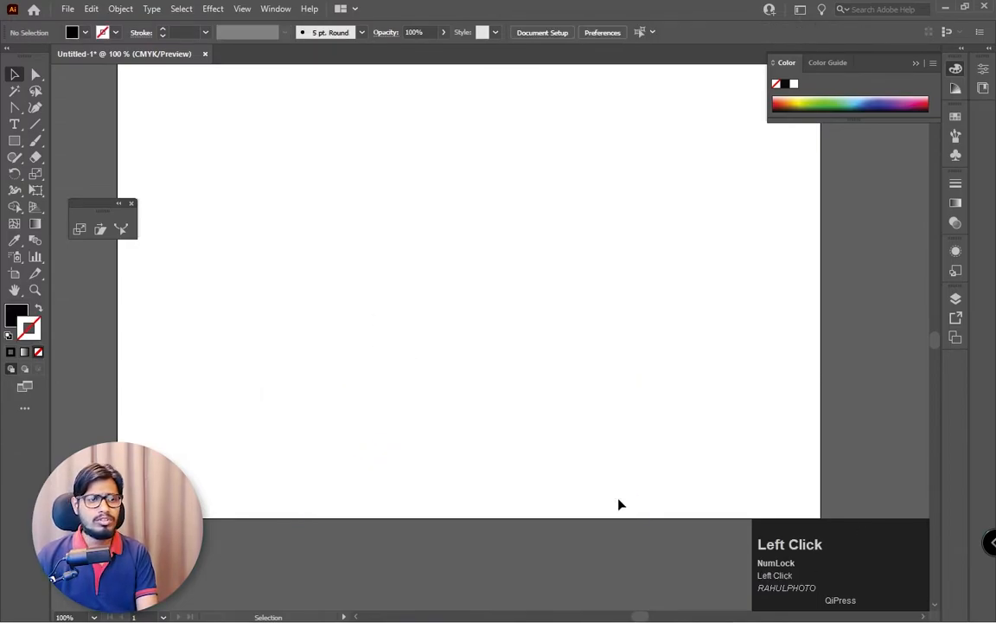
right_click(18, 141)
click(52, 142)
drag(254, 163, 306, 452)
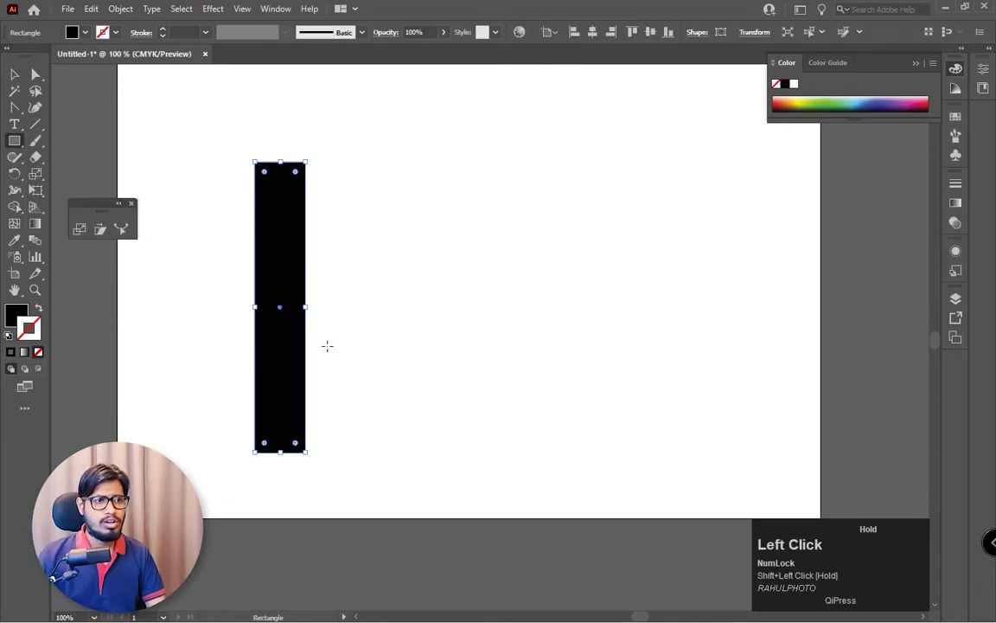
- Duplicate the new black rectangle to its right and repeat the duplication until six evenly spaced bars stand in a row
click(13, 76)
alt+drag(284, 347, 340, 342)
key(ctrl+d)
key(ctrl+d)
key(ctrl+d)
key(ctrl+d)
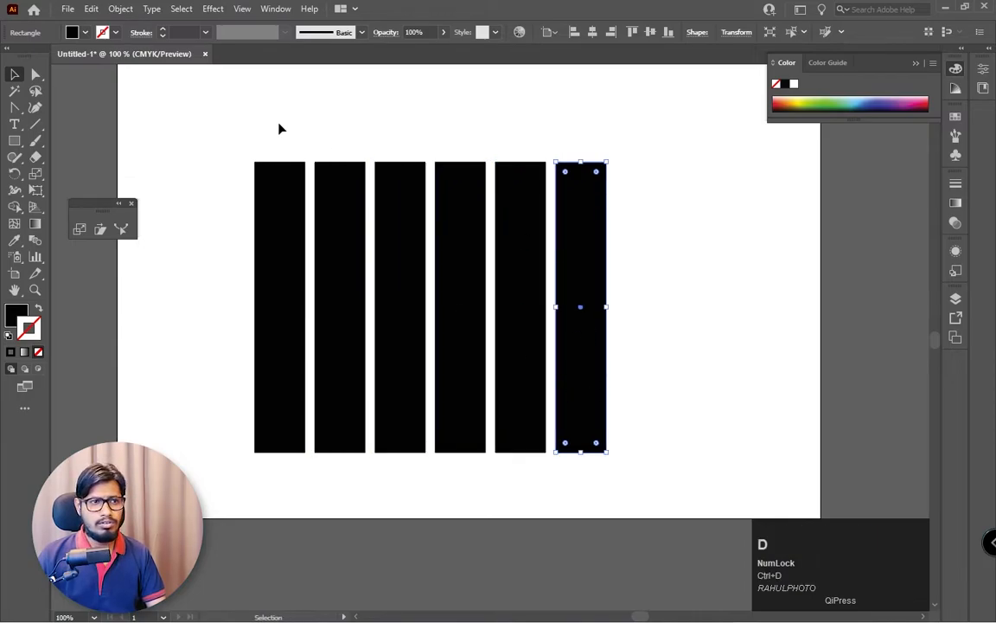
- Select the six bars' top anchor points and scale them horizontally toward the row's upper left corner
click(35, 74)
drag(278, 139, 683, 187)
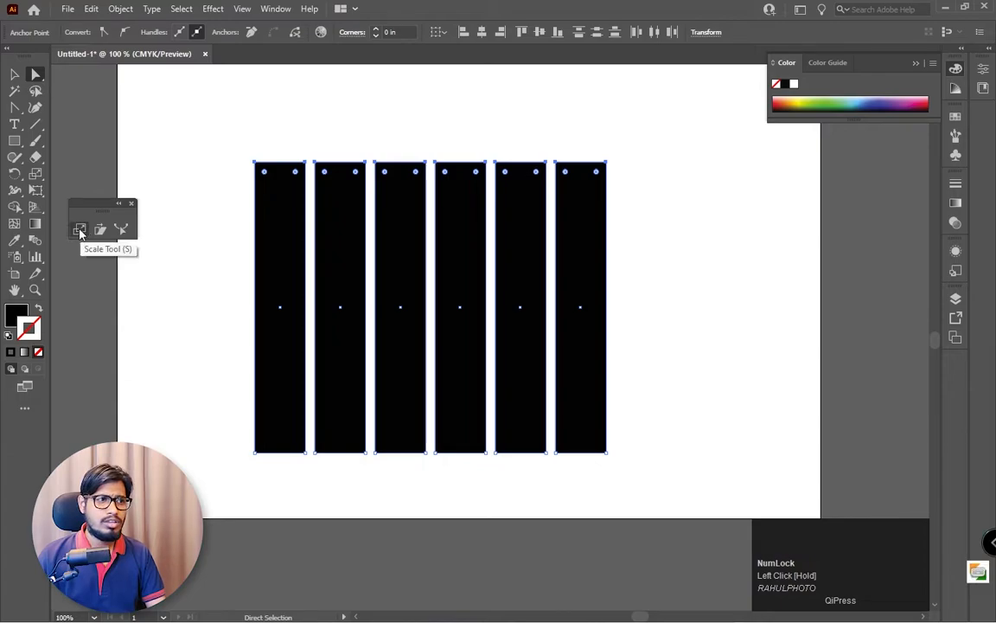
click(80, 230)
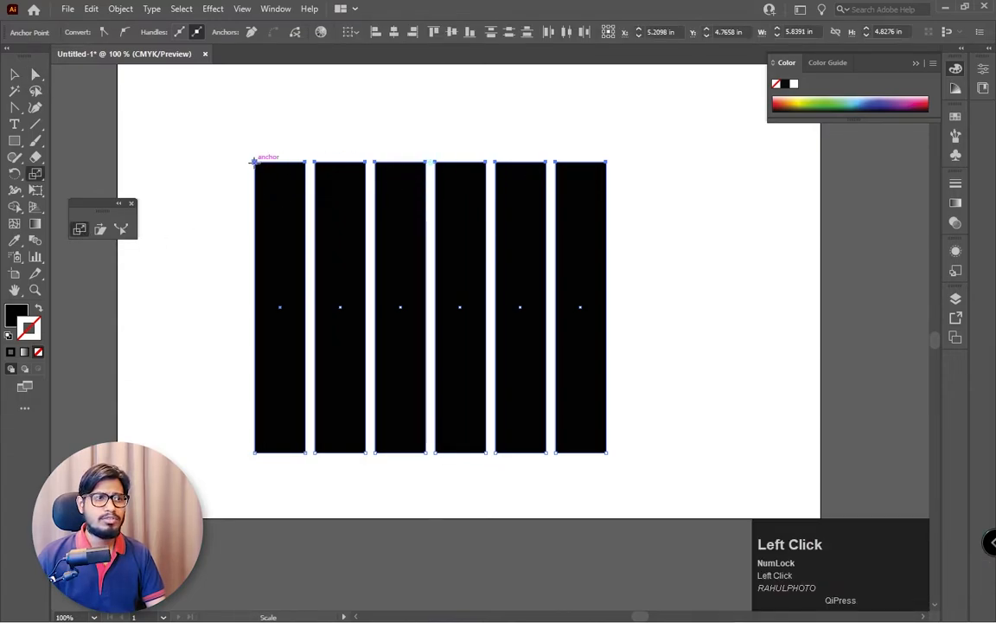
drag(604, 167, 271, 203)
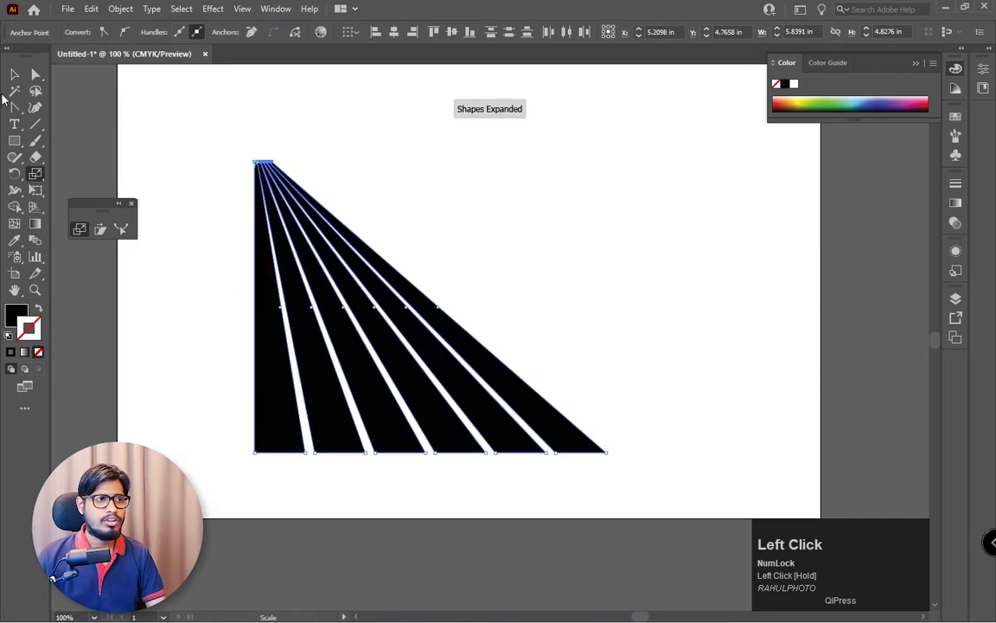
- Move the slanted stripes down to the artboard's lower edge, flatten them to a low wedge, and deselect them
click(14, 74)
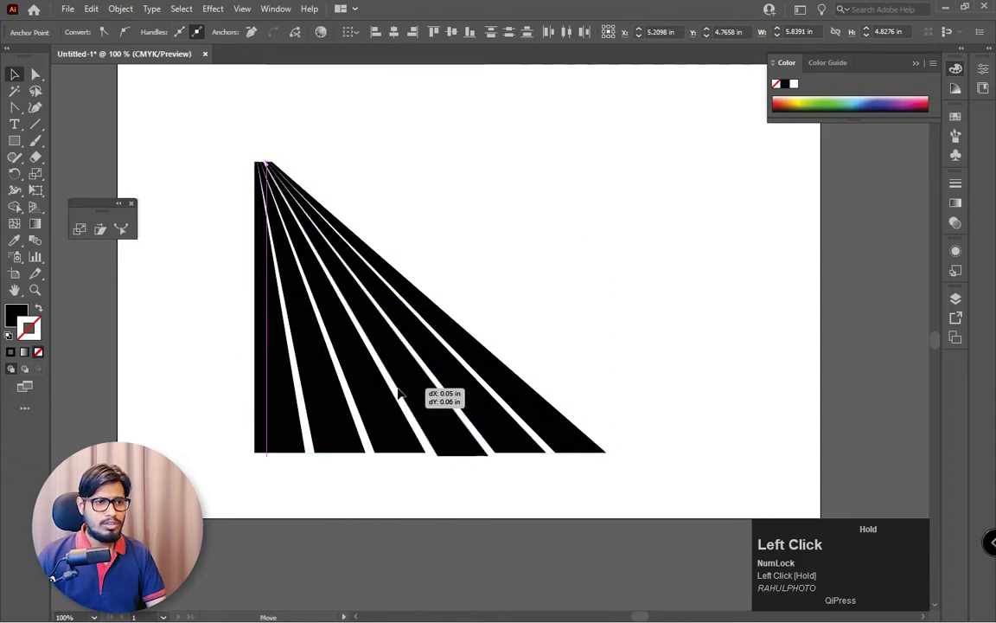
click(425, 419)
drag(425, 419, 451, 484)
click(280, 187)
drag(280, 187, 568, 419)
drag(454, 229, 455, 414)
click(583, 332)
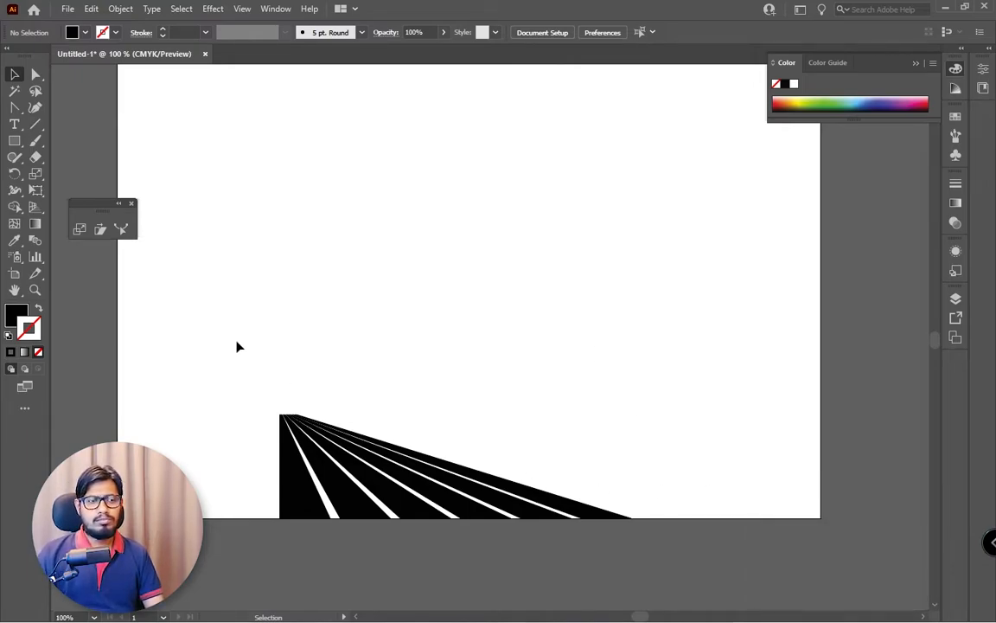
- Delete the flattened stripes and bring the whole empty artboard into view
drag(763, 340, 303, 515)
key(Delete)
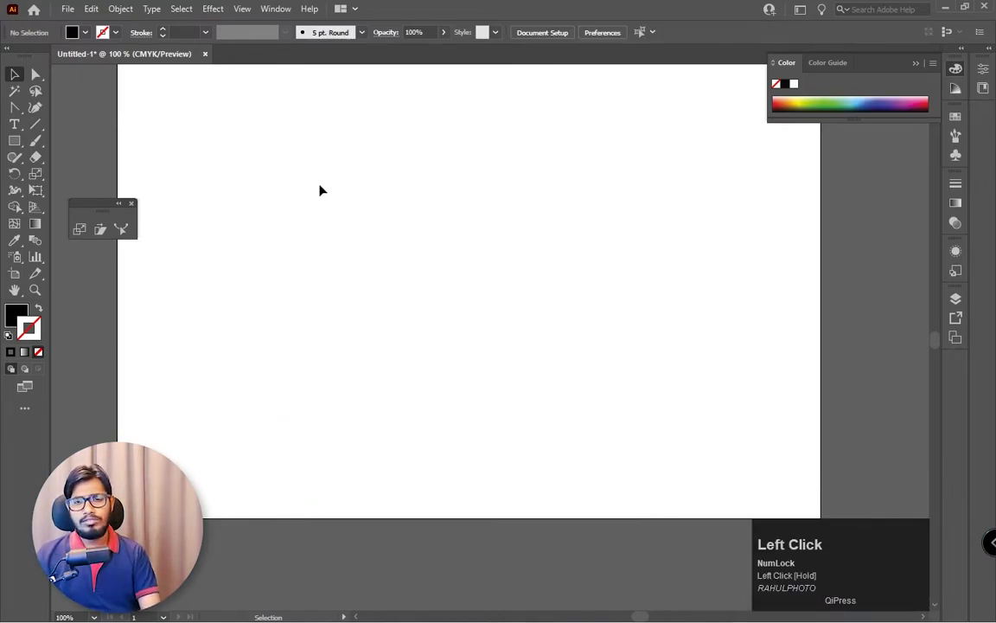
key(space)
drag(456, 183, 462, 258)
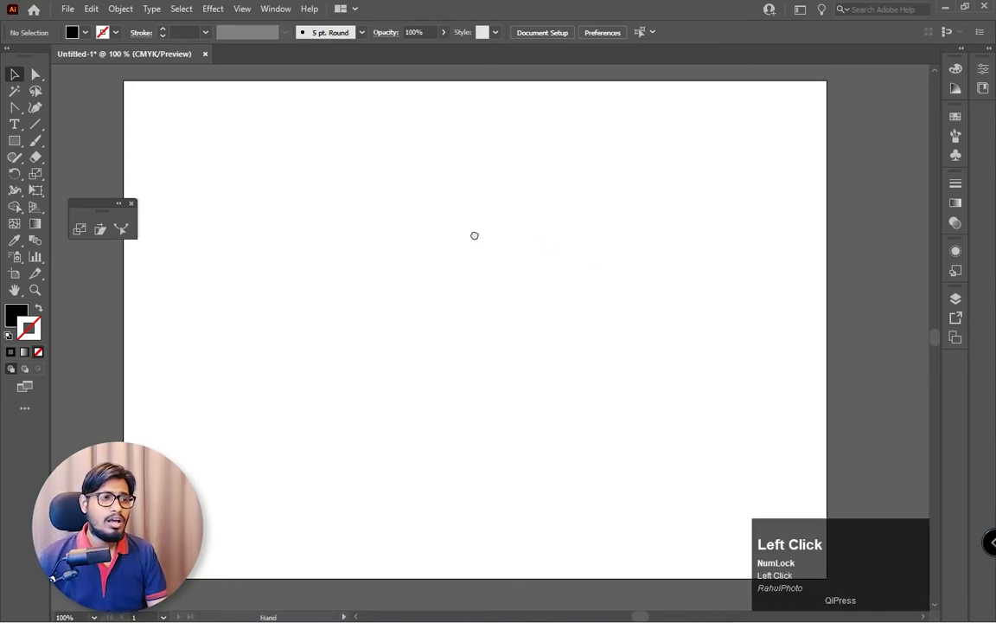
drag(474, 233, 498, 234)
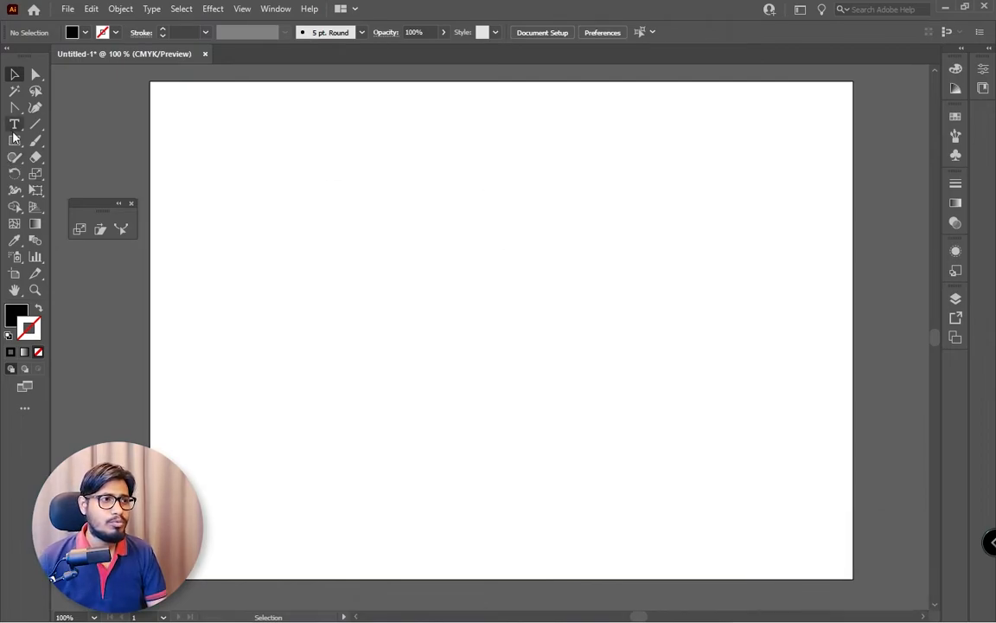
- Switch to the Colors Workspace and arrange its color panels beside the artboard
click(273, 8)
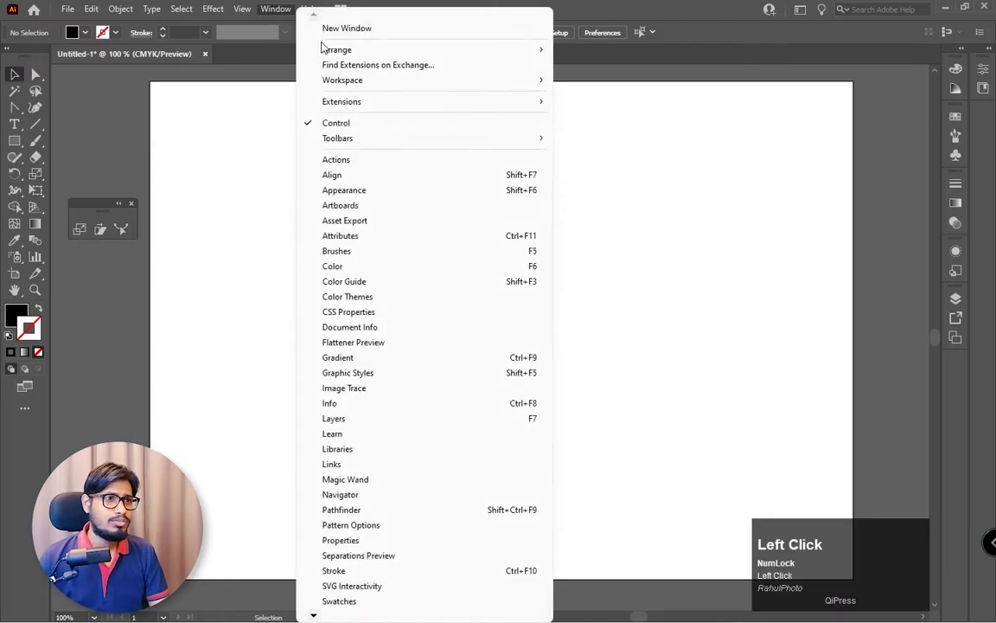
mouse_move(538, 87)
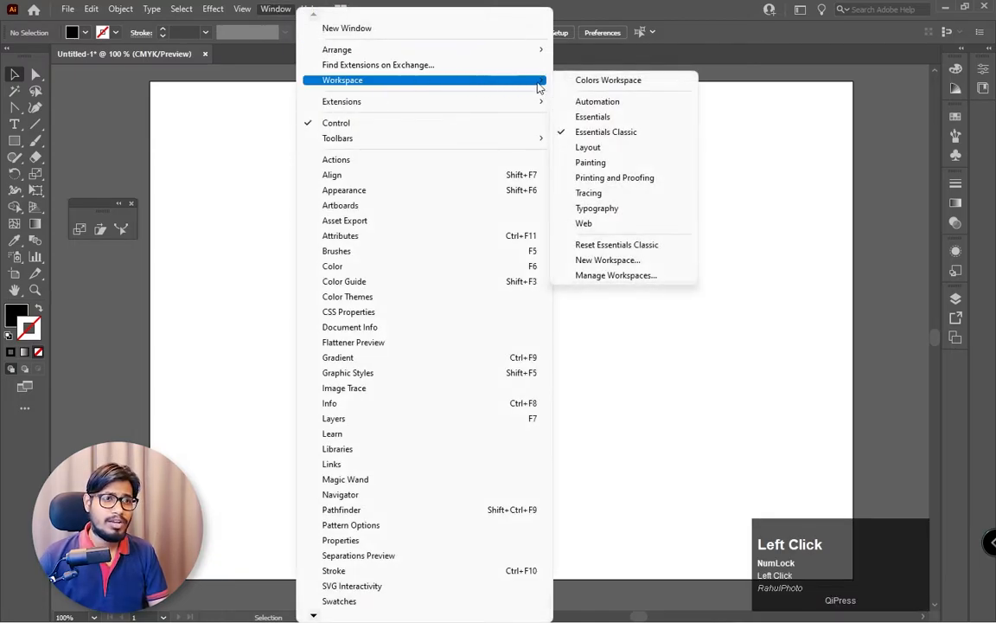
click(583, 84)
mouse_move(858, 102)
mouse_down()
mouse_move(867, 87)
mouse_move(869, 95)
mouse_up()
drag(568, 250, 534, 249)
- Draw a tall narrow black rectangle on the left half of the empty artboard
right_click(14, 141)
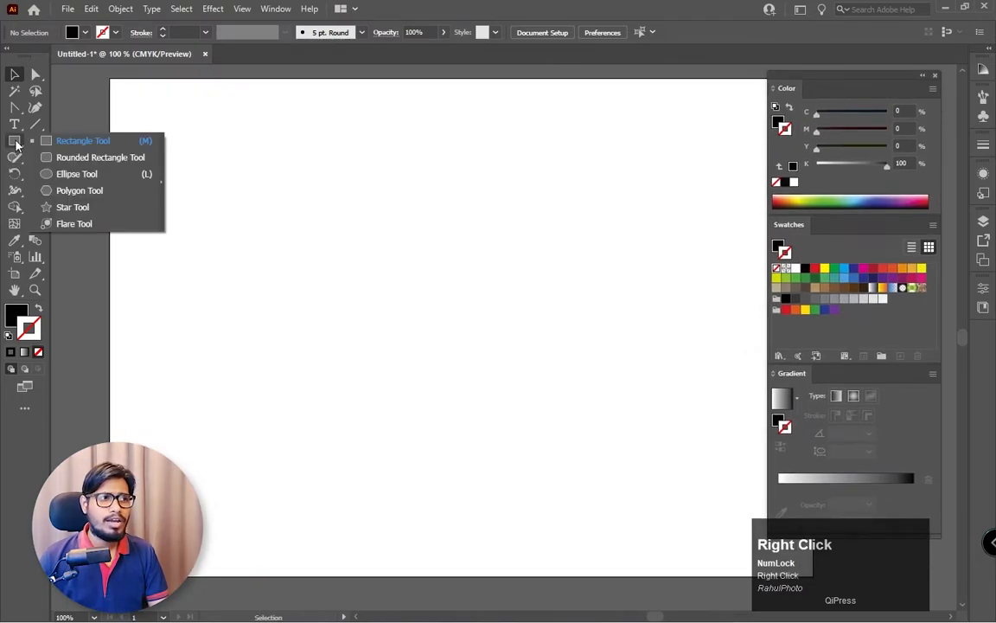
click(65, 143)
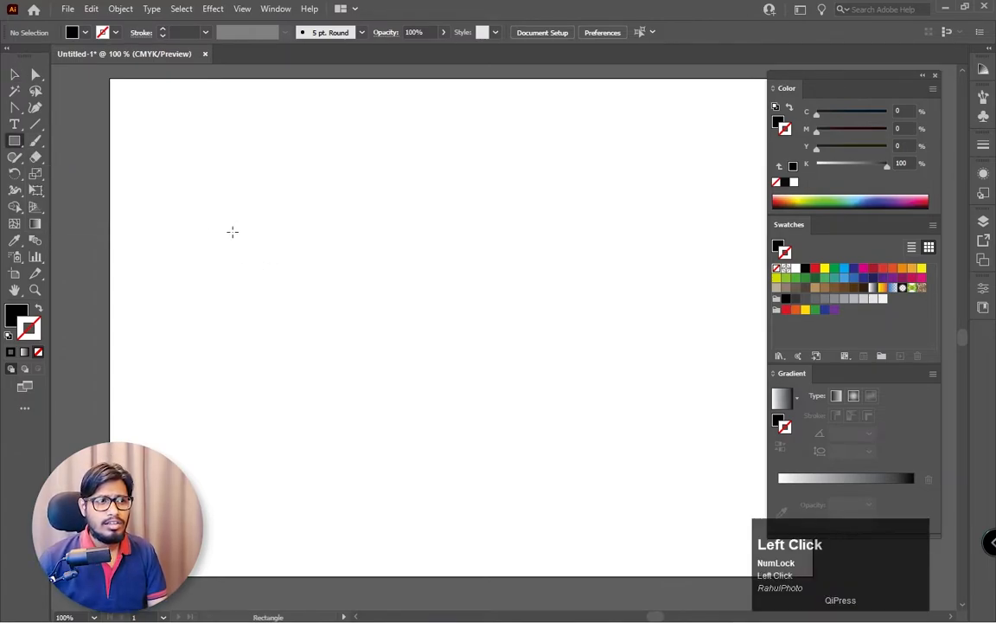
key(z)
drag(318, 278, 433, 306)
key(m)
drag(321, 177, 372, 520)
key(space)
mouse_move(498, 349)
mouse_down()
mouse_move(507, 378)
mouse_move(512, 345)
mouse_up()
click(15, 75)
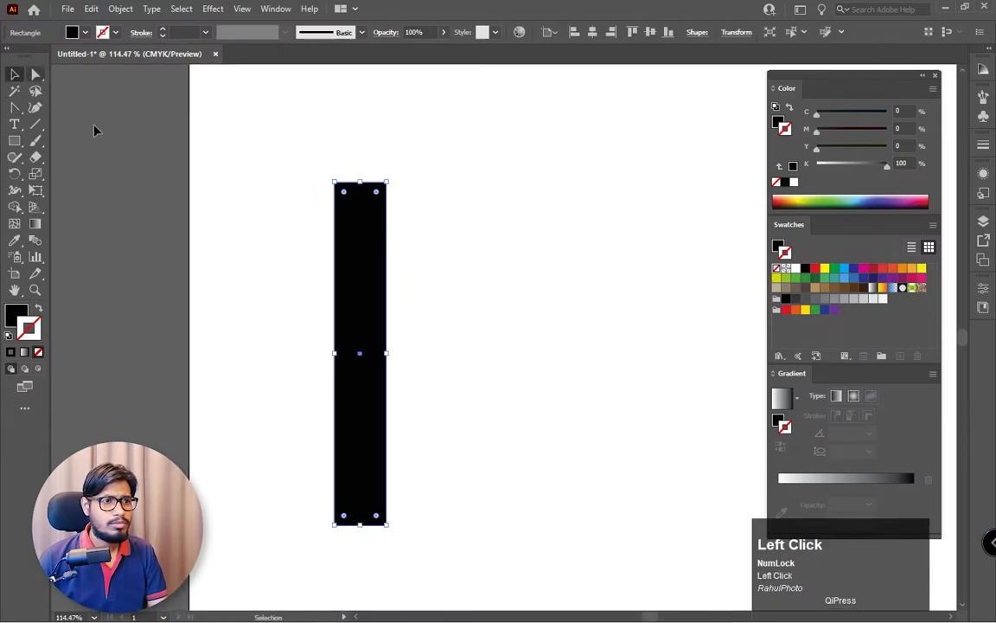
- Fill the rectangle with the dark brown swatch C=40 M=70 Y=100 K=50, keep its stroke at none, and deselect it
click(856, 287)
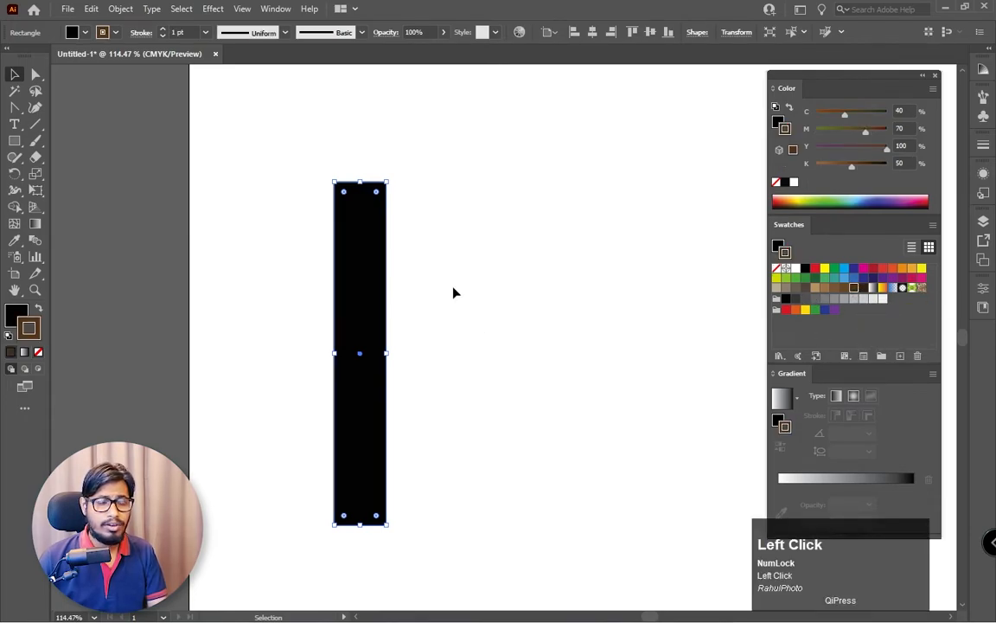
key(slash)
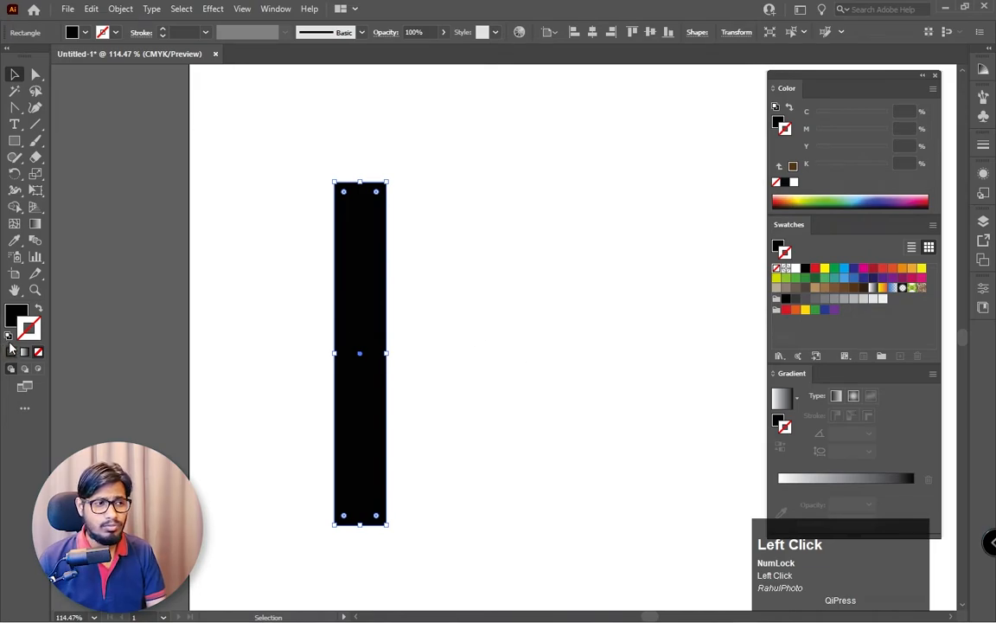
click(13, 316)
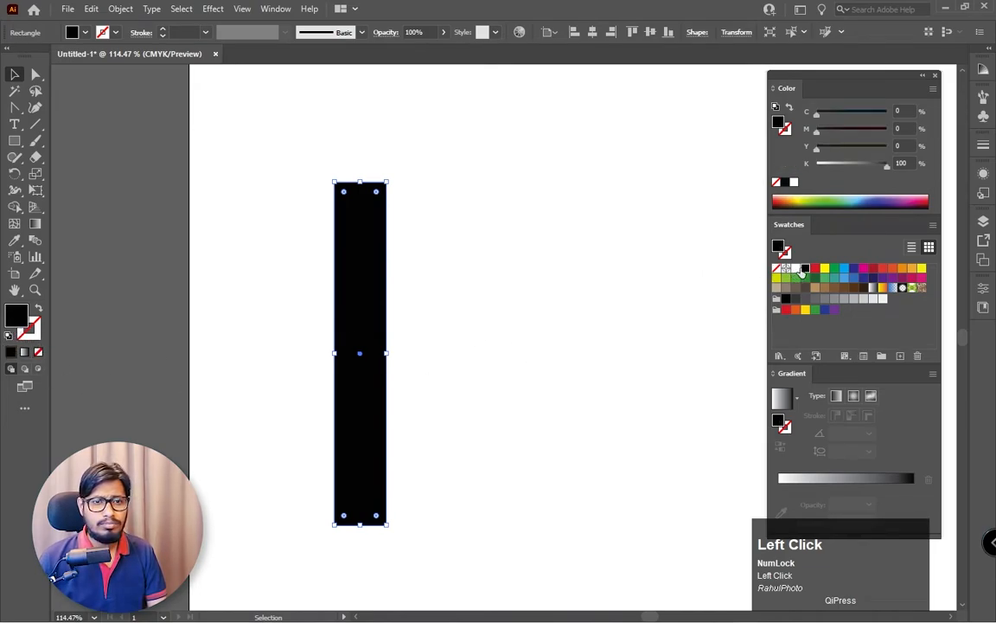
click(856, 288)
click(427, 378)
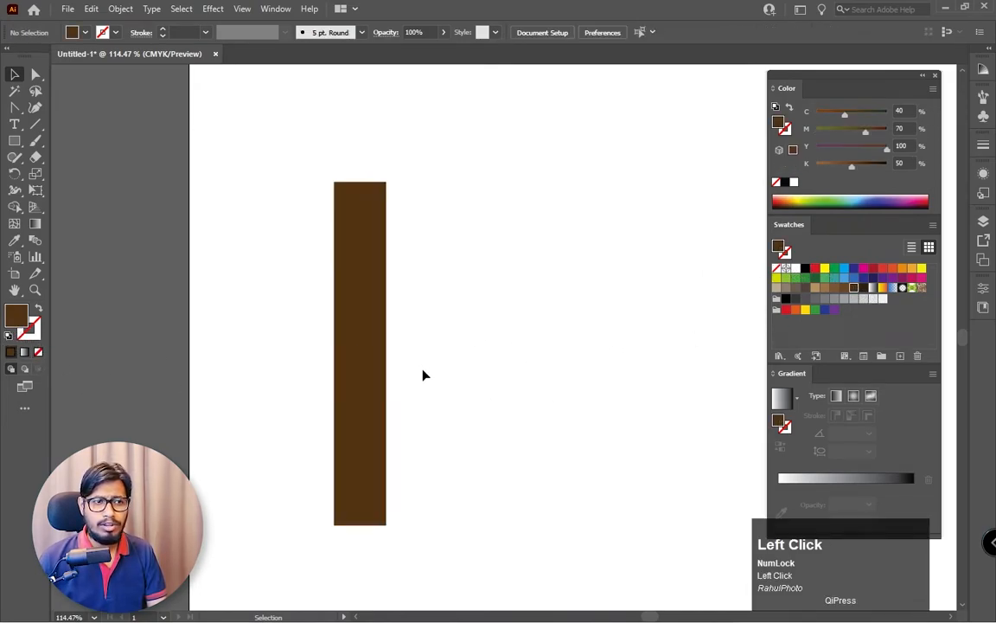
- Apply a linear gradient to the rectangle with dark brown stops at both ends and a white stop in the middle
click(370, 350)
drag(859, 83, 702, 87)
drag(619, 425, 657, 490)
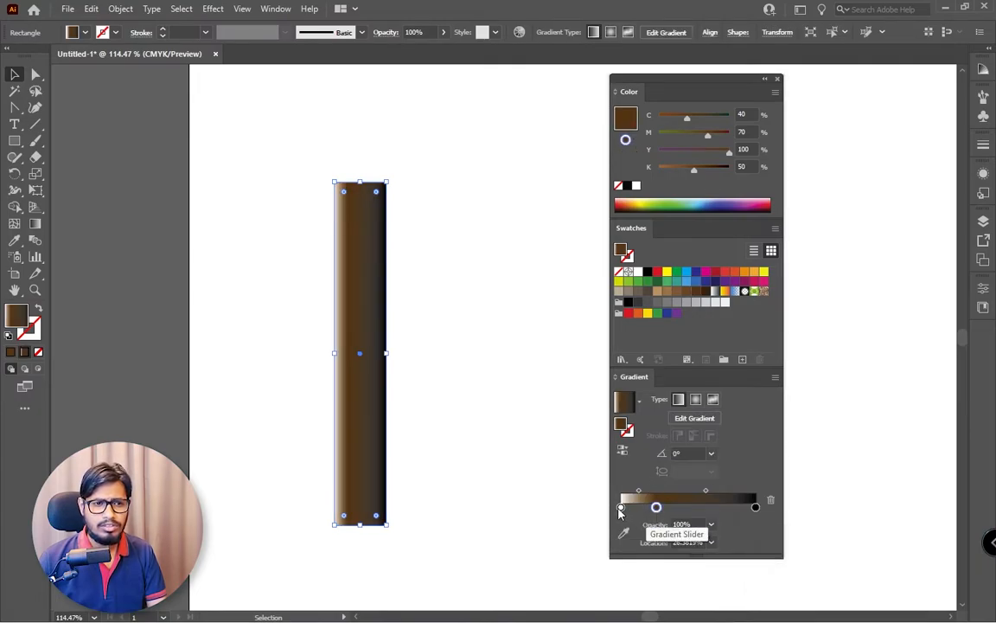
drag(620, 510, 735, 606)
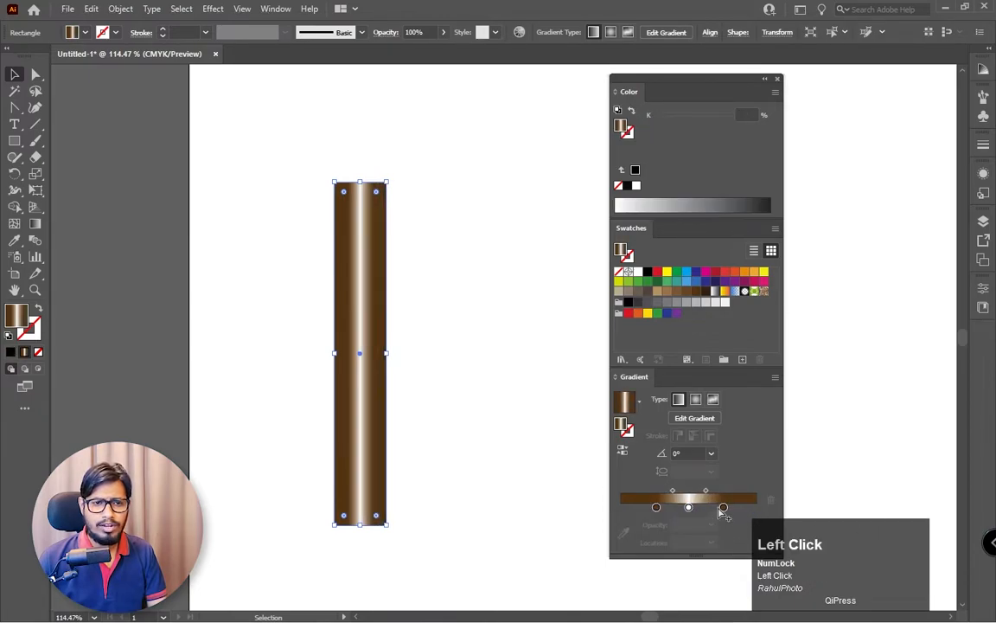
drag(724, 508, 756, 507)
drag(656, 509, 596, 512)
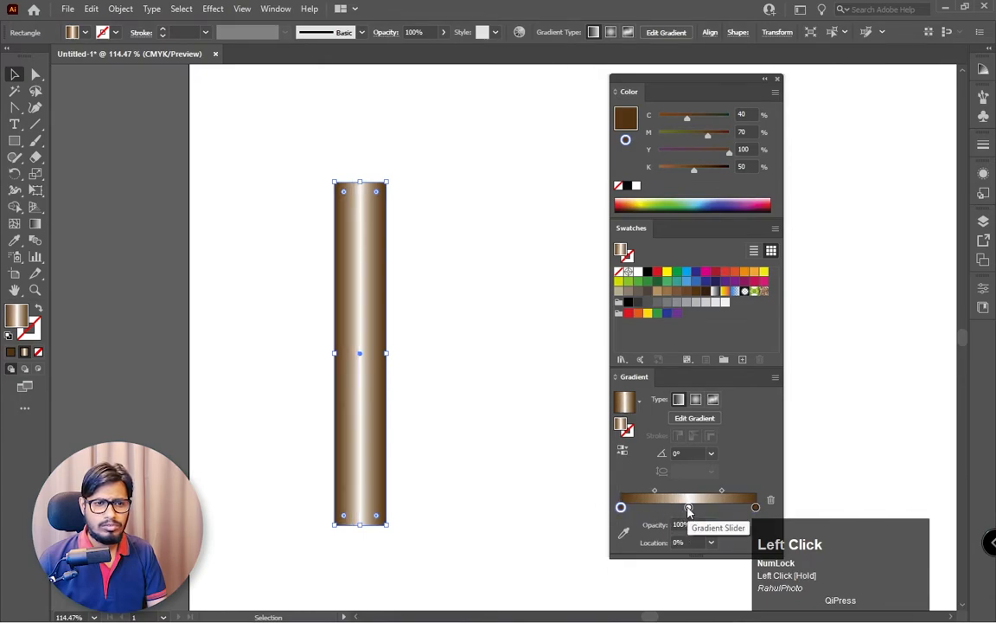
- Set the gradient's middle stop to 50% location and recolor it with the light tan swatch C=25 M=40 Y=65 K=0
click(688, 508)
click(712, 543)
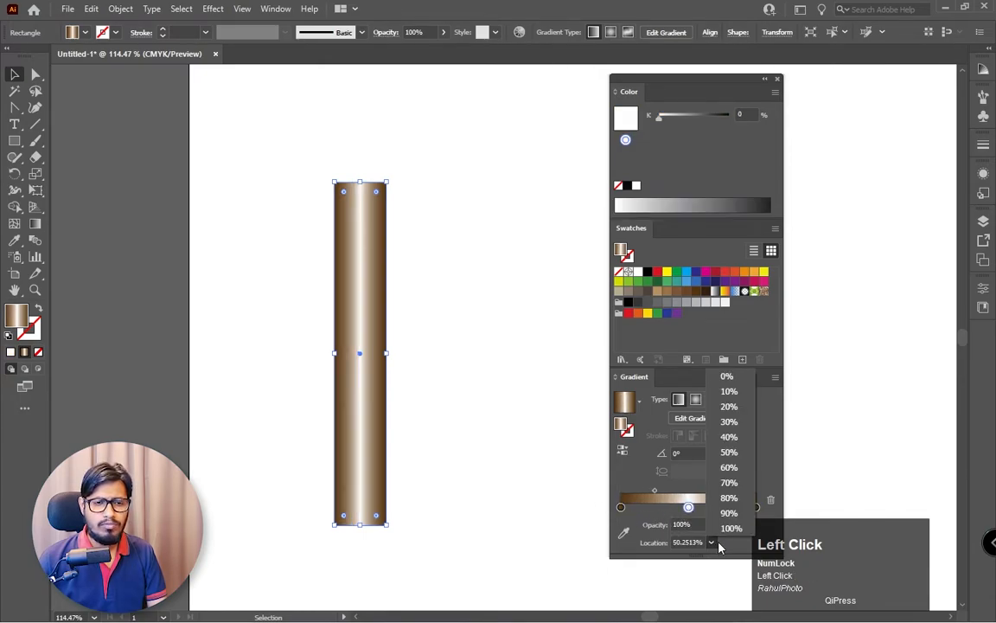
click(726, 445)
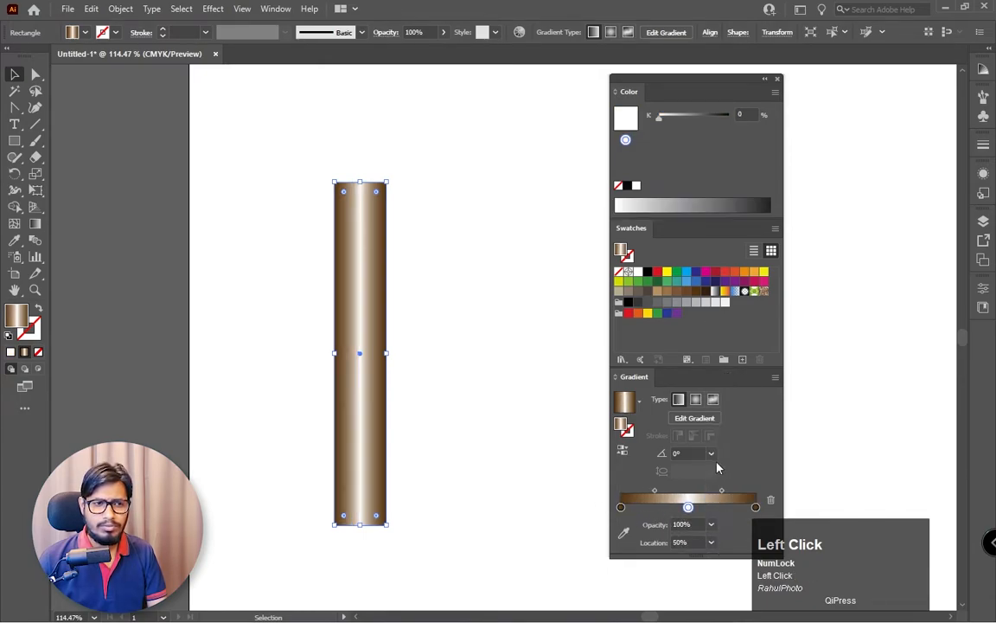
click(690, 508)
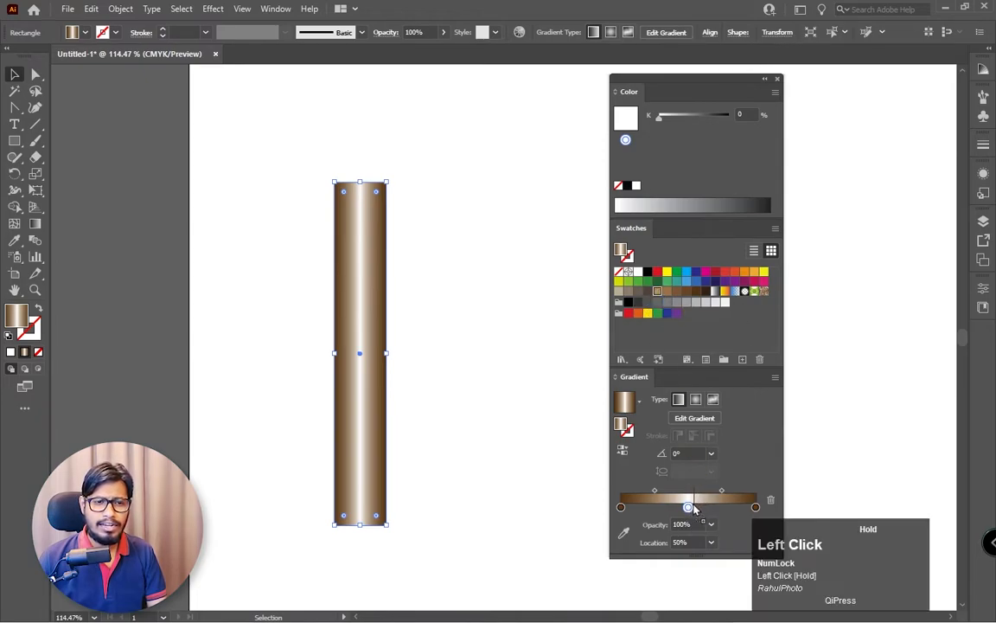
drag(688, 507, 688, 508)
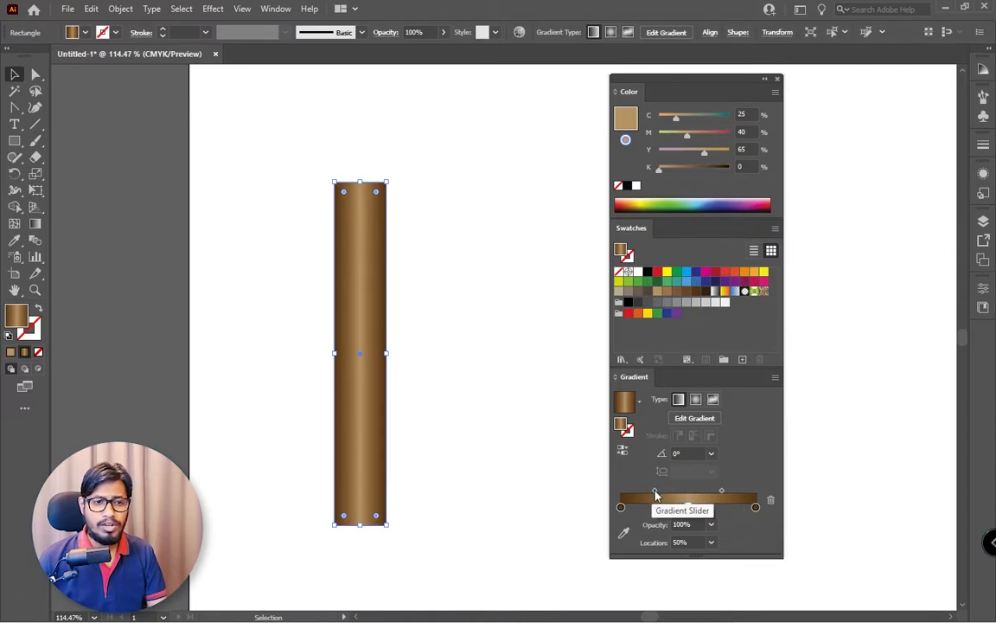
- Try the gradient's first midpoint at 40% and its second midpoint at 60%, and undo both changes
click(654, 495)
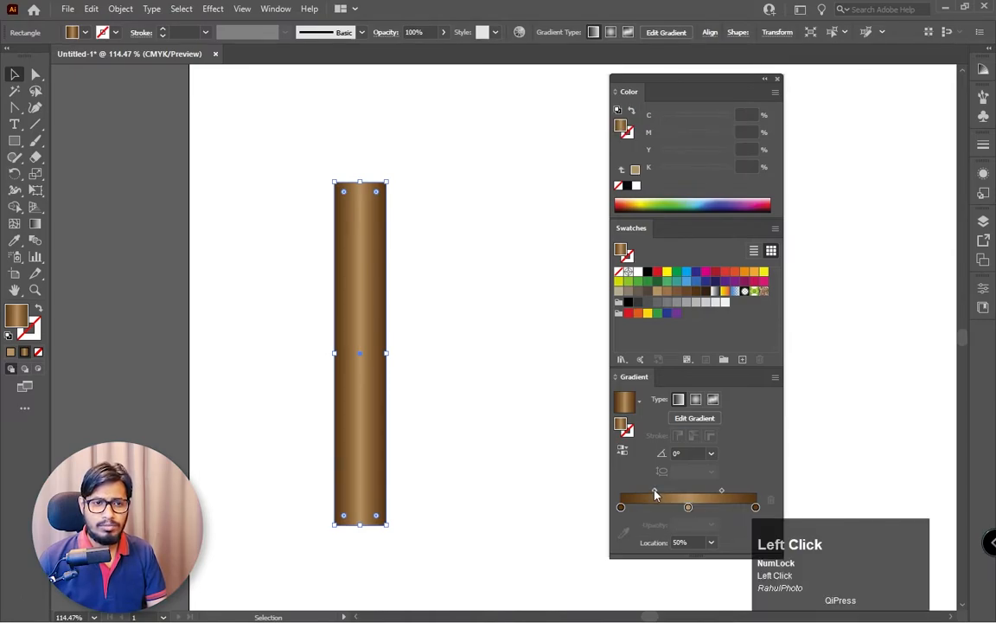
click(711, 544)
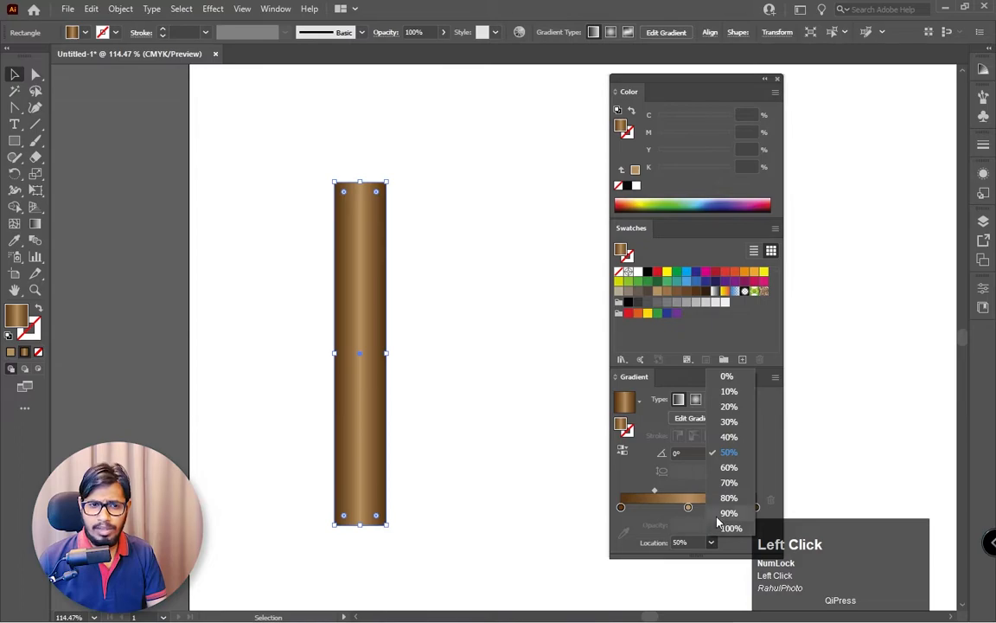
click(729, 438)
click(722, 492)
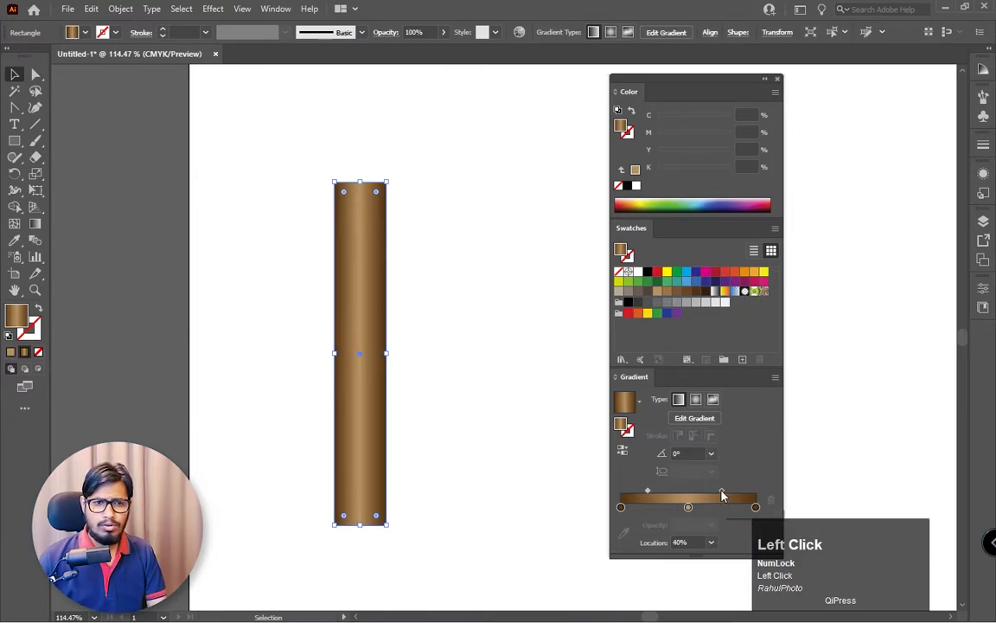
click(709, 543)
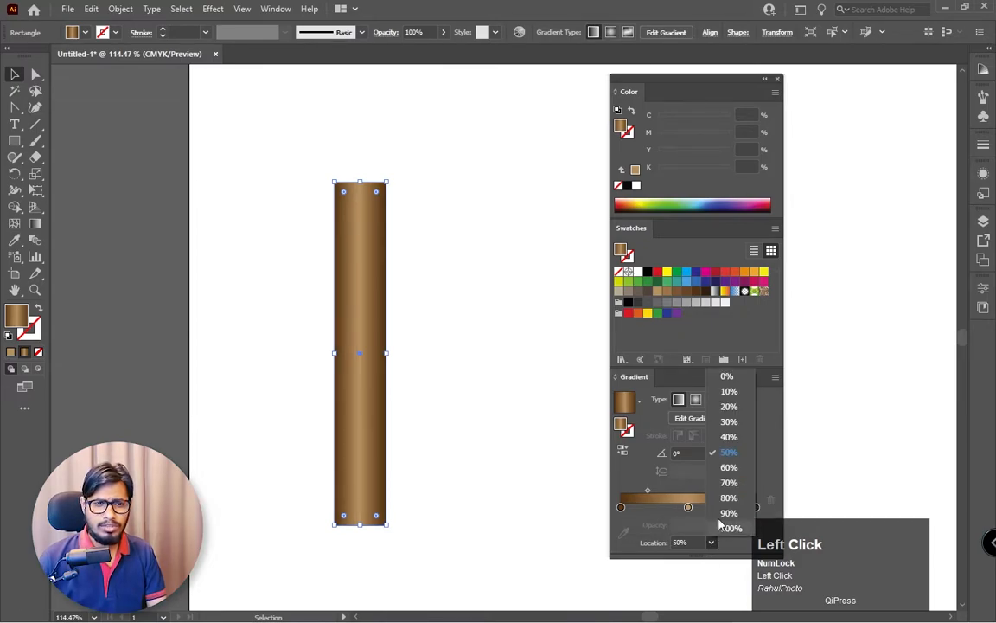
click(728, 469)
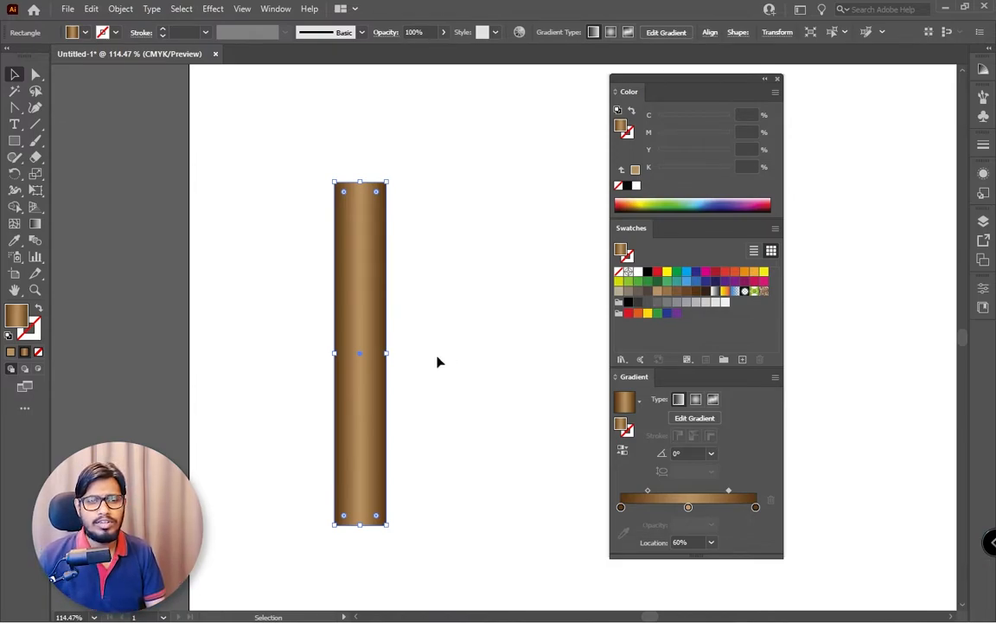
key(ctrl)
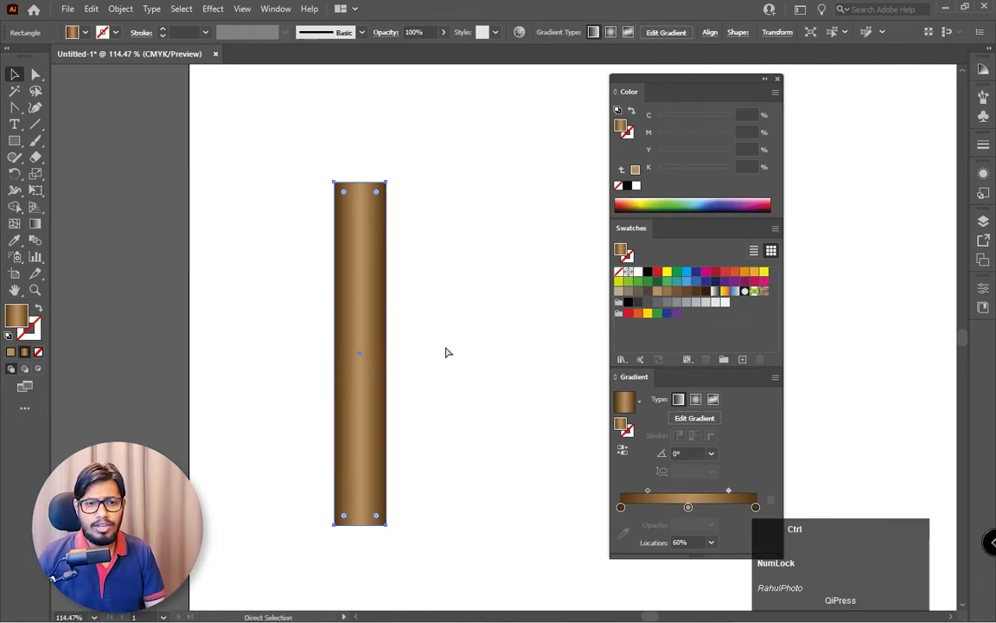
key(ctrl+z)
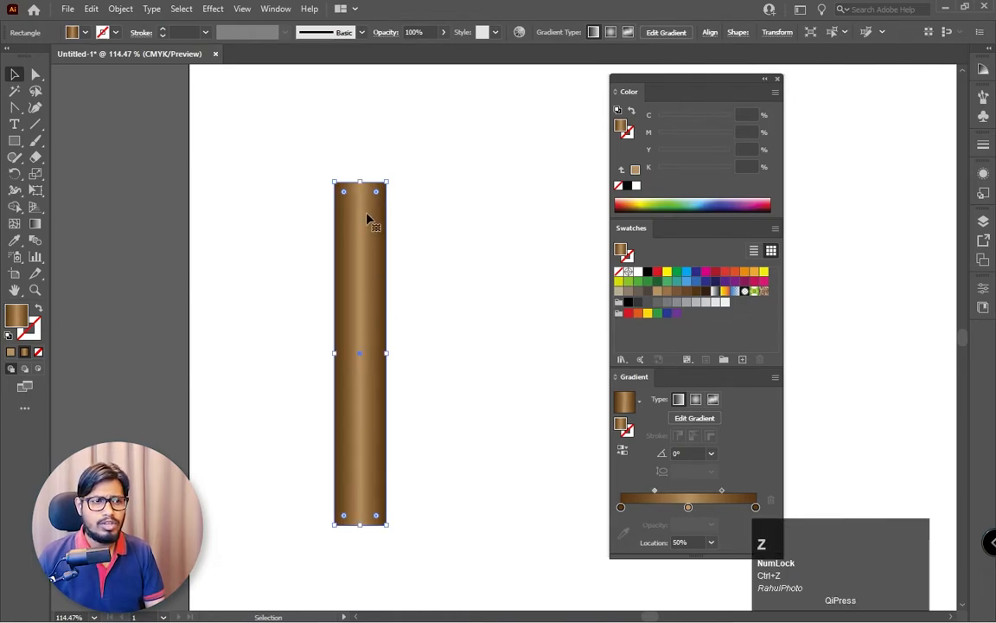
- Set the gradient's first midpoint to 40% and its second midpoint to 60%, and deselect the rectangle
click(656, 494)
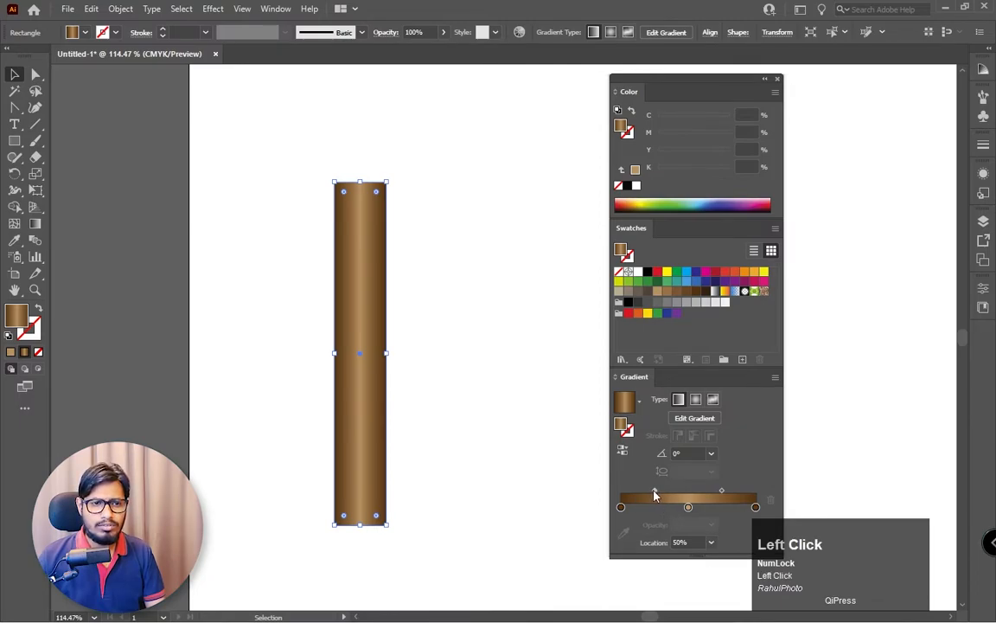
click(712, 542)
click(734, 433)
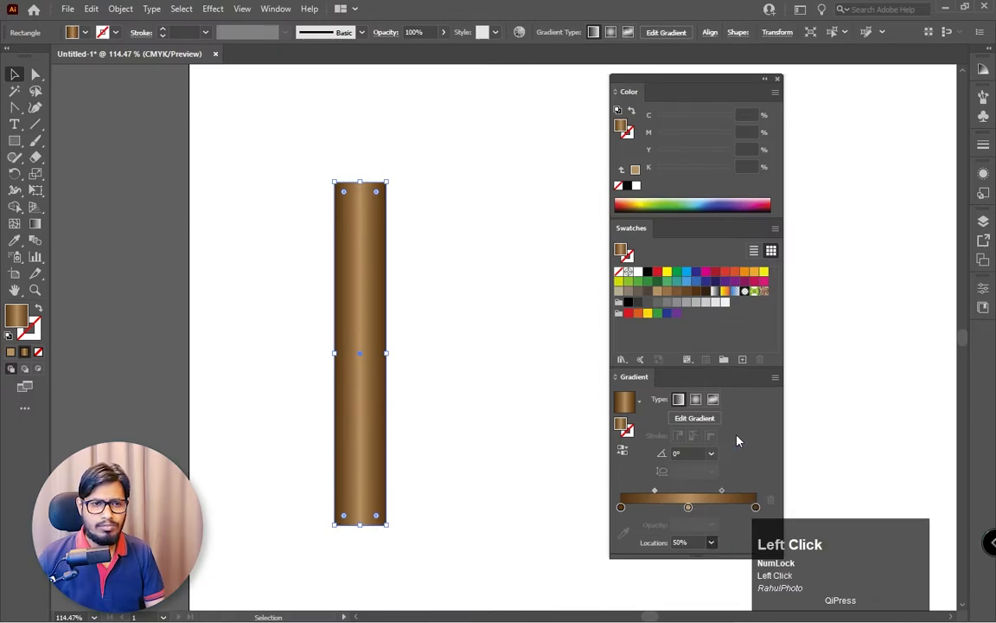
click(725, 495)
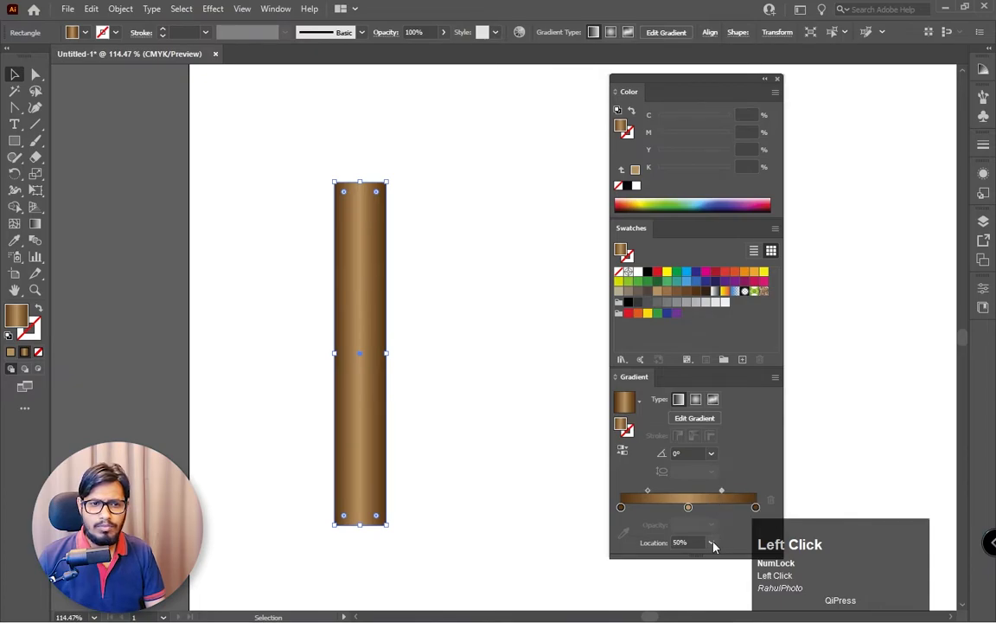
click(712, 542)
click(734, 468)
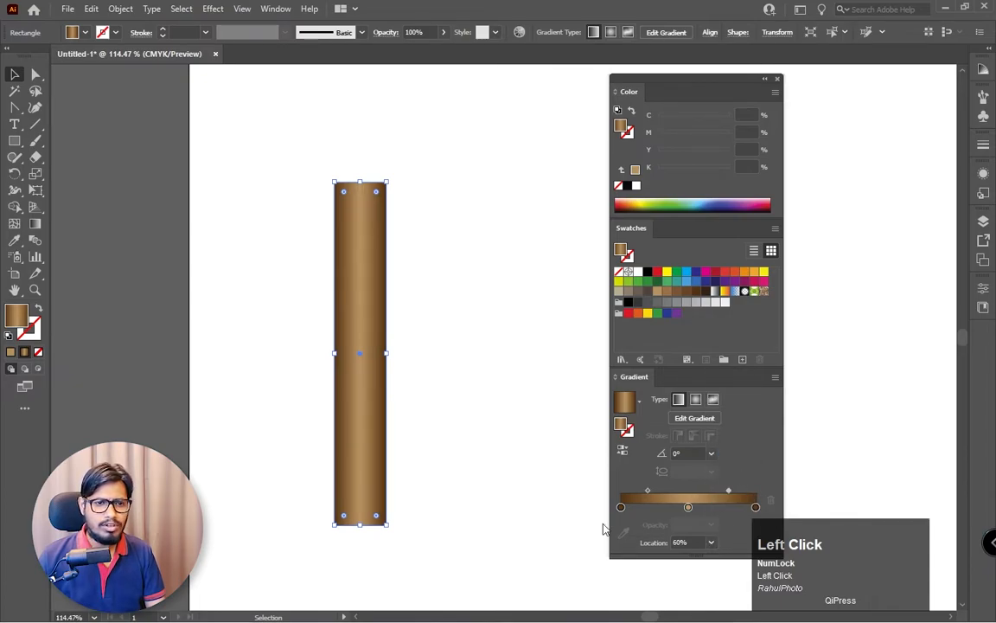
click(485, 413)
- Draw a wide, low rectangle with the same gradient as a cap block centered on the column's upper end
drag(454, 309, 402, 246)
key(z)
key(space)
click(12, 141)
right_click(12, 142)
click(82, 130)
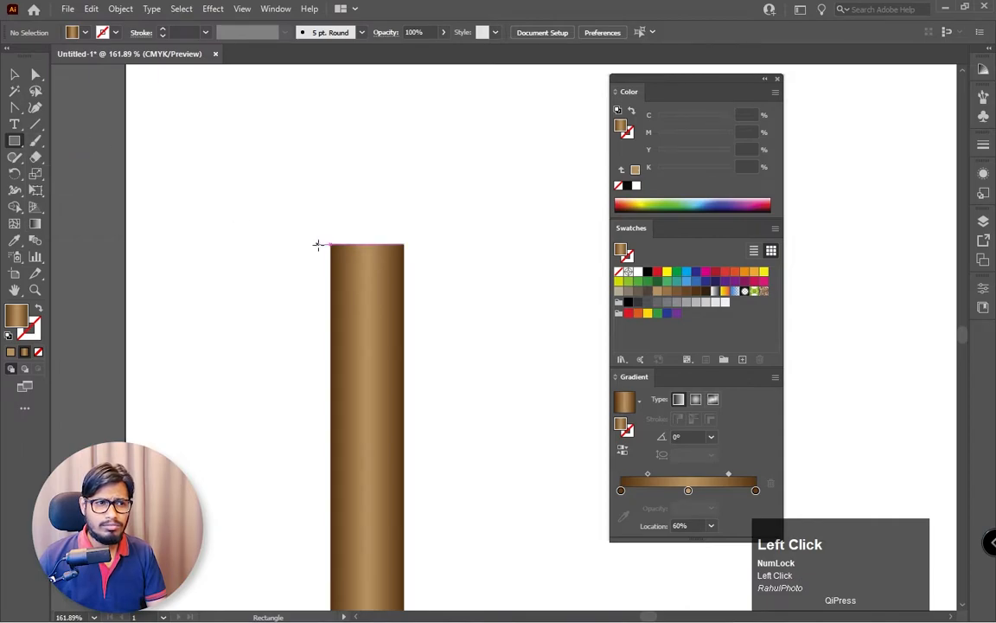
drag(298, 244, 535, 395)
key(z)
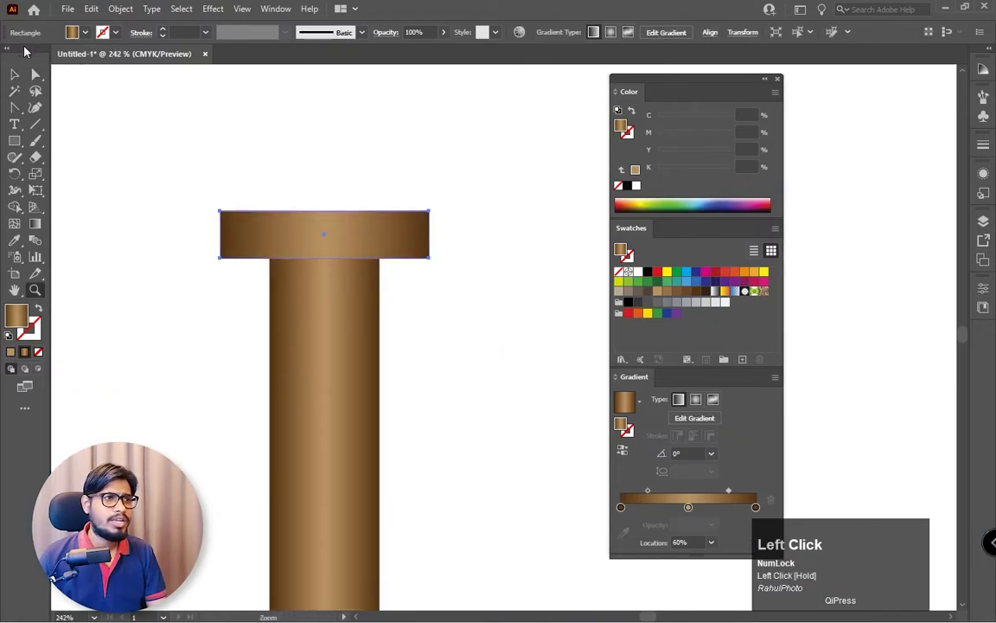
- Select the cap block together with the column, show the Align options beside the color panels, and clear the selection
click(17, 77)
shift+click(367, 283)
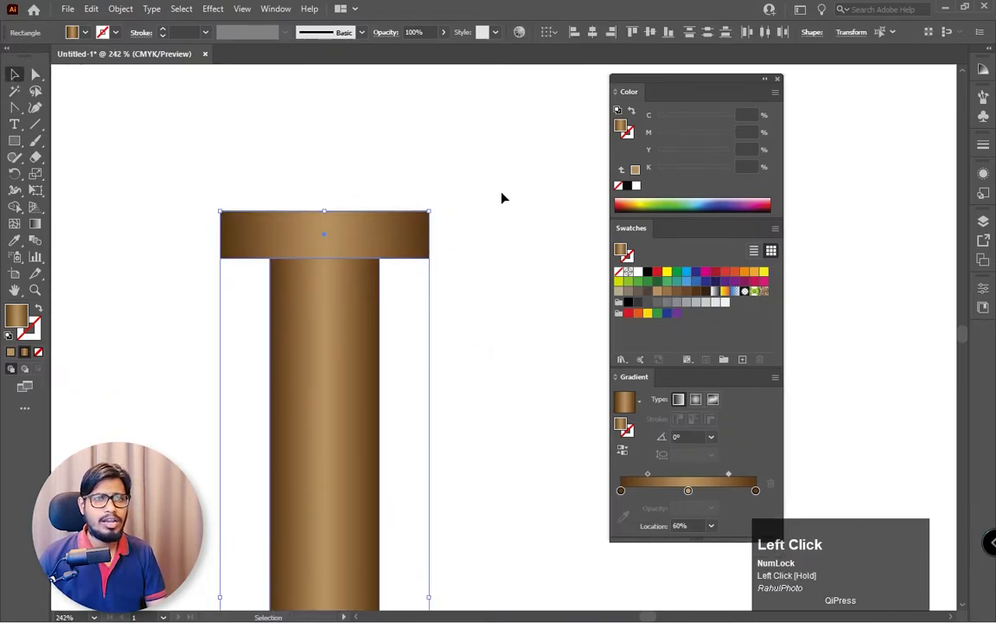
click(277, 9)
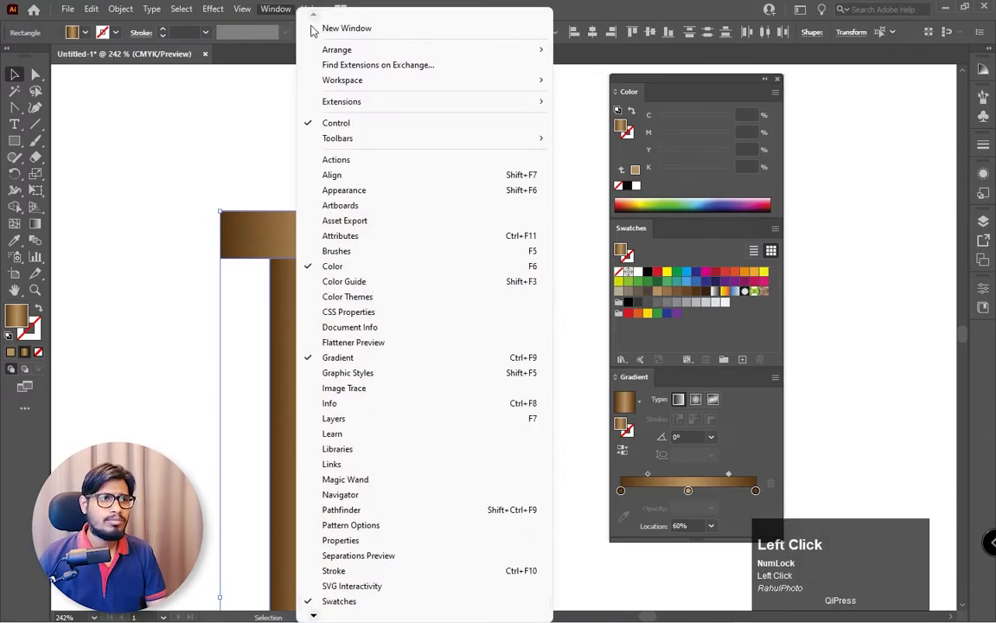
click(377, 182)
drag(589, 78, 839, 111)
drag(475, 179, 278, 336)
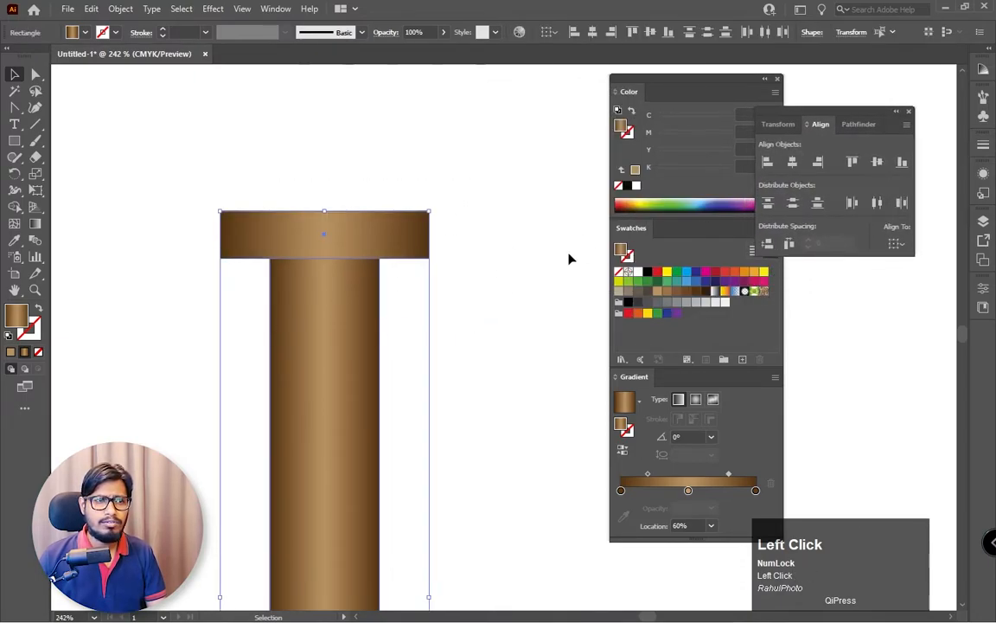
click(487, 225)
- Duplicate the cap block directly above itself and narrow the lower block evenly from its center
click(360, 241)
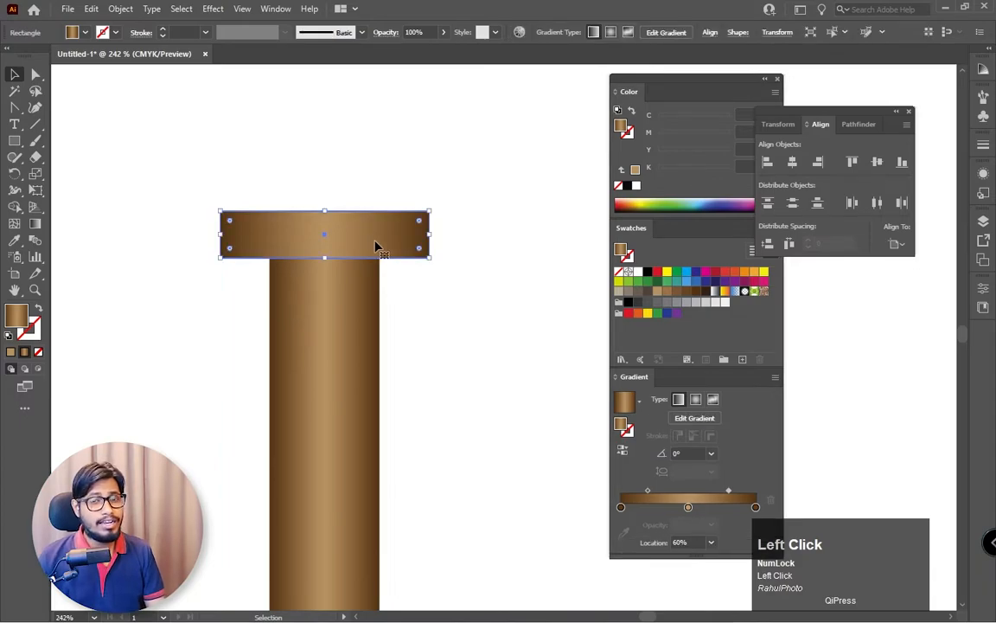
mouse_move(375, 246)
mouse_down()
mouse_move(437, 252)
mouse_move(386, 252)
mouse_up()
drag(487, 233, 500, 265)
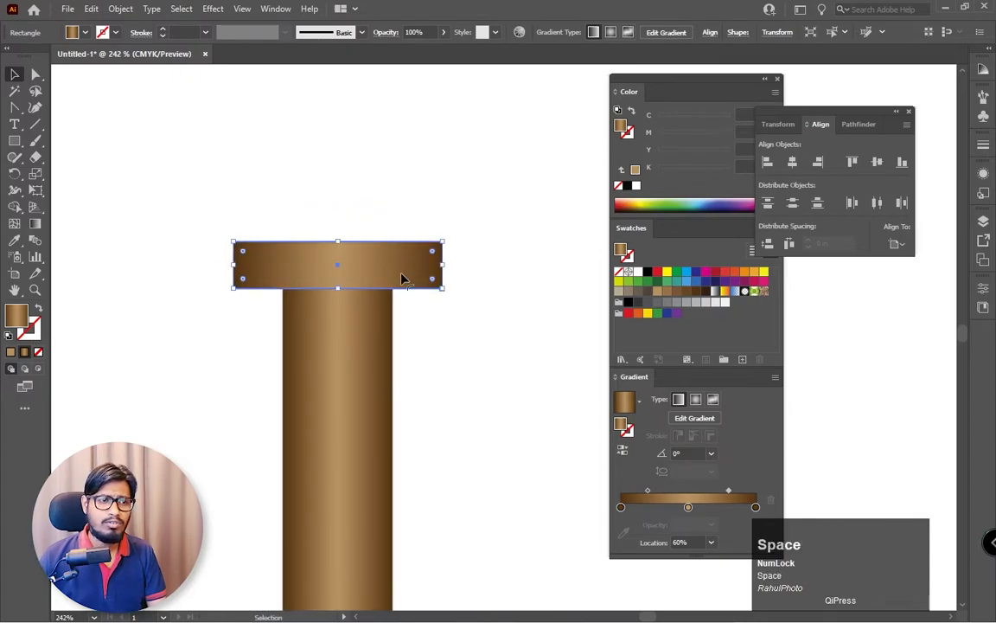
drag(402, 272, 445, 218)
click(434, 271)
drag(443, 266, 429, 265)
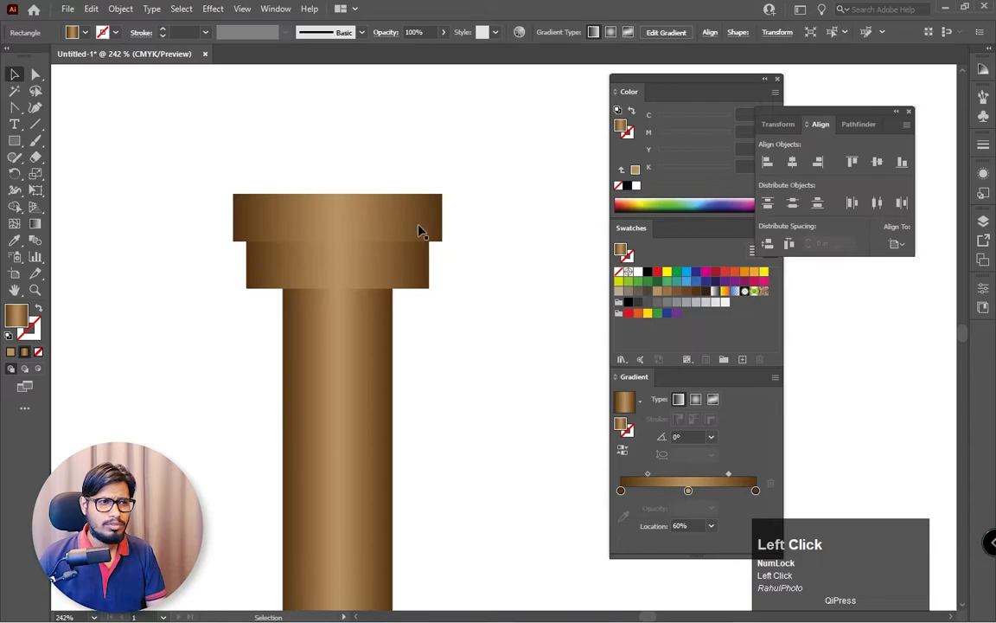
- Widen the upper block slightly from its center and stack a wider copy above it to form a three-tier capital
click(424, 236)
drag(442, 217, 474, 170)
click(505, 256)
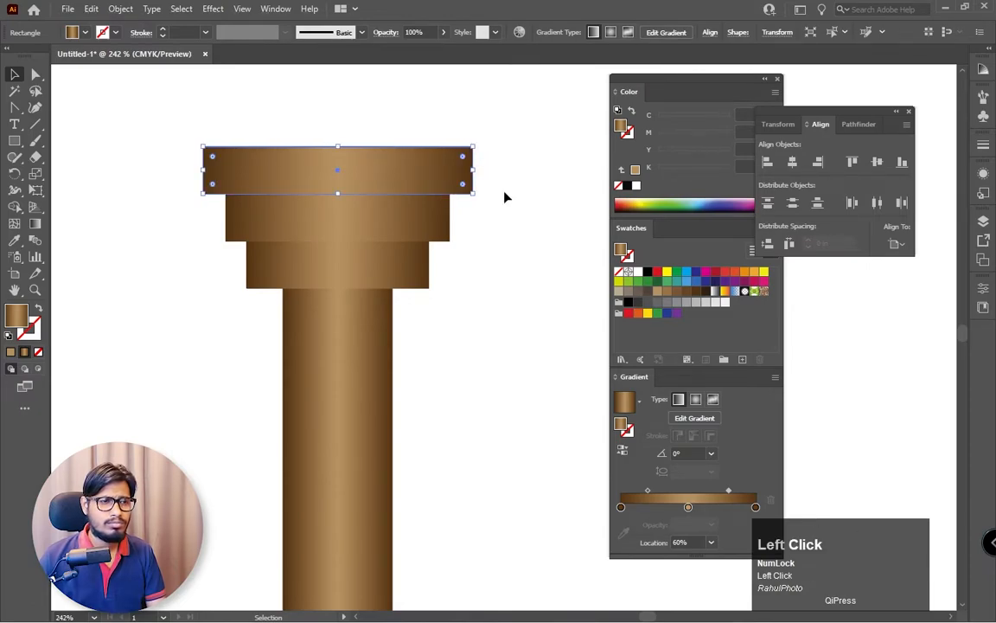
click(501, 238)
- Draw a thin gradient strip across the full width of the middle block, just beneath the widest block
key(z)
drag(470, 292, 540, 456)
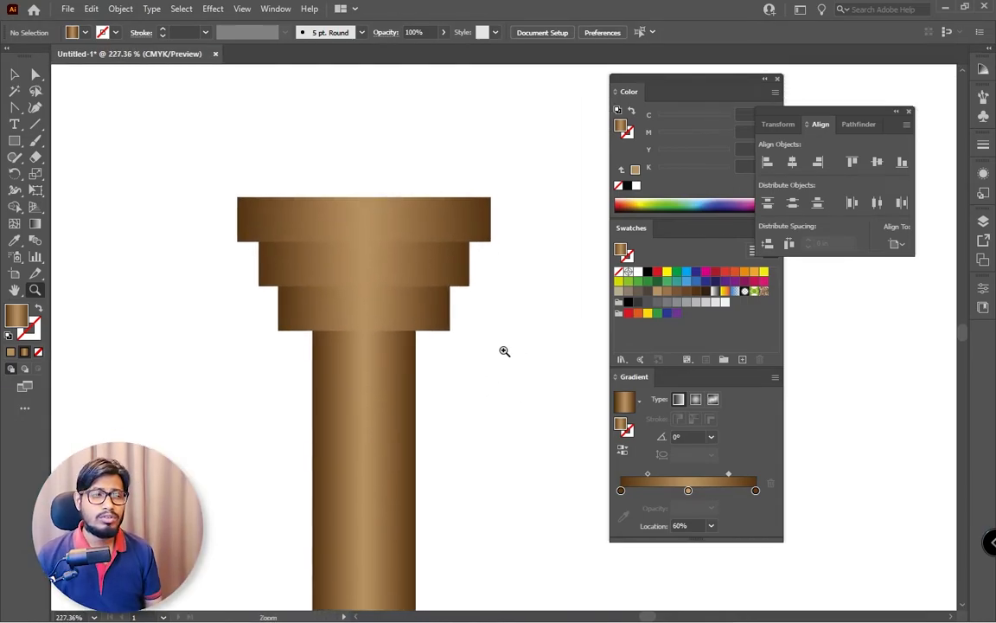
drag(329, 202, 382, 240)
drag(460, 258, 410, 229)
key(m)
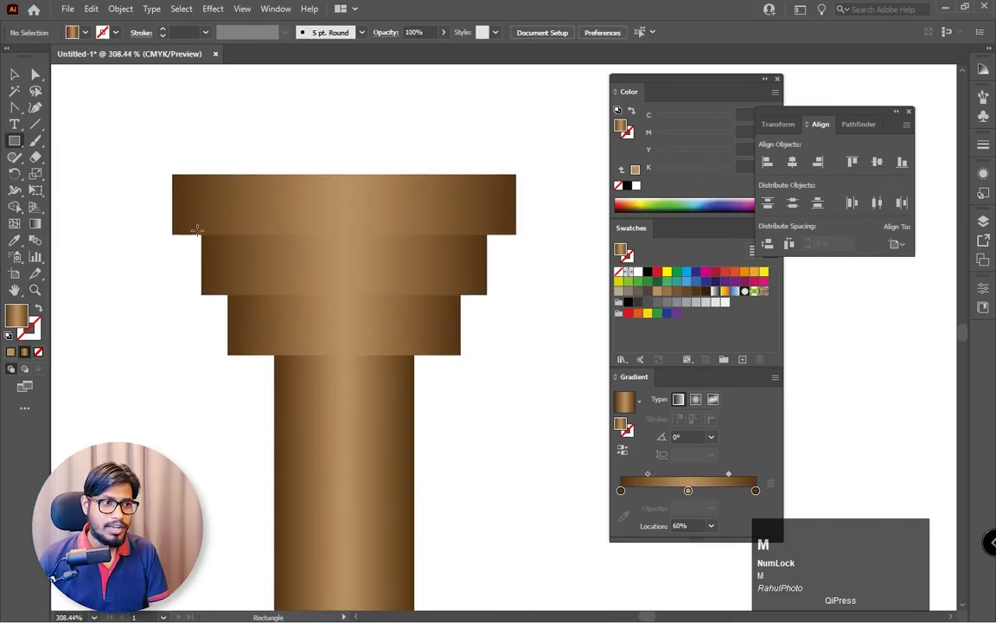
drag(200, 232, 487, 248)
- Move the thin strip to the empty area above the capital and undo the move
key(ctrl)
drag(391, 251, 412, 122)
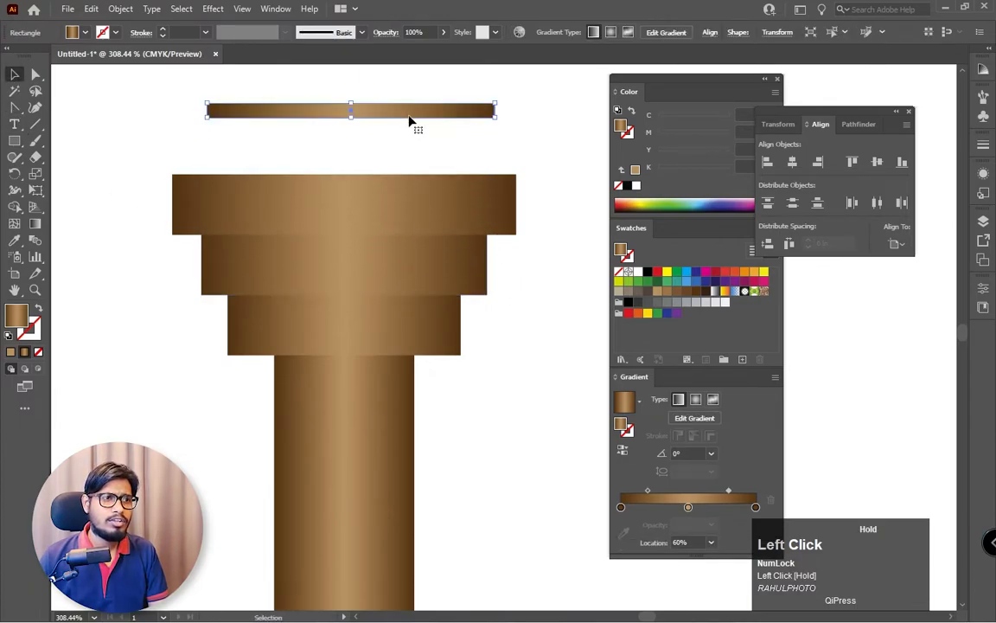
key(ctrl+z)
- Align the thin strip's left end with the middle block's left edge, directly beneath the widest block
key(z)
drag(189, 211, 405, 378)
click(13, 76)
drag(195, 296, 200, 300)
key(space)
- Fit the thin strip's right end exactly to the middle block's right edge
drag(334, 304, 149, 304)
drag(433, 289, 184, 290)
click(180, 278)
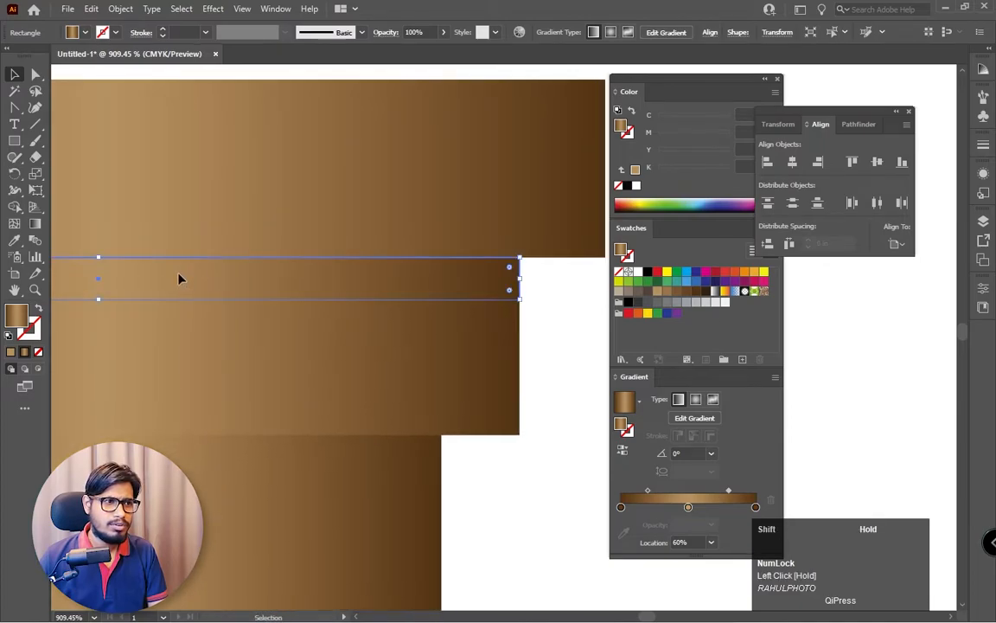
drag(519, 282, 519, 283)
key(space)
drag(358, 339, 491, 286)
key(ctrl+space)
drag(421, 269, 295, 245)
drag(372, 240, 389, 220)
click(13, 74)
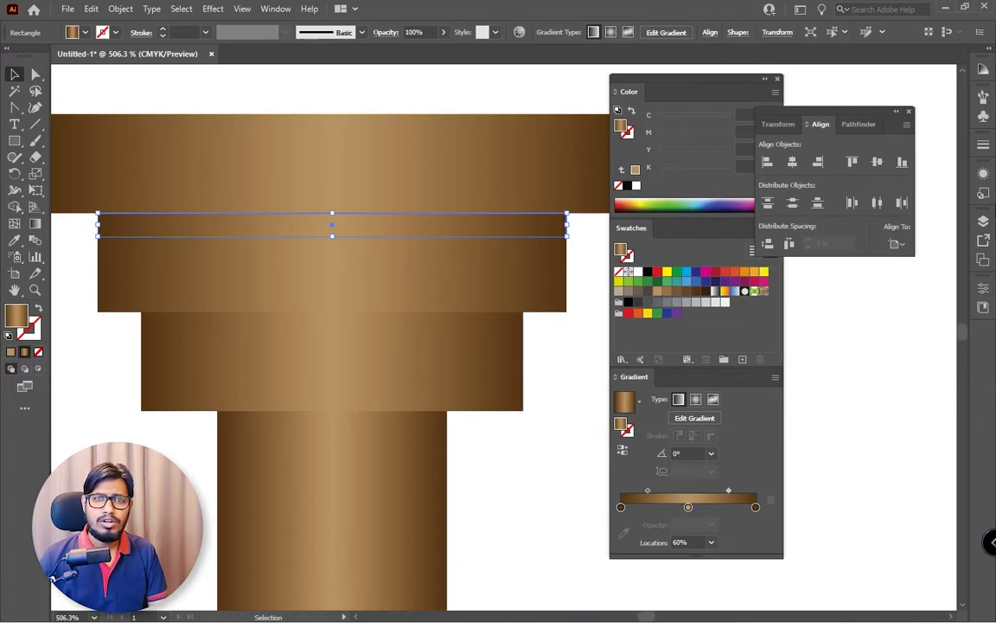
- Show the transparency settings and place them clear of the artwork, below the alignment settings
click(986, 175)
click(986, 175)
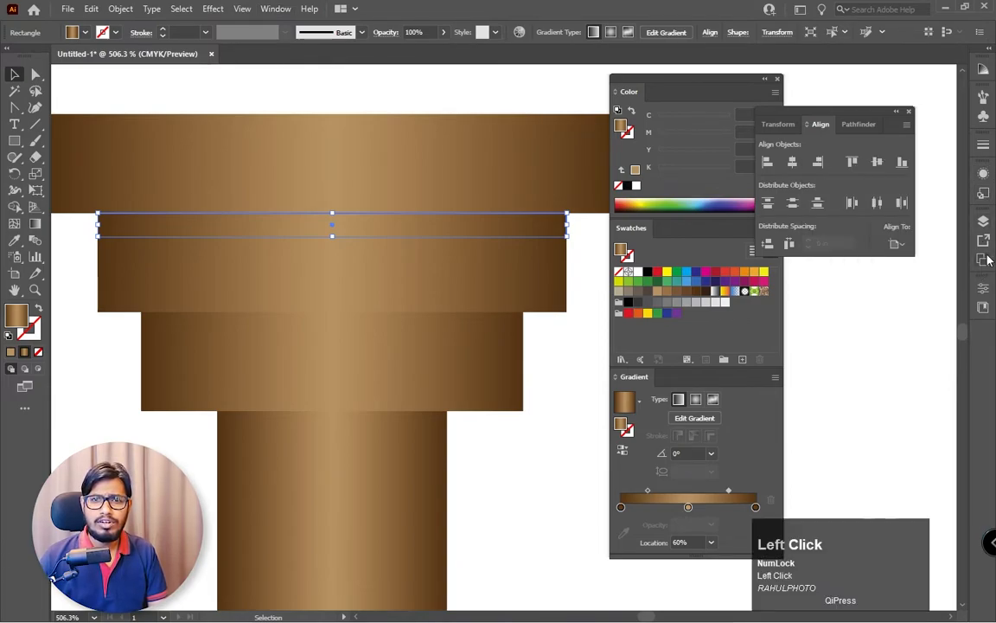
click(277, 10)
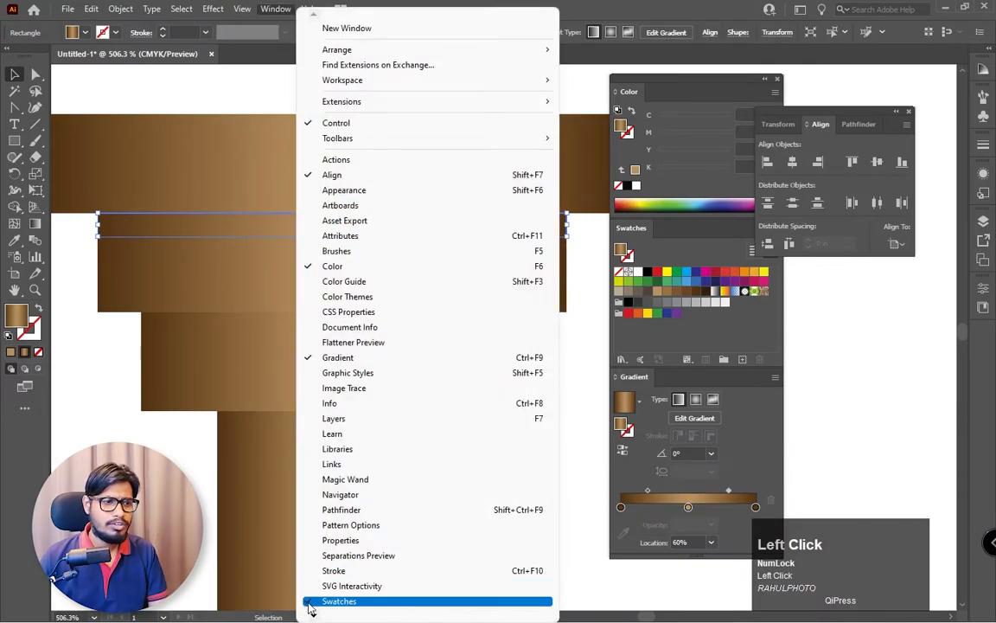
mouse_move(315, 613)
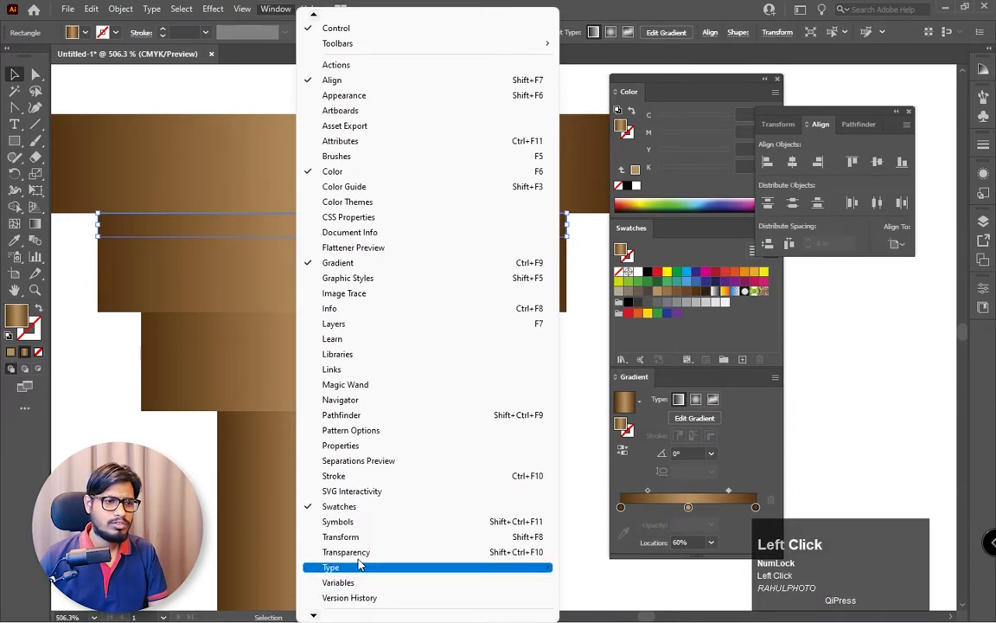
click(346, 552)
drag(655, 114, 853, 293)
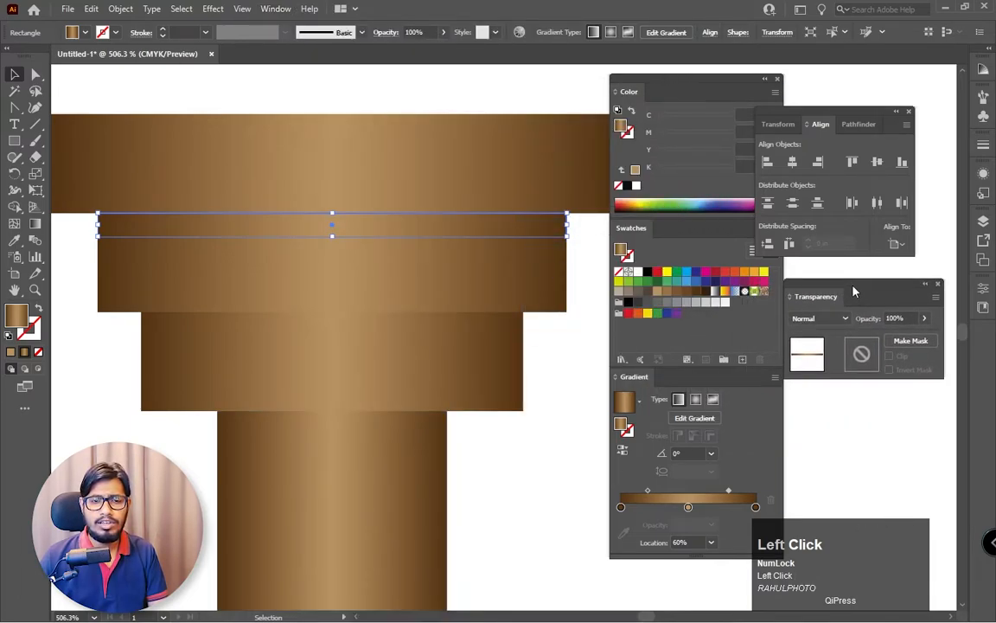
- Set the thin strip's blend mode to Multiply and its opacity to 50%
click(819, 322)
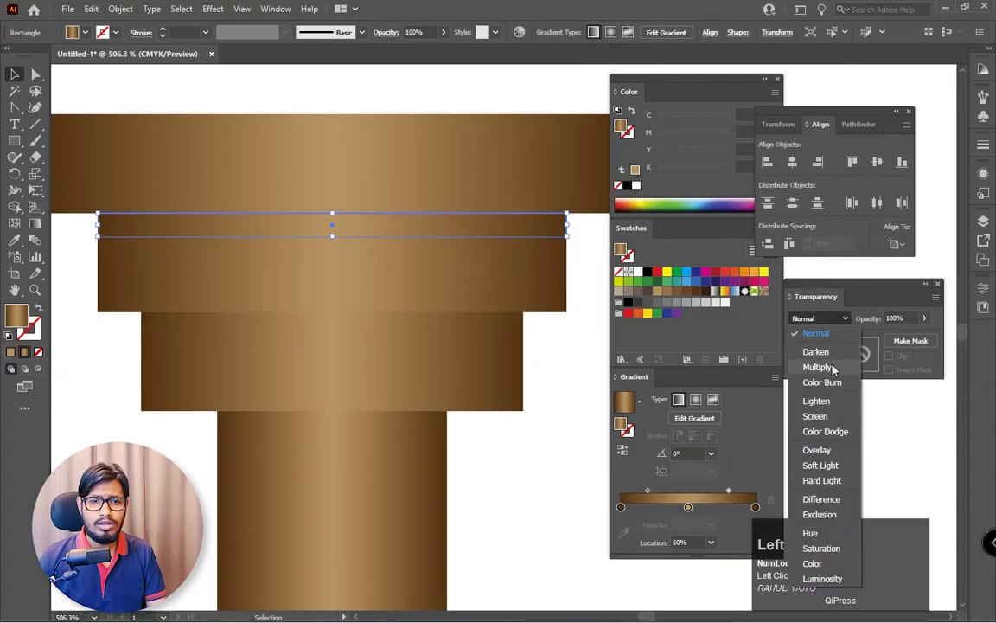
click(856, 369)
drag(871, 287, 859, 282)
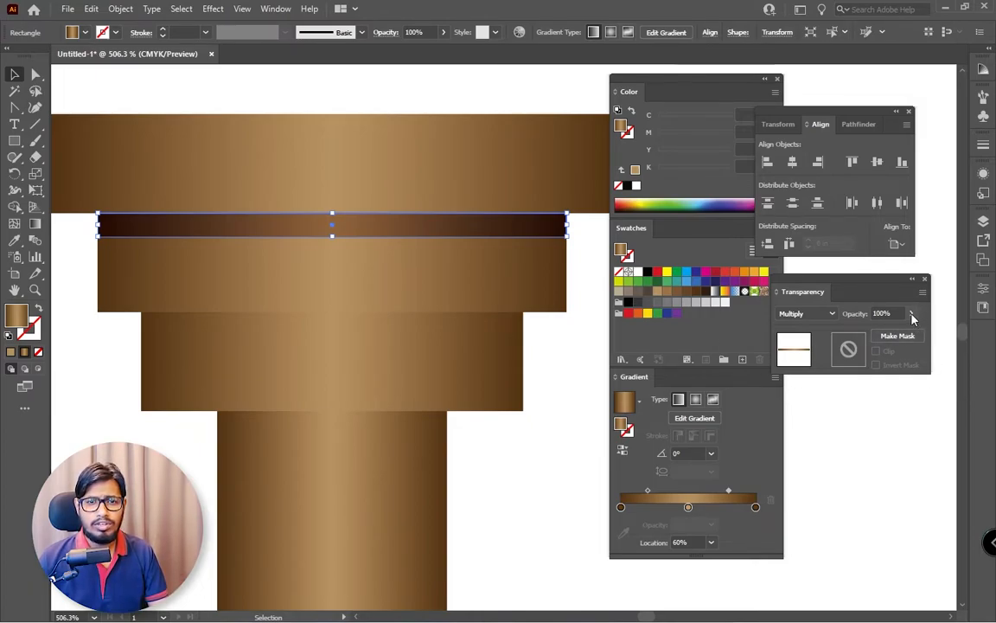
click(897, 313)
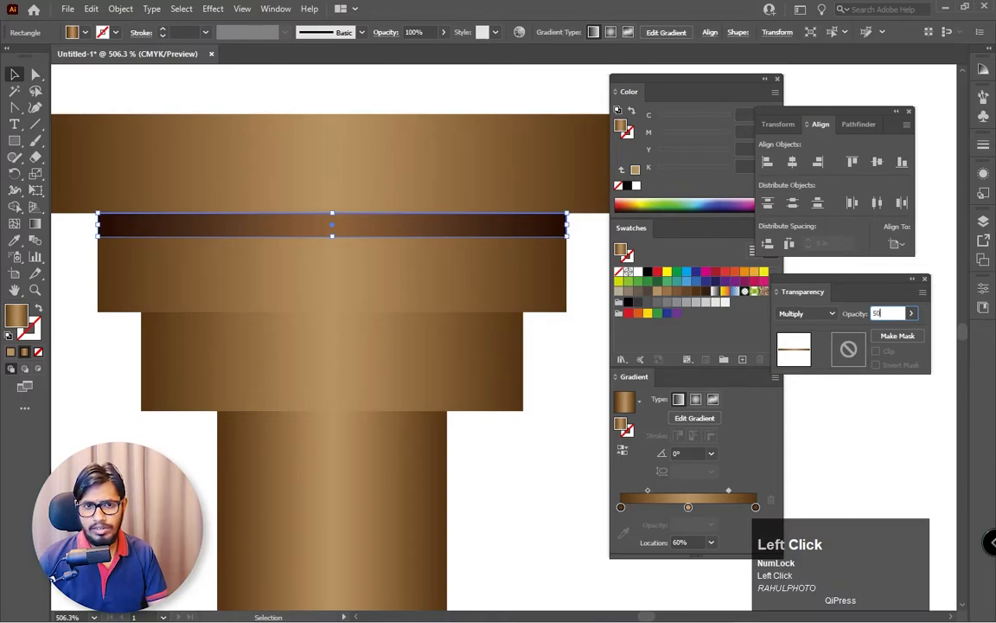
text(50)
key(Return)
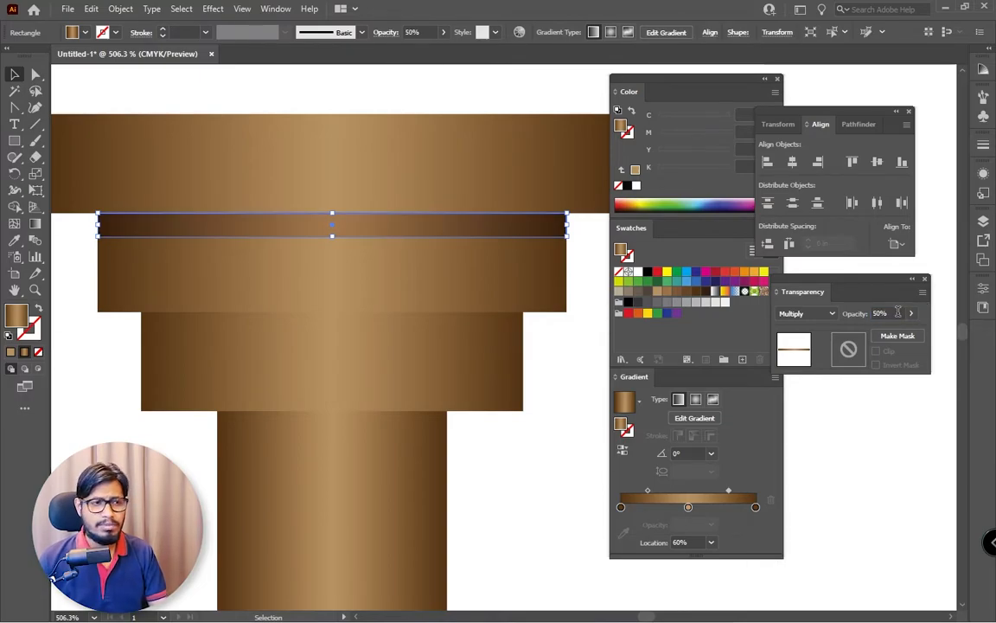
click(588, 396)
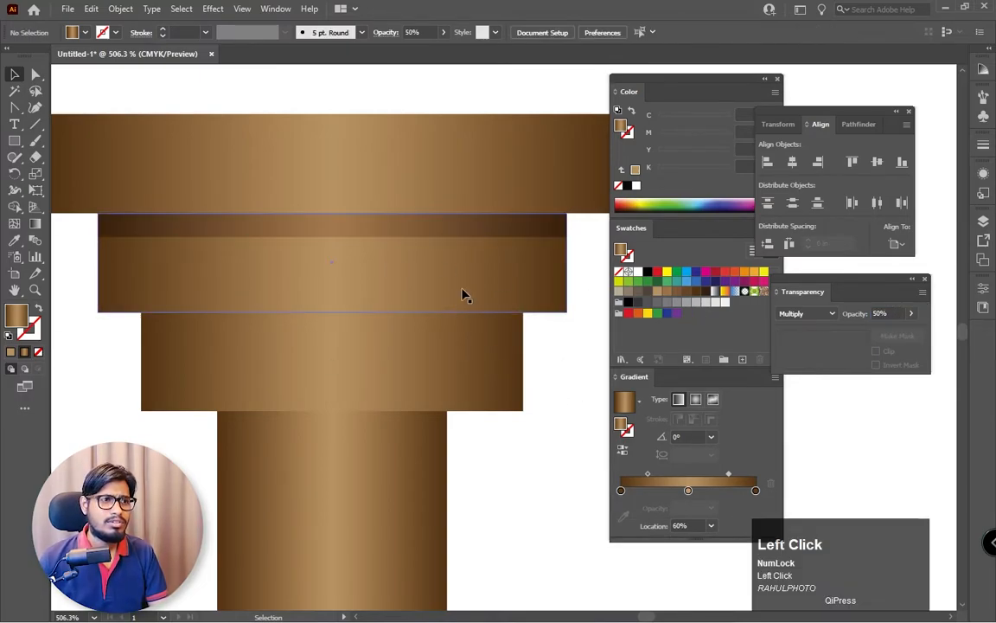
- Duplicate the shadow strip directly beneath the middle block and narrow it from its center to the lowest block's width
click(474, 232)
drag(467, 232, 456, 332)
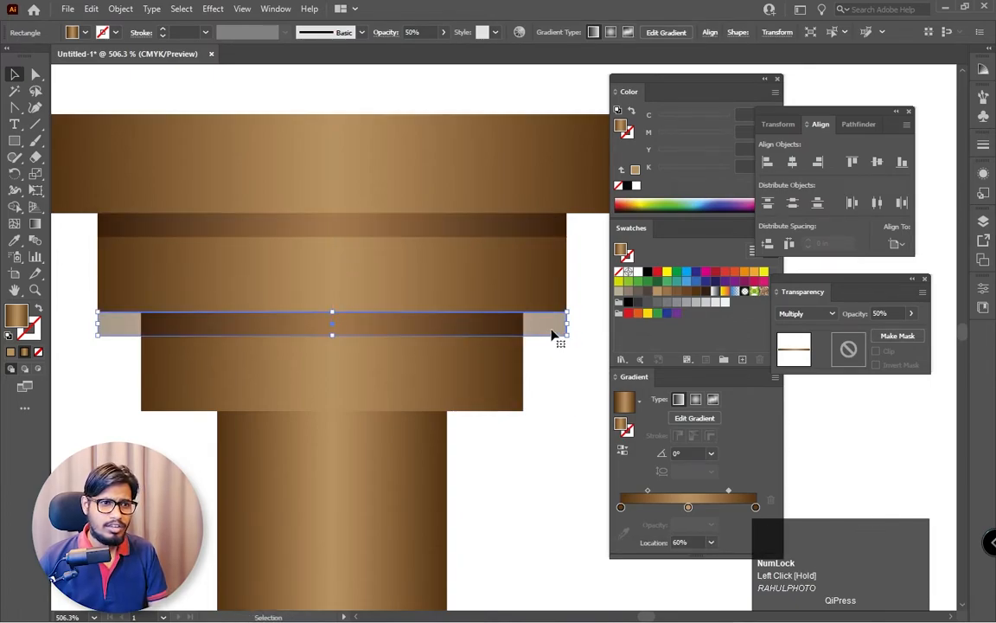
drag(566, 322, 524, 335)
key(ctrl+z)
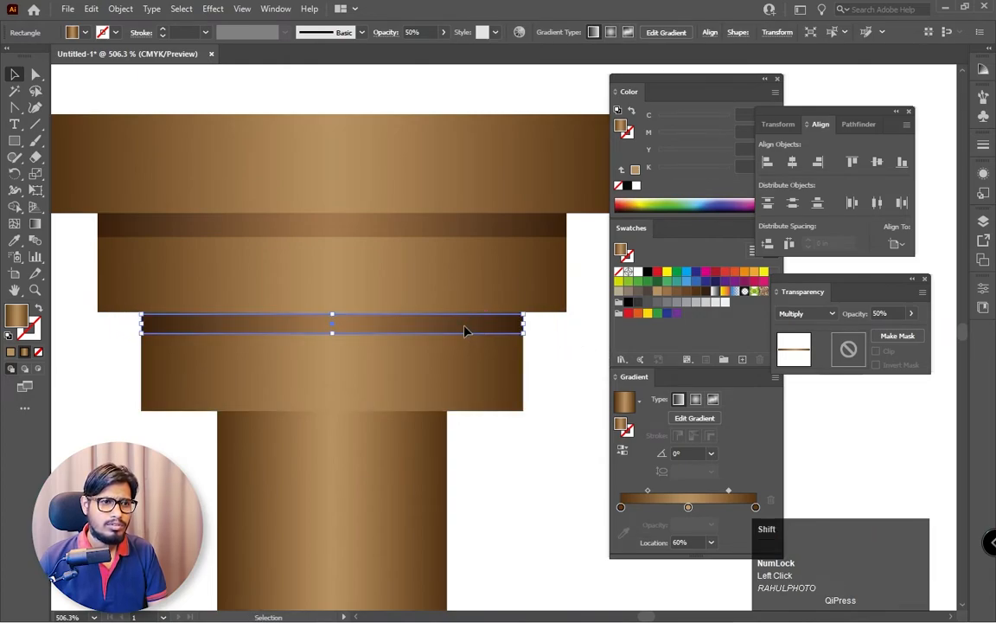
click(566, 379)
- Duplicate the lowest block's shadow strip onto the top of the shaft and shrink it from its center to the shaft's width
scroll(566, 378, down, 3)
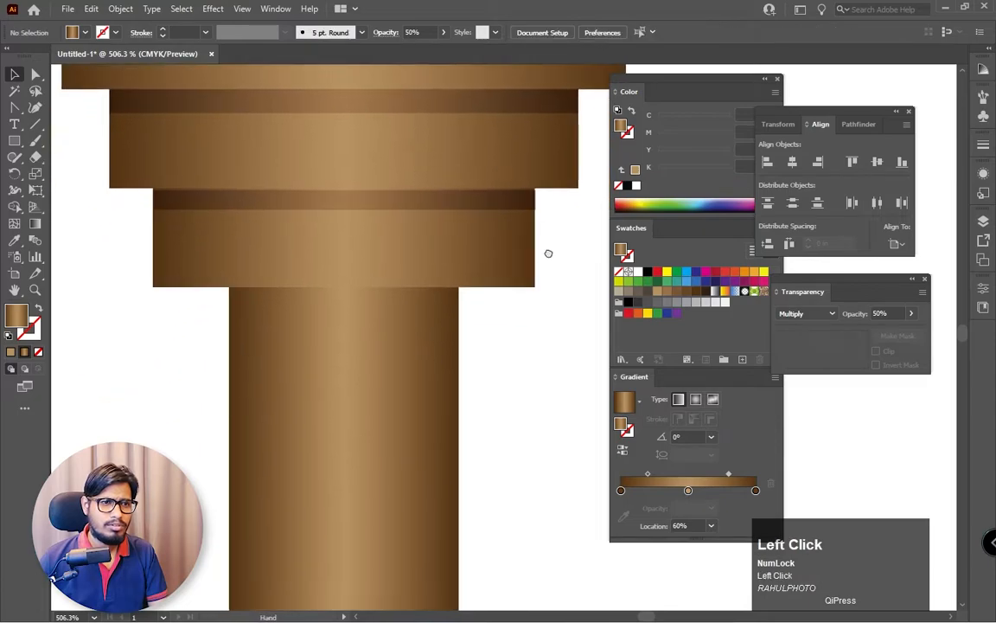
drag(397, 208, 417, 302)
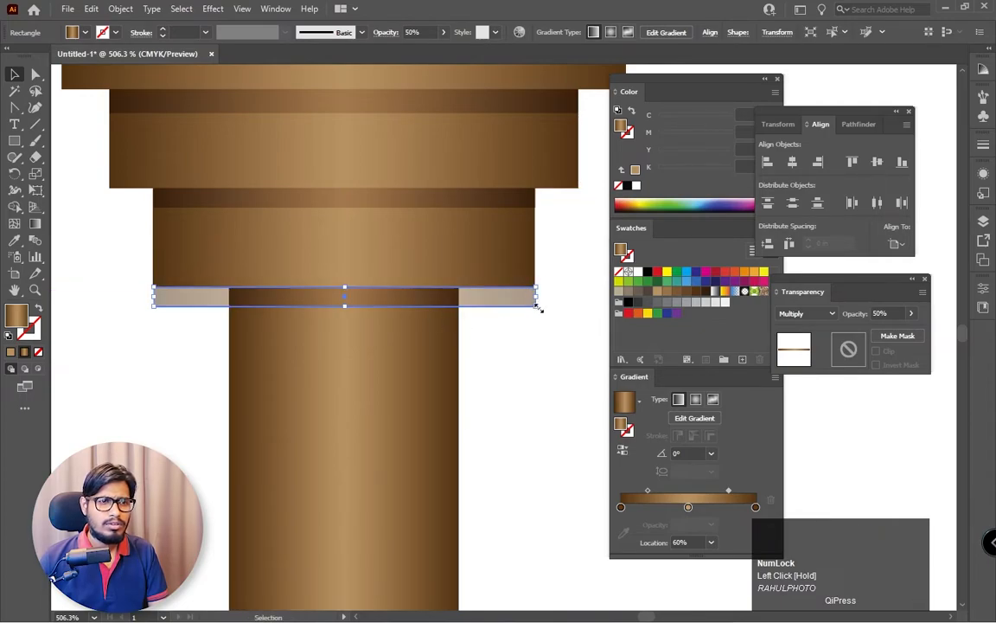
drag(536, 306, 413, 294)
key(z)
drag(247, 256, 255, 327)
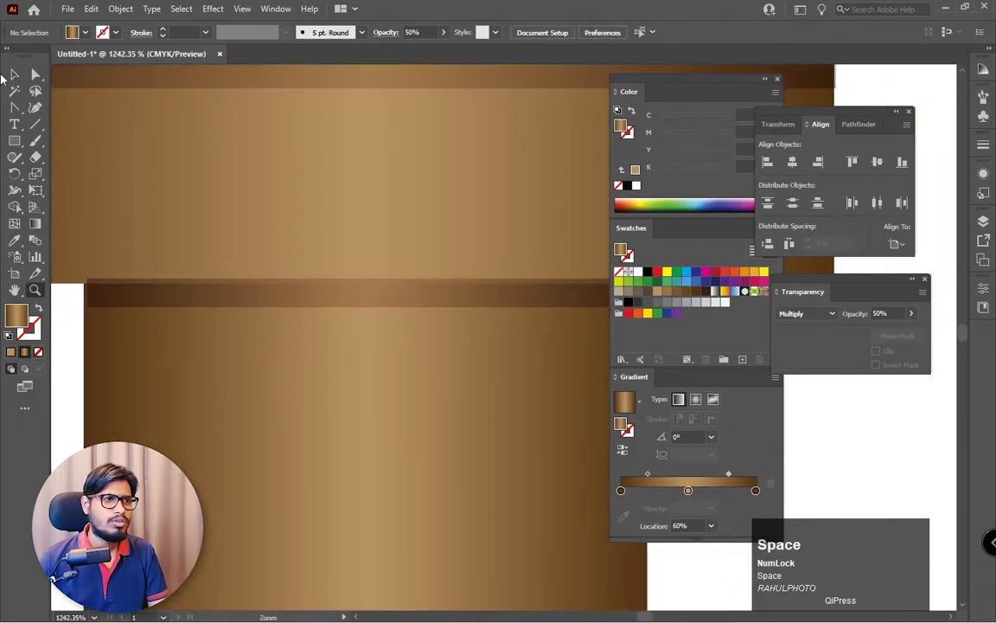
- Seat the shaft's shadow strip against the underside of the lowest block and fit its ends to the shaft's edges
click(19, 78)
click(102, 297)
drag(345, 305, 343, 314)
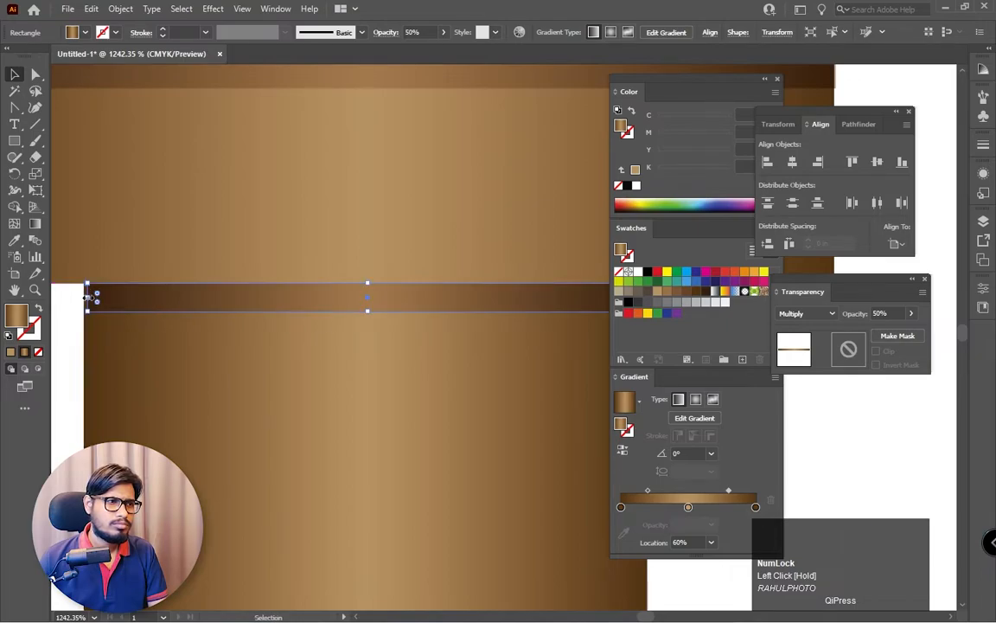
drag(87, 296, 84, 299)
drag(597, 303, 402, 294)
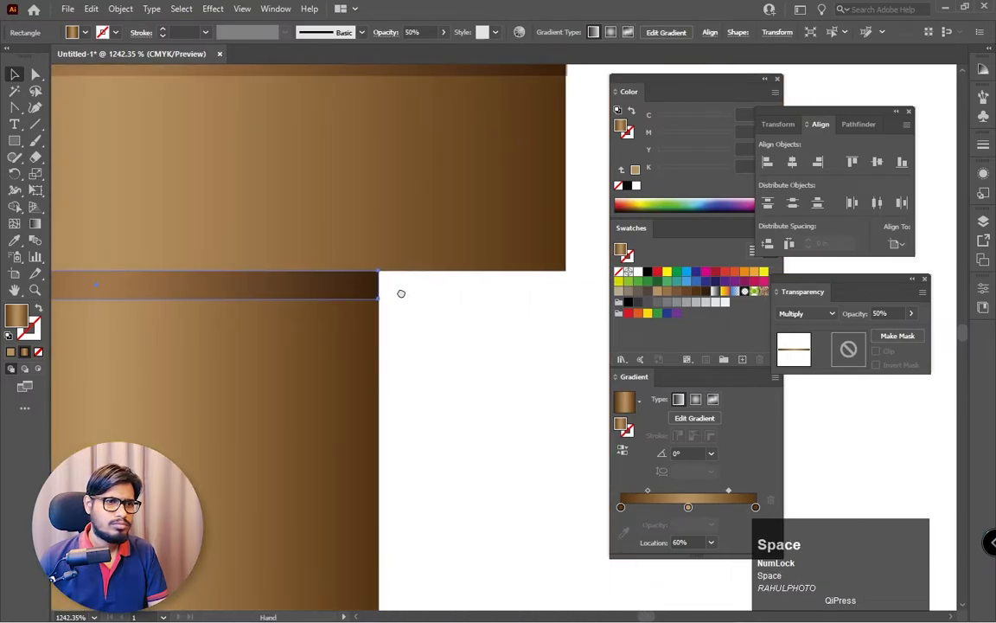
- Fit the right end of the lowest block's shadow strip to the block's right edge
ctrl+alt+click(505, 296)
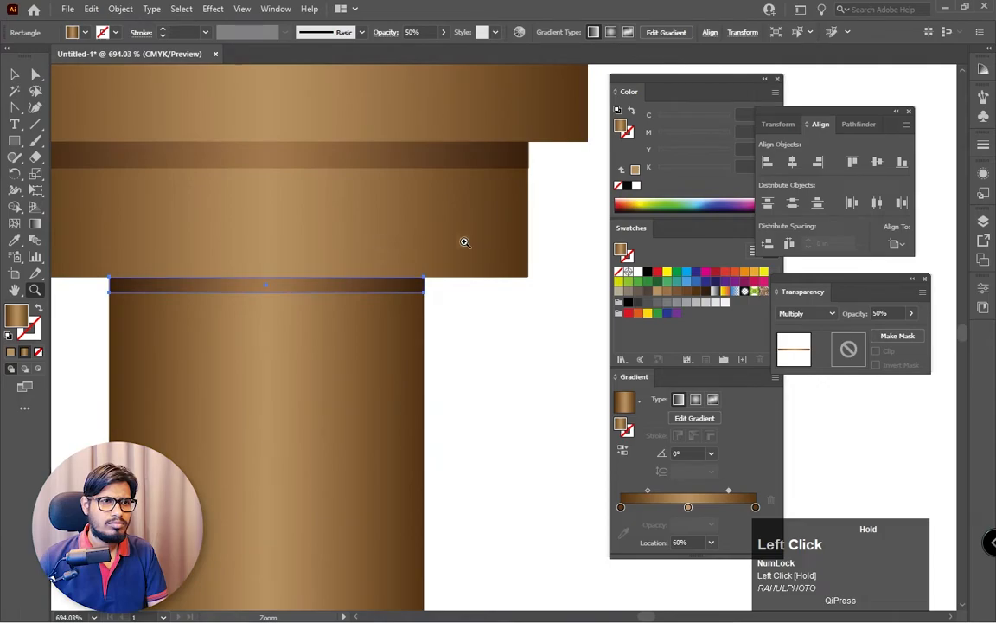
ctrl+alt+click(456, 241)
ctrl+alt+click(338, 209)
ctrl+click(345, 195)
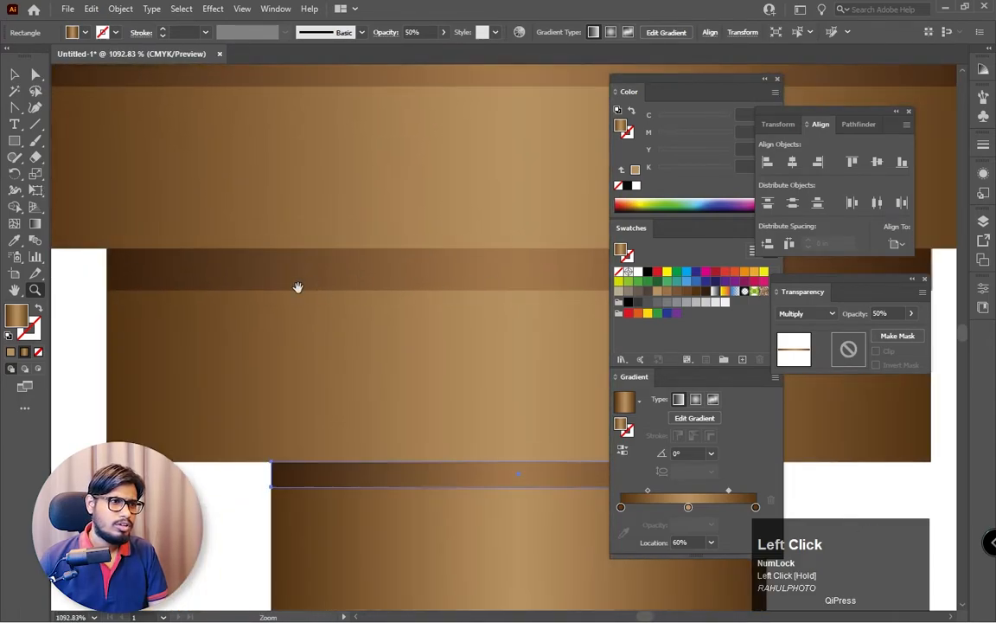
drag(292, 287, 127, 233)
ctrl+click(535, 212)
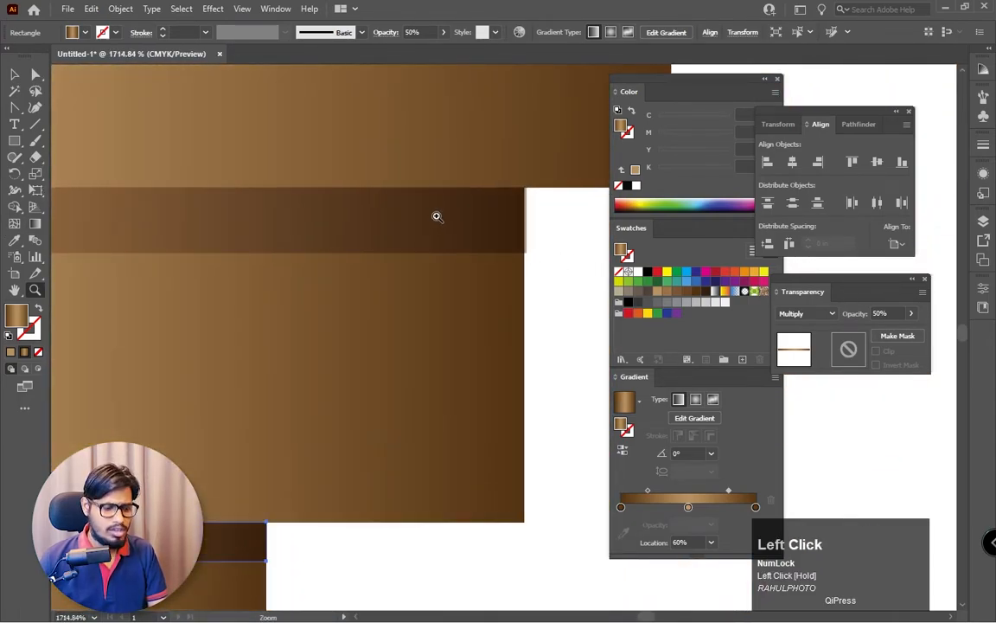
key(v)
click(368, 201)
drag(536, 216, 525, 215)
- Fit the left end of the lowest block's shadow strip to the block's left edge and deselect it
key(space)
drag(241, 275, 505, 264)
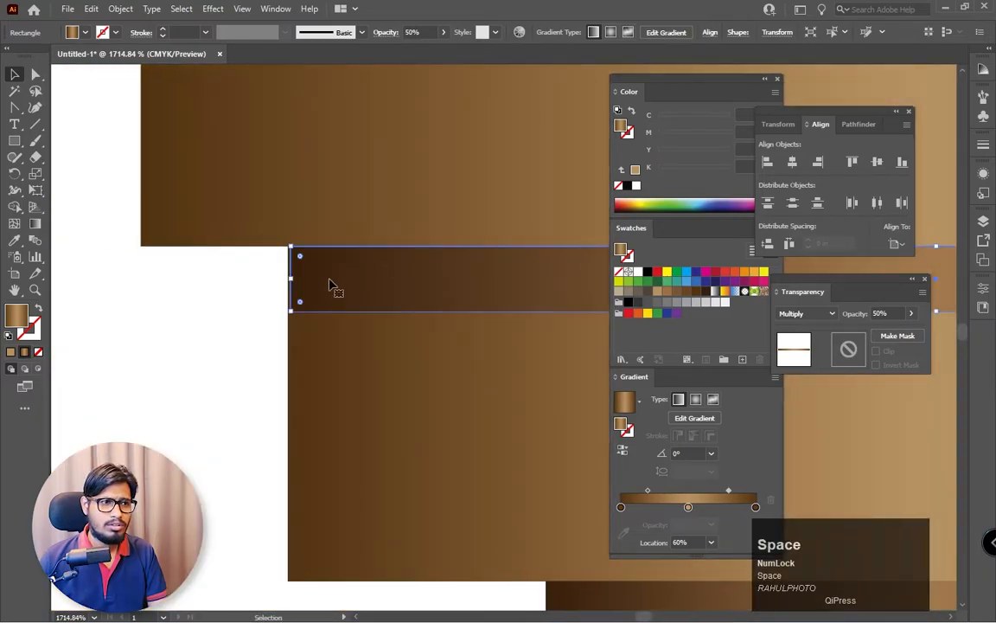
click(290, 279)
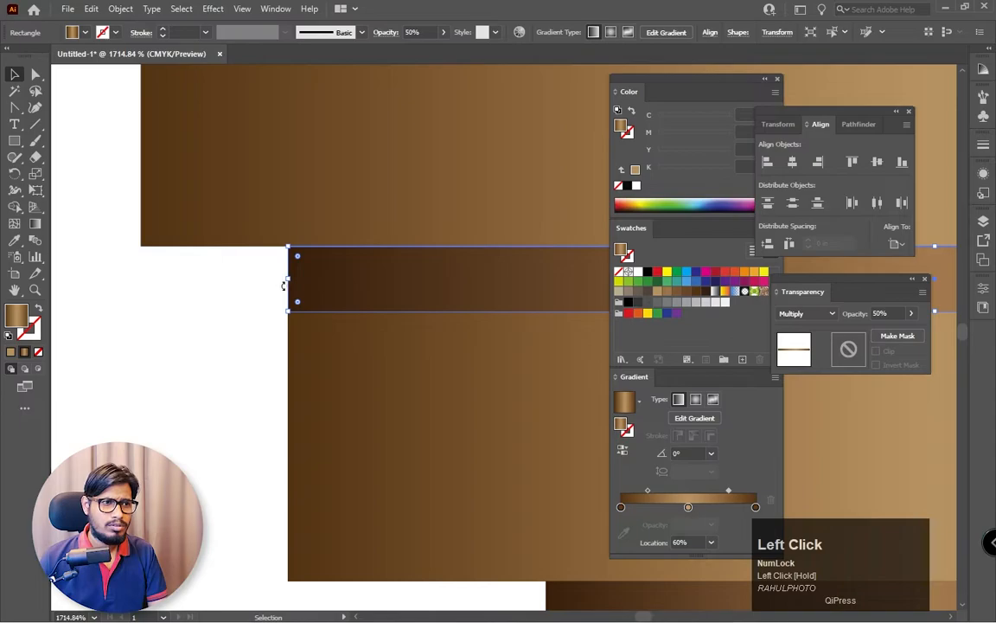
key(z)
alt+click(271, 246)
alt+click(271, 245)
click(471, 151)
drag(472, 151, 407, 239)
key(v)
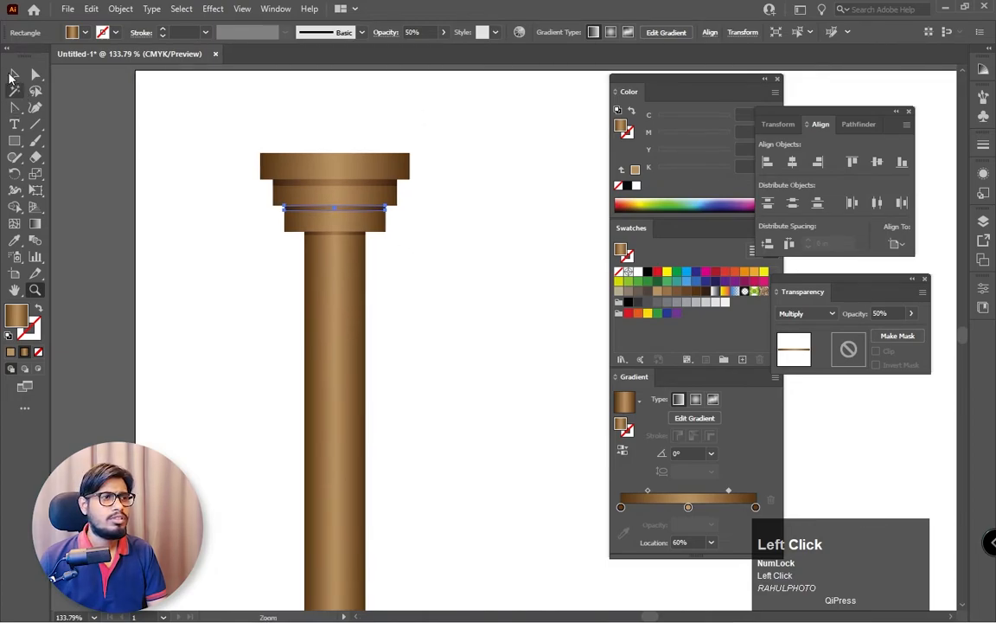
click(535, 191)
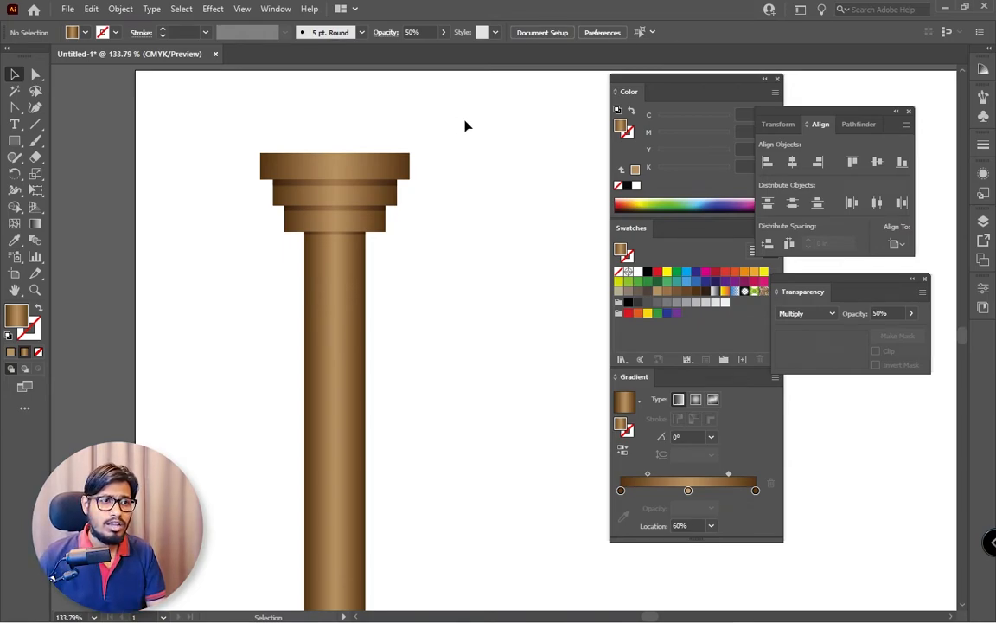
drag(461, 118, 413, 227)
drag(374, 259, 373, 257)
click(465, 169)
drag(472, 129, 207, 280)
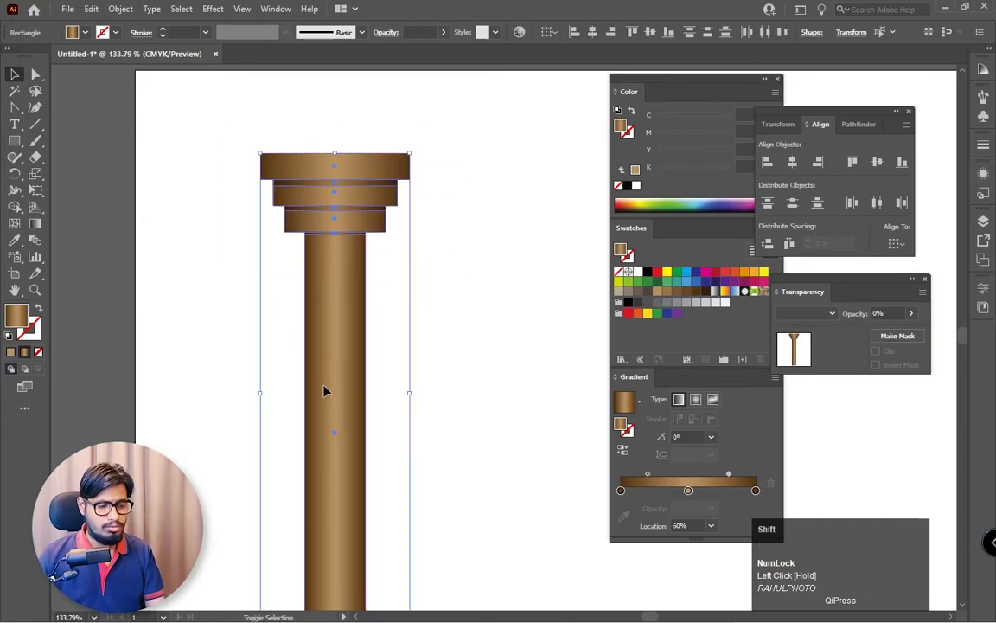
shift+click(338, 393)
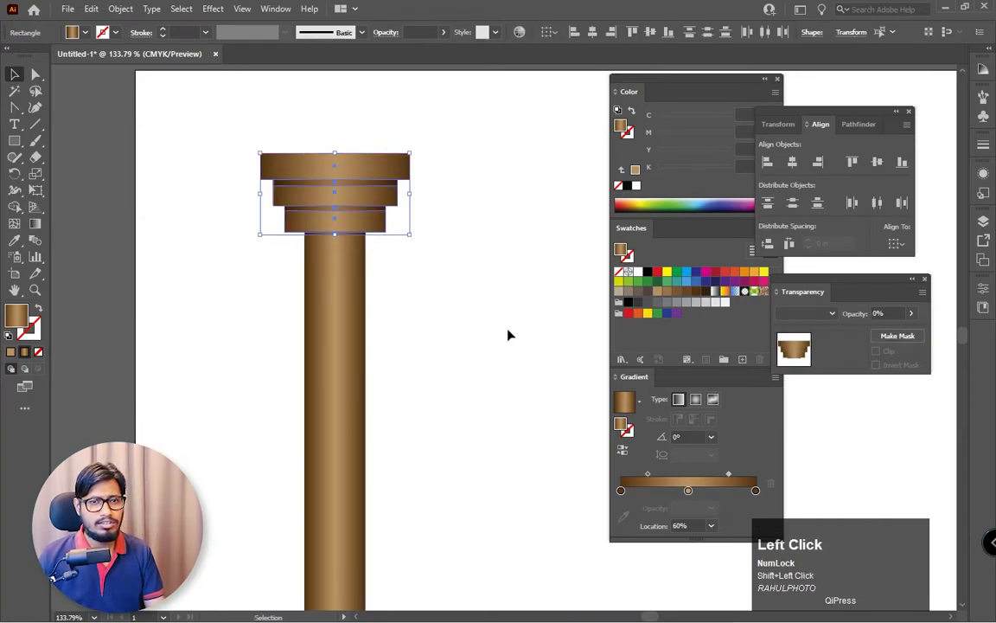
click(509, 288)
- Group the three capital blocks with all their shadow strips, leaving the shaft out of the group
drag(443, 179, 223, 441)
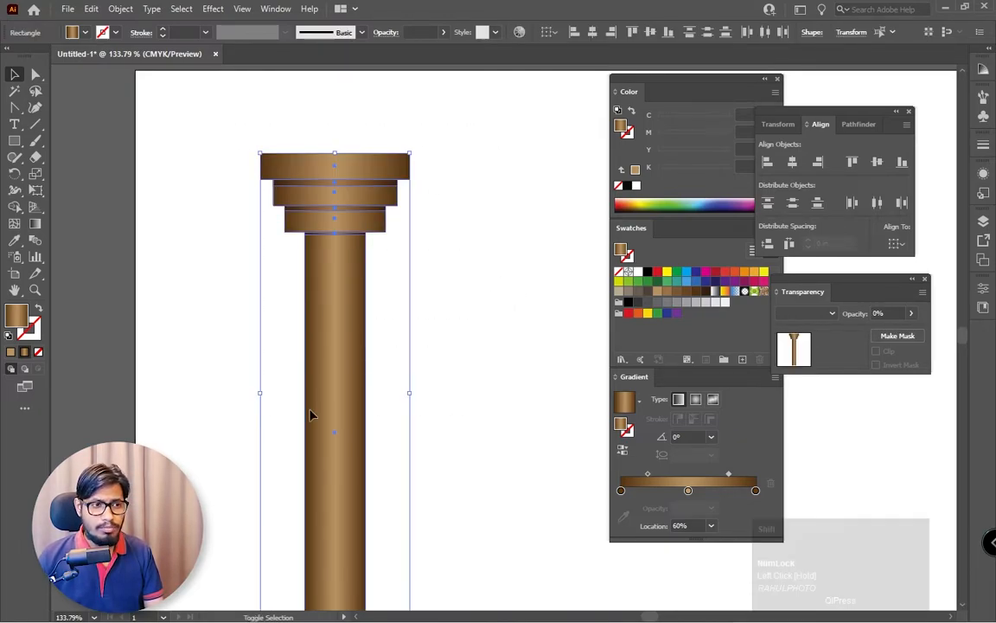
shift+click(340, 356)
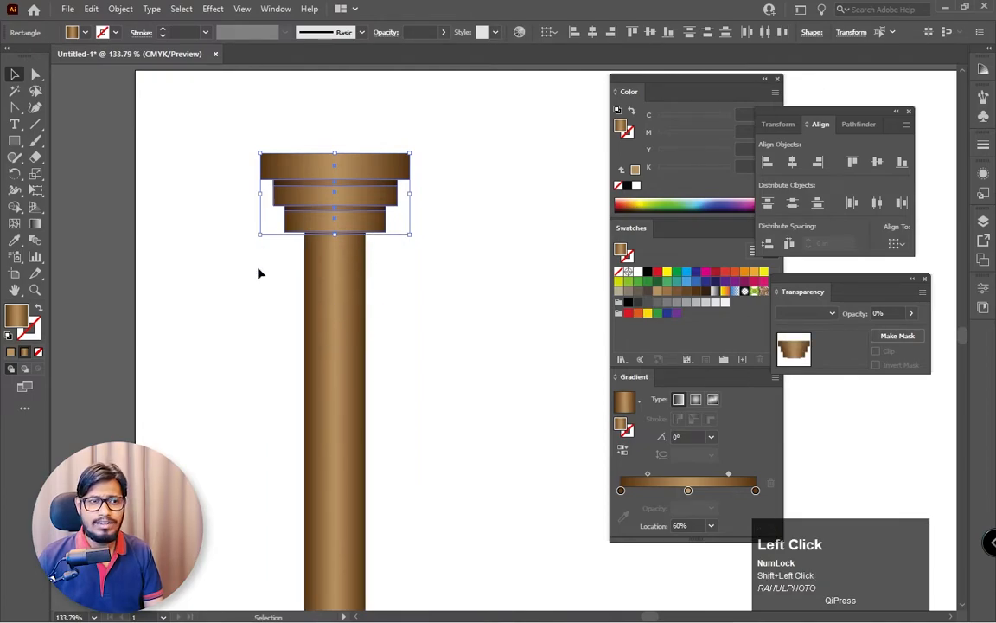
key(ctrl+g)
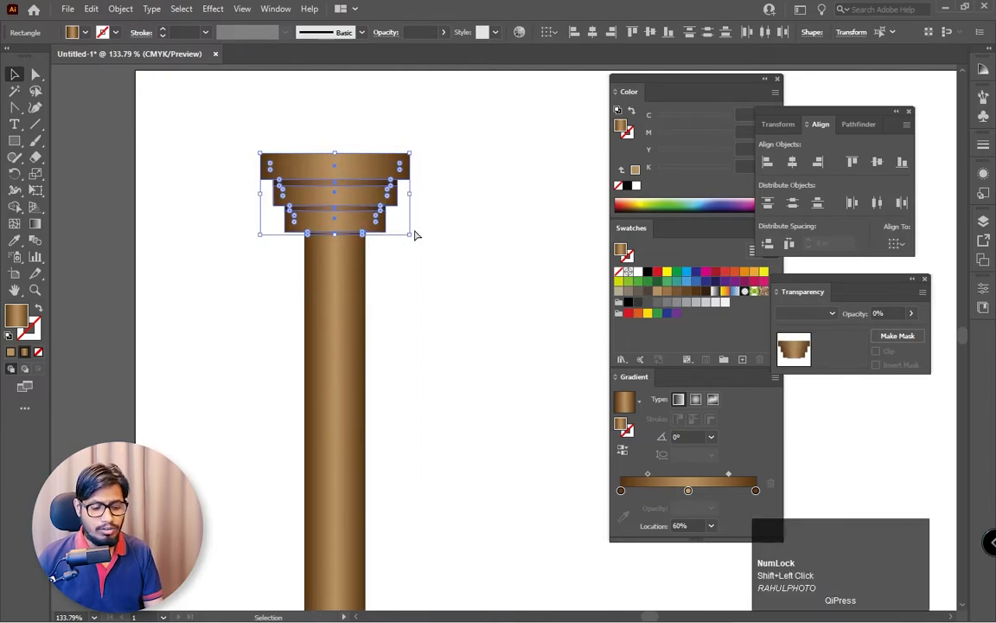
- Duplicate the capital group into the empty area beside the column and rotate the copy 180°
drag(413, 229, 293, 210)
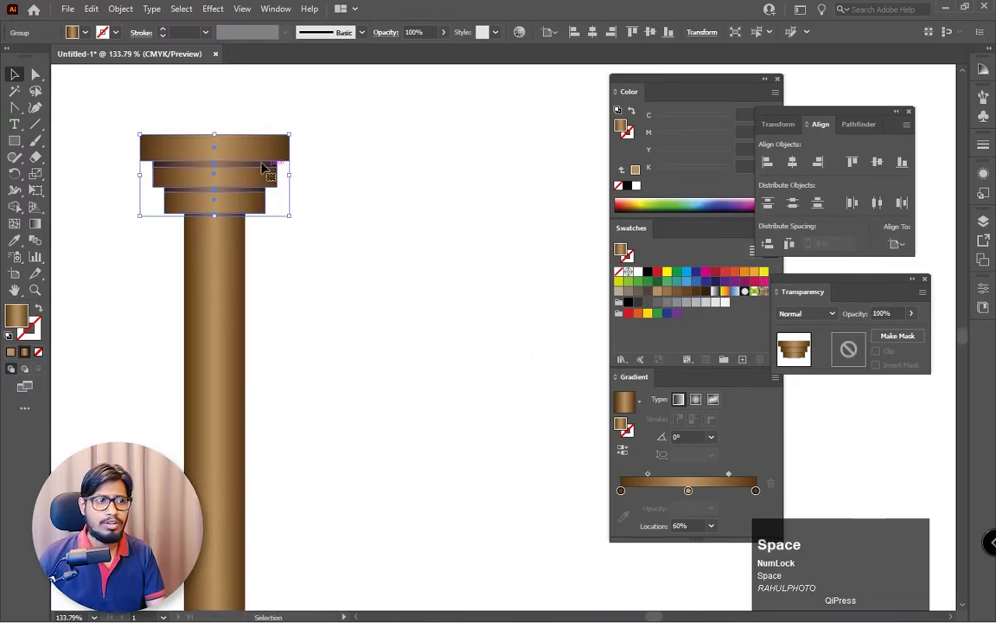
click(291, 160)
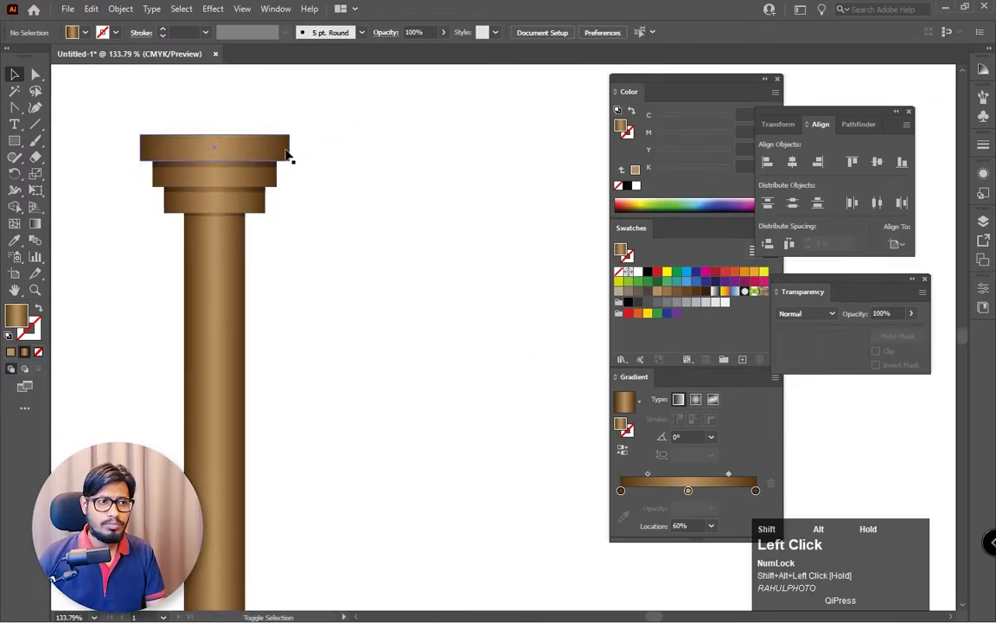
click(229, 152)
drag(221, 150, 339, 216)
drag(423, 265, 451, 145)
- Move the upside-down capital copy to the shaft's lower end, centered on the shaft as its base
click(469, 90)
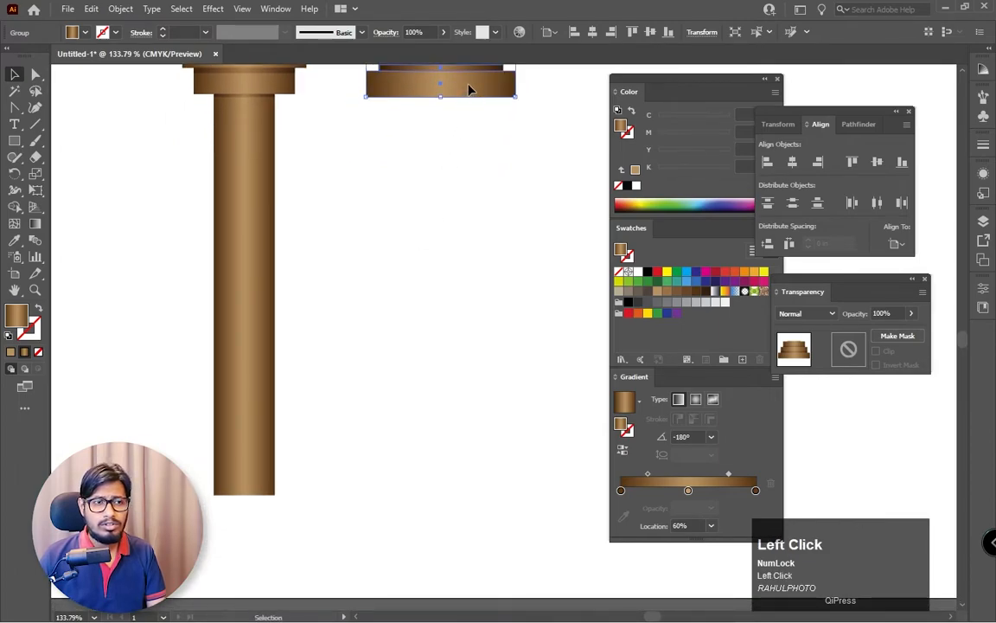
drag(469, 90, 356, 403)
click(438, 437)
key(z)
key(space)
drag(357, 327, 499, 367)
click(12, 75)
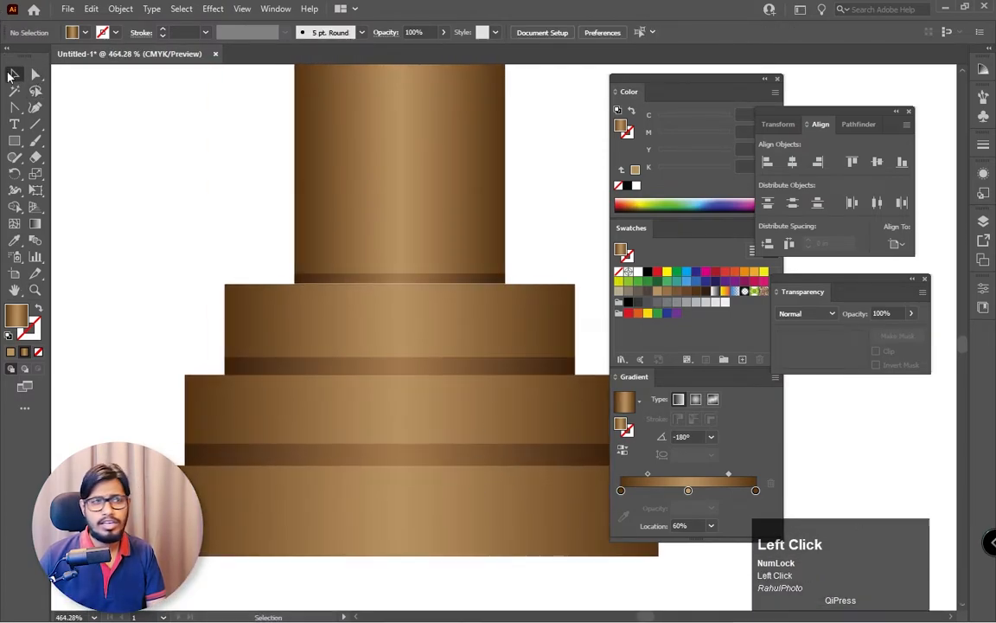
drag(413, 344, 413, 345)
- Examine the completed column with its capital and base on the whole artboard
key(z)
drag(290, 376, 204, 364)
click(503, 286)
drag(503, 287, 356, 252)
key(space)
click(15, 74)
click(342, 214)
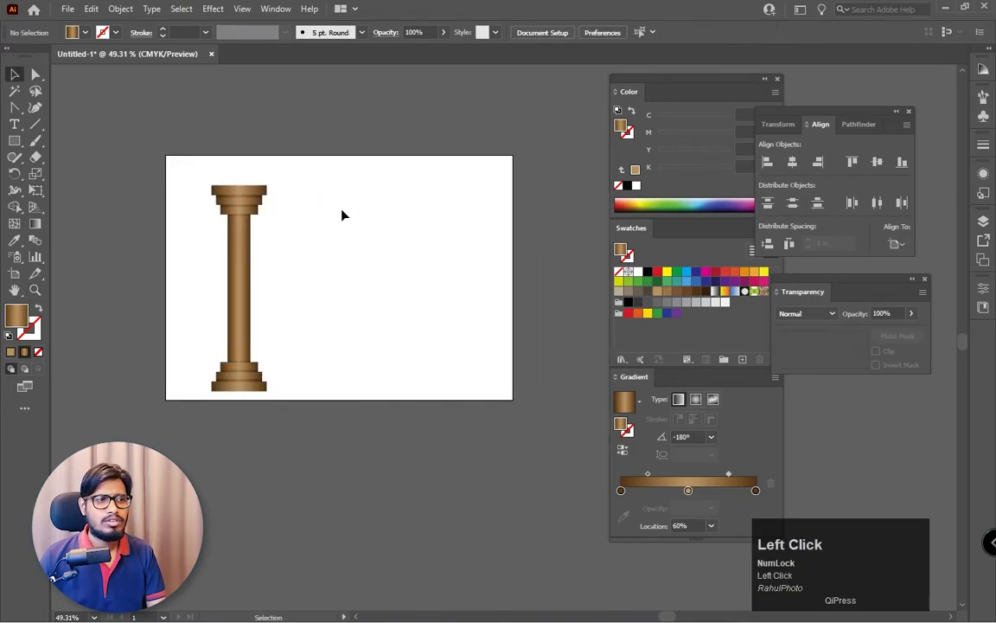
- Group the entire column, including its capital, shaft and base, into one object
key(z)
click(289, 308)
click(171, 182)
click(13, 74)
drag(129, 121, 289, 456)
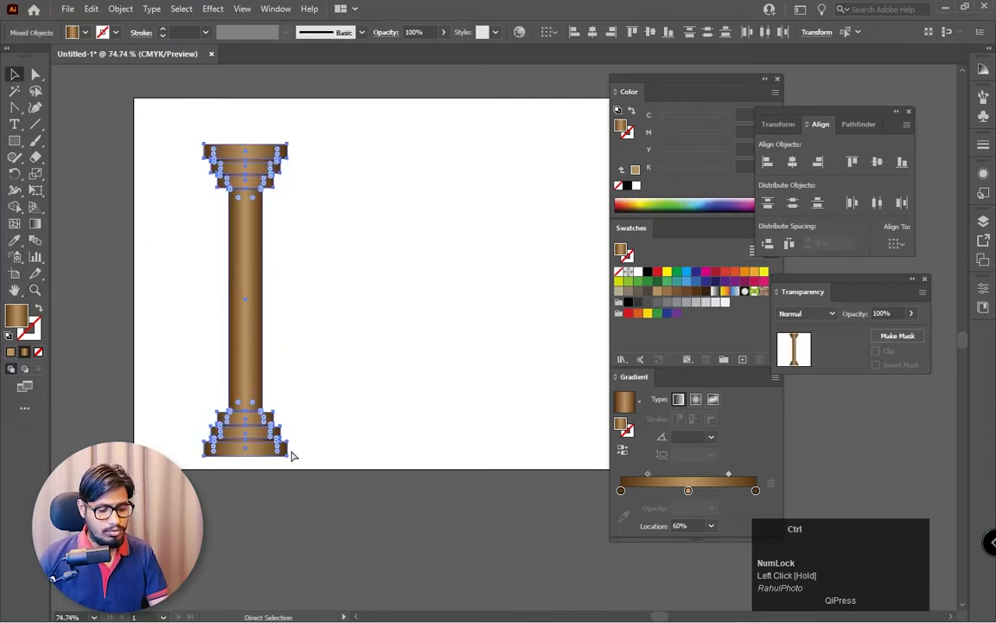
key(ctrl+g)
- Shrink the column group proportionally near the artboard's left edge and duplicate it level near the right edge
drag(398, 402, 330, 382)
drag(219, 147, 202, 178)
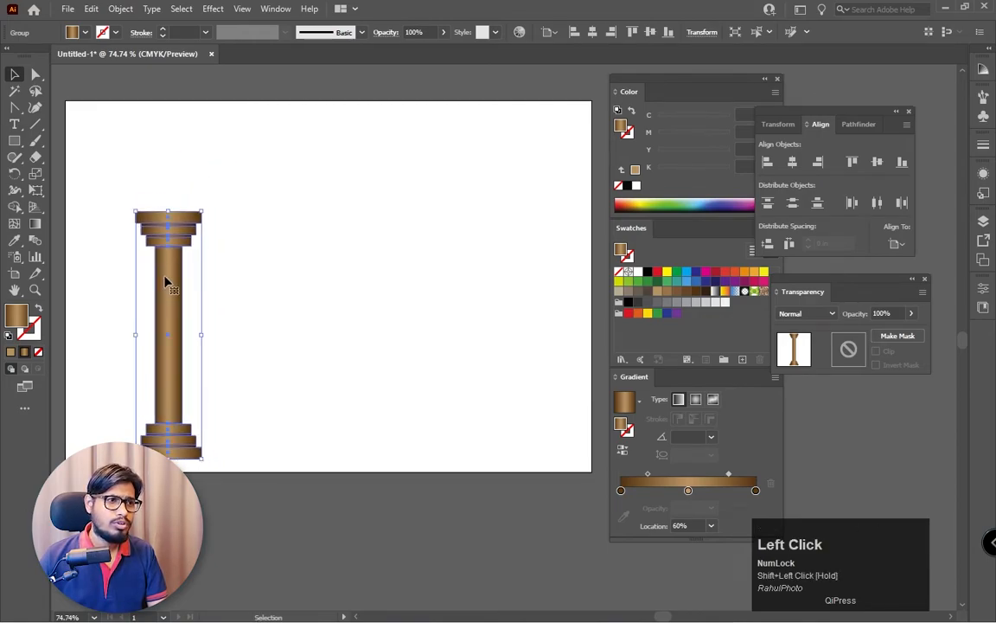
drag(168, 281, 135, 276)
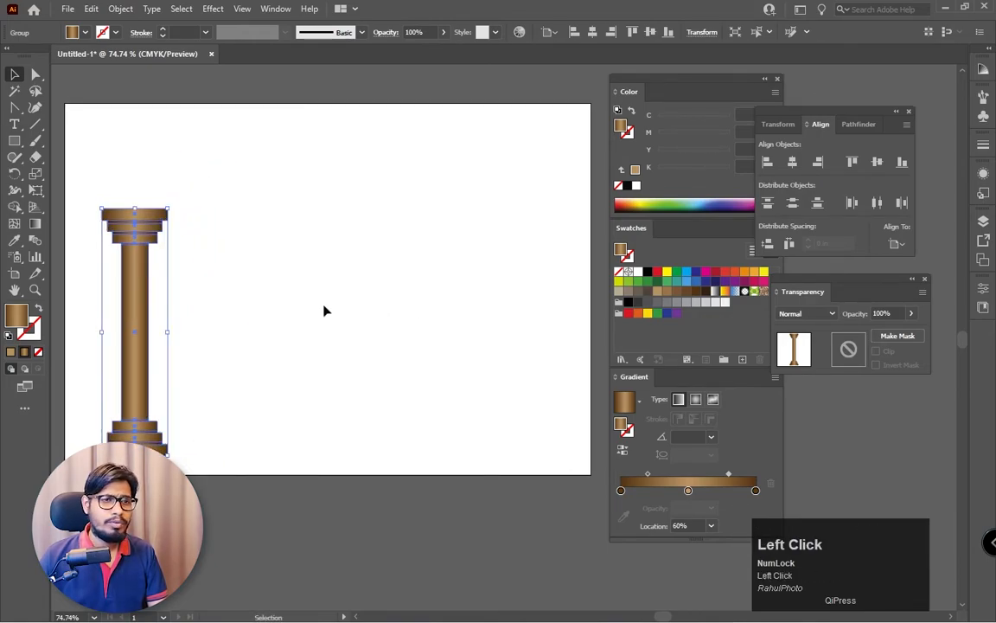
drag(139, 285, 533, 303)
- Draw a gradient rectangle as a beam spanning the tops of both columns, and reduce its height slightly
click(14, 141)
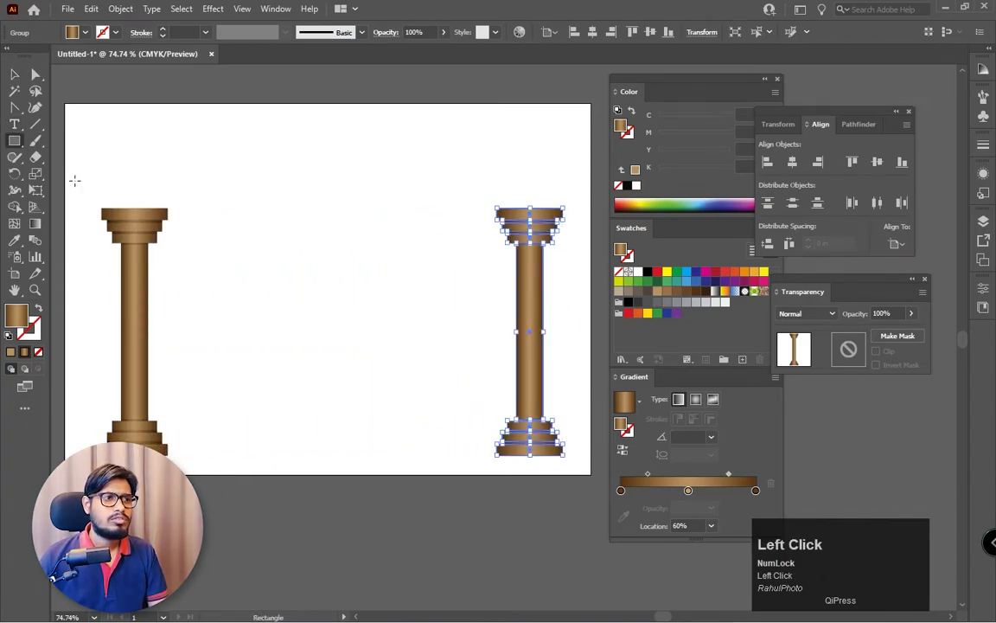
drag(102, 209, 563, 179)
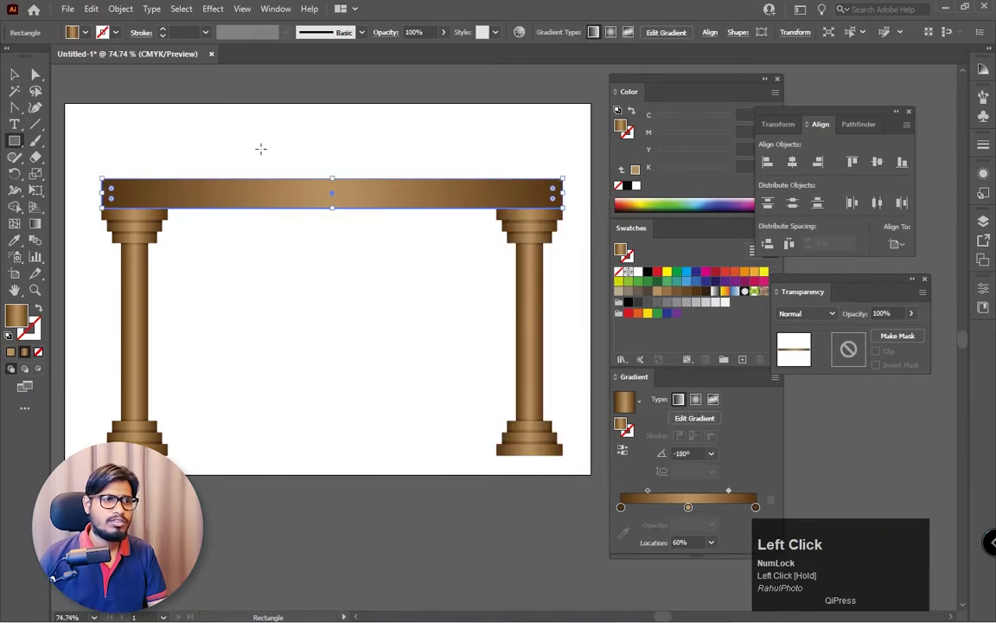
click(14, 73)
drag(332, 179, 333, 185)
click(412, 165)
- Group the beam with both columns and center the group horizontally on the artboard
key(z)
drag(416, 293, 214, 188)
click(14, 73)
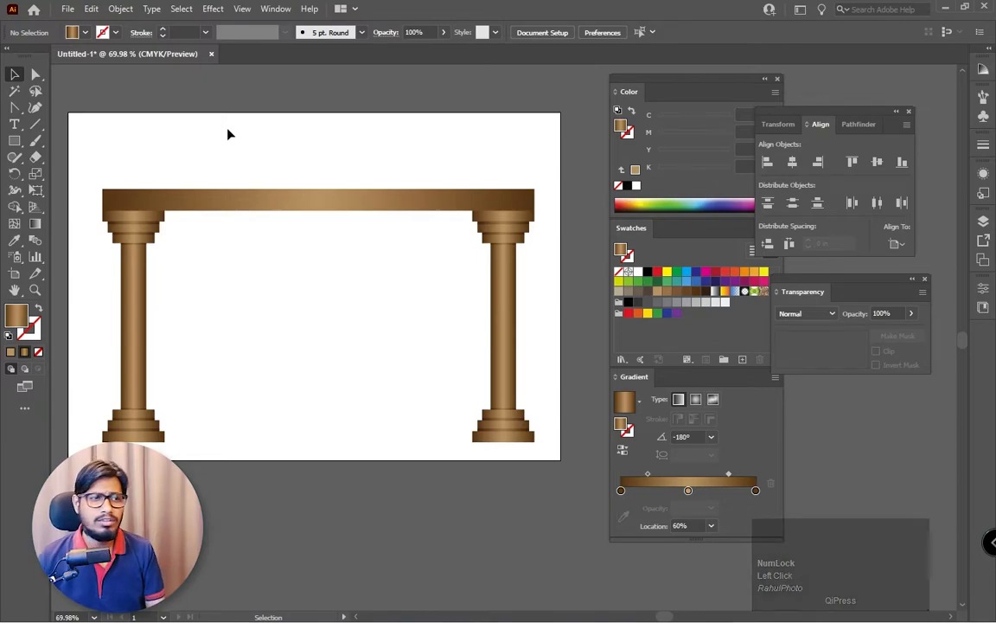
drag(90, 149, 543, 441)
key(ctrl)
key(ctrl+g)
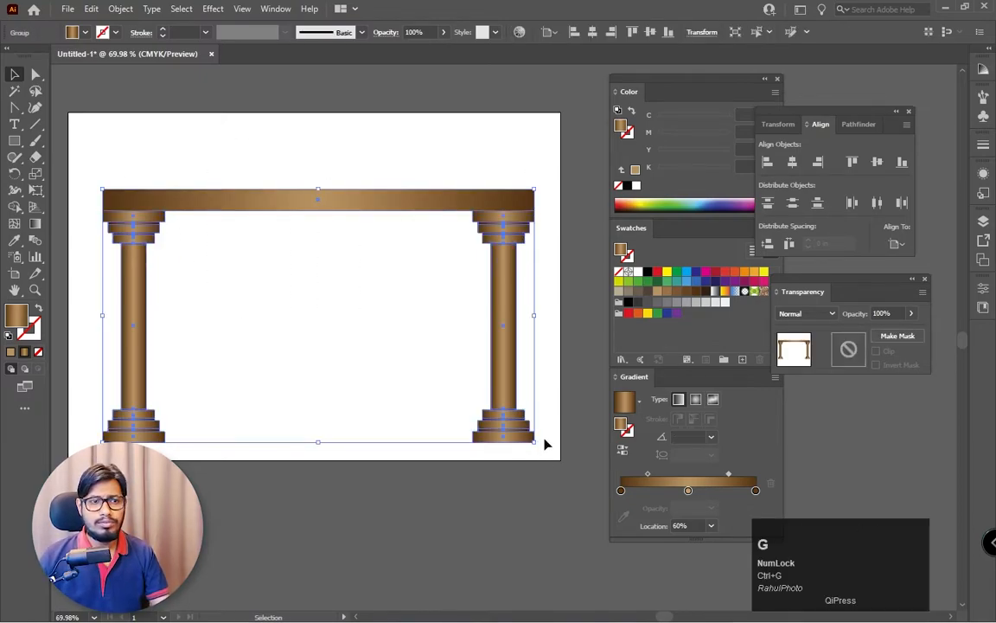
click(793, 162)
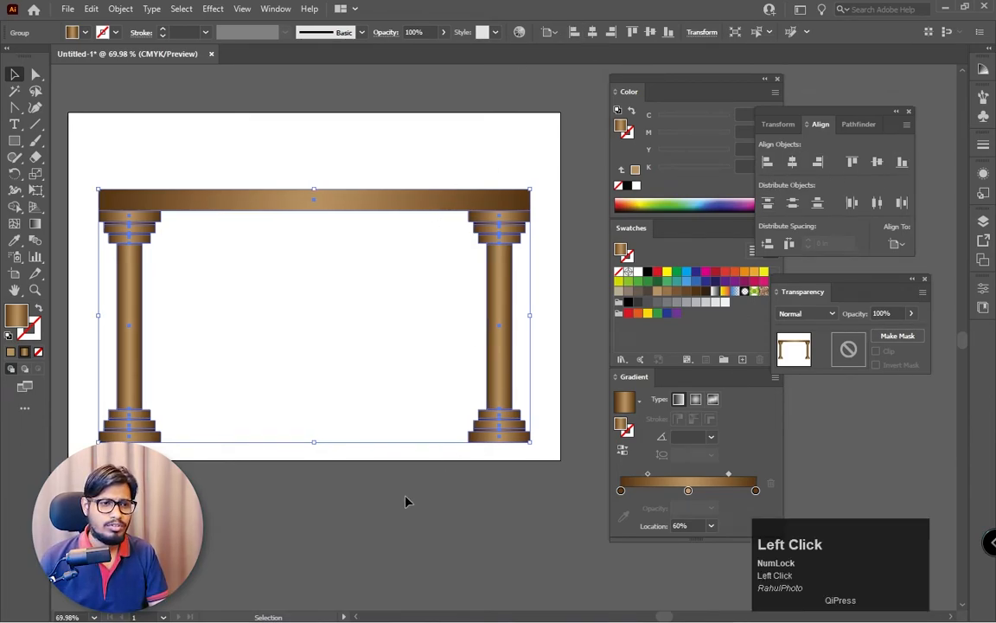
click(371, 495)
- Move the Color, Swatches and Gradient panels away from the artboard and activate the Scale tool for the column frame group
drag(694, 84, 865, 90)
key(space)
drag(502, 304, 552, 309)
click(550, 265)
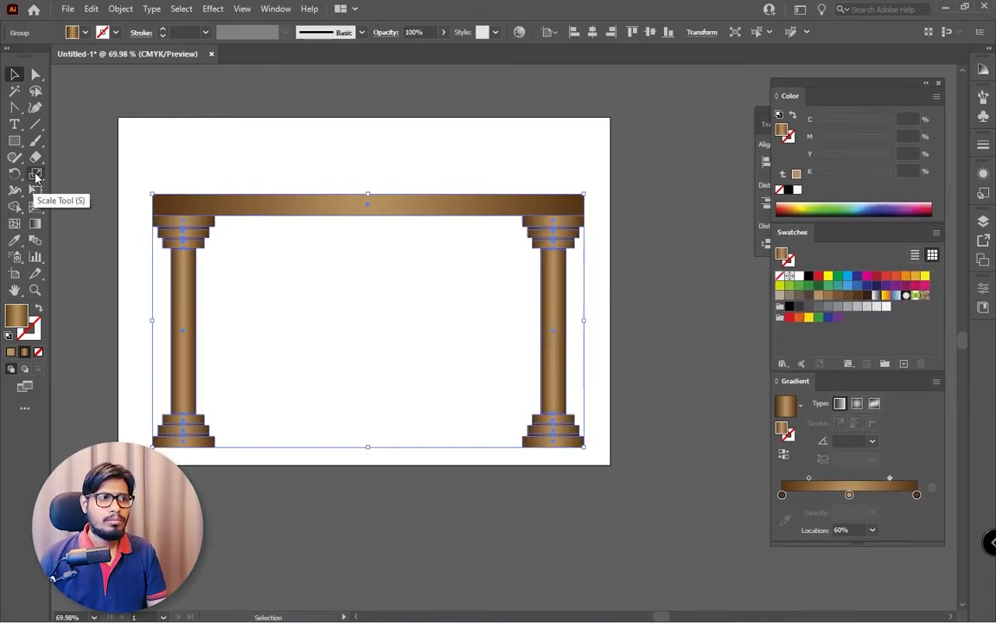
right_click(37, 175)
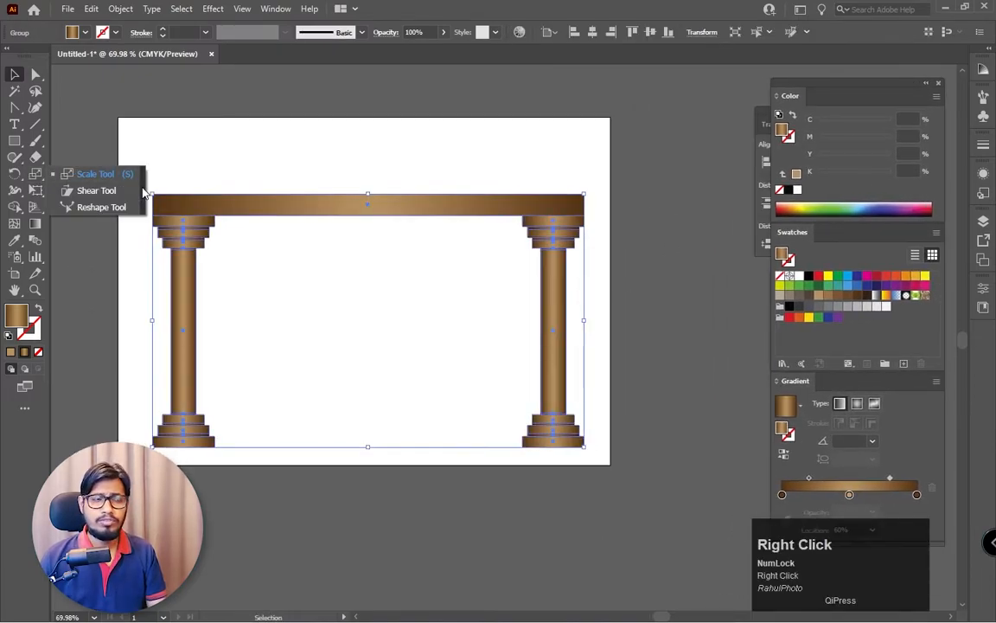
click(96, 177)
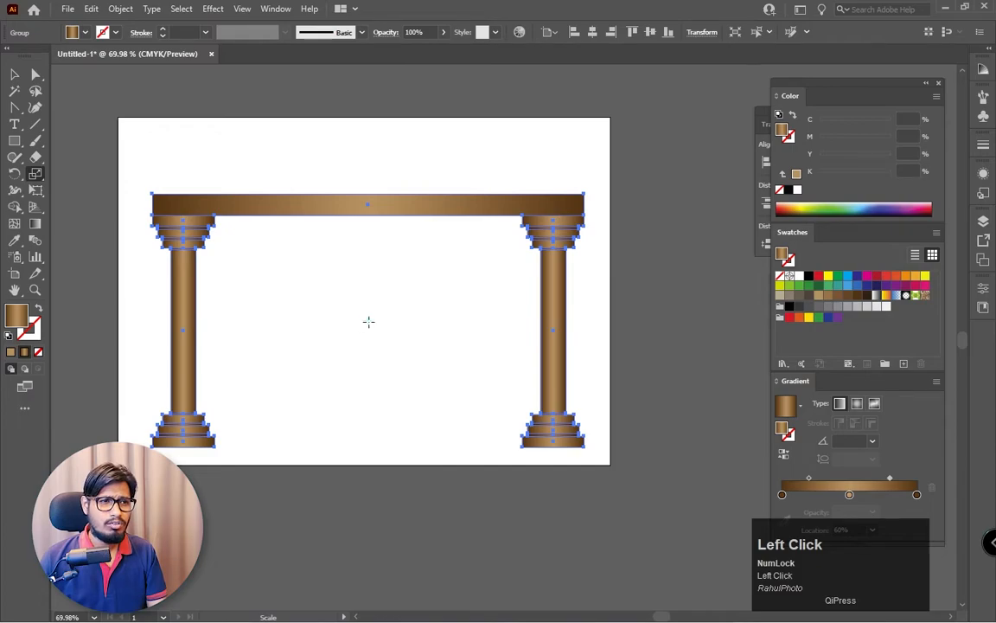
- Make a smaller proportional copy of the frame scaled about its center, and repeat the transformation into a receding series
click(585, 192)
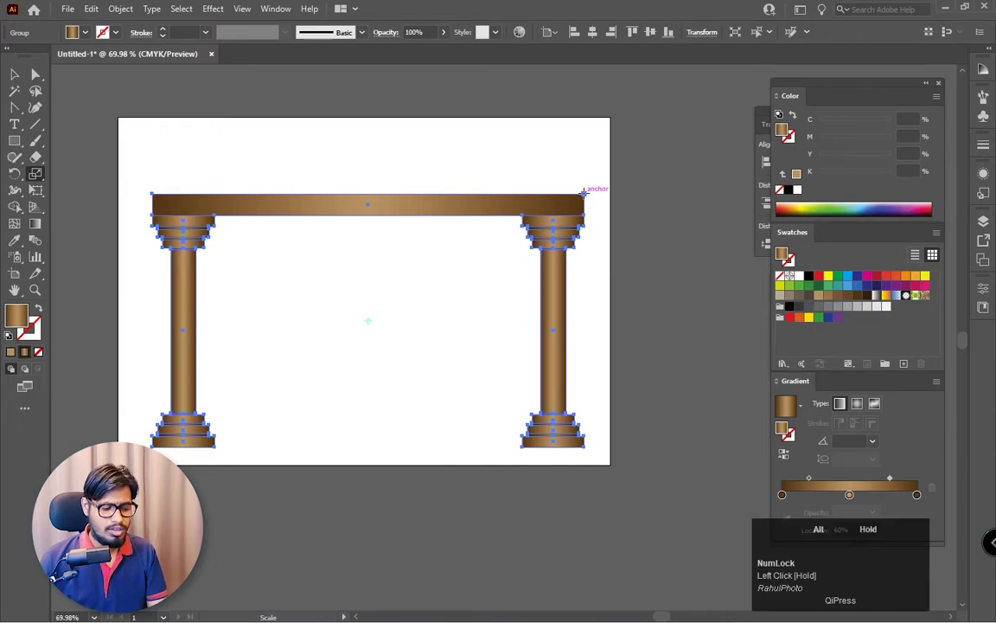
drag(573, 204, 519, 233)
key(ctrl)
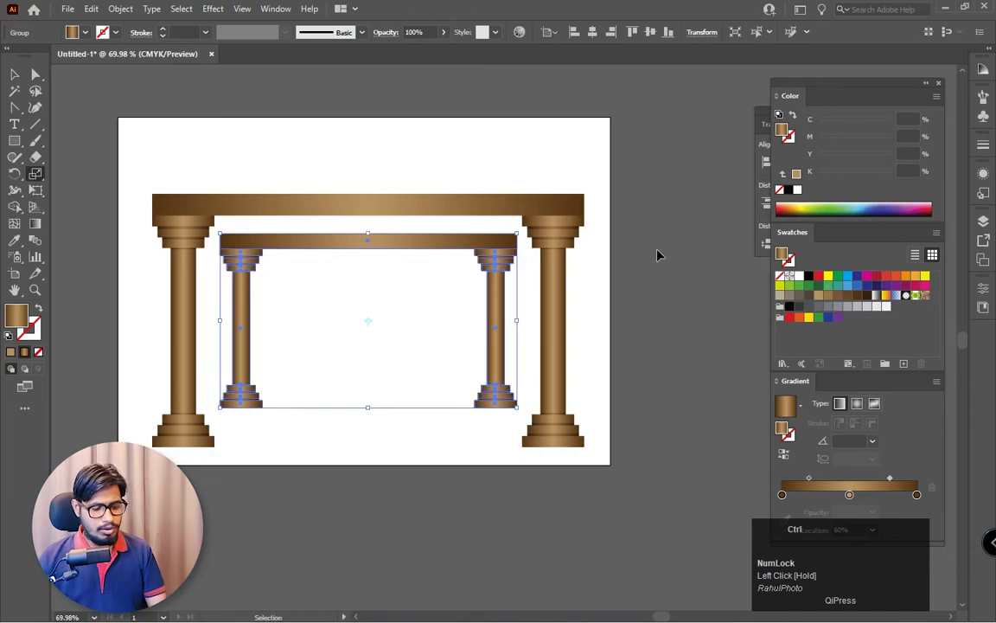
key(ctrl+d)
key(ctrl+d)
key(ctrl+d)
key(ctrl+d)
key(ctrl+d)
key(ctrl+d)
key(ctrl+d)
key(ctrl+d)
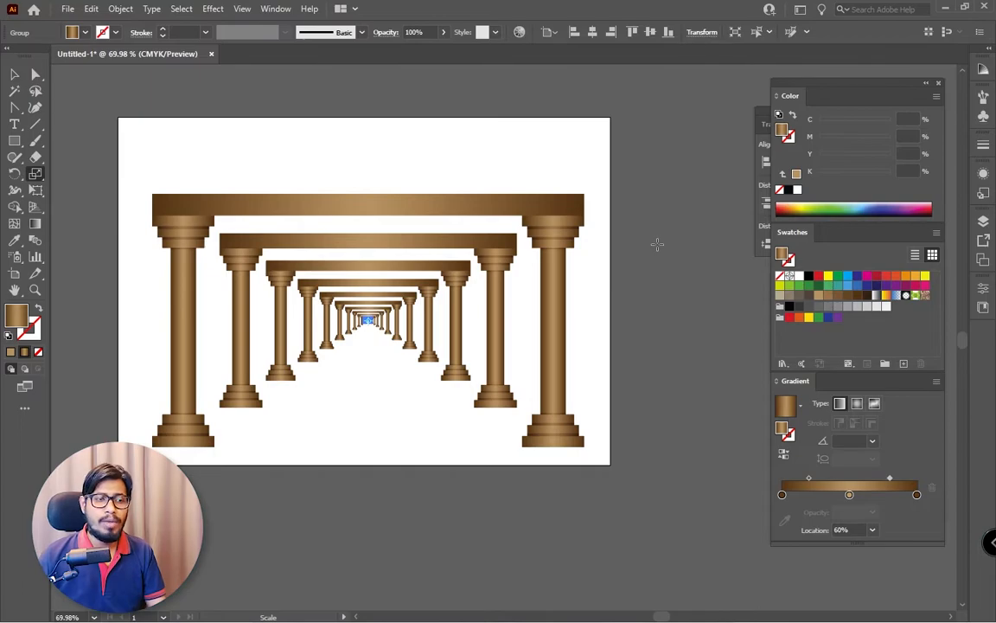
- Undo the series of center-scaled frame copies, keeping only the original frame
key(ctrl)
key(ctrl+z)
key(ctrl+z)
key(ctrl+z)
key(ctrl+z)
key(ctrl+z)
key(ctrl+z)
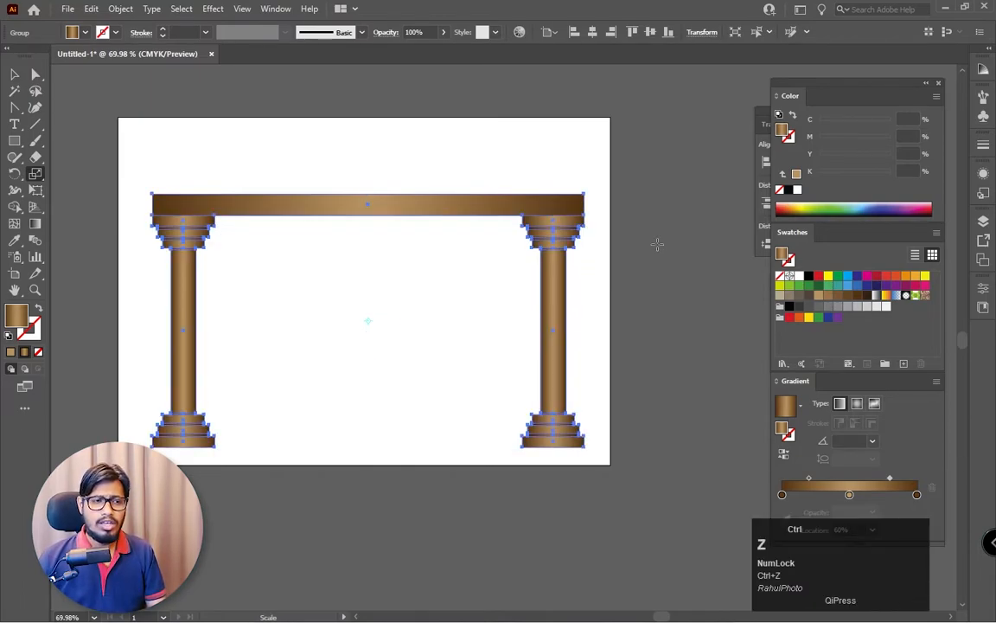
- Make a proportional frame copy scaled about a point midway between the column bases, and repeat it toward that point
click(365, 439)
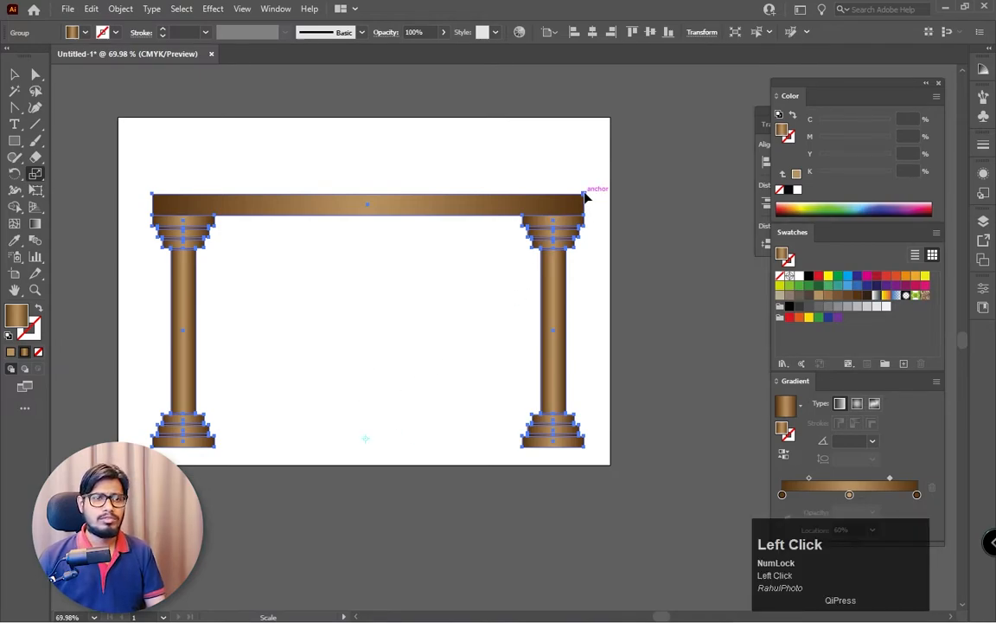
drag(584, 197, 498, 251)
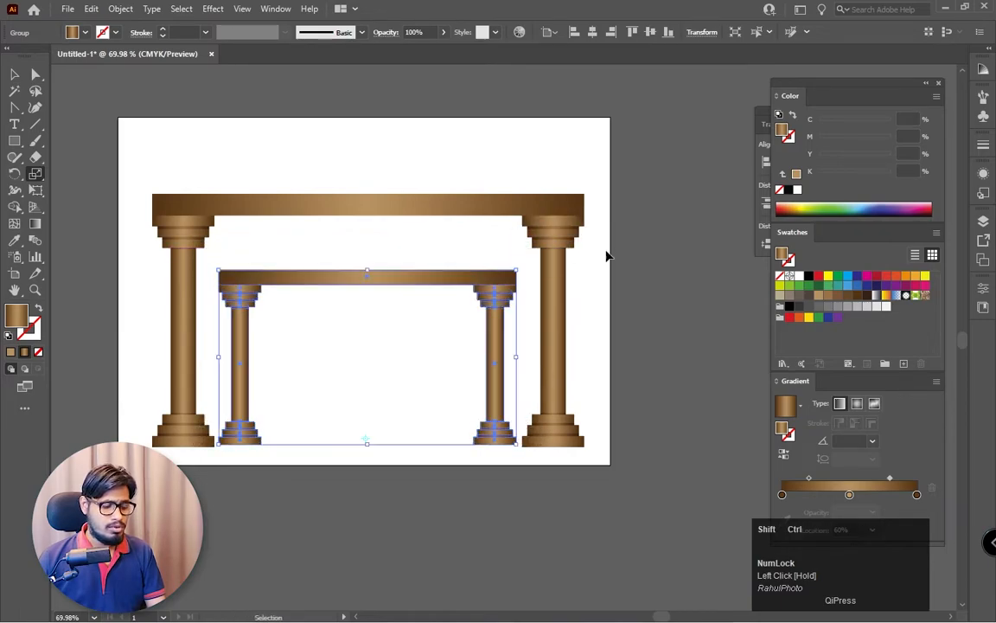
key(ctrl+d)
key(ctrl+d)
key(ctrl+d)
key(ctrl+d)
key(ctrl+d)
key(ctrl+d)
key(ctrl+d)
key(ctrl+d)
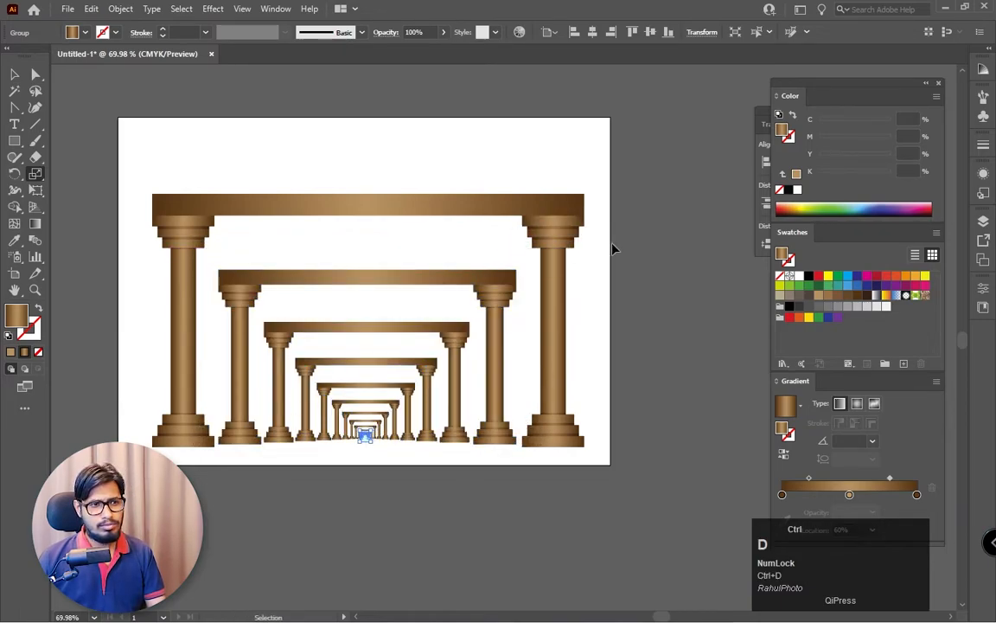
key(ctrl+d)
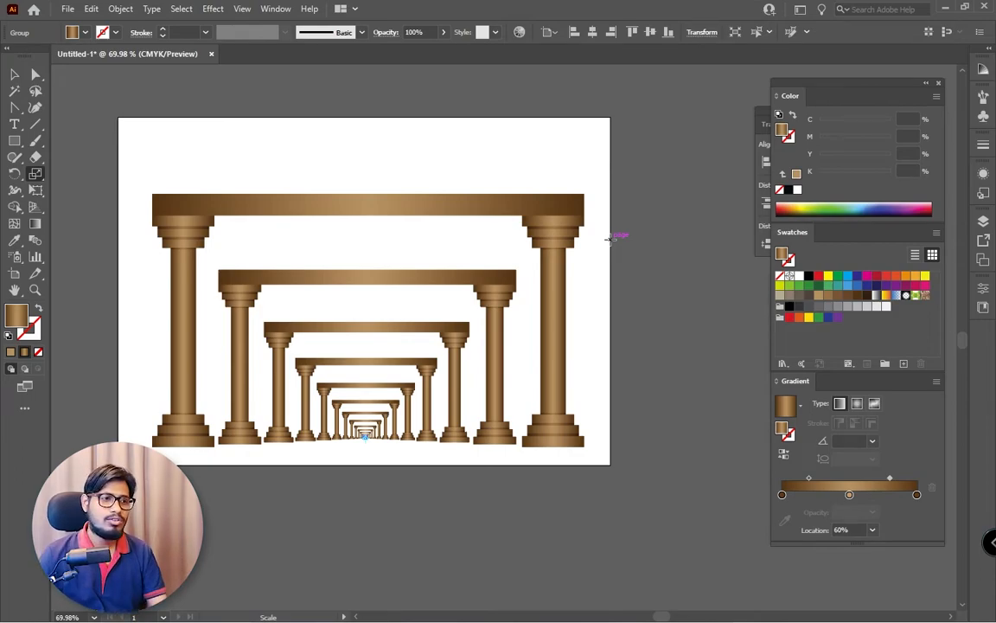
- Undo all frame copies scaled toward the point between the column bases
key(ctrl+z)
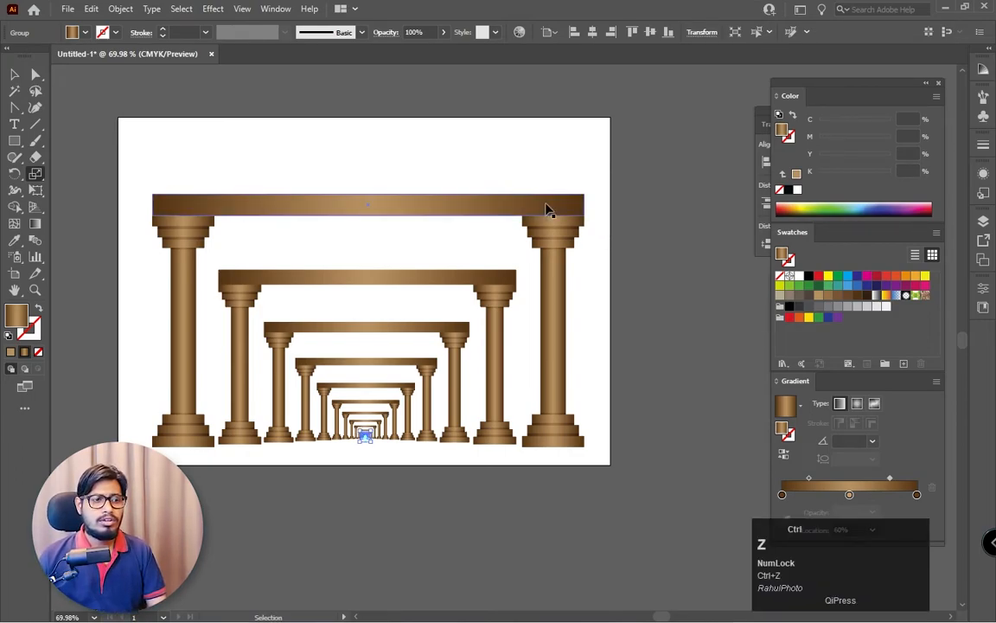
key(ctrl+z)
key(ctrl+z)
key(ctrl+z)
key(ctrl+z)
key(ctrl+z)
key(ctrl+z)
key(ctrl+z)
key(ctrl+z)
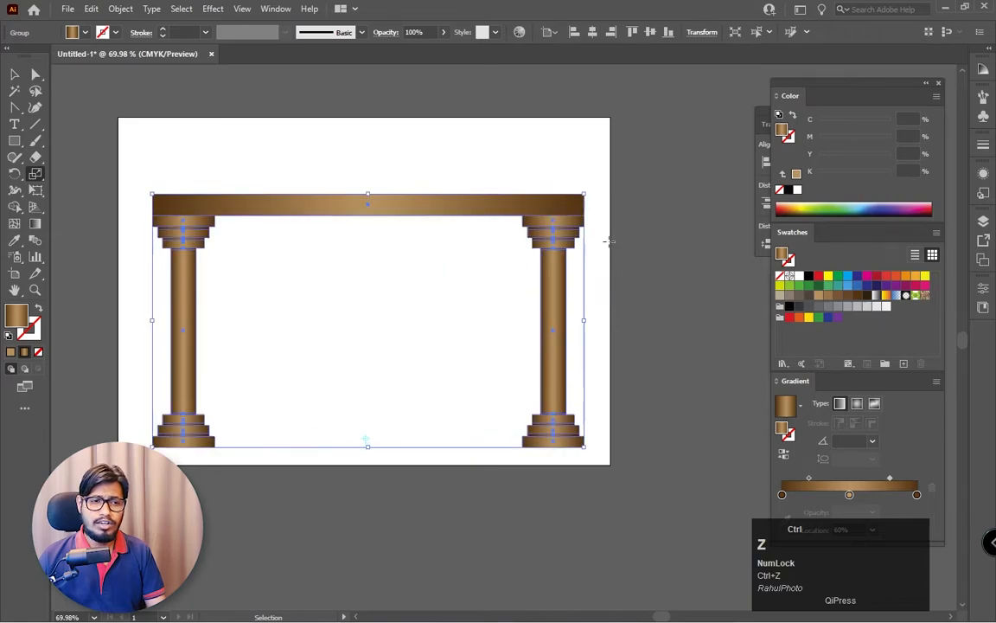
- Make a reduced frame copy scaled about a point inside the frame's upper-left area, and repeat the transformation
click(564, 207)
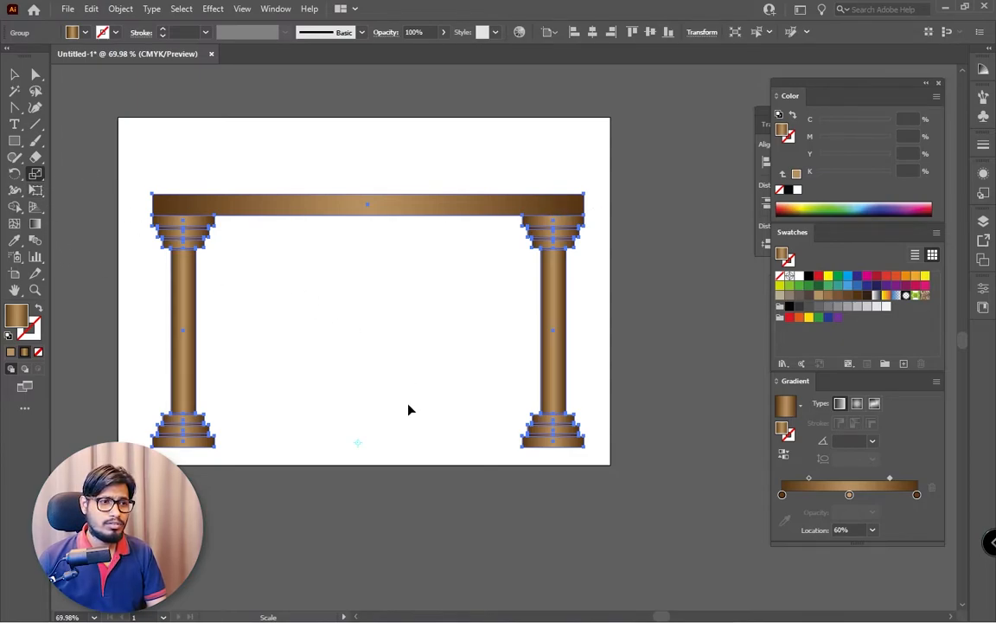
click(359, 443)
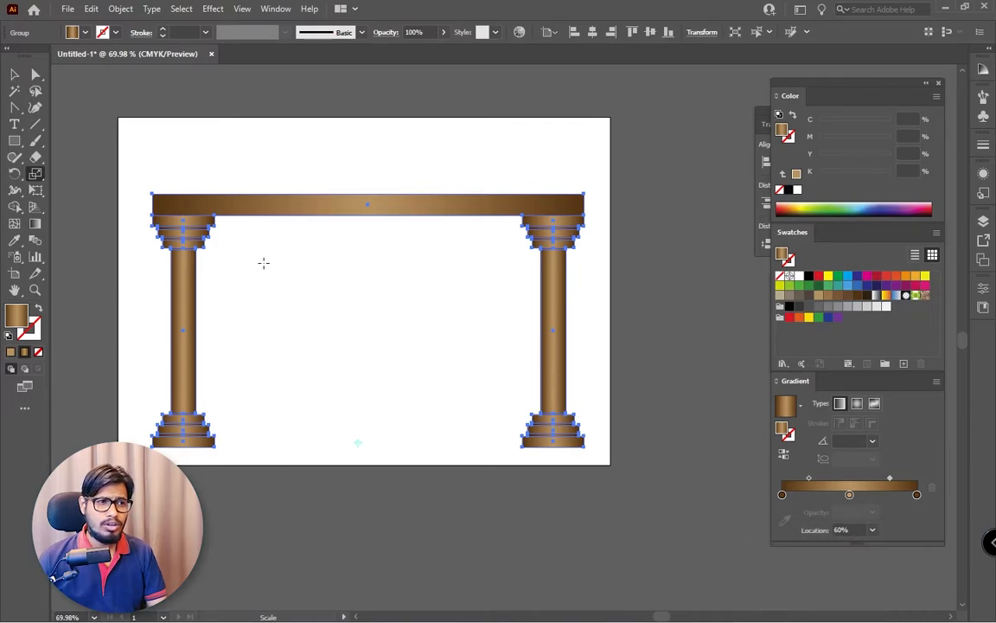
click(264, 262)
drag(582, 197, 497, 241)
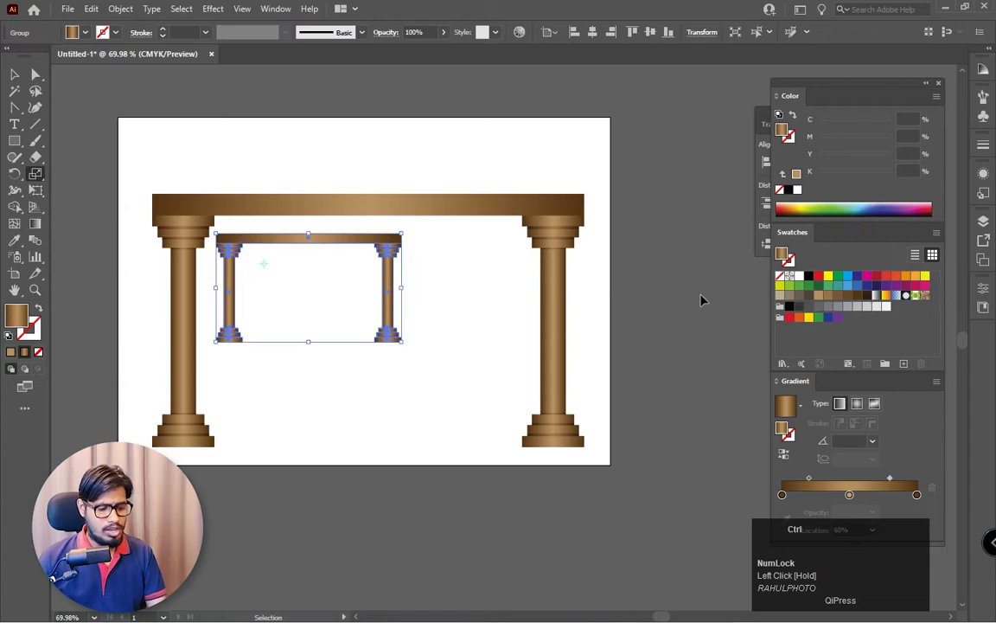
key(ctrl+d)
key(ctrl+d)
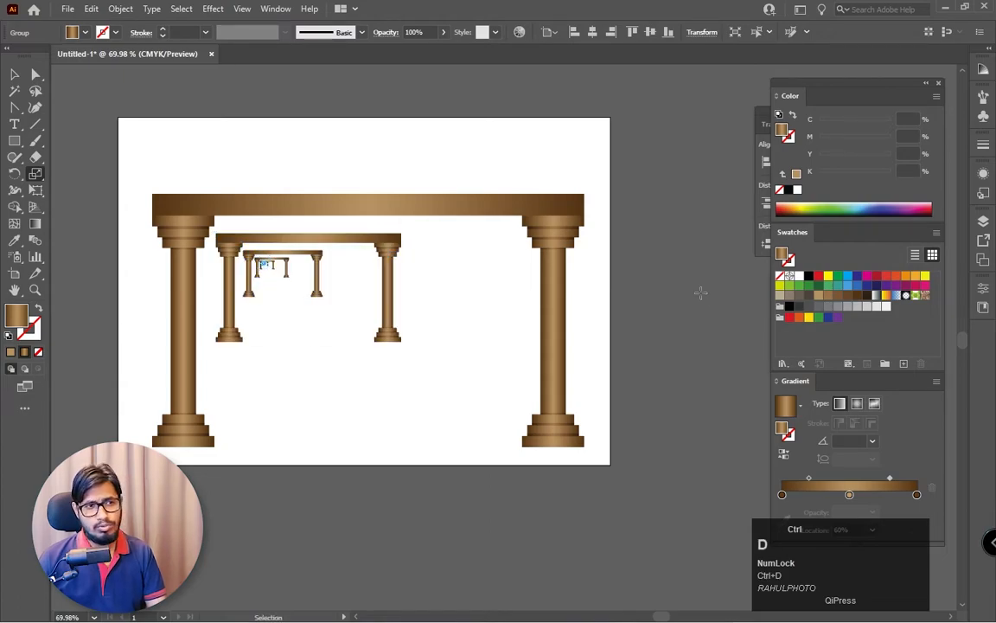
- Undo the frame copies scaled toward the frame's upper-left area
key(ctrl+z)
key(ctrl+z)
key(ctrl+z)
key(ctrl+z)
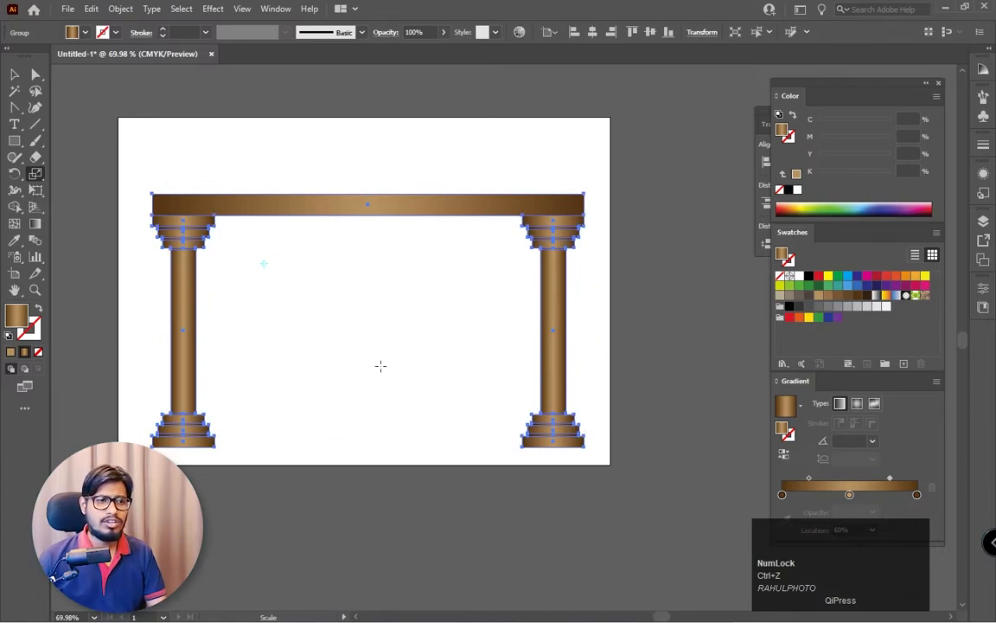
- Make a slightly smaller proportional frame copy scaled about a point near the frame's center, and repeat it into a dense colonnade
click(375, 336)
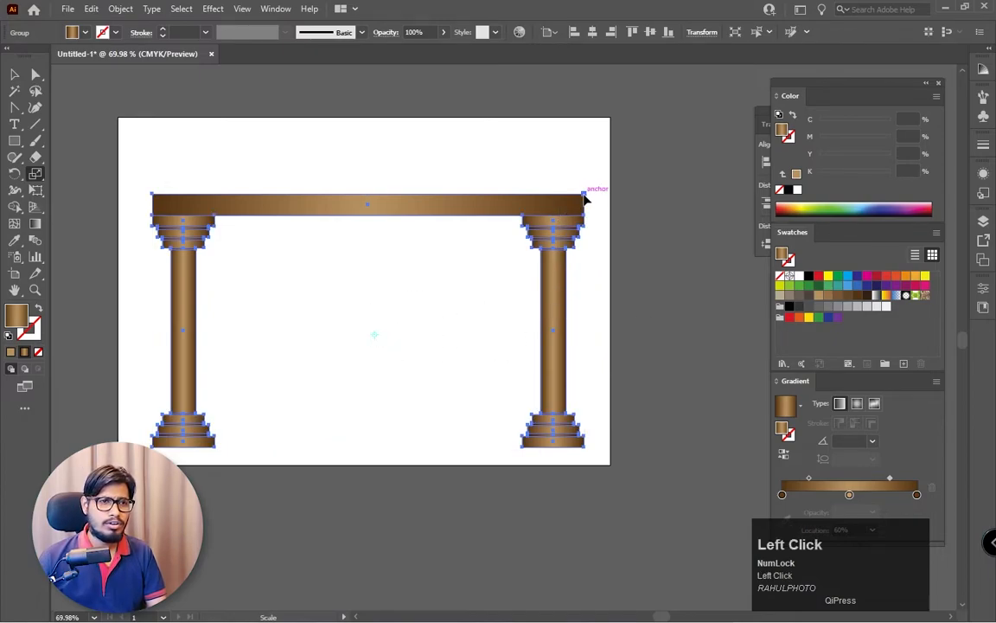
drag(583, 195, 556, 225)
key(ctrl+d)
key(ctrl+d)
key(ctrl+d)
key(ctrl+d)
key(ctrl+d)
key(ctrl+d)
key(ctrl+d)
key(ctrl+d)
key(ctrl+d)
key(ctrl+d)
key(ctrl+d)
key(ctrl+d)
key(ctrl+d)
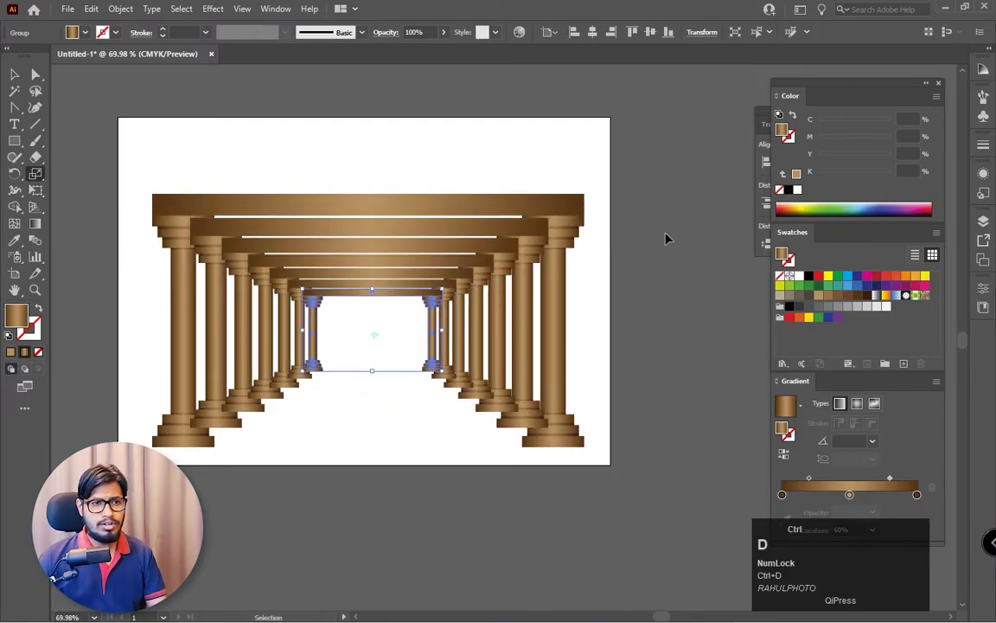
key(ctrl+d)
key(ctrl+d)
key(ctrl+d)
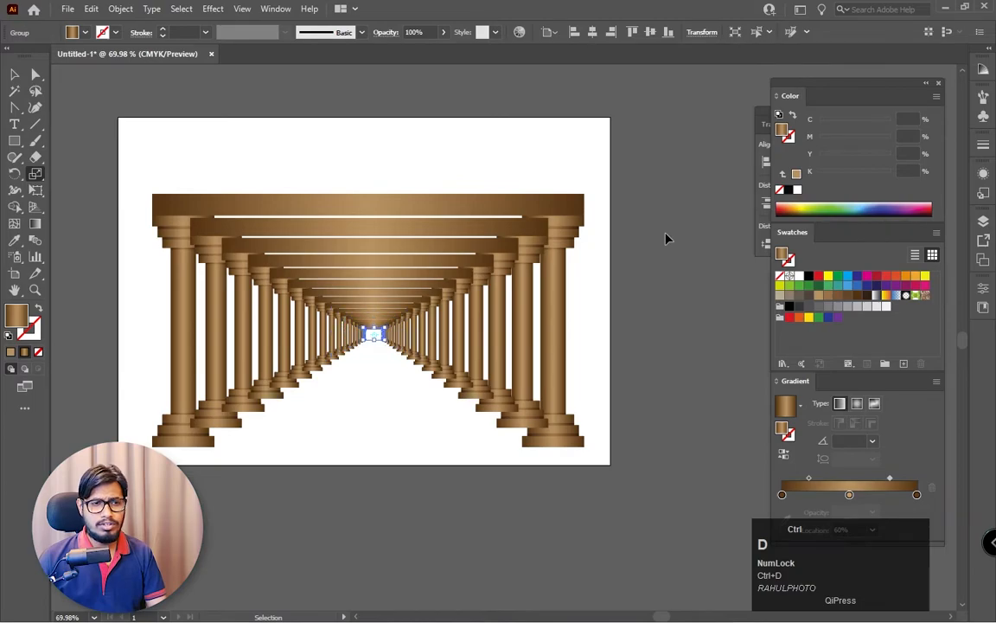
- Select every frame except the outermost one and send the selection to the back
click(14, 75)
click(653, 349)
key(z)
mouse_move(511, 373)
mouse_down()
mouse_move(583, 422)
mouse_move(511, 390)
mouse_up()
click(14, 74)
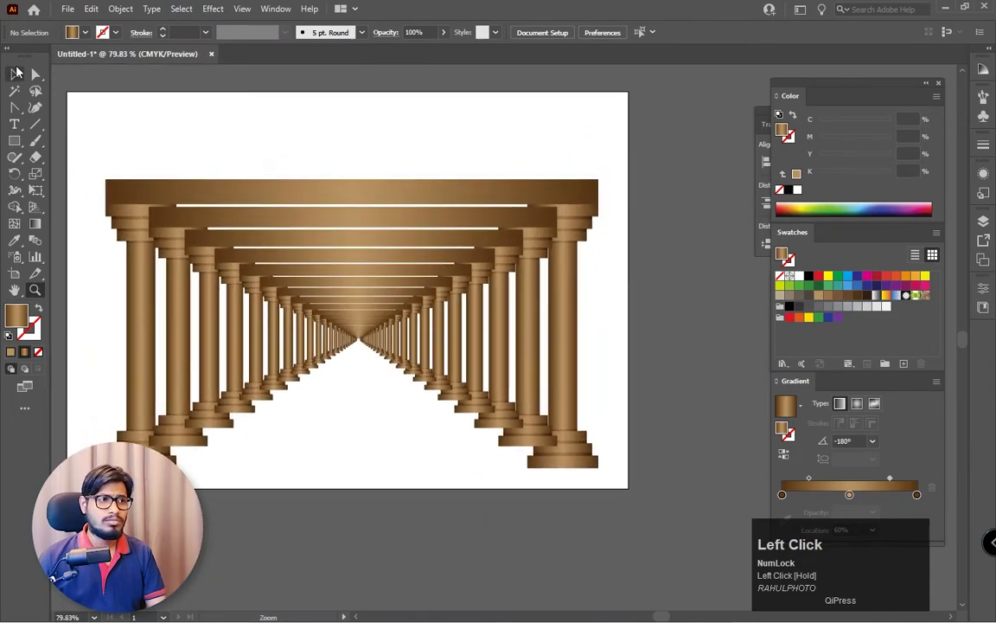
drag(337, 421, 651, 447)
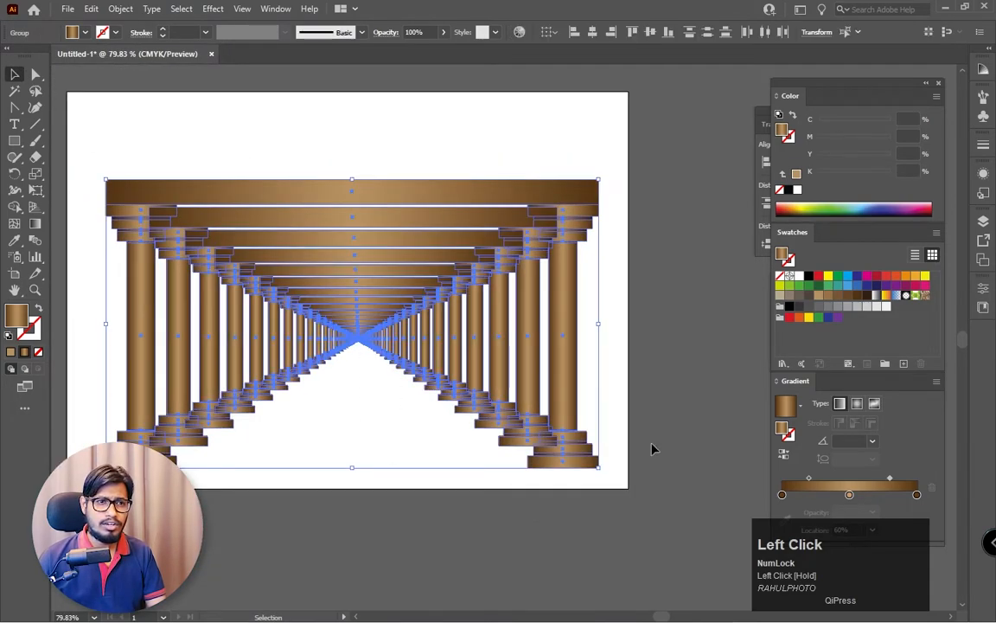
shift+click(558, 312)
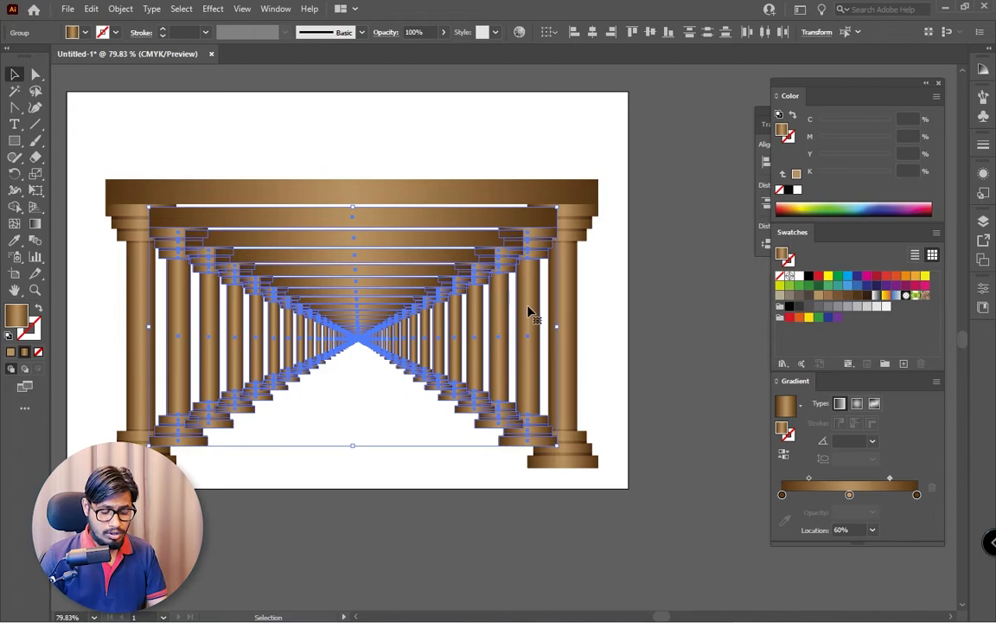
ctrl+shift+click(530, 312)
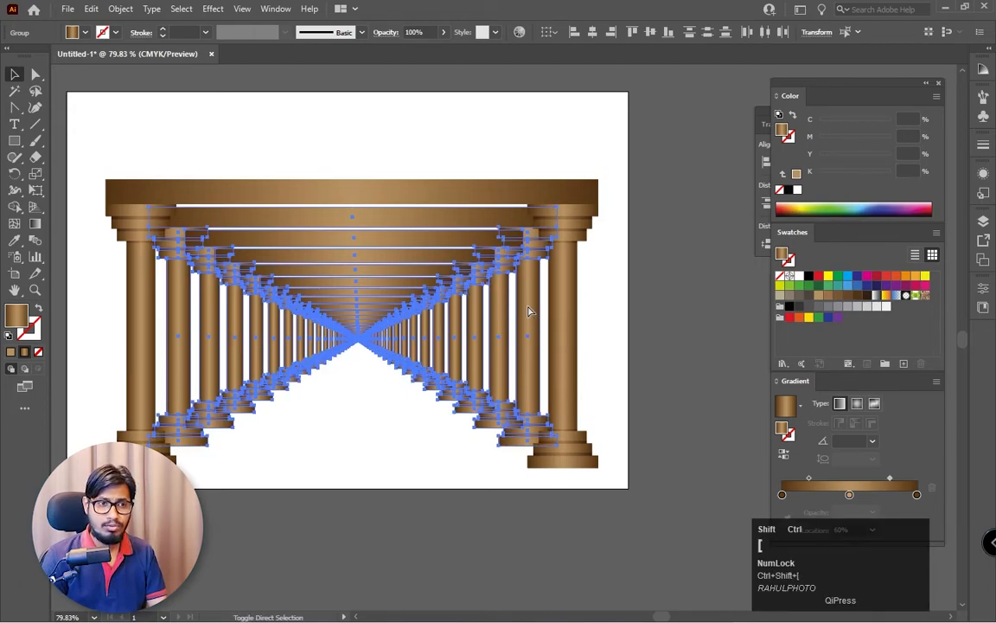
key(ctrl+shift+bracketleft)
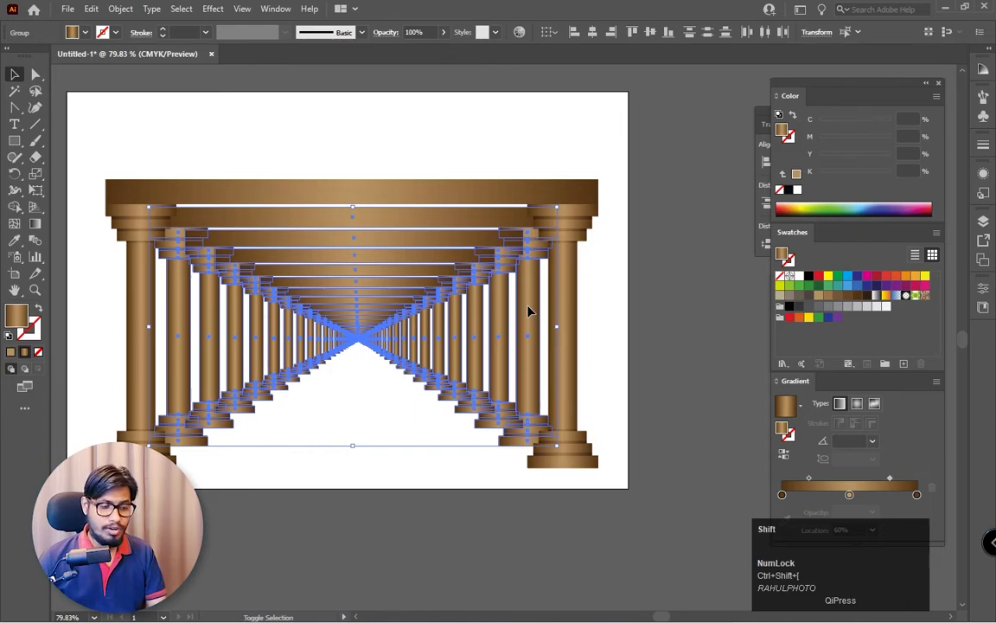
- Remove the second and third outermost frames from the selection in turn, sending the remaining frames to the back each time
shift+click(530, 312)
ctrl+shift+click(530, 312)
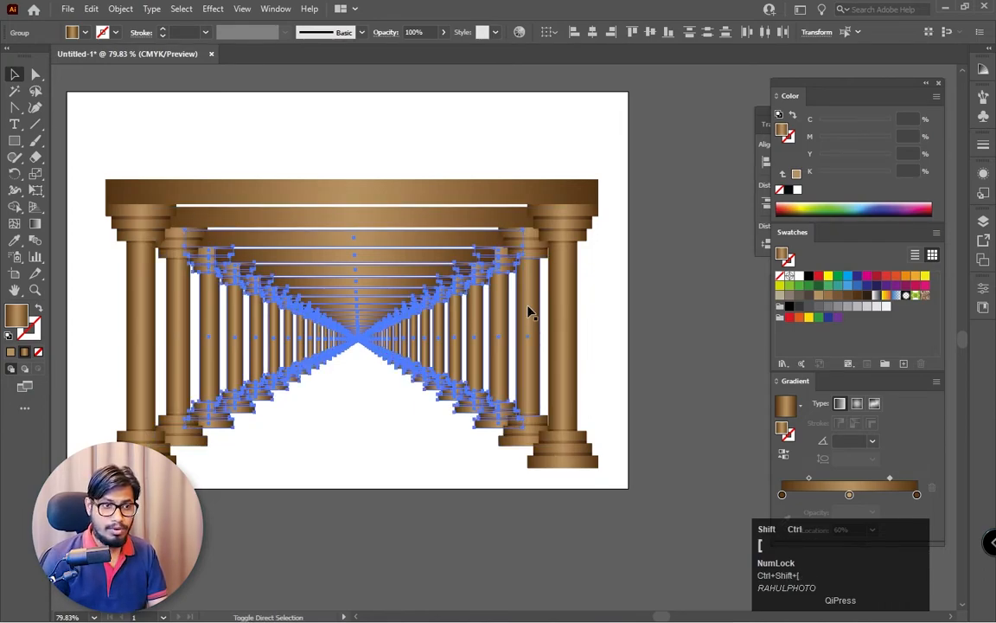
shift+click(499, 307)
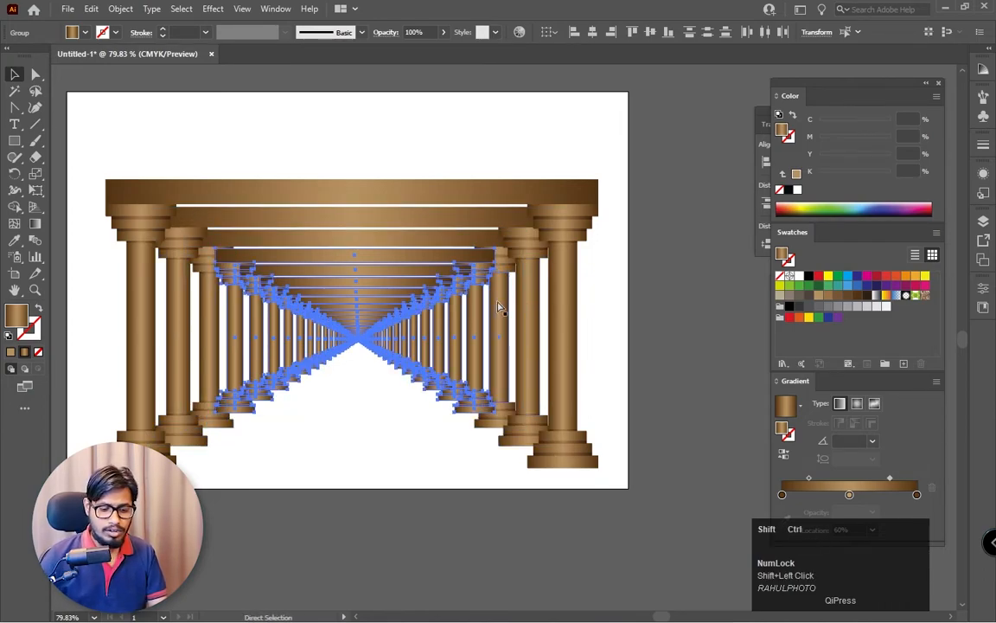
key(ctrl+shift+bracketleft)
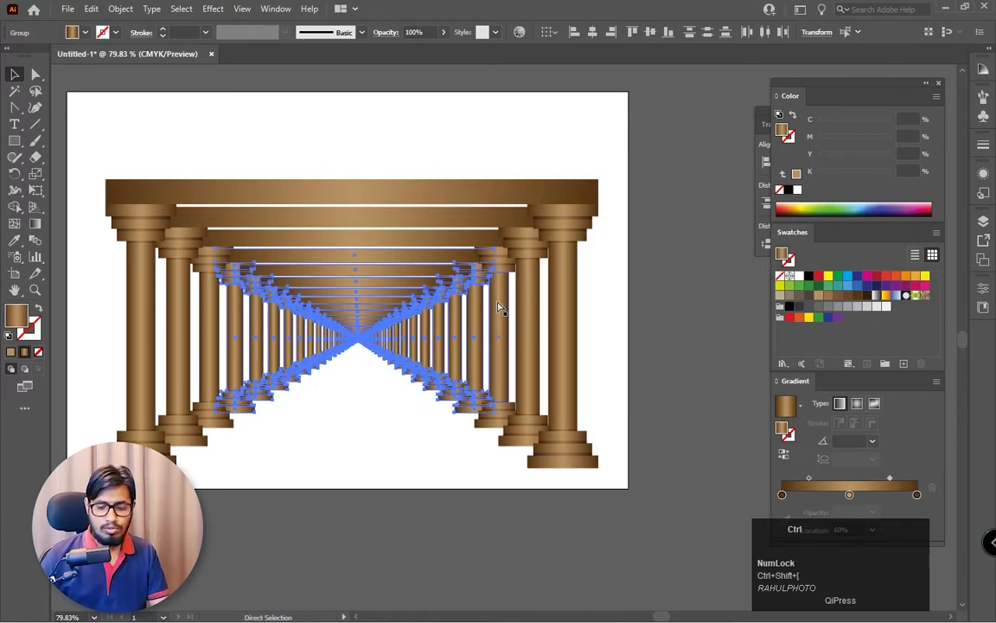
- Continue inward through the fourth to sixth frames, dropping each from the selection and sending the rest to the back
key(ctrl+equal)
key(ctrl+equal)
key(ctrl+equal)
drag(503, 311, 347, 305)
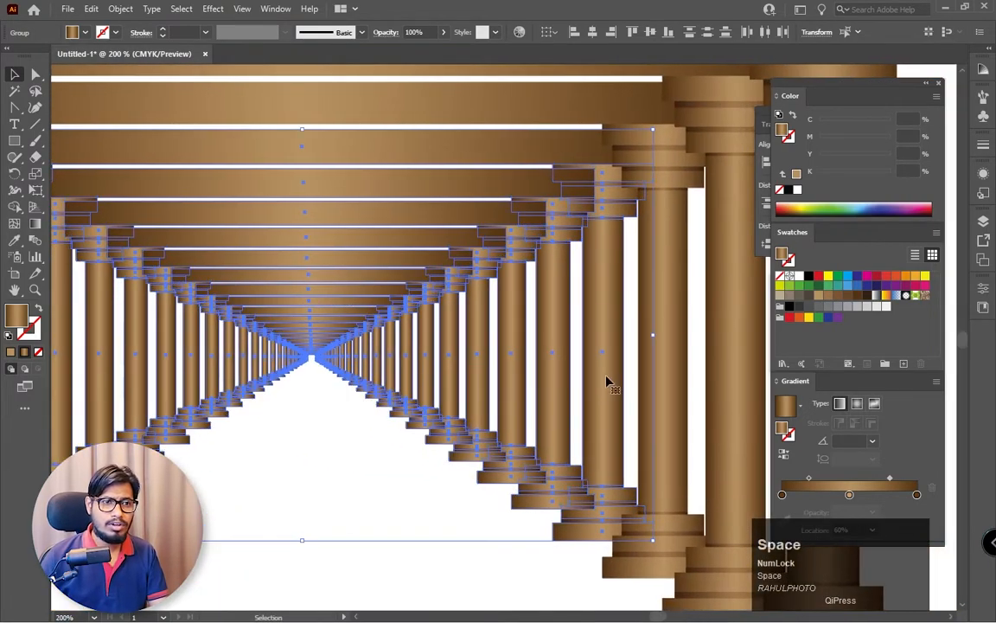
key(ctrl+shift+bracketleft)
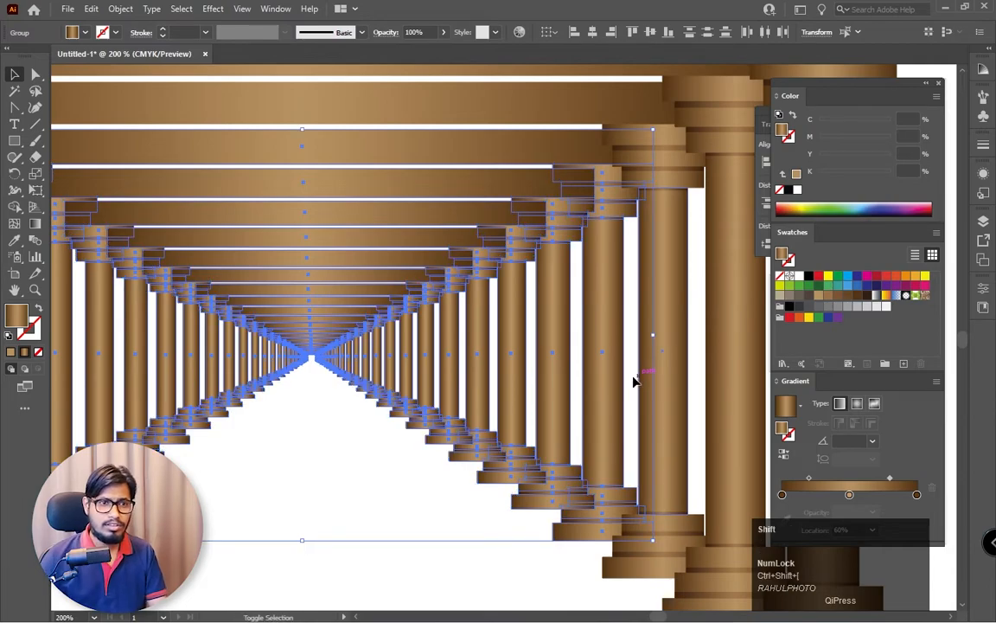
shift+click(638, 380)
key(ctrl+shift+bracketleft)
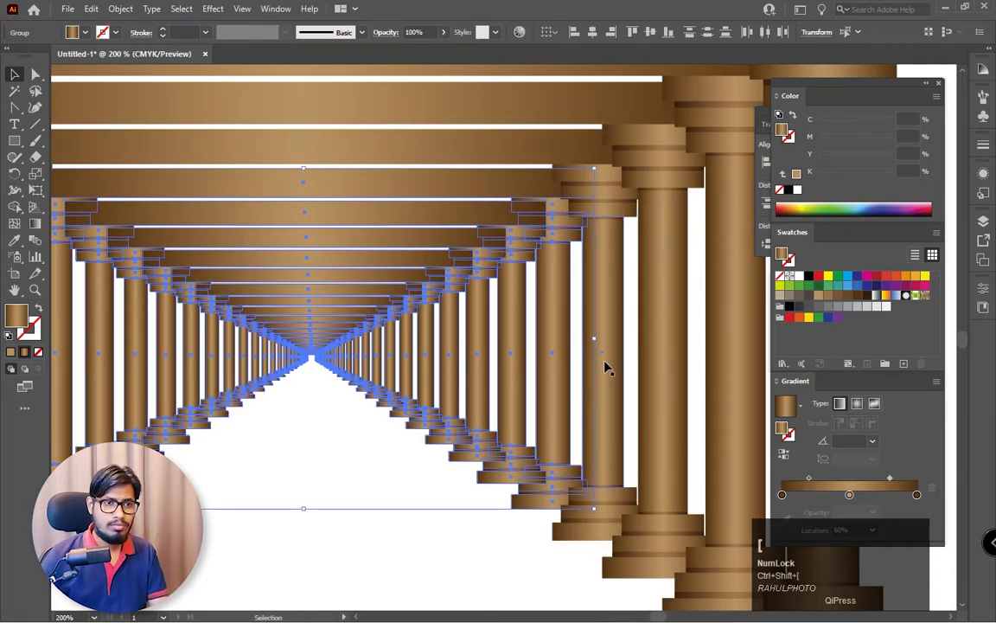
shift+click(624, 361)
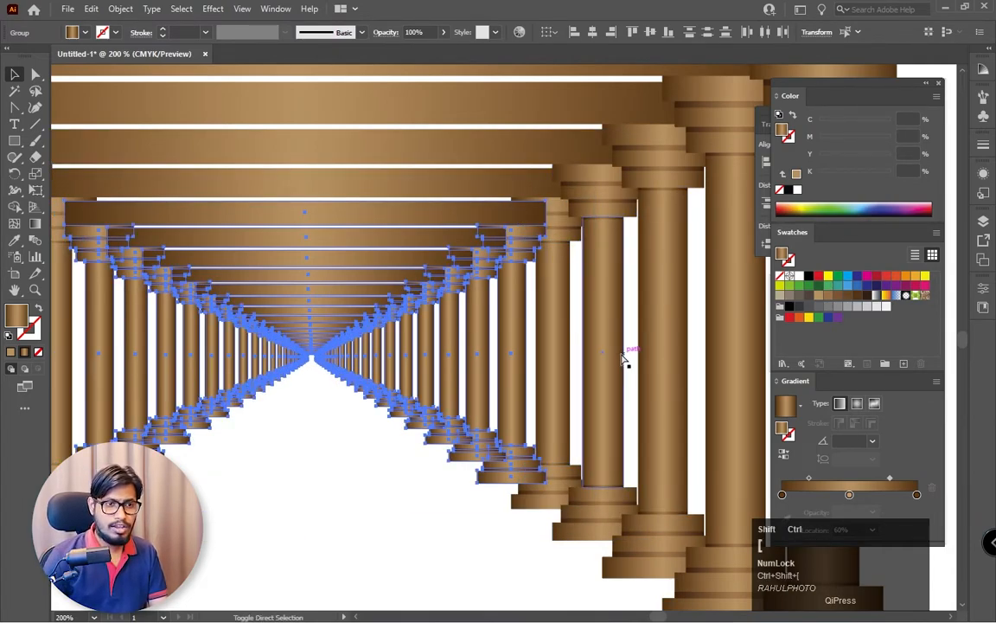
shift+click(563, 326)
shift+click(517, 324)
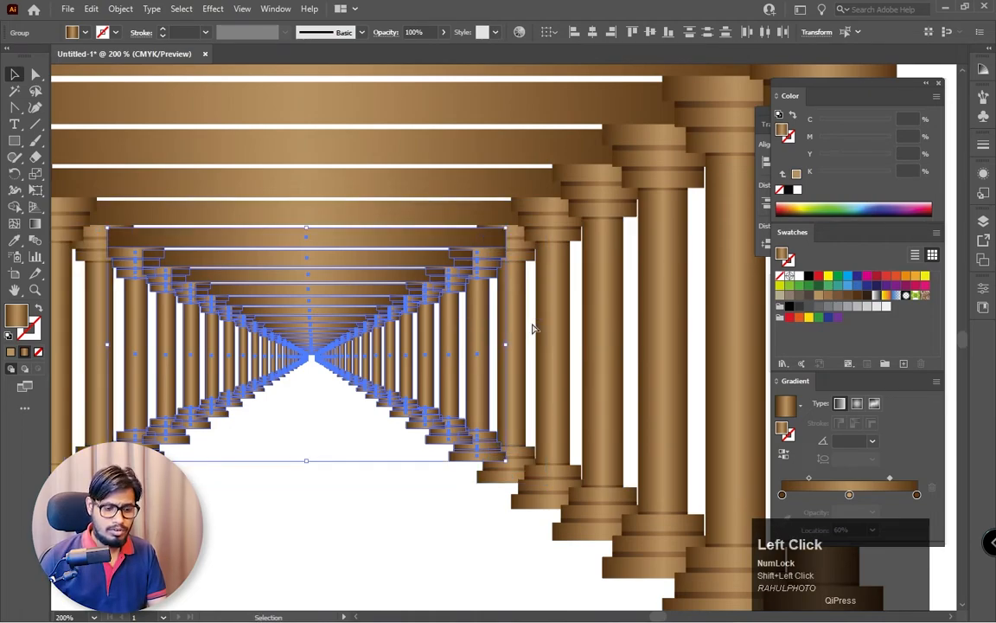
- Drop the seventh to twelfth frames from the selection one by one, sending the remaining inner frames behind each
shift+click(480, 339)
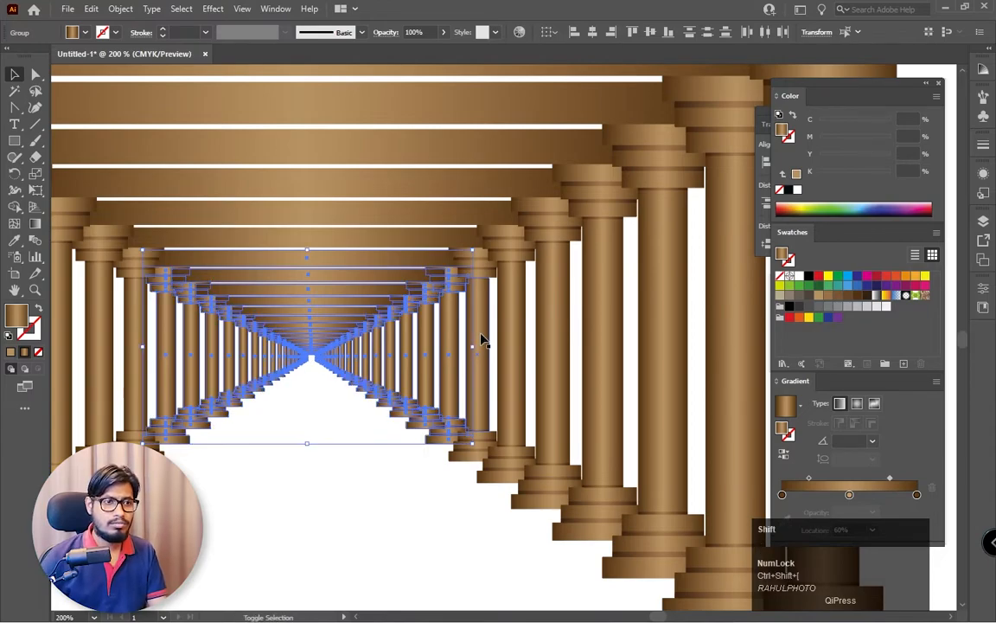
shift+click(456, 336)
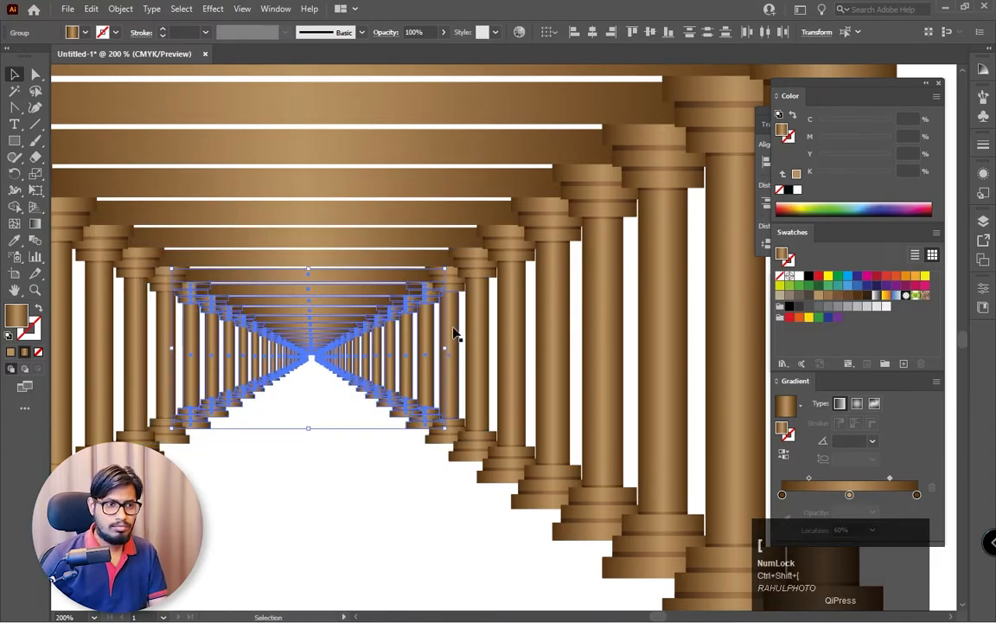
shift+click(436, 342)
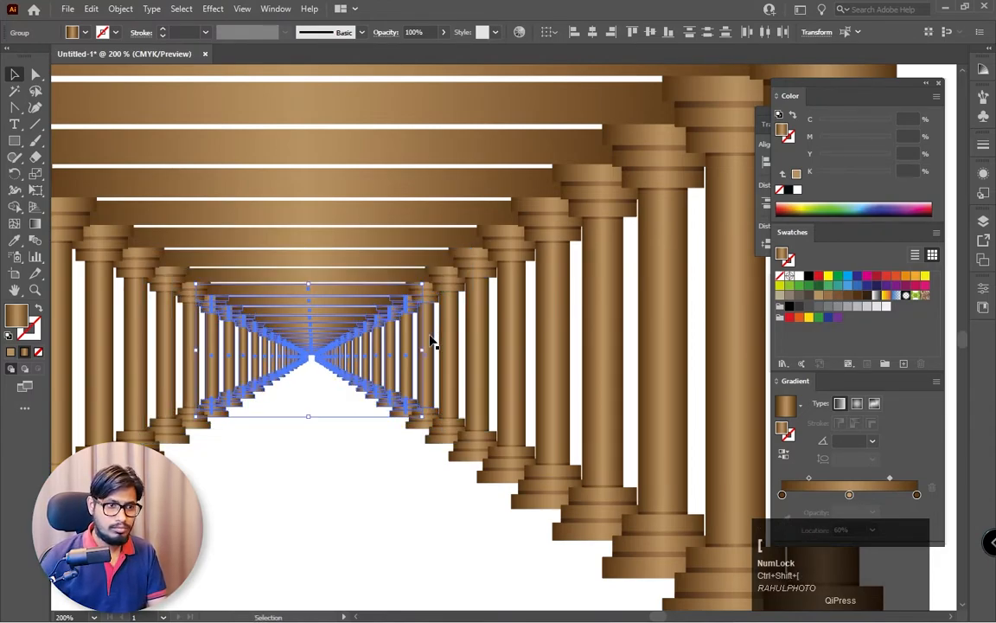
shift+click(417, 345)
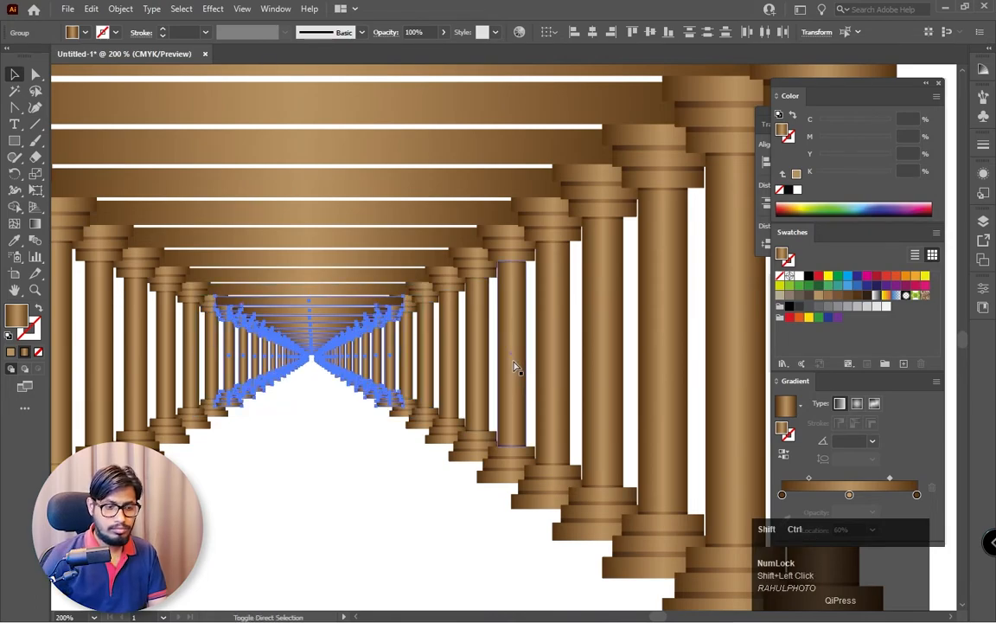
key(ctrl+shift+bracketleft)
shift+click(394, 344)
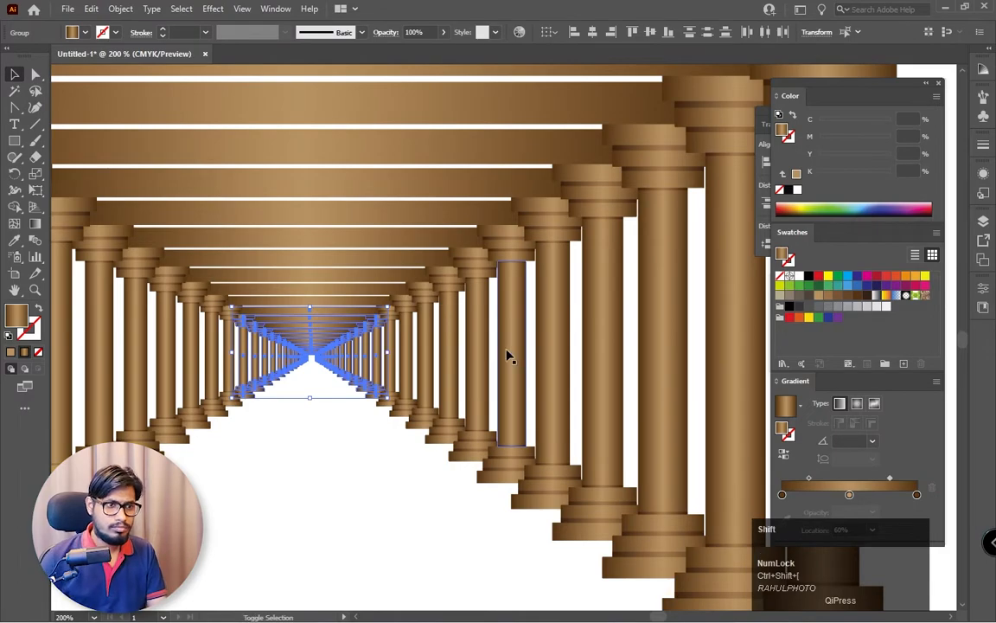
shift+click(384, 348)
key(ctrl+shift+bracketleft)
- Deselect the frames and examine the stacking order across the whole colonnade
key(ctrl+minus)
key(ctrl+minus)
key(ctrl+minus)
key(ctrl+minus)
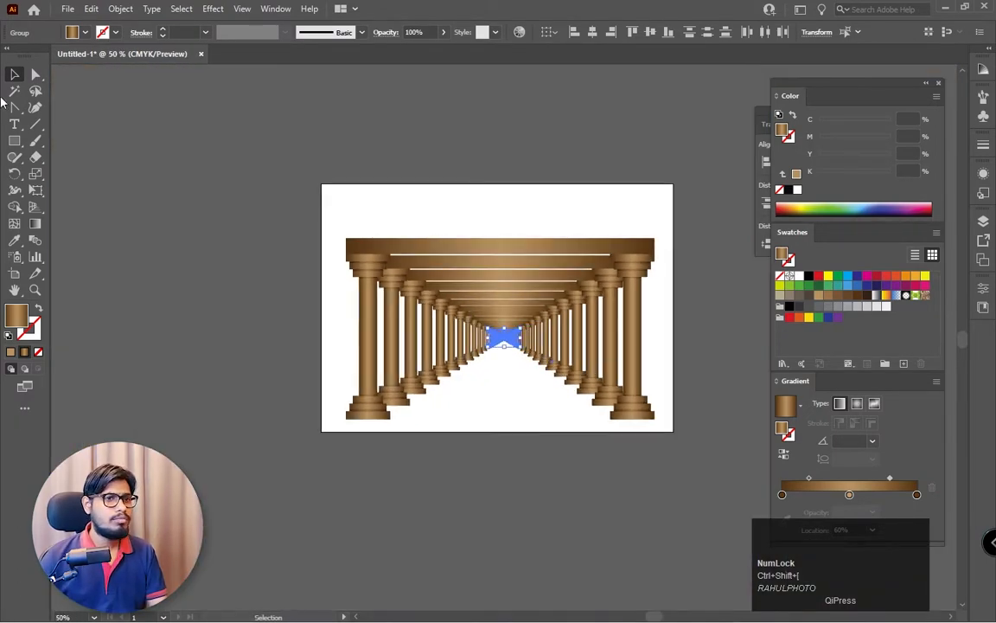
click(143, 205)
key(z)
drag(467, 296, 615, 482)
drag(467, 323, 435, 301)
key(space)
drag(525, 329, 451, 291)
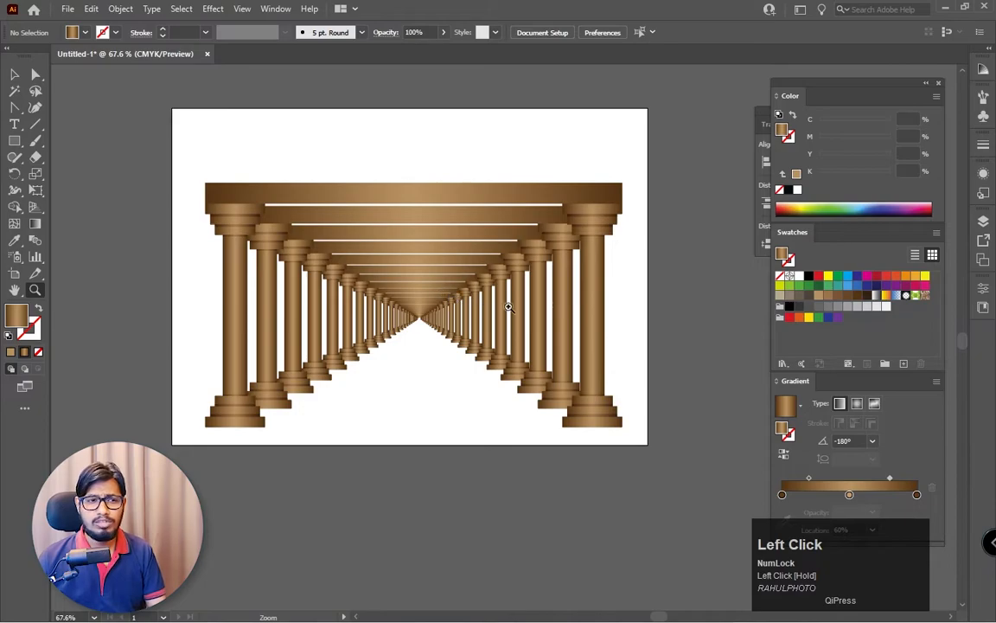
mouse_move(563, 301)
mouse_down()
mouse_move(547, 296)
mouse_move(574, 316)
mouse_up()
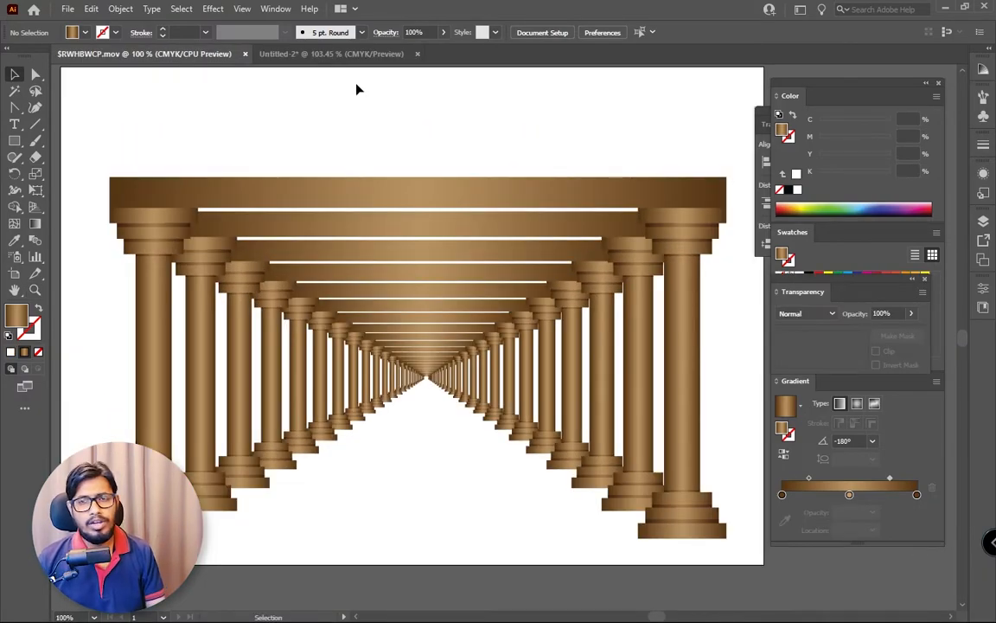
- Switch to the blank Untitled-2 document and draw a square in the upper-left area of its artboard
click(311, 56)
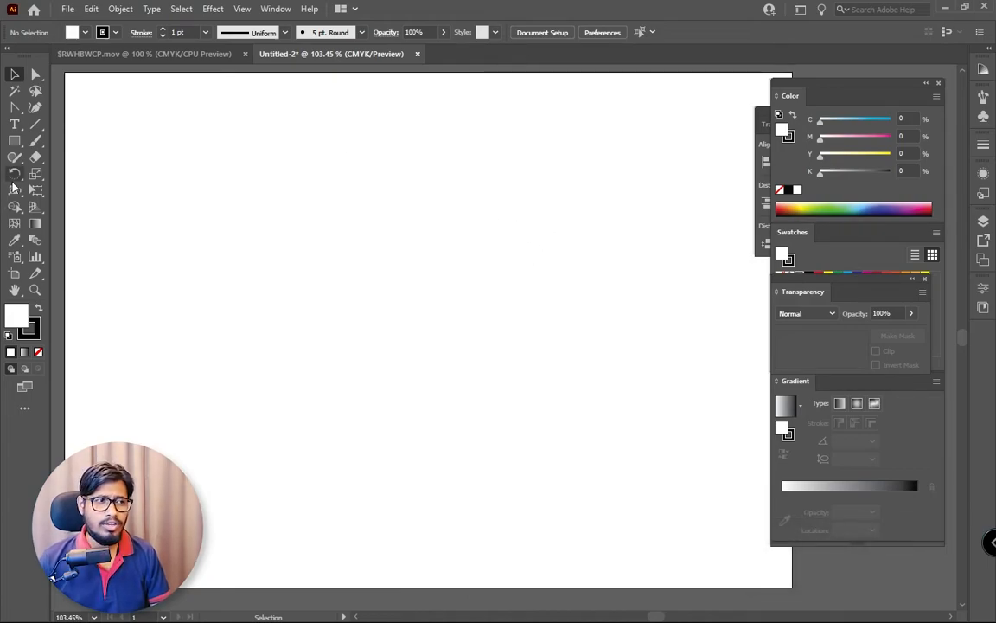
click(14, 140)
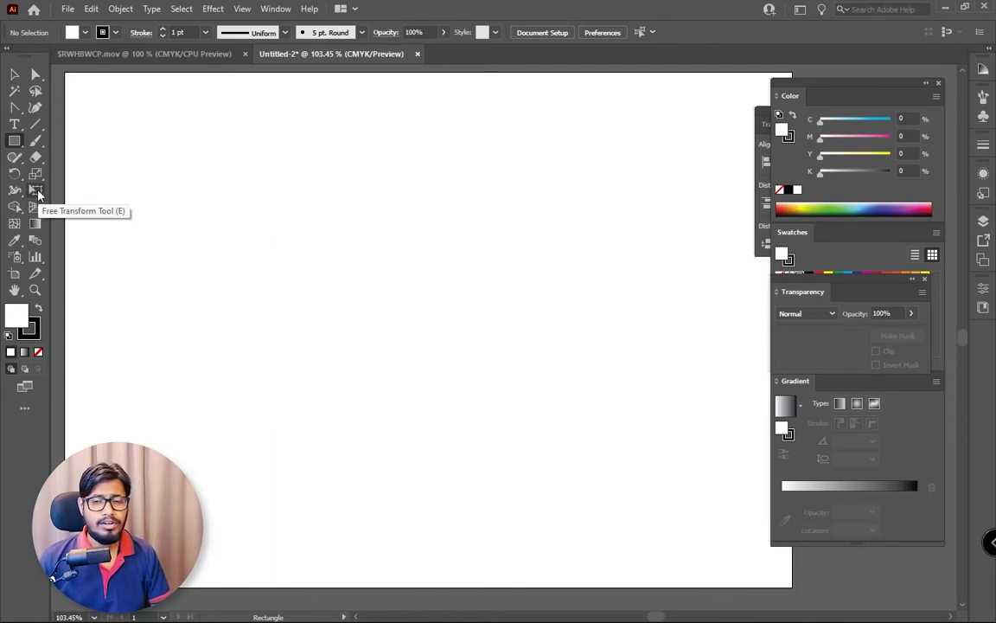
click(14, 140)
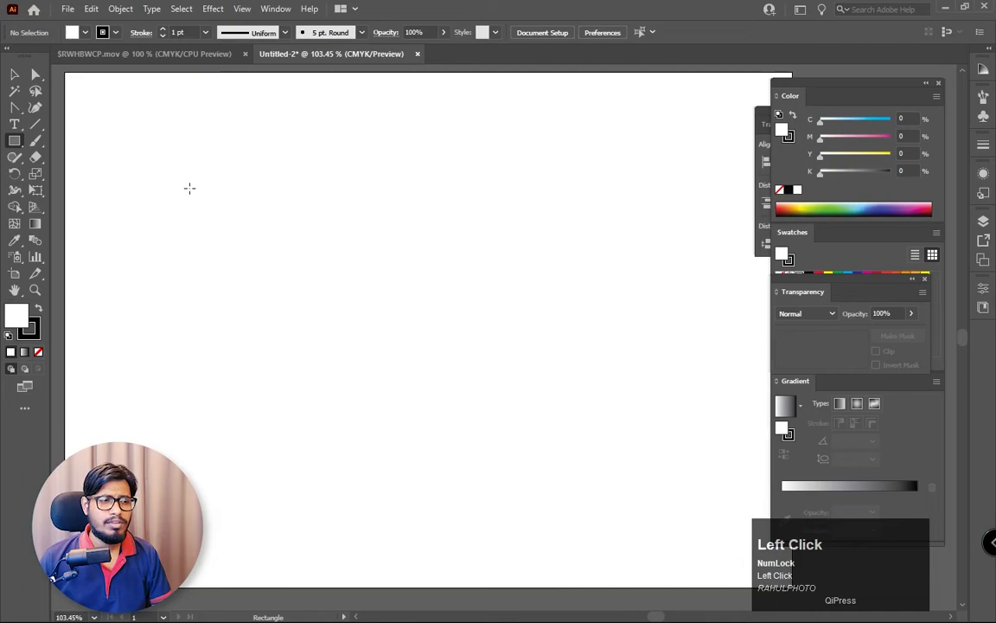
right_click(35, 191)
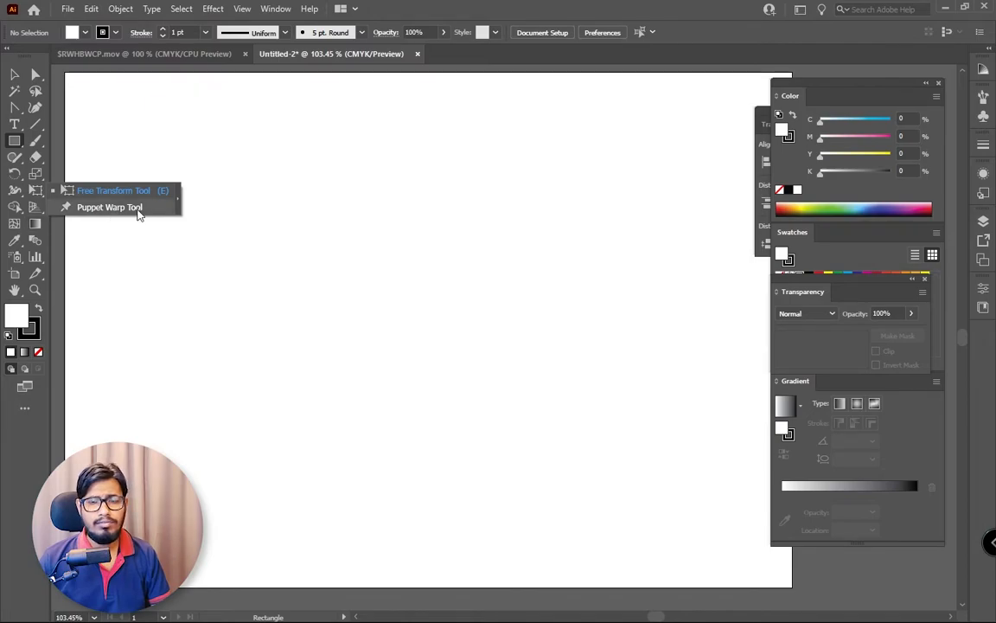
right_click(14, 141)
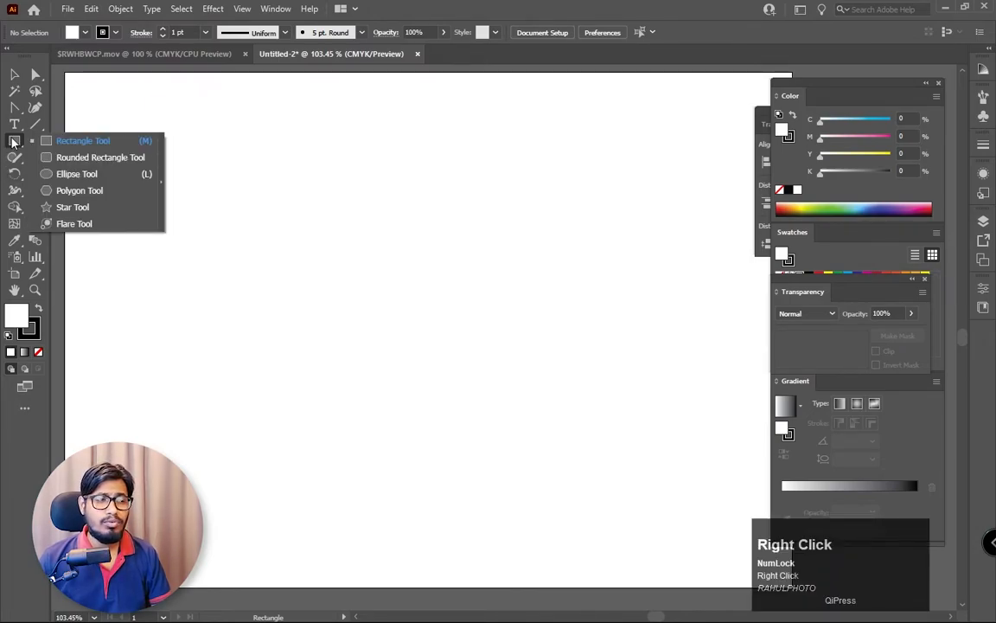
drag(239, 193, 431, 334)
key(space)
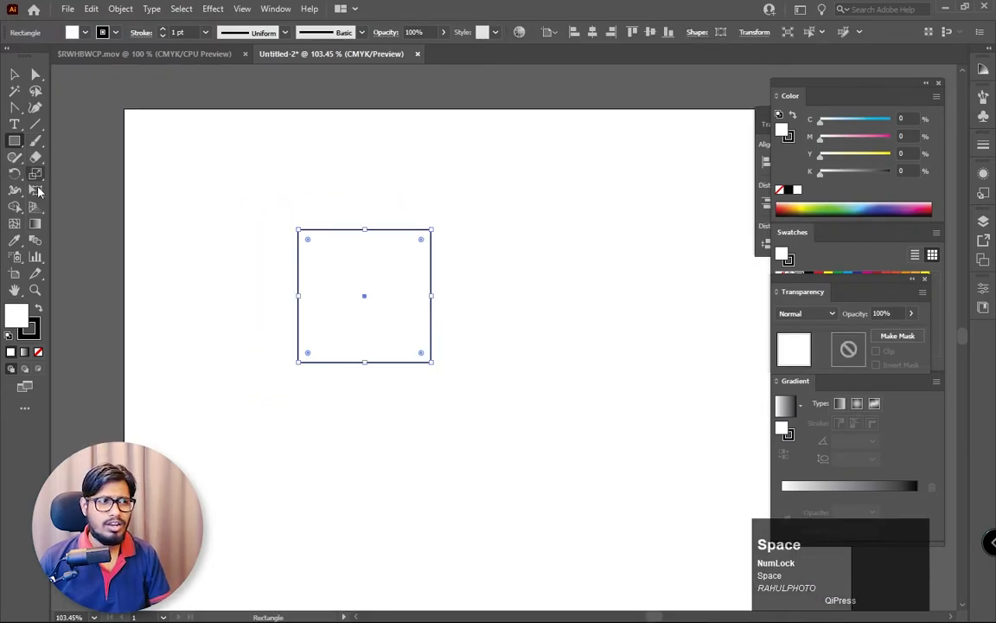
- Enlarge the square with Free Transform and try rotating it clockwise, then undo the rotation
click(37, 191)
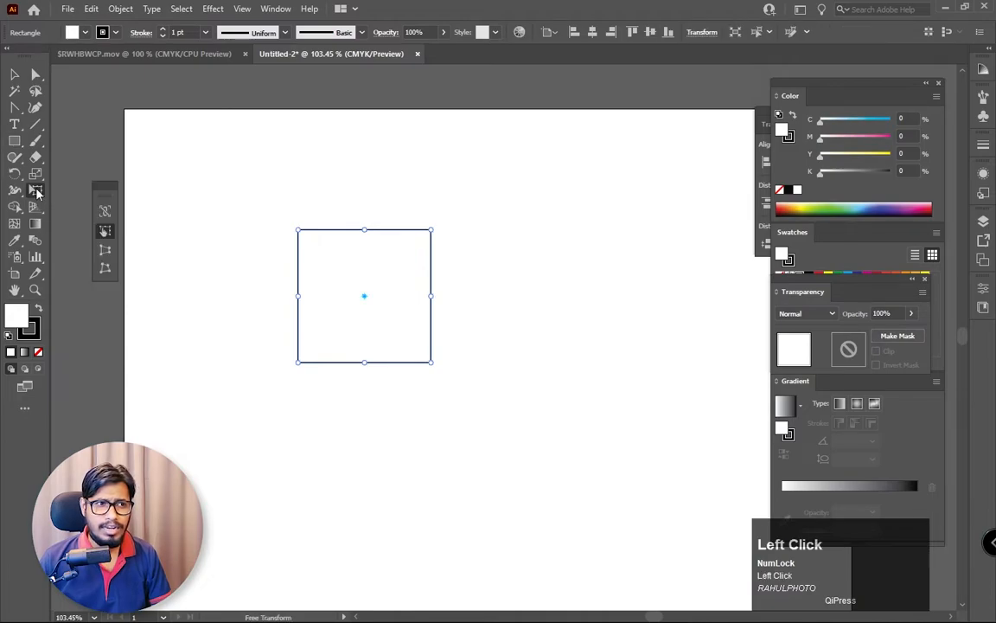
drag(102, 197, 220, 196)
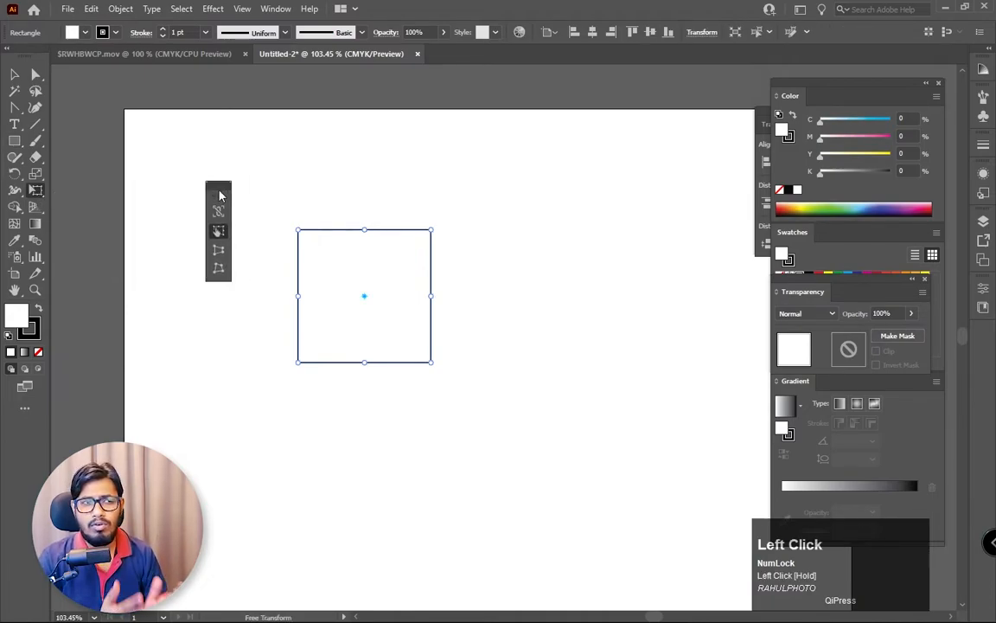
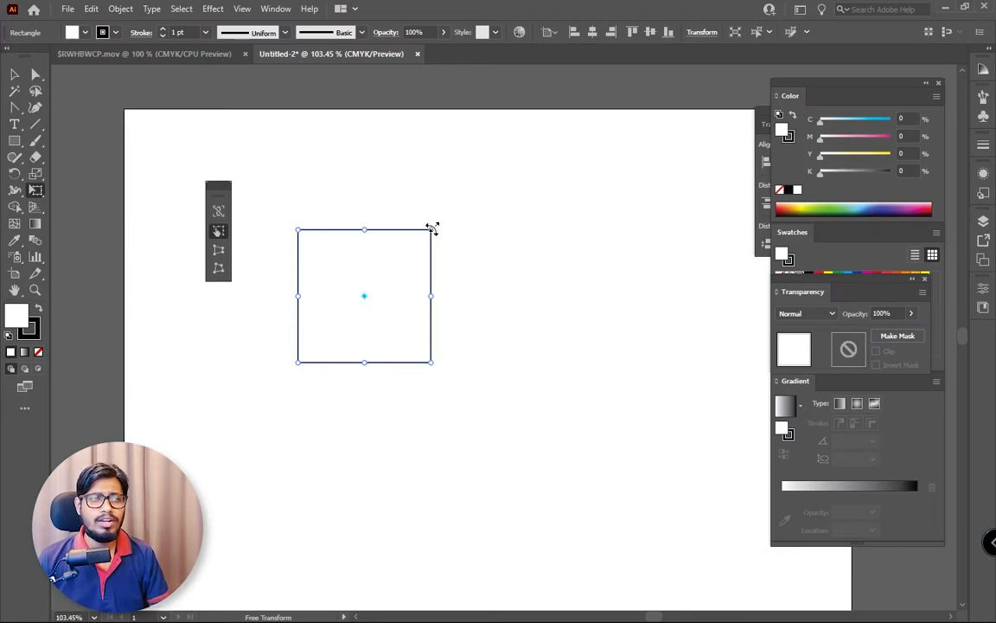
mouse_move(433, 230)
mouse_down()
mouse_move(491, 180)
mouse_move(437, 223)
mouse_up()
drag(491, 204, 513, 226)
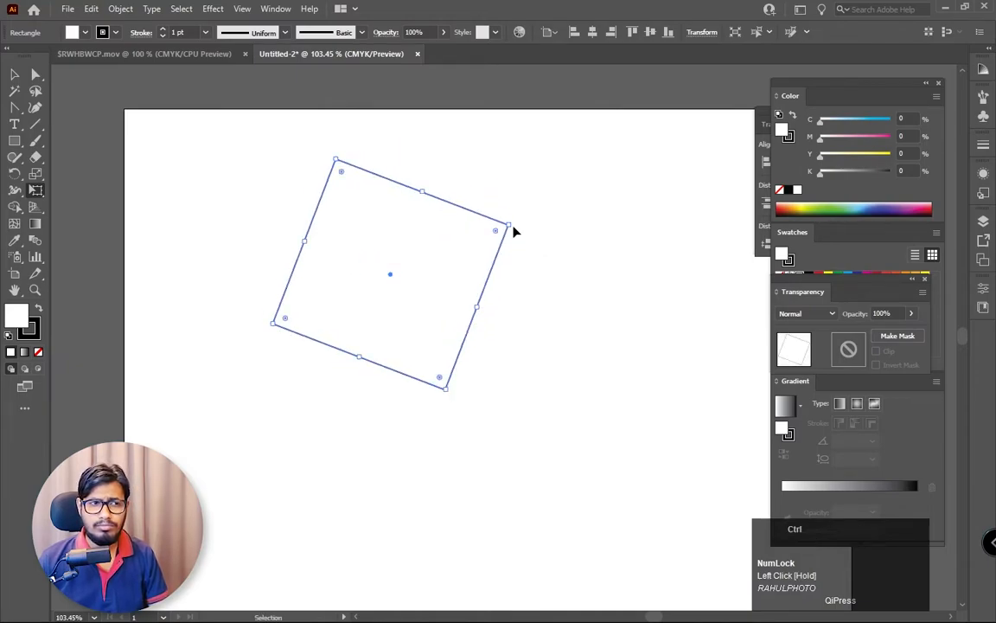
key(ctrl+z)
- Replace the enlarged square with a new square and place the Free Transform options clear of it
click(14, 75)
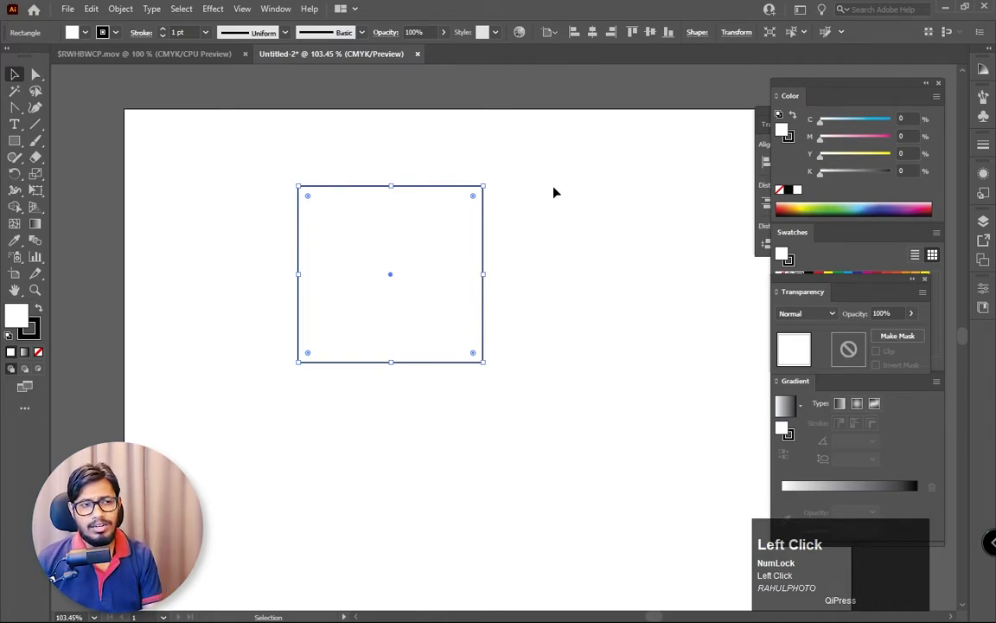
drag(553, 186, 269, 400)
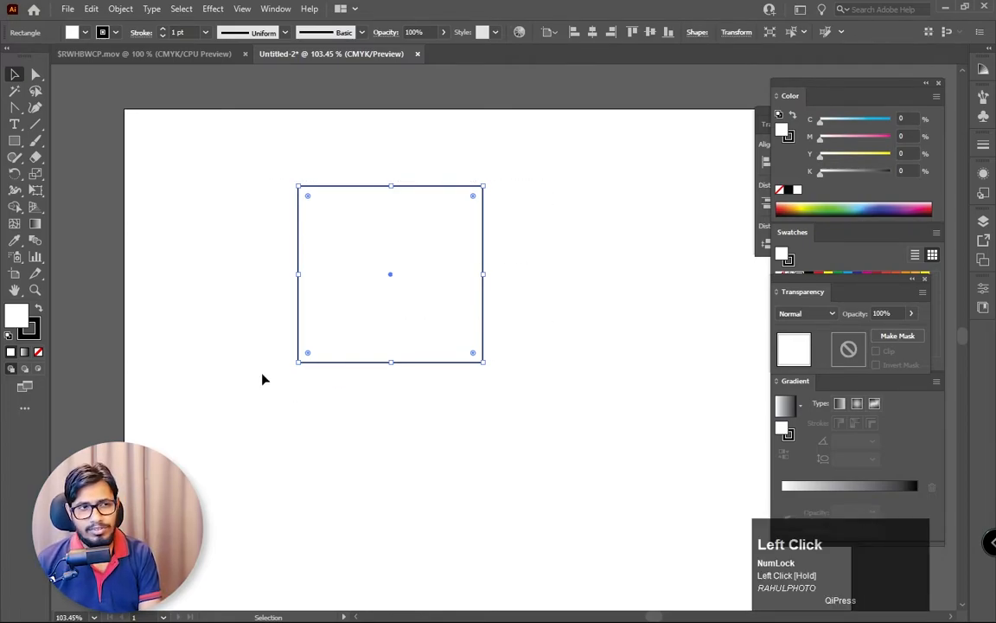
click(264, 379)
click(15, 124)
click(14, 140)
mouse_move(248, 237)
mouse_down()
mouse_move(349, 354)
mouse_move(408, 399)
mouse_move(404, 392)
mouse_up()
click(37, 191)
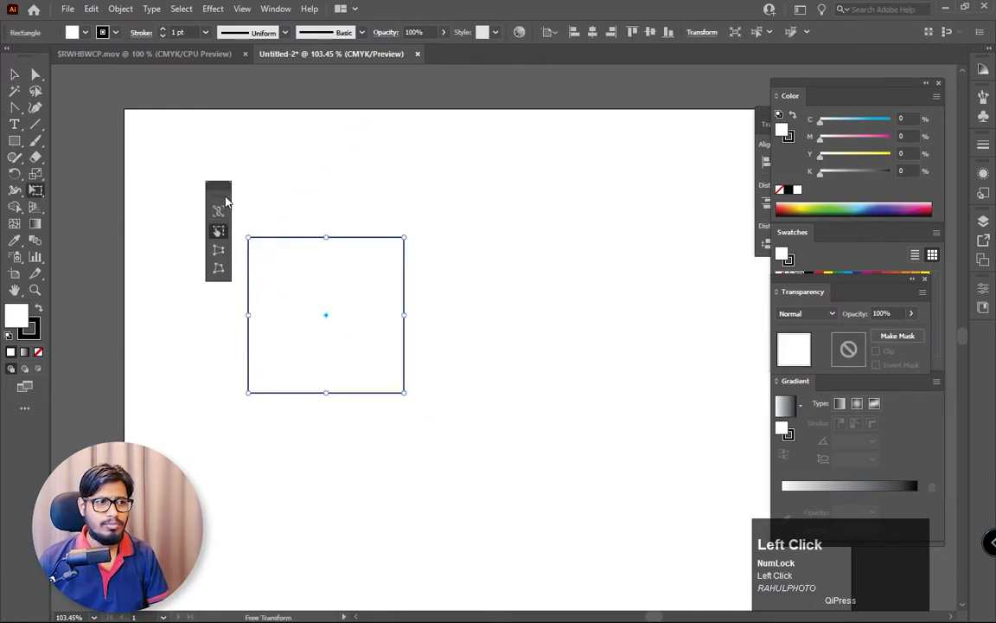
drag(216, 189, 163, 186)
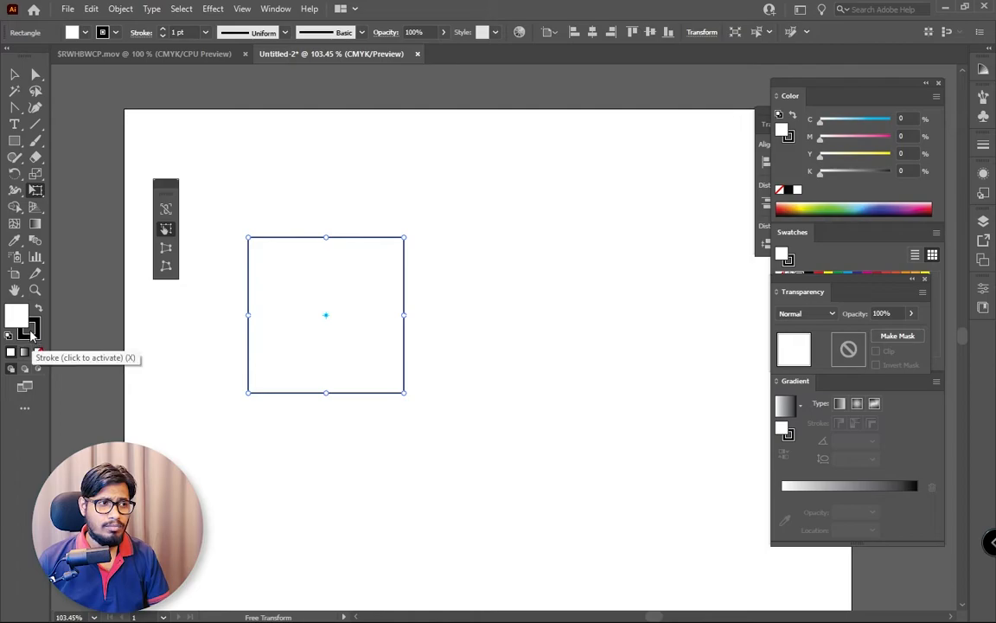
- Fill the square with 90% black and remove its stroke
click(31, 335)
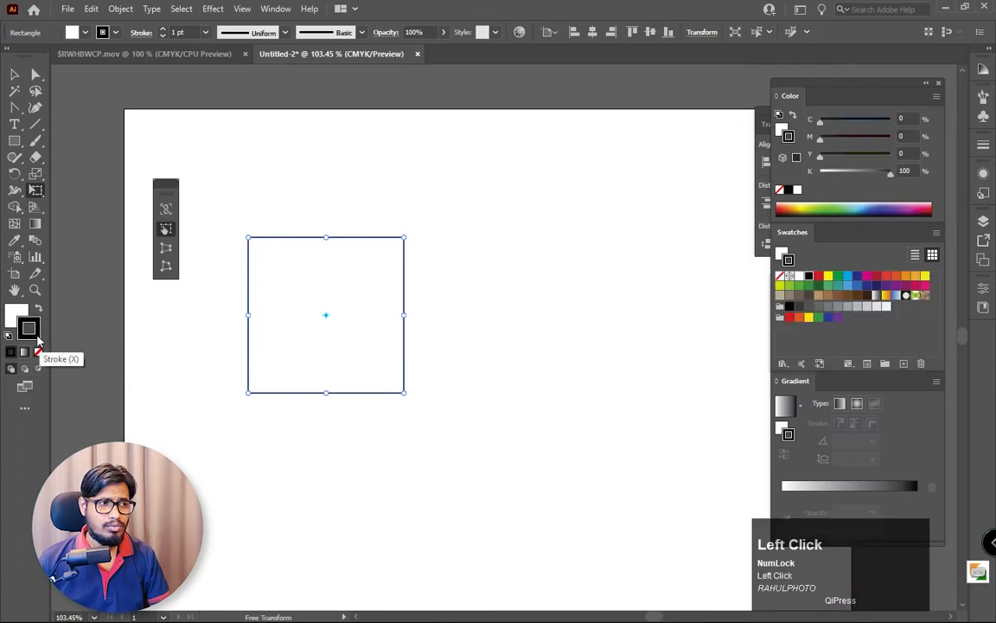
click(803, 312)
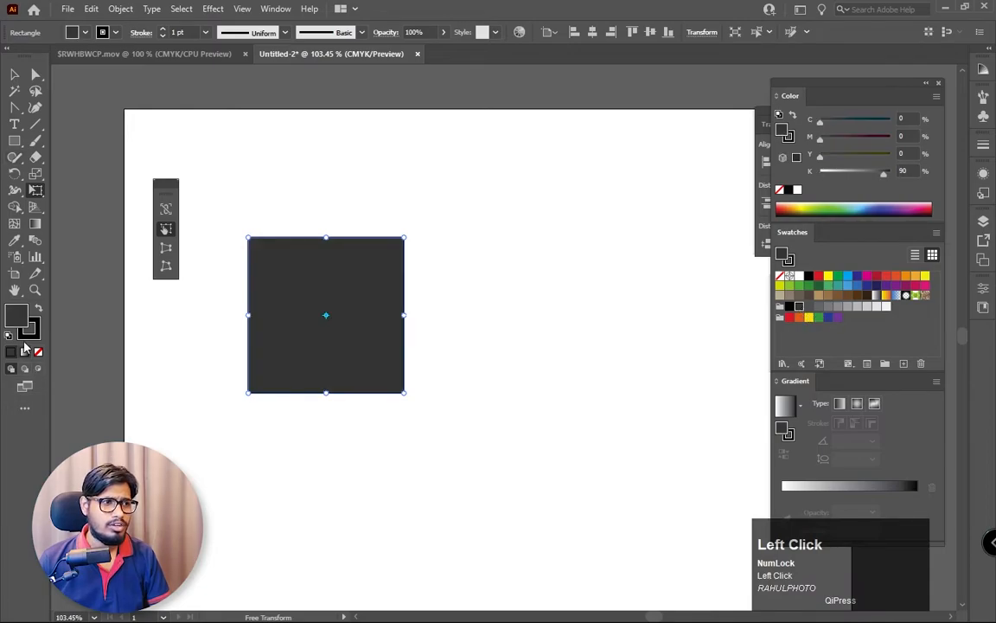
click(38, 353)
click(13, 75)
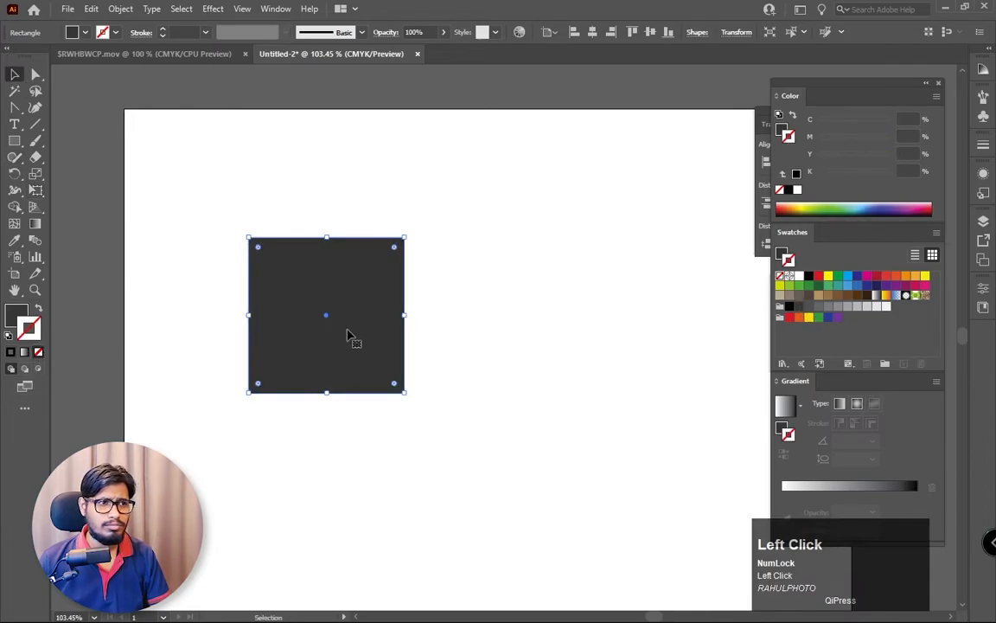
- Move the square slightly upward with Free Transform and try Perspective Distort near its upper-right corner
click(35, 190)
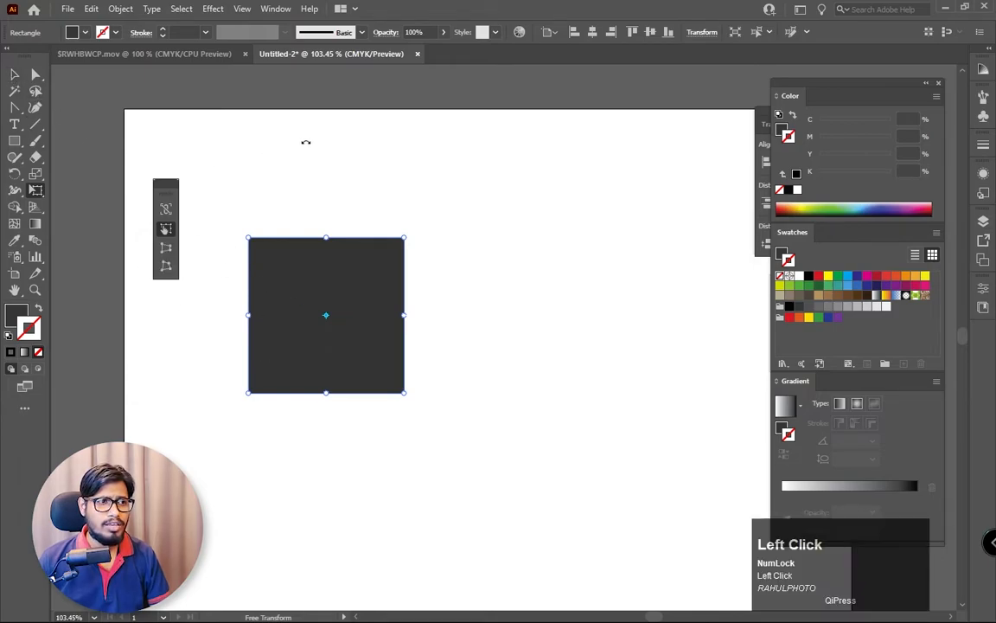
click(14, 74)
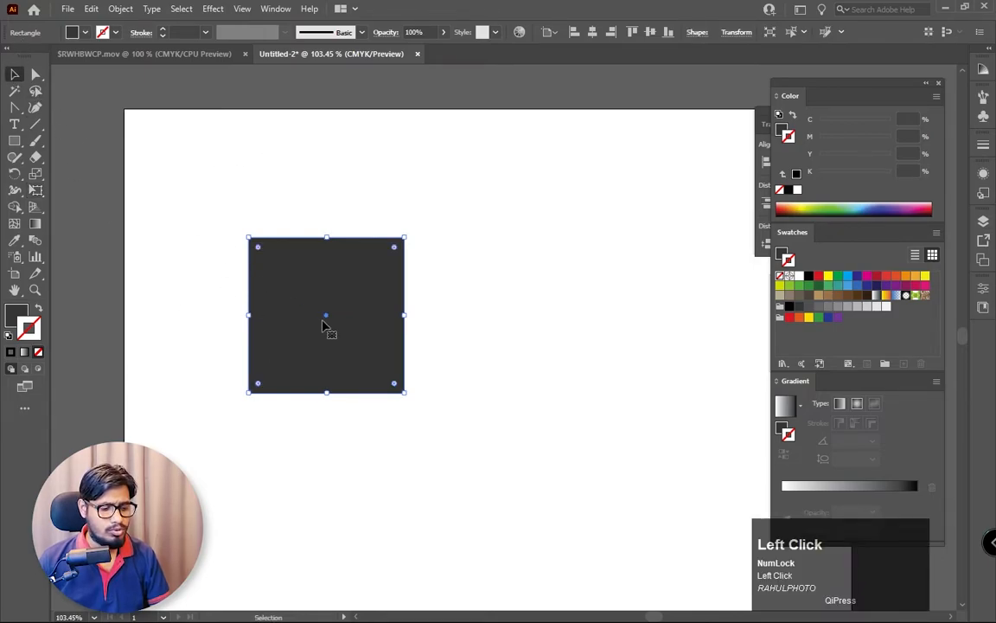
key(e)
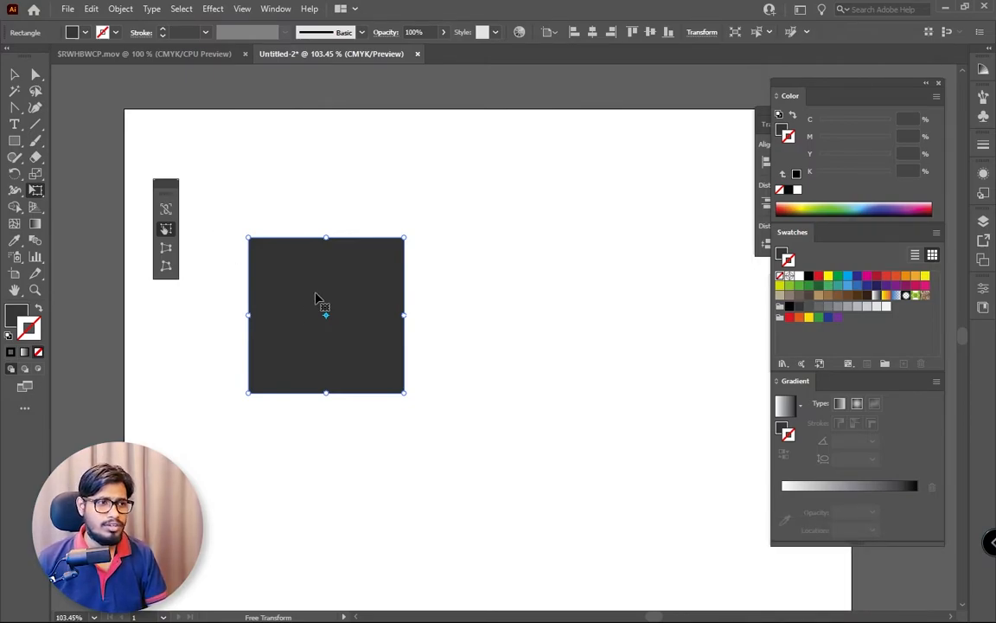
drag(350, 304, 351, 290)
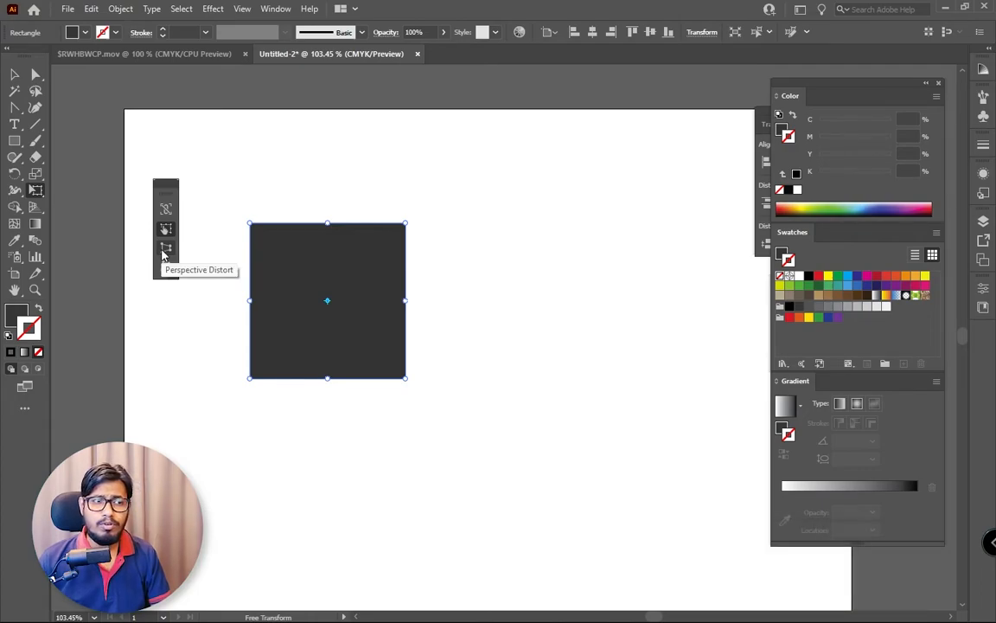
click(165, 250)
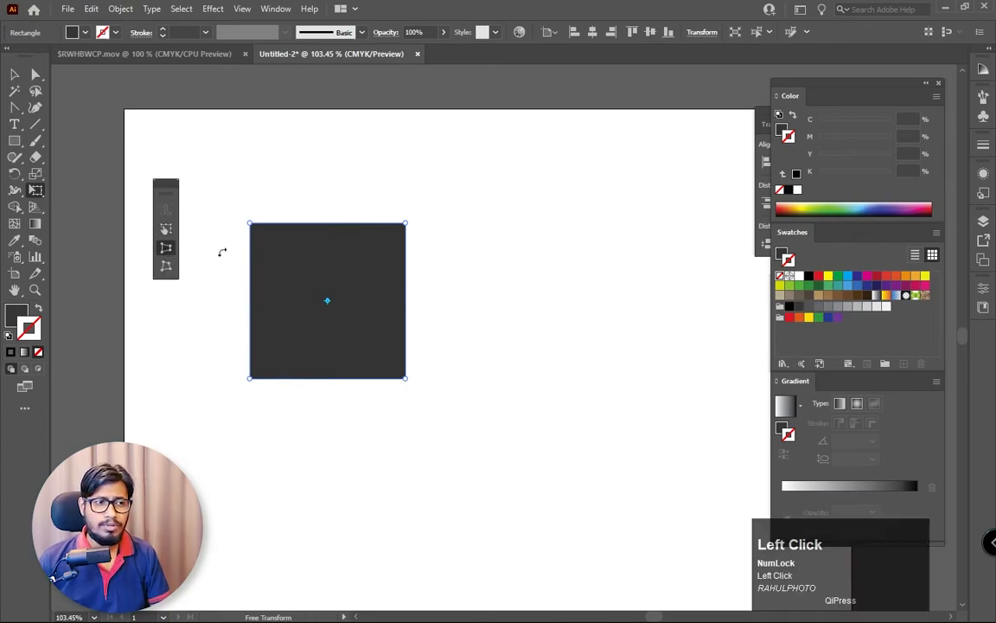
drag(415, 234, 370, 310)
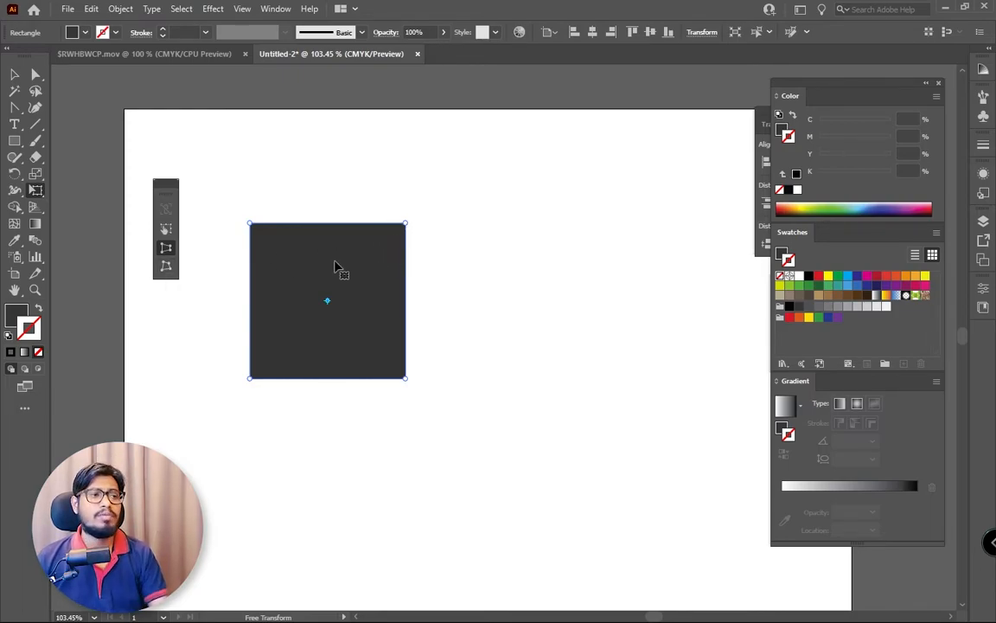
- Pull the square's four corners individually with Free Distort to form an irregular quadrilateral
click(167, 270)
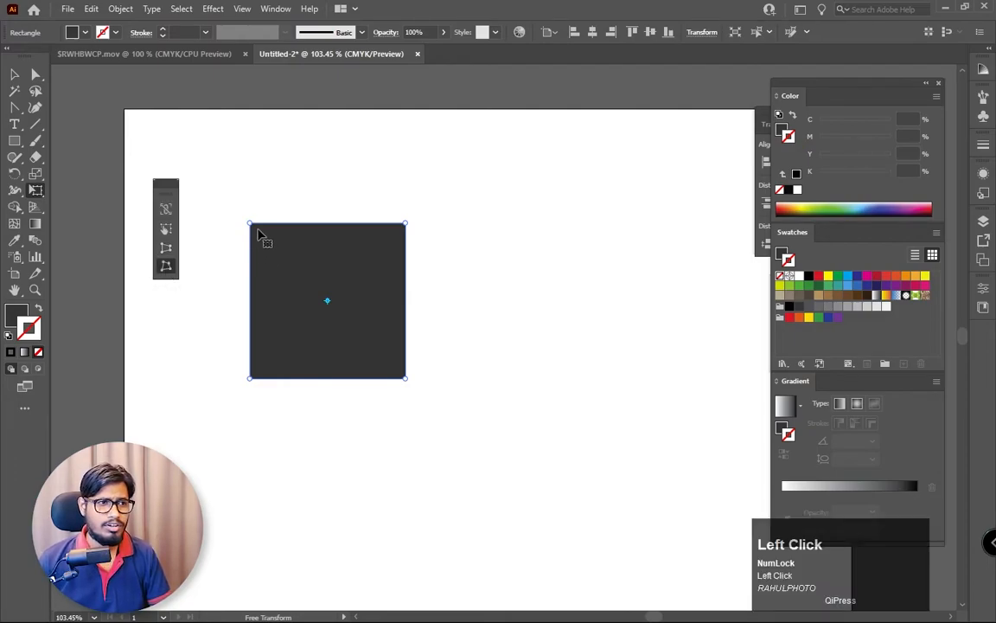
drag(251, 226, 319, 202)
drag(407, 223, 533, 309)
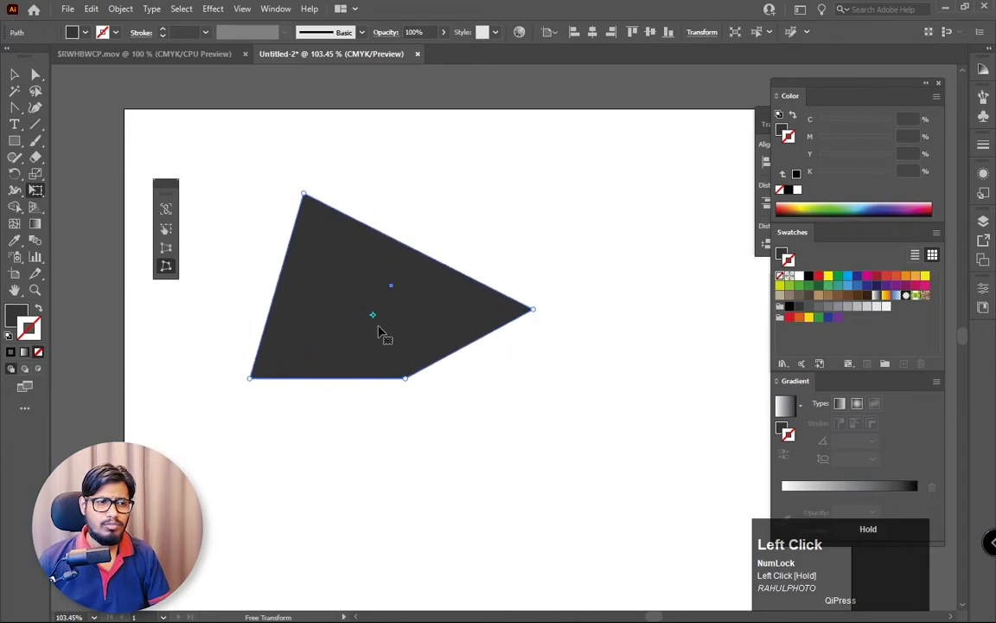
drag(407, 381, 378, 460)
drag(259, 389, 320, 356)
mouse_move(534, 310)
mouse_down()
mouse_move(494, 316)
mouse_move(525, 314)
mouse_up()
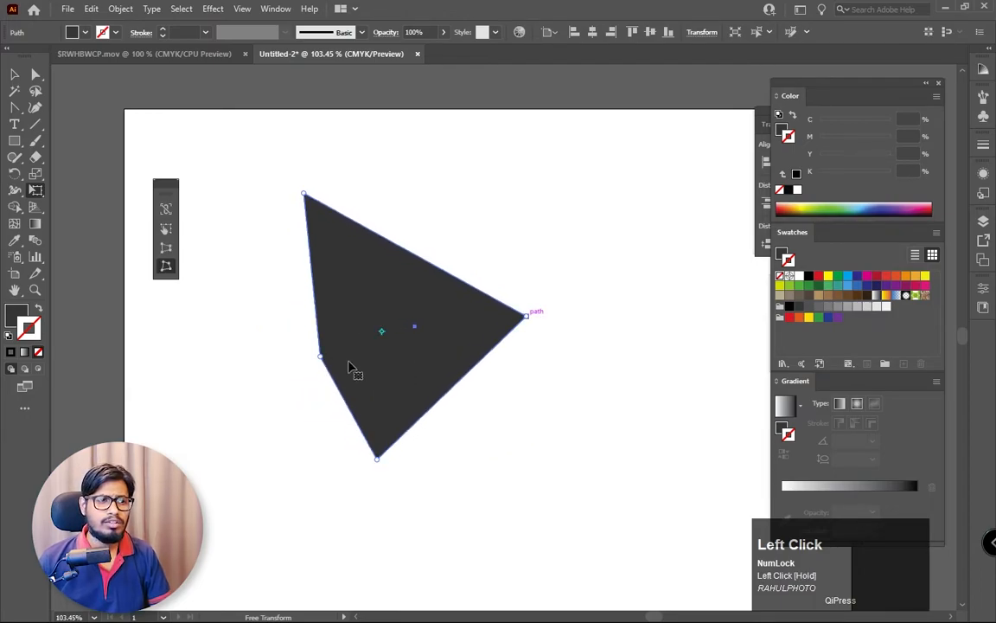
mouse_move(321, 364)
mouse_down()
mouse_move(356, 339)
mouse_move(320, 356)
mouse_up()
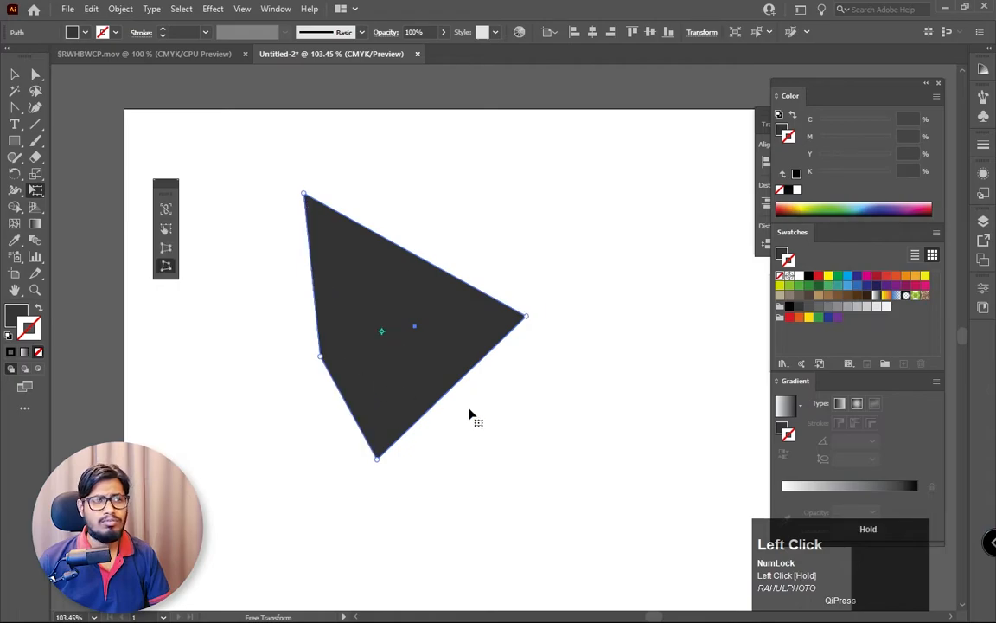
- Replace the distorted shape with a small square and repeat it into an evenly spaced row of seven across the upper artboard
click(17, 73)
key(Delete)
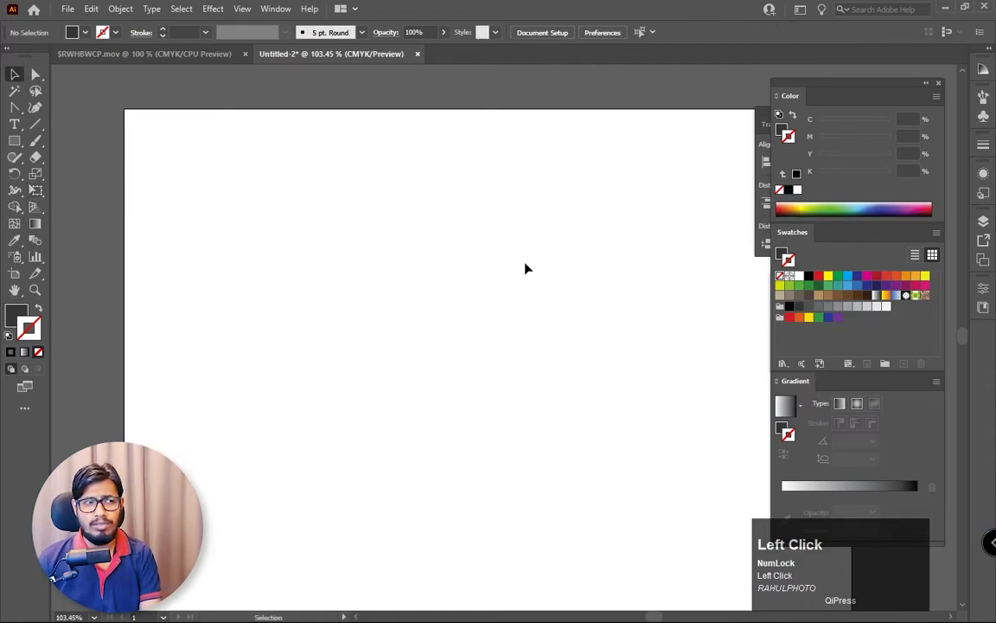
click(14, 140)
drag(245, 171, 355, 219)
click(15, 74)
key(ctrl+d)
key(ctrl+d)
key(ctrl+d)
key(ctrl+d)
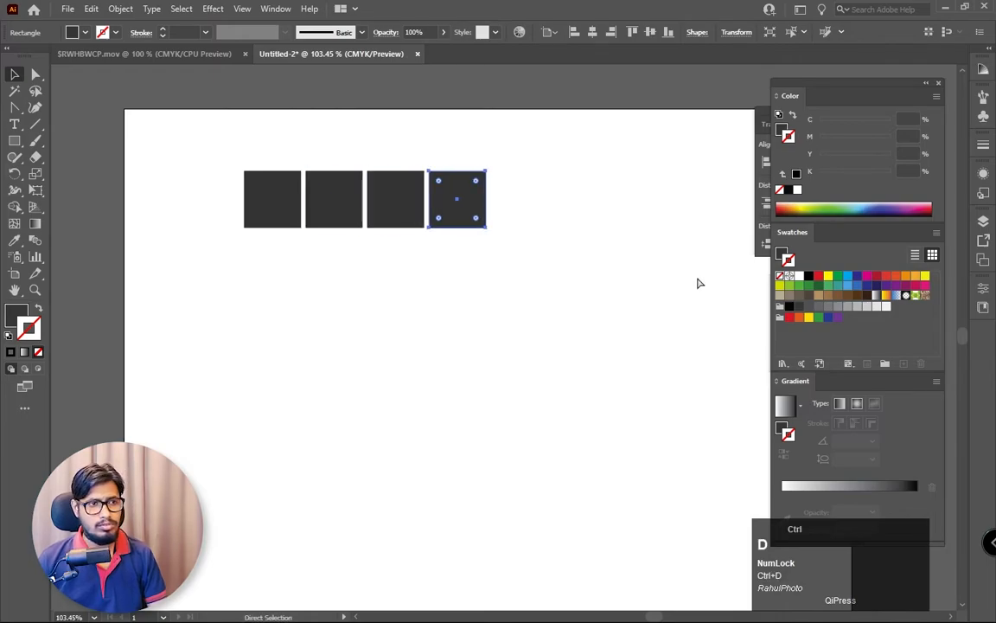
key(ctrl+d)
- Duplicate the row of squares downward at equal spacing to build a grid of five rows
drag(705, 281, 241, 169)
drag(274, 205, 278, 271)
key(ctrl+d)
key(ctrl+d)
key(ctrl+d)
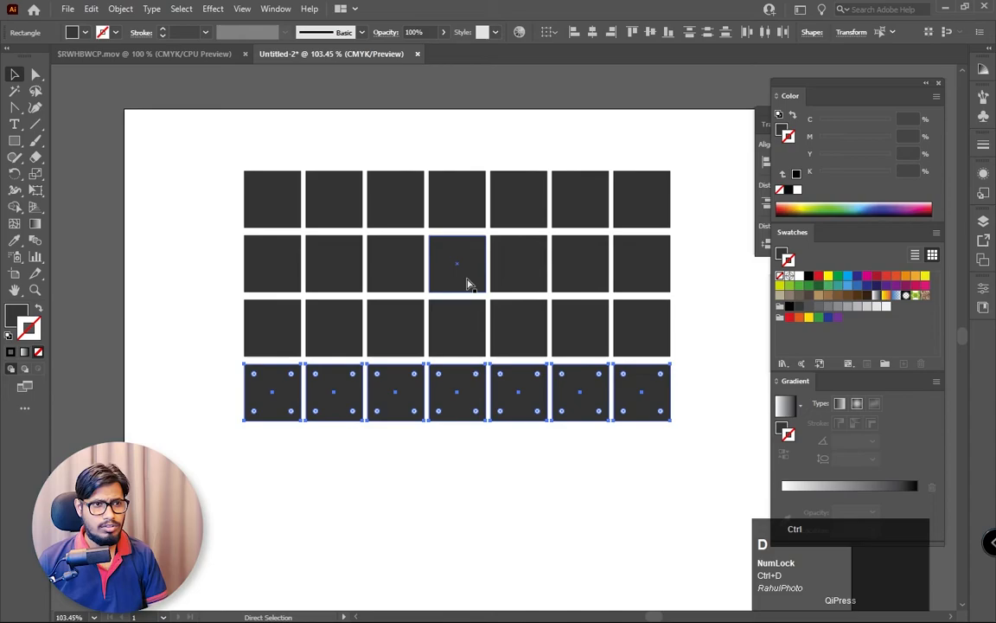
- Apply Perspective Distort to the whole grid so that it tapers toward its left side
drag(231, 147, 676, 491)
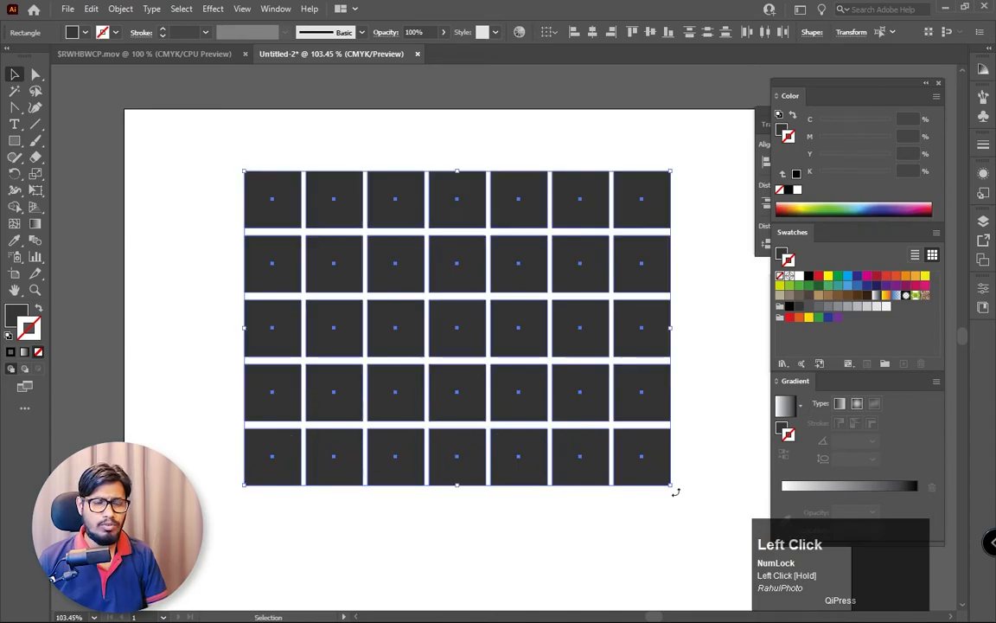
click(35, 190)
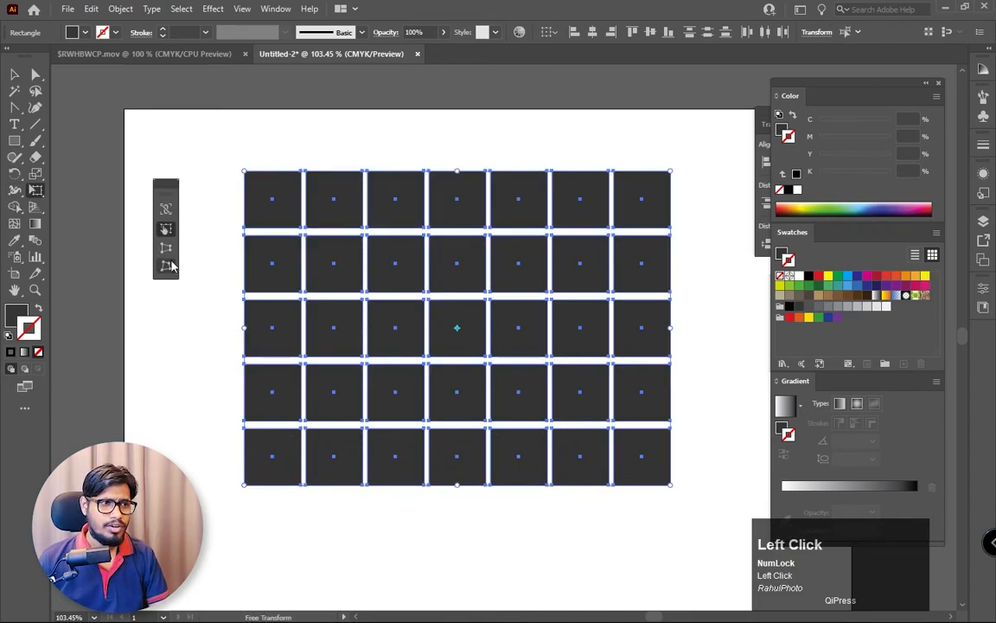
click(171, 251)
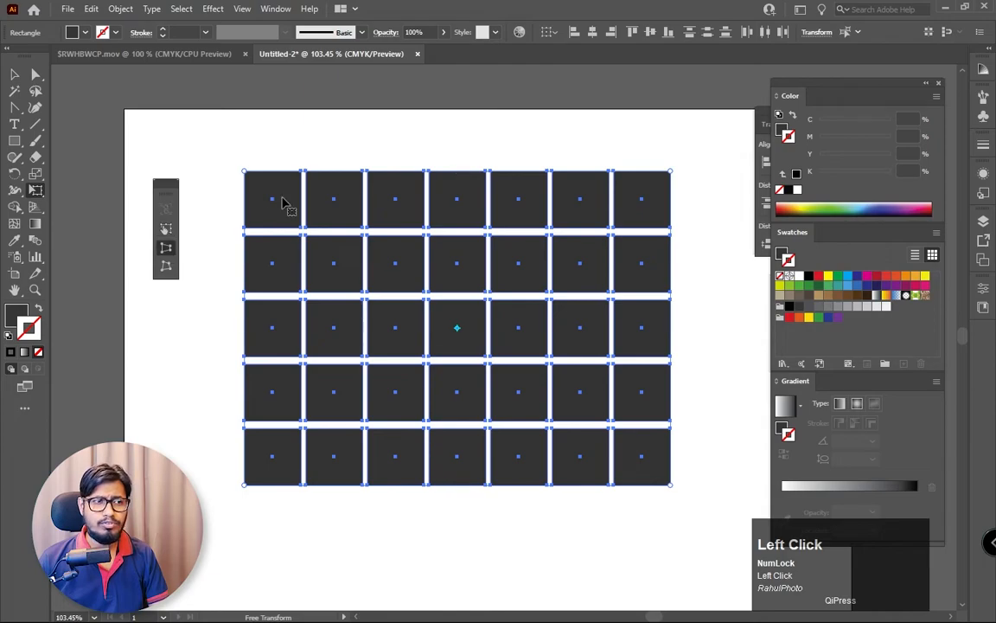
drag(244, 173, 244, 275)
click(14, 77)
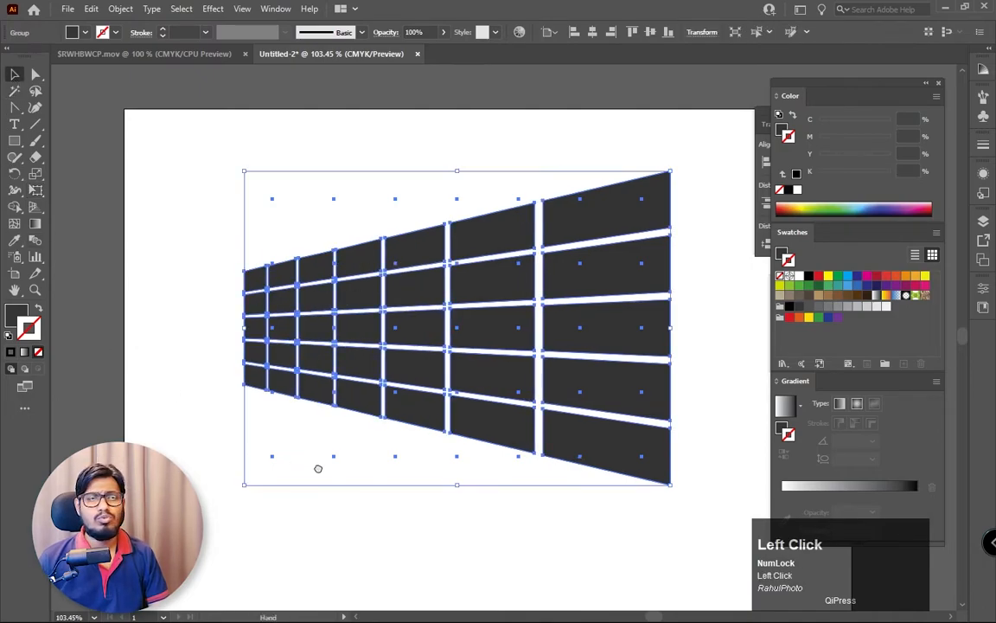
- Move the tapered grid to the artboard's right edge and narrow its left end further with Perspective Distort
key(z)
drag(632, 462, 540, 412)
click(14, 77)
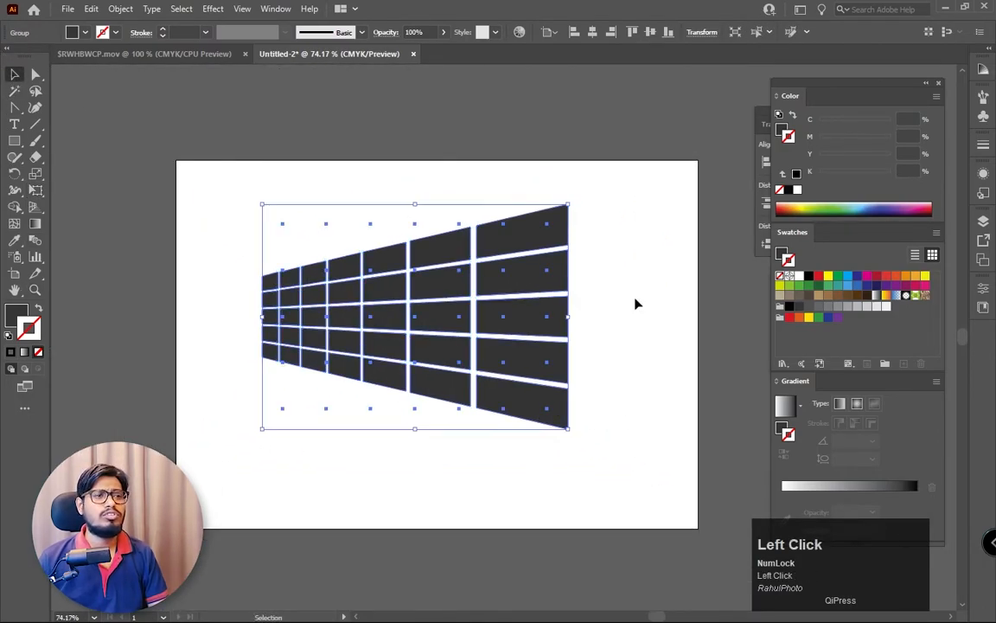
drag(558, 321, 683, 337)
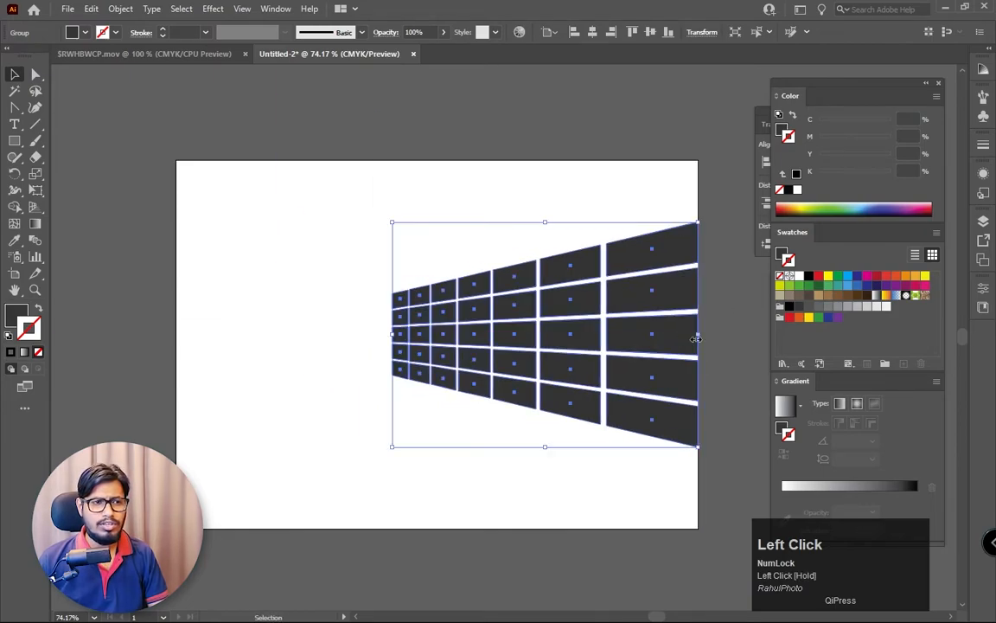
click(34, 190)
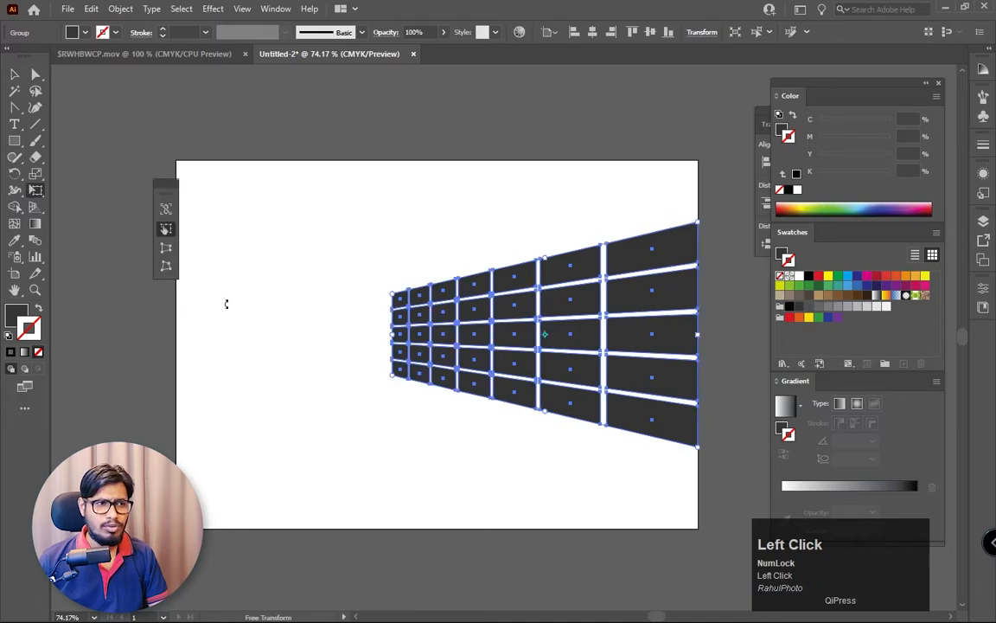
click(166, 250)
drag(391, 295, 385, 329)
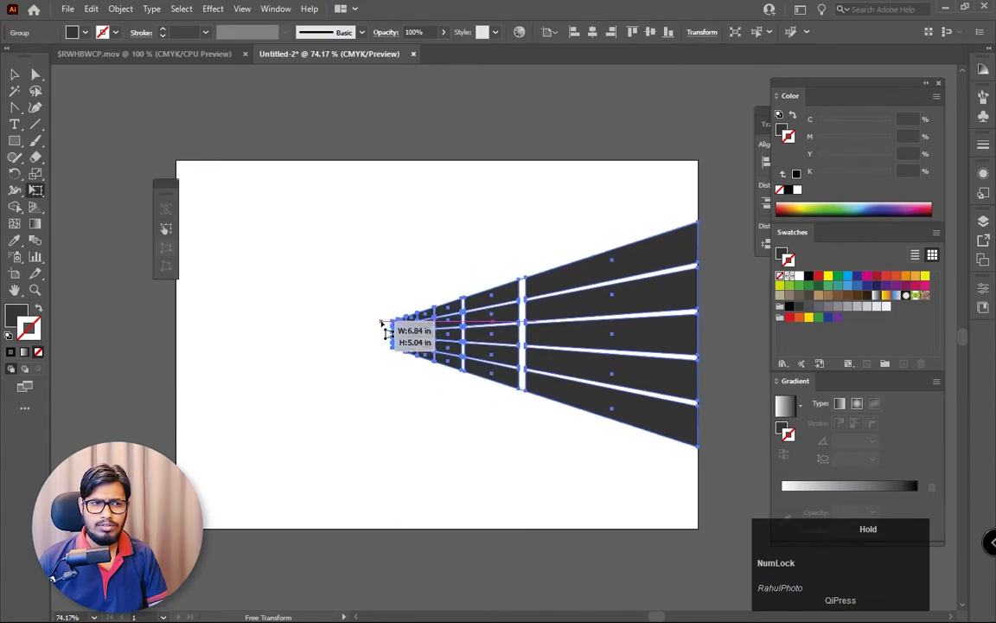
click(13, 77)
click(309, 470)
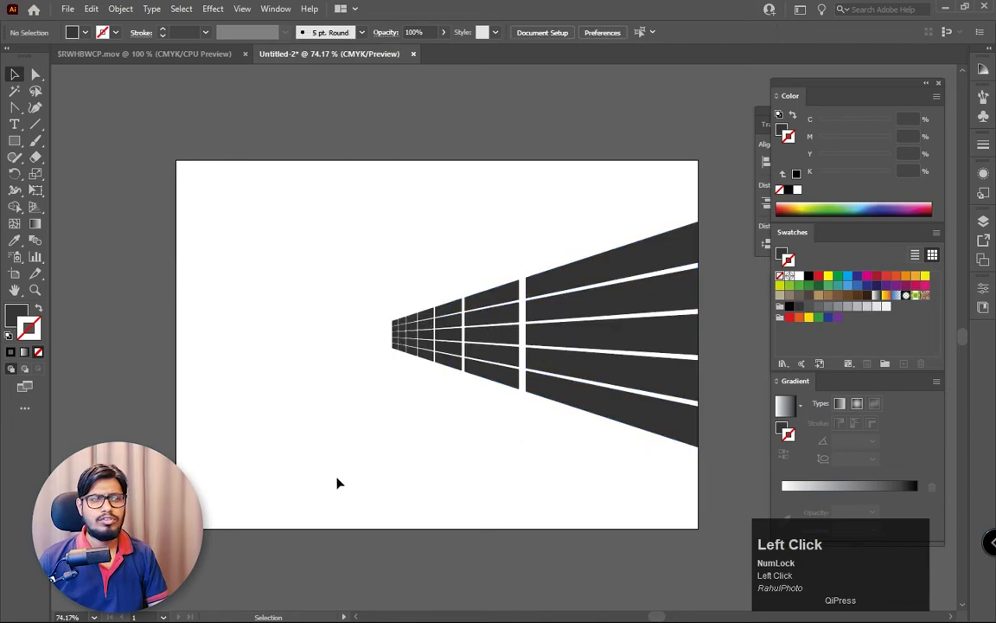
- Make a reversed copy of the tapered wall on the left, group it and scale it down
drag(617, 457, 427, 251)
drag(657, 334, 403, 328)
drag(446, 216, 216, 351)
key(ctrl+g)
drag(442, 337, 349, 334)
- Group and resize the right wall, and move the left wall against the artboard's left edge
drag(406, 253, 702, 475)
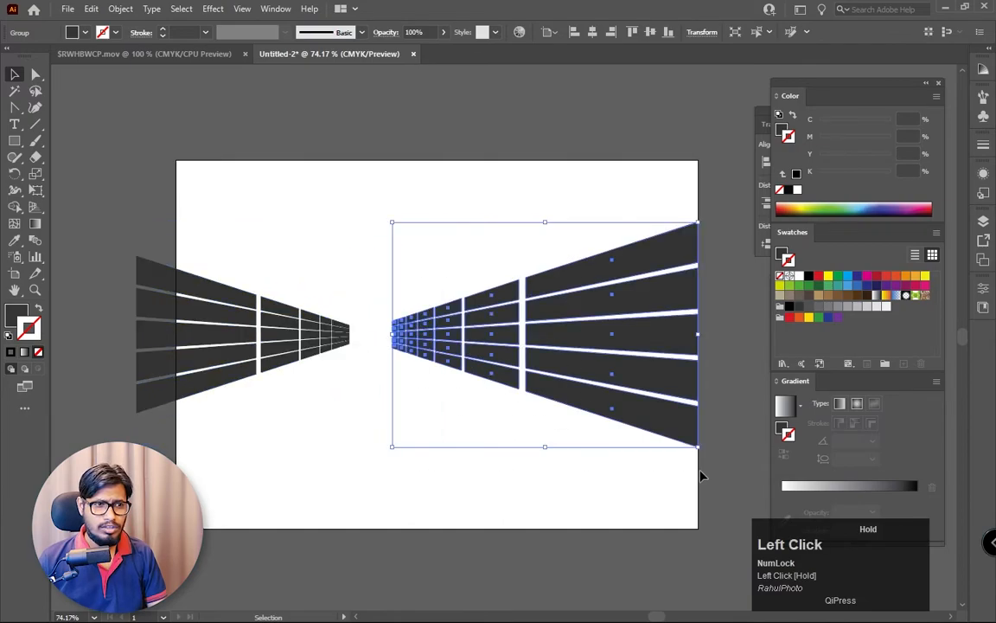
key(ctrl+g)
drag(392, 334, 486, 335)
click(444, 277)
click(205, 362)
drag(205, 361, 246, 362)
click(562, 460)
drag(505, 342, 452, 333)
- Enlarge the left wall until its narrow end nearly meets the right wall's
click(366, 238)
drag(367, 238, 442, 331)
click(485, 415)
key(z)
alt+click(447, 423)
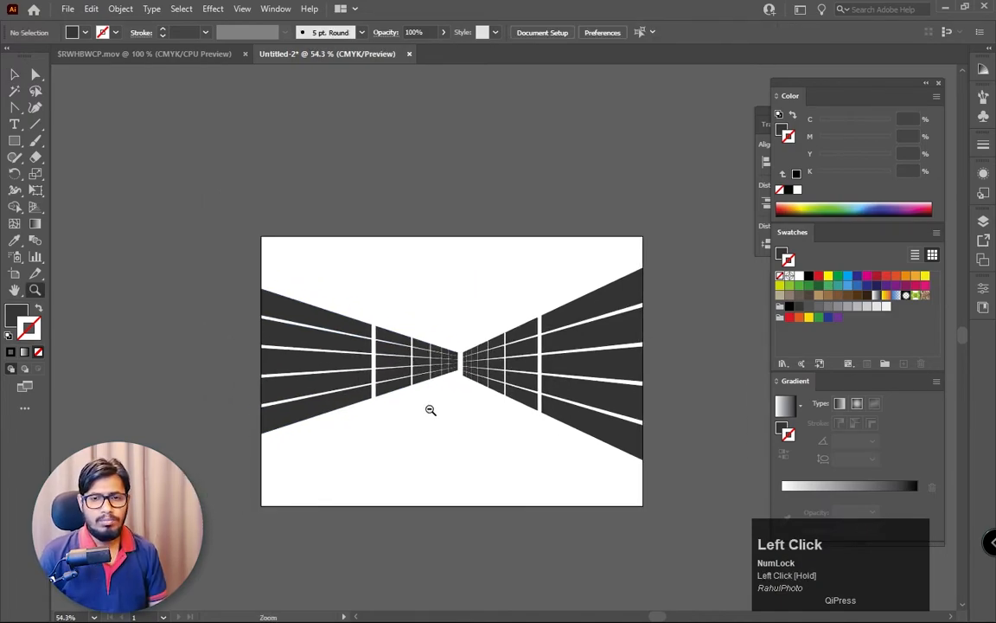
- Replace the right wall with a reversed copy of the left wall and shift it toward the artboard's right edge
click(14, 74)
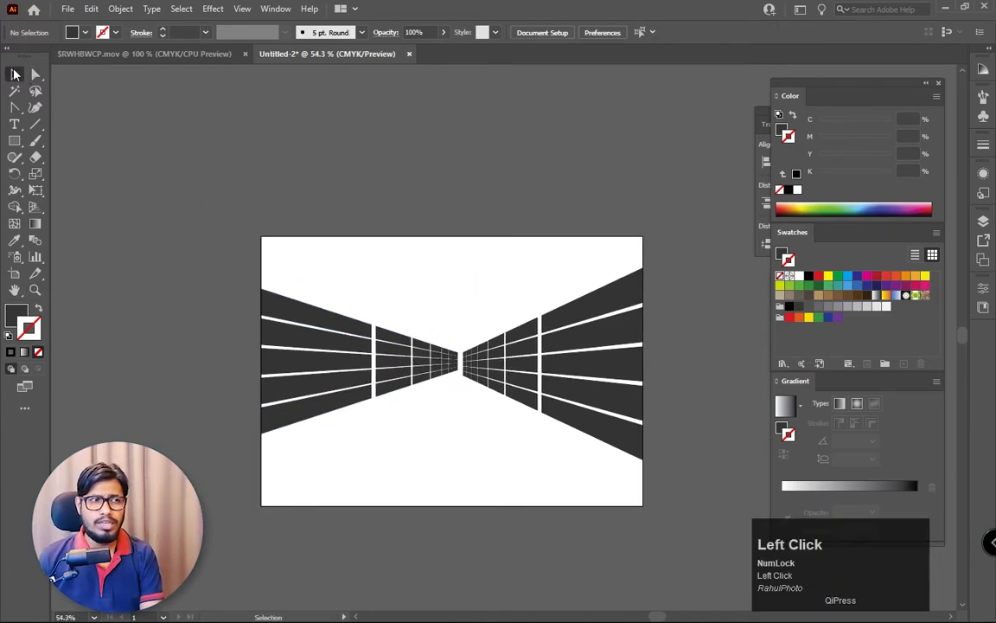
click(567, 378)
key(Delete)
drag(403, 389, 566, 397)
drag(624, 285, 456, 438)
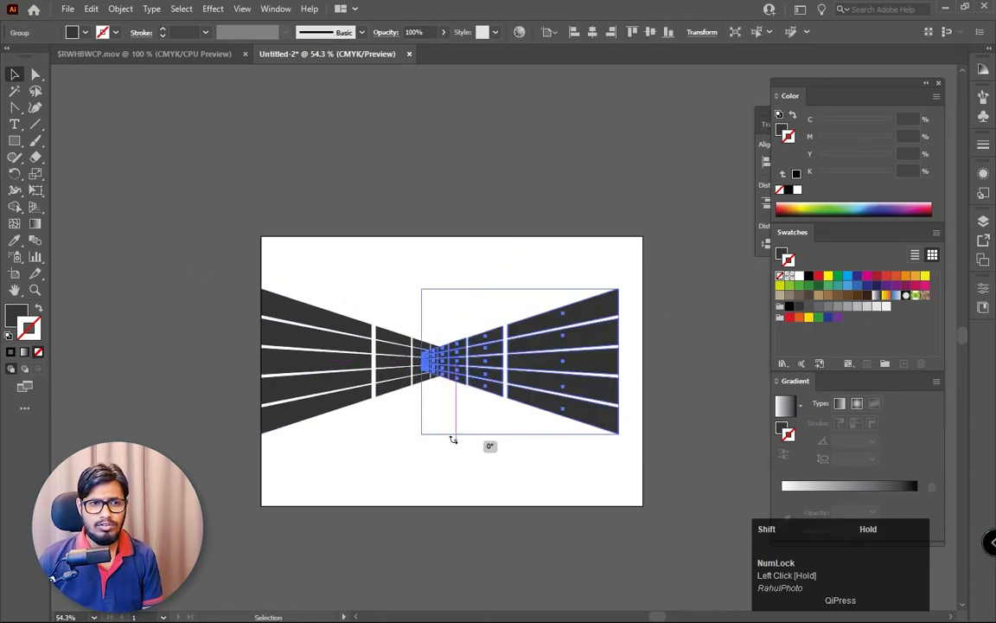
drag(573, 400, 603, 402)
- Scale both walls down slightly together and place the right wall against the artboard's right edge
drag(513, 282, 354, 441)
drag(453, 292, 453, 296)
click(678, 370)
drag(607, 363, 630, 367)
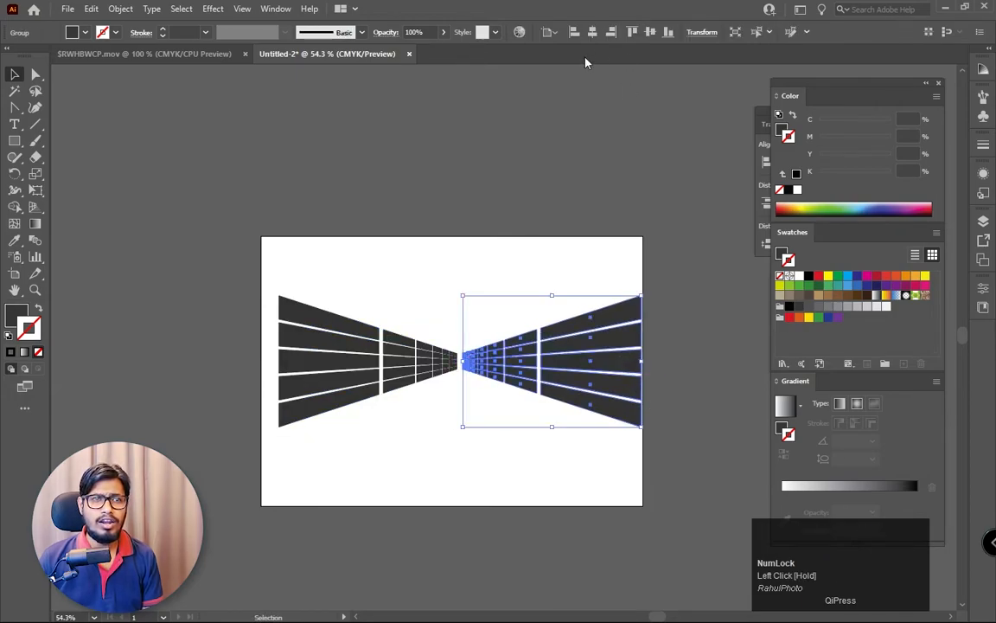
- Align the left wall to the artboard's left edge, then select both walls and deselect them
click(401, 334)
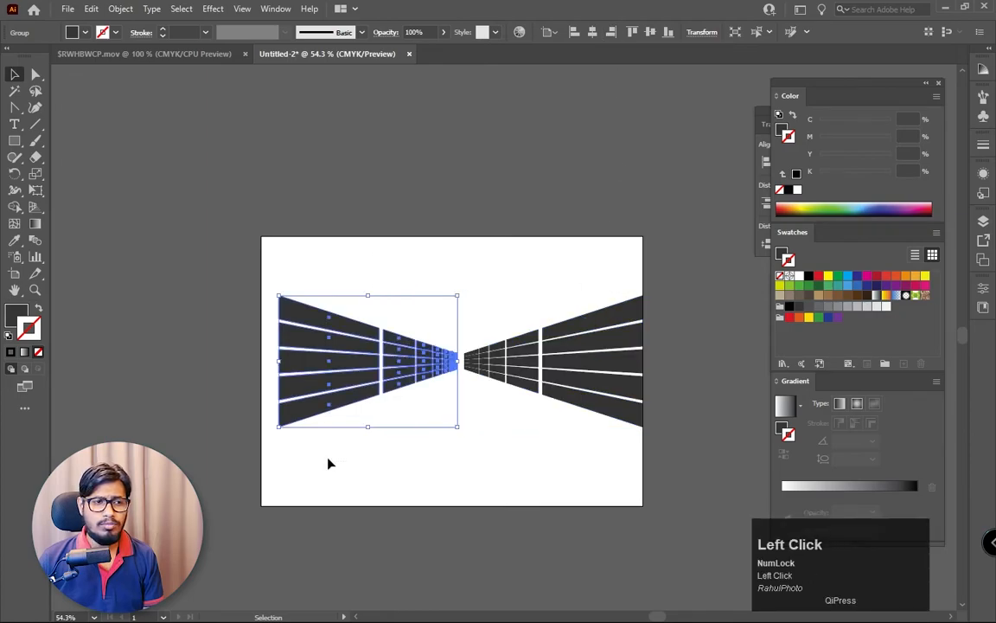
click(574, 35)
click(329, 239)
key(ctrl+a)
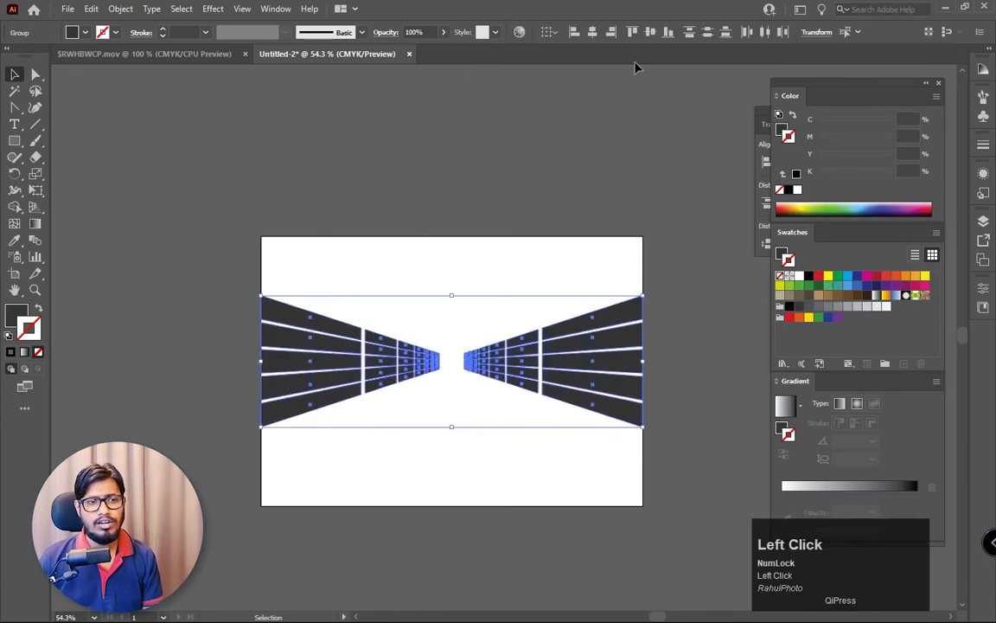
click(659, 326)
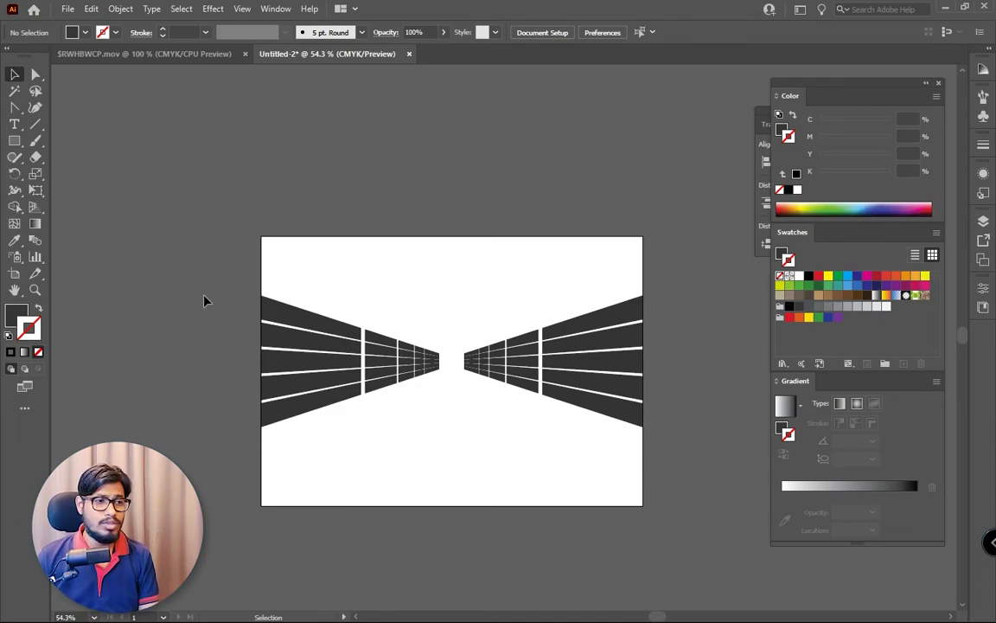
- Move both walls up out of the way and build a row of six tall vertical strips below them
drag(616, 414, 592, 279)
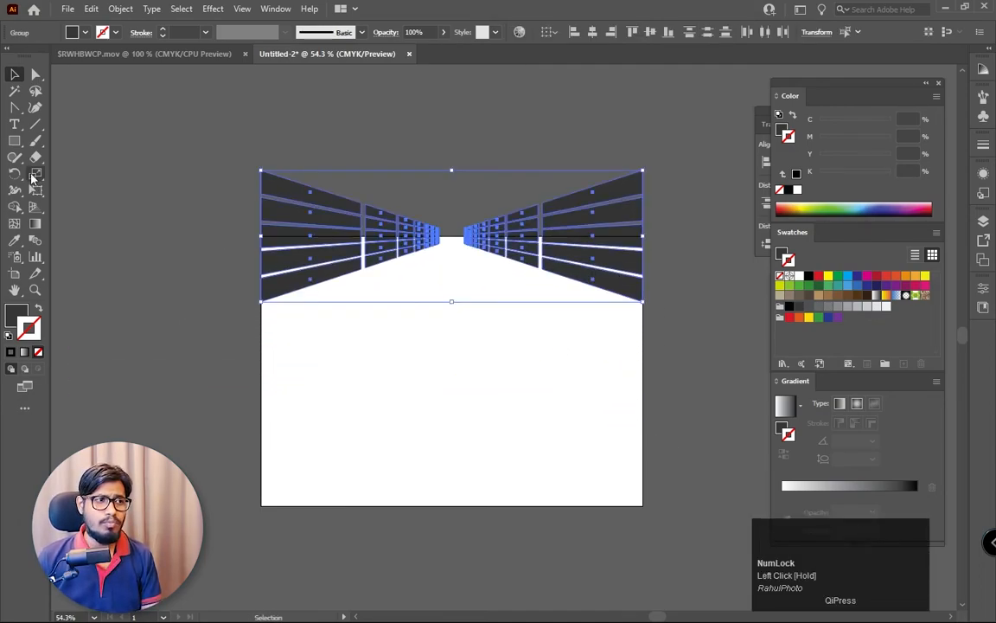
key(m)
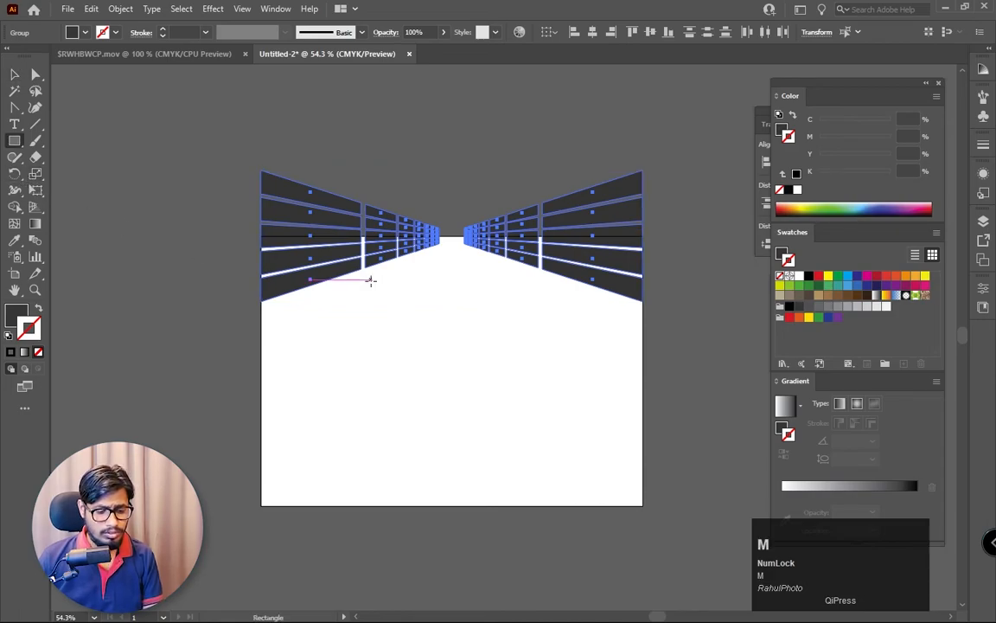
drag(325, 318, 363, 507)
click(14, 74)
drag(344, 425, 384, 429)
key(ctrl+d)
key(ctrl+d)
key(ctrl+d)
key(ctrl+d)
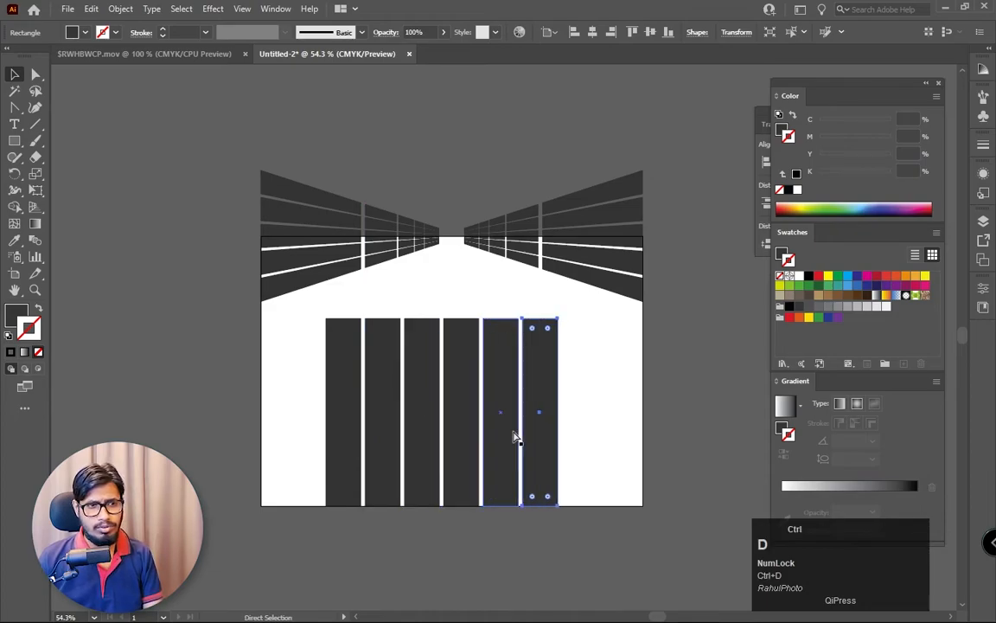
- Narrow the upper end of the six strips with Perspective Distort to form a receding floor
drag(300, 409, 532, 381)
click(36, 191)
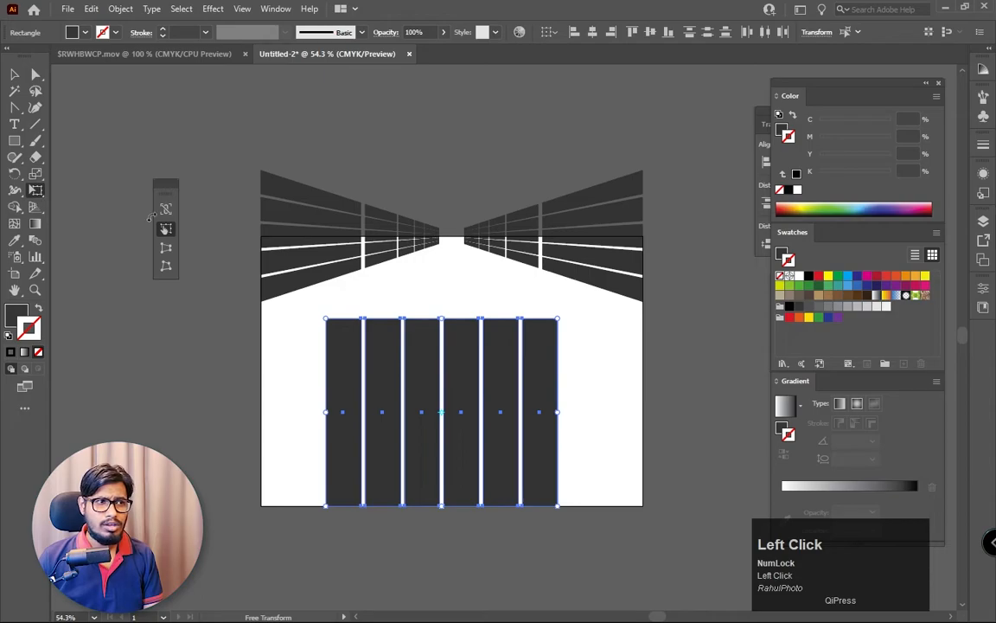
click(166, 249)
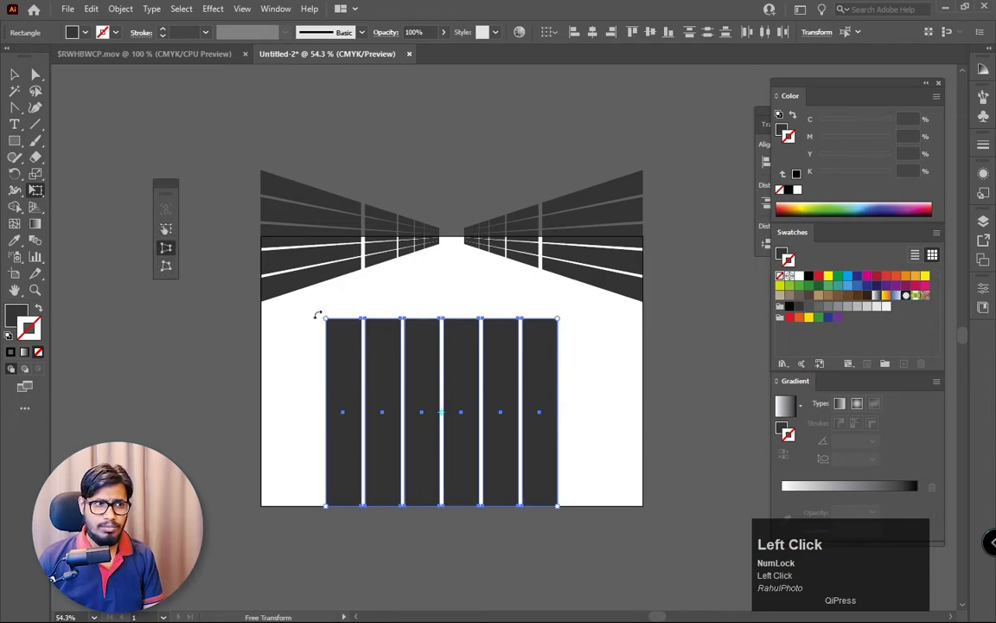
drag(330, 319, 443, 334)
click(15, 75)
- Move both walls back down beside the floor's far end and center the floor horizontally on the artboard
drag(605, 289, 593, 382)
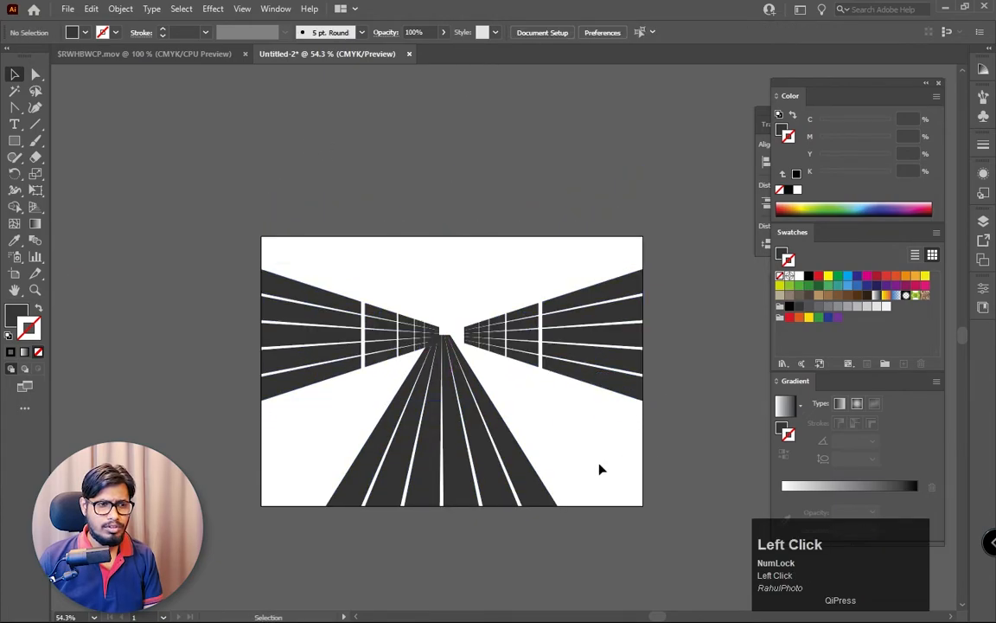
click(593, 32)
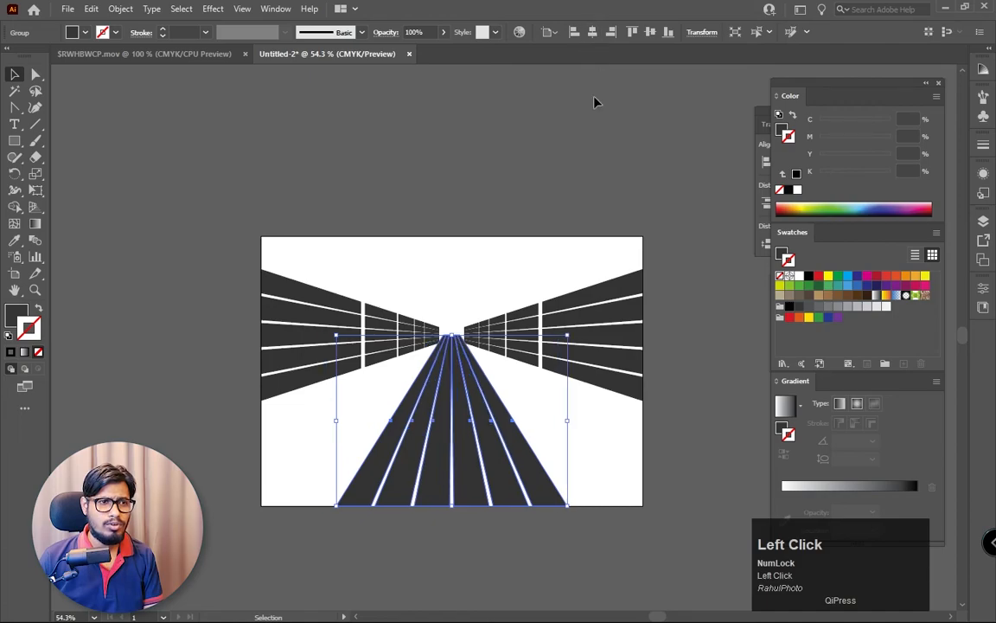
click(692, 440)
click(511, 450)
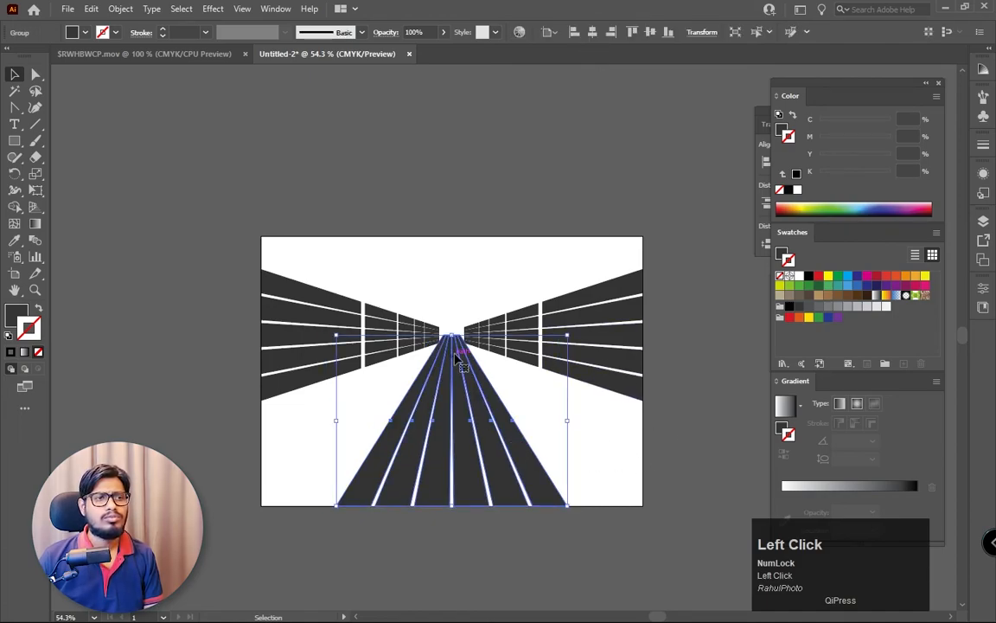
- Shorten the floor slightly from its far end and shift both walls vertically to match it
drag(451, 330, 451, 342)
click(654, 409)
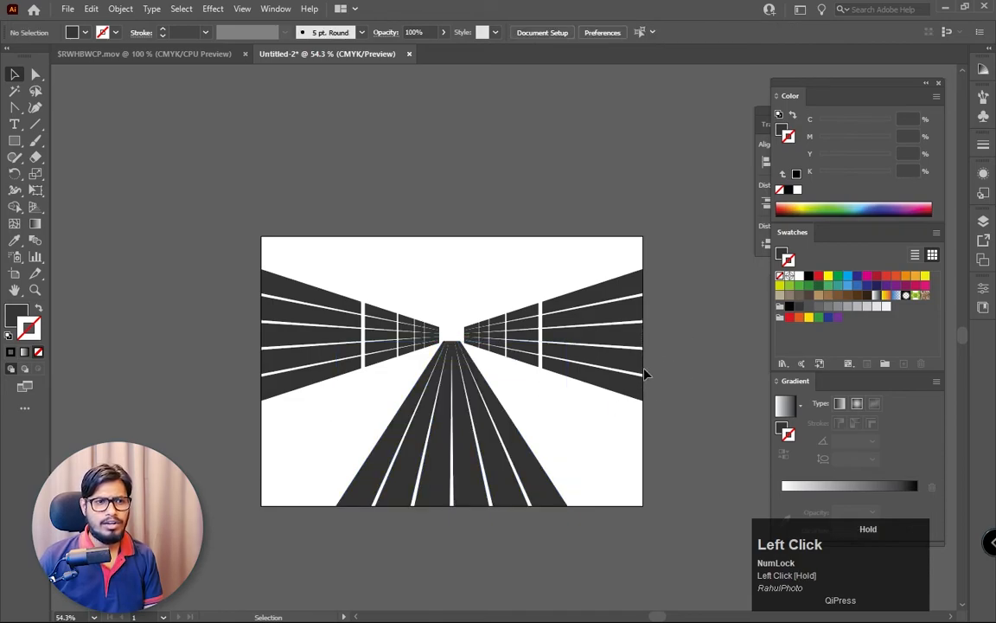
click(640, 378)
drag(233, 239, 579, 458)
drag(583, 356, 584, 336)
click(705, 331)
drag(308, 250, 639, 318)
drag(591, 376, 586, 367)
click(627, 424)
key(z)
drag(627, 425, 569, 400)
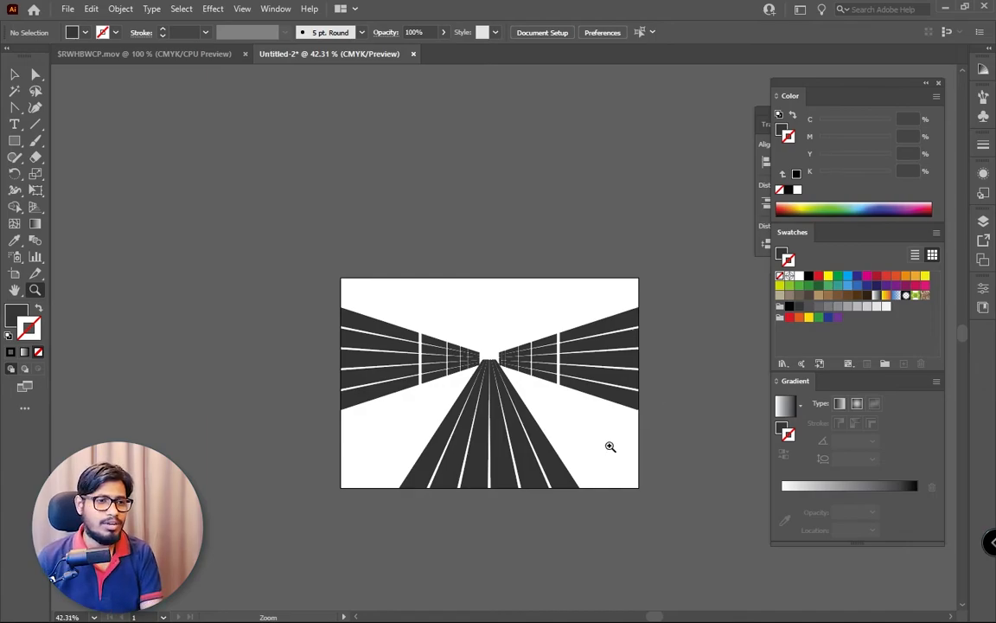
- Shorten the floor further from its far end and lower both walls about 0.61 in to meet it
click(15, 74)
click(502, 423)
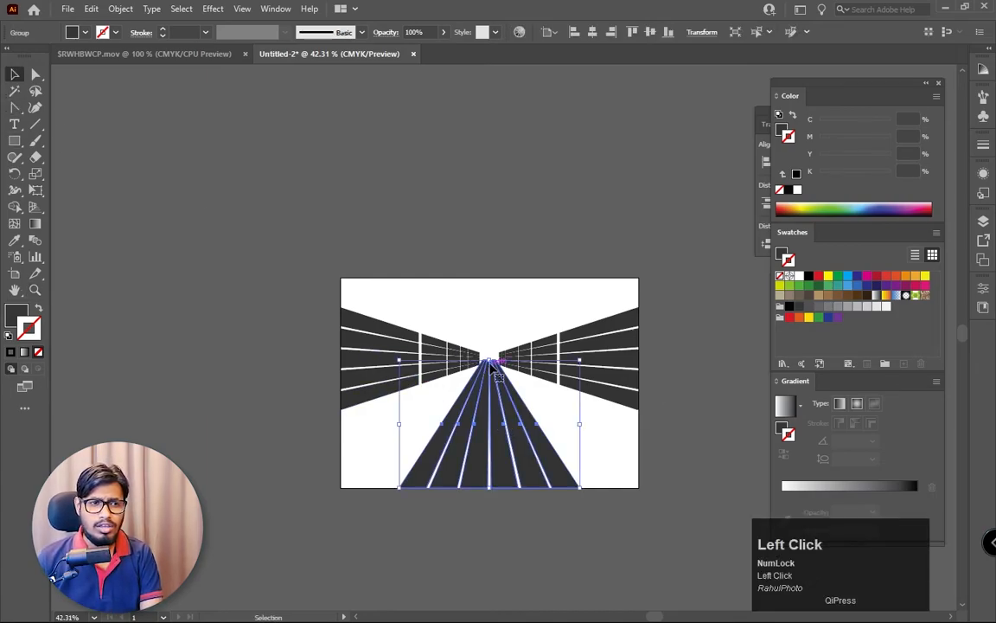
drag(492, 361, 491, 379)
click(485, 326)
click(562, 374)
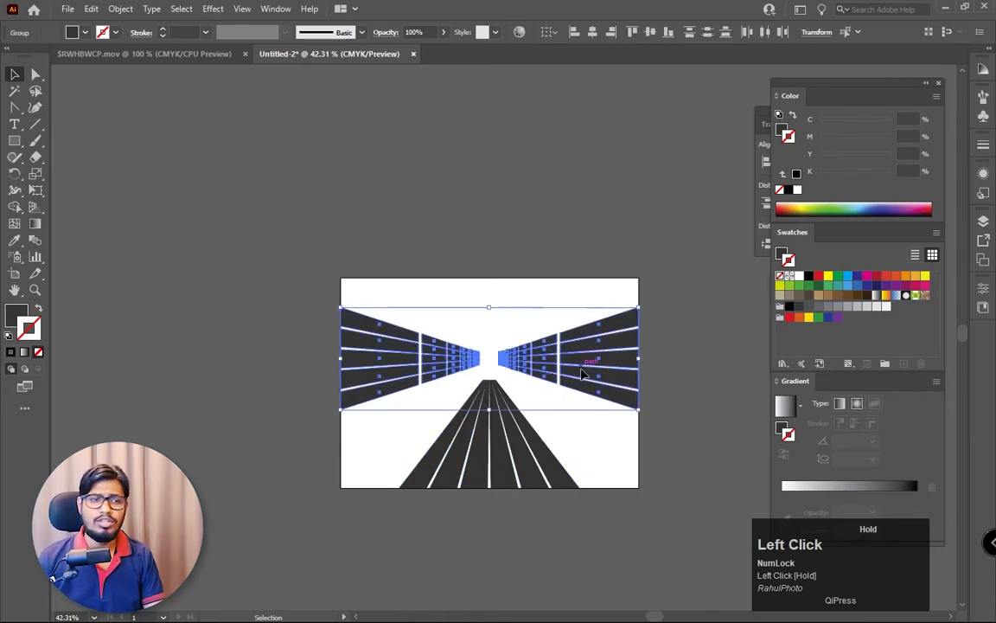
drag(562, 374, 563, 389)
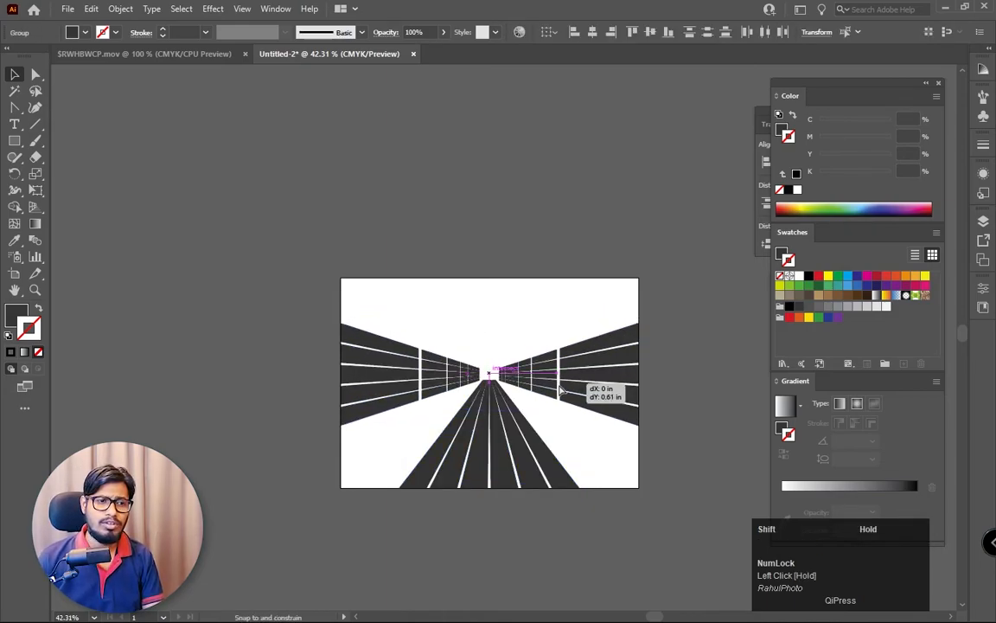
click(527, 339)
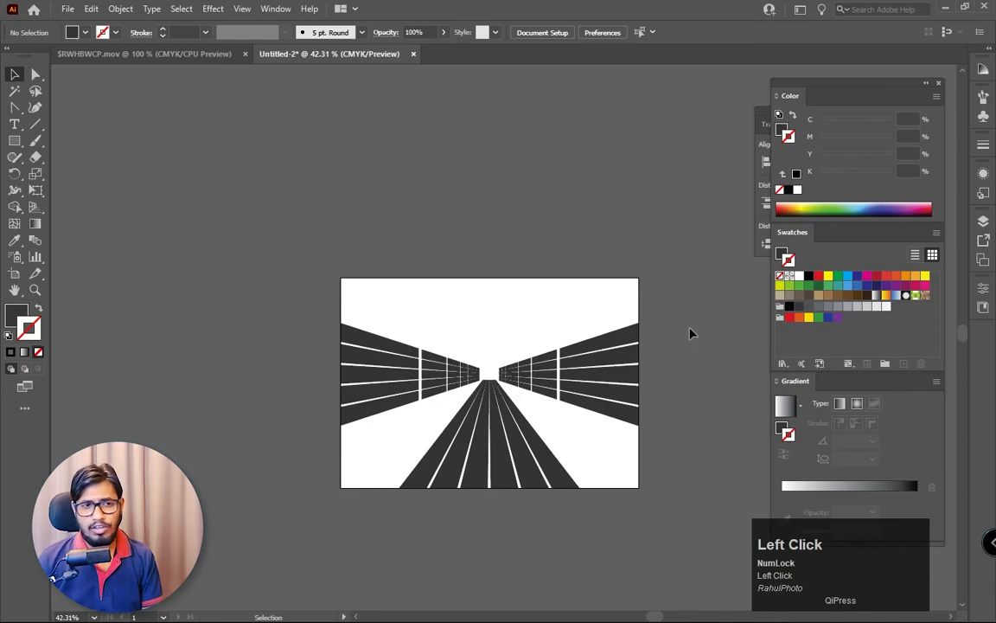
- Delete the whole corridor artwork from the artboard
key(ctrl+a)
key(Delete)
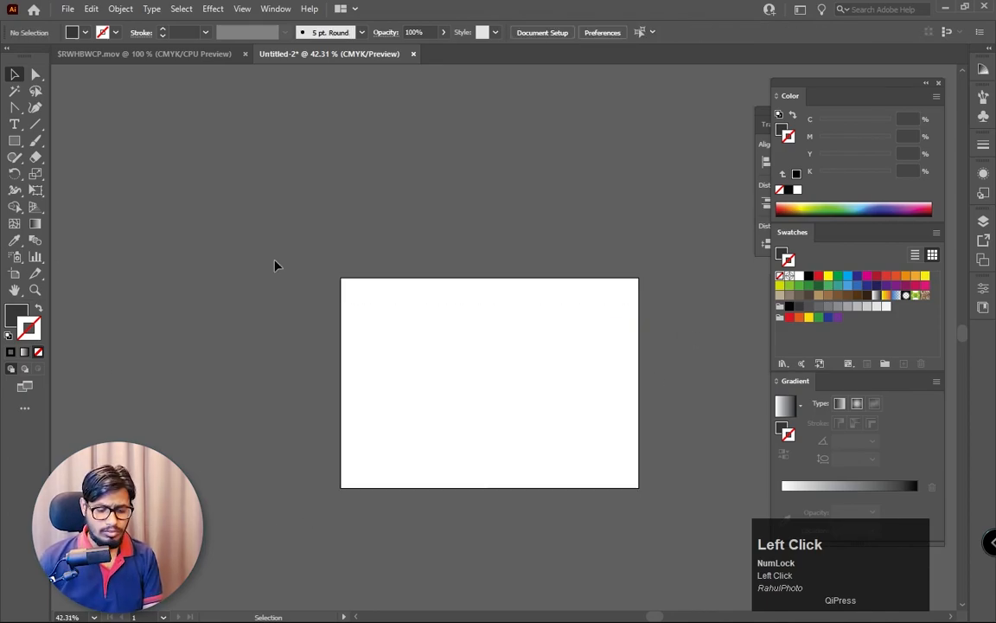
key(ctrl+0)
key(z)
drag(346, 282, 4, 151)
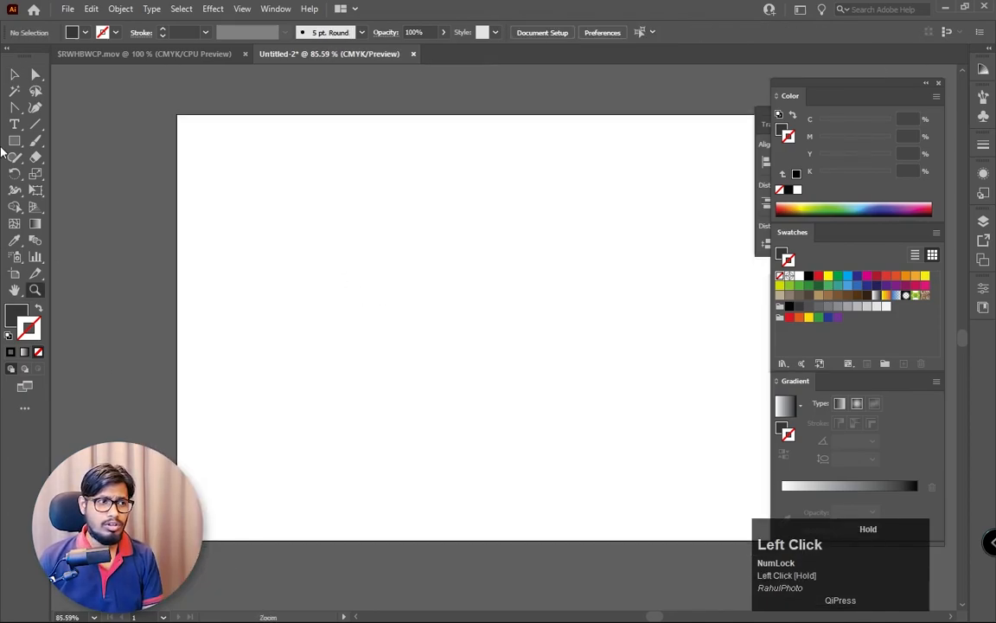
- Draw a small dark square in the artboard's upper left and repeat it into an evenly spaced row of eight
click(16, 142)
mouse_move(251, 203)
mouse_down()
mouse_move(300, 250)
mouse_move(343, 232)
mouse_move(330, 239)
mouse_up()
key(v)
key(ctrl+d)
key(ctrl+d)
key(ctrl+d)
key(ctrl+d)
key(ctrl+d)
key(ctrl+d)
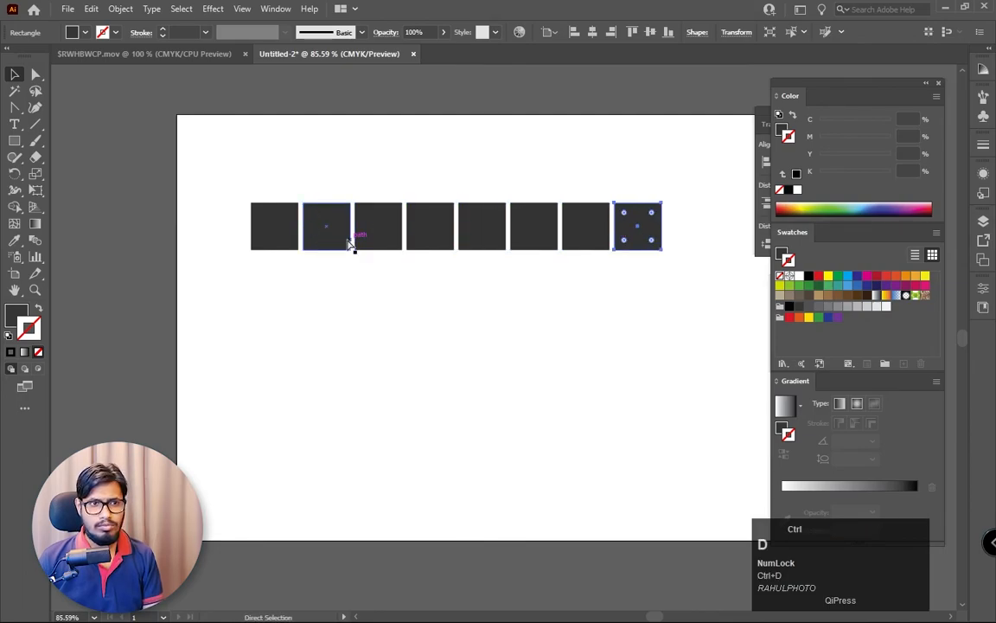
- Copy the row of squares downward repeatedly to build a grid of five rows
drag(707, 250, 230, 268)
drag(452, 249, 442, 302)
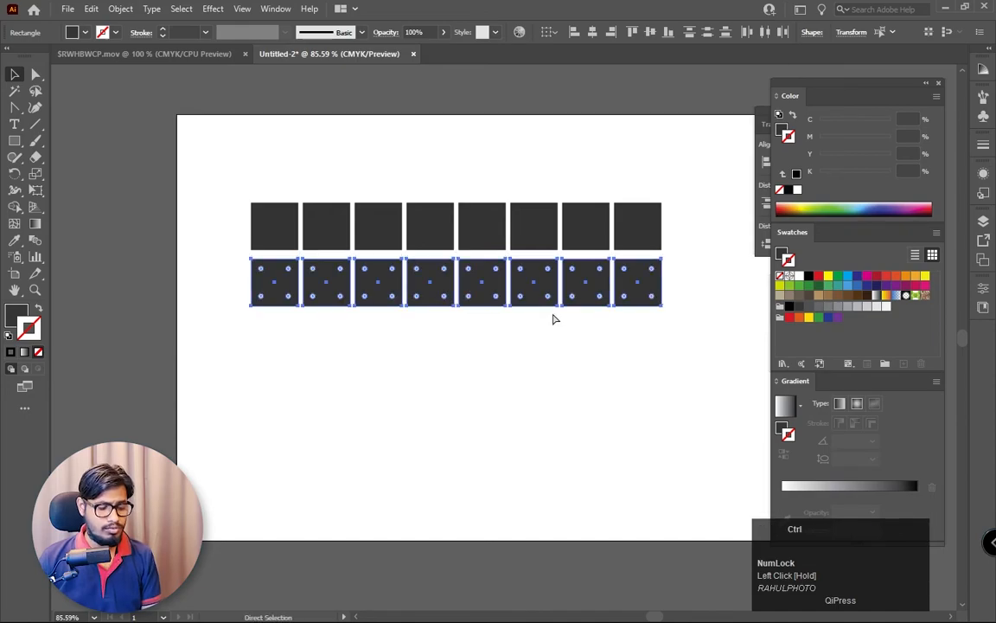
key(ctrl+d)
key(ctrl+d)
key(ctrl+d)
ctrl+alt+click(416, 284)
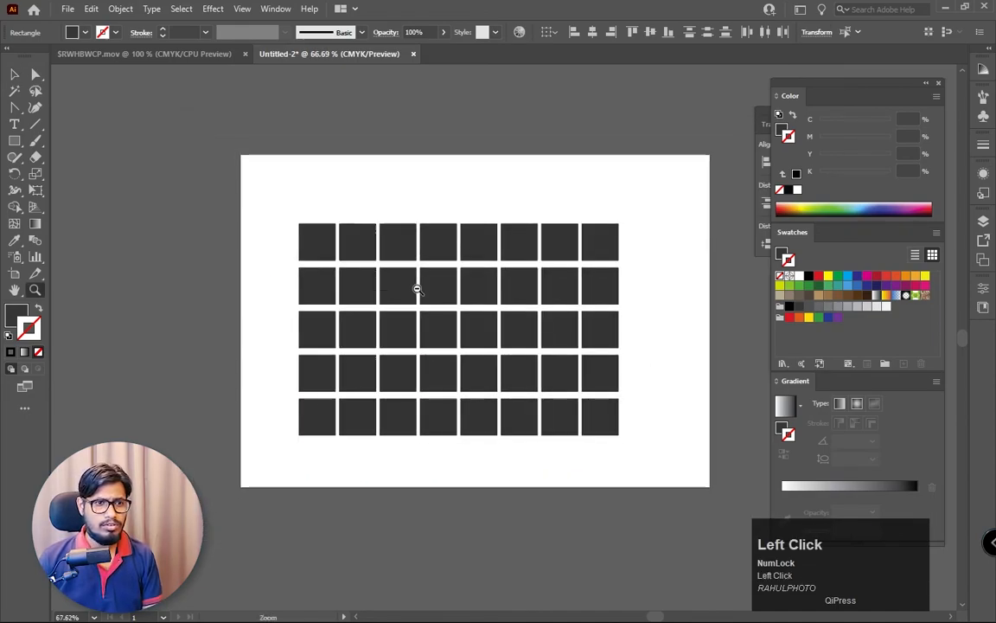
click(588, 293)
click(13, 75)
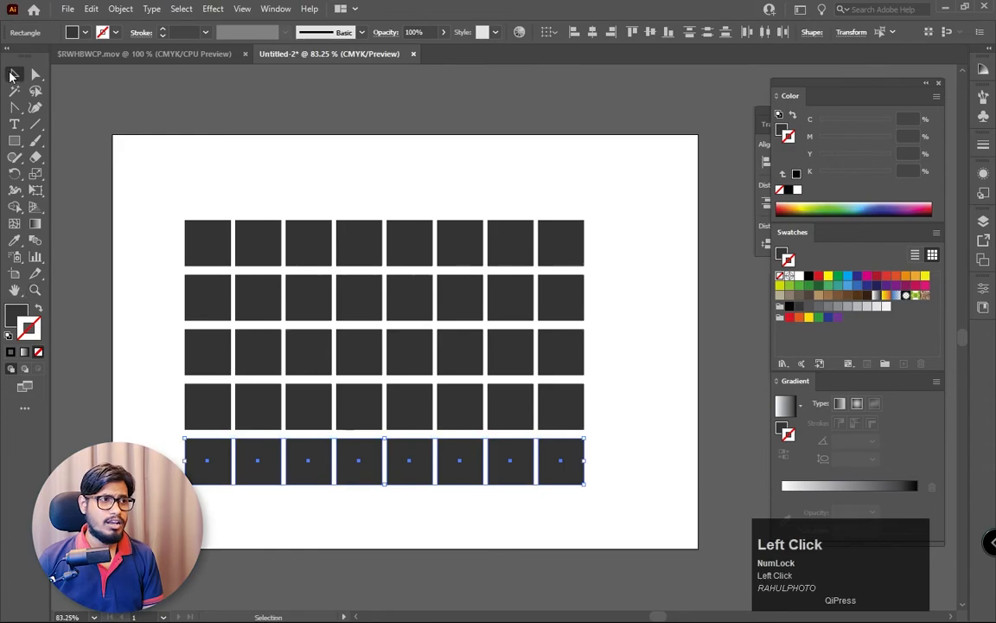
- Free Distort the whole grid, pulling its lower corners to the artboard's bottom corners and its upper-left corner inward
key(e)
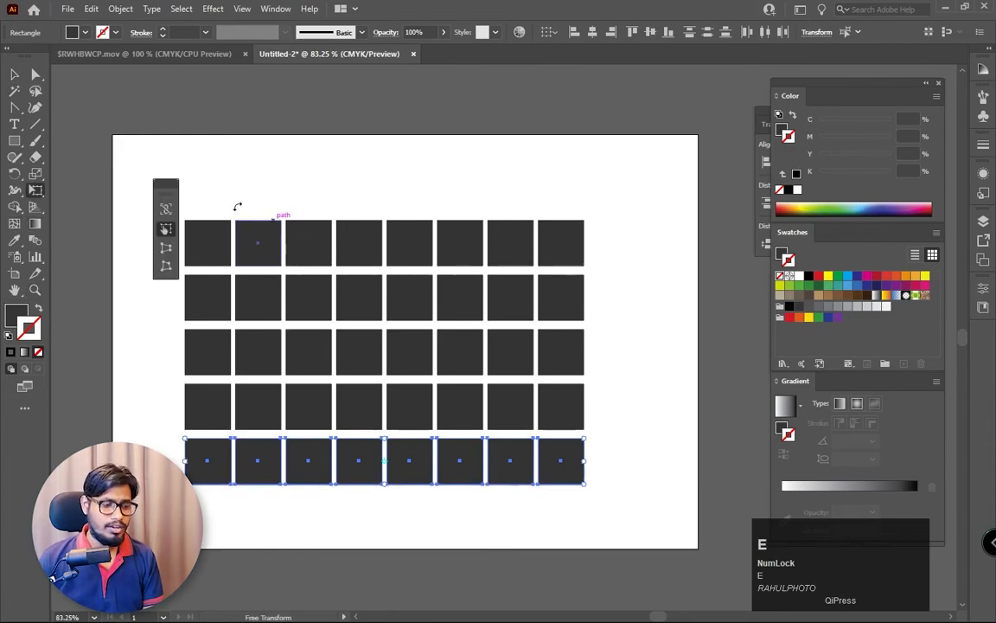
key(v)
key(a)
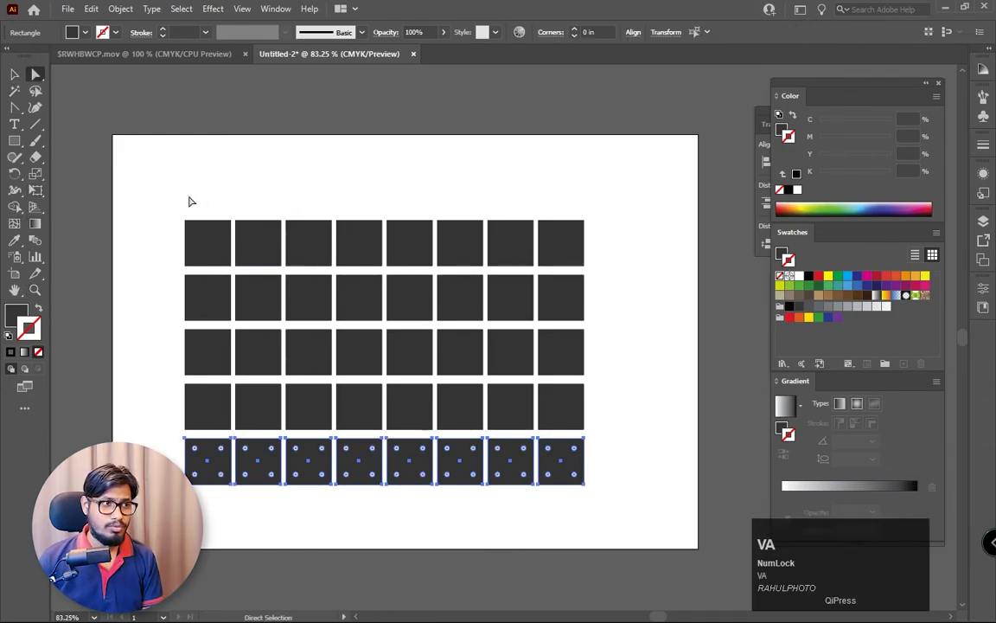
key(v)
drag(149, 173, 653, 514)
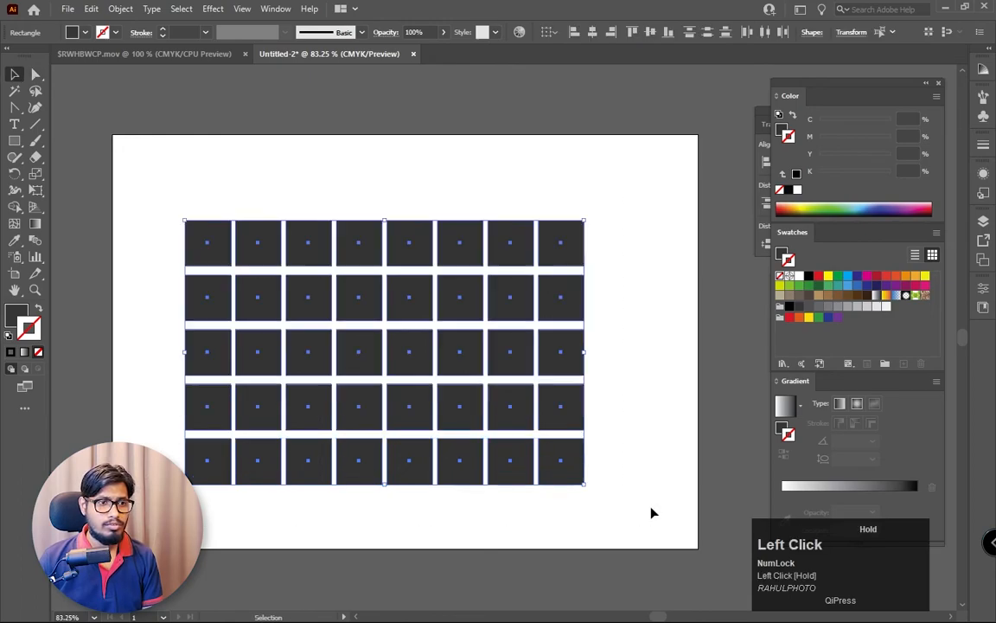
click(35, 189)
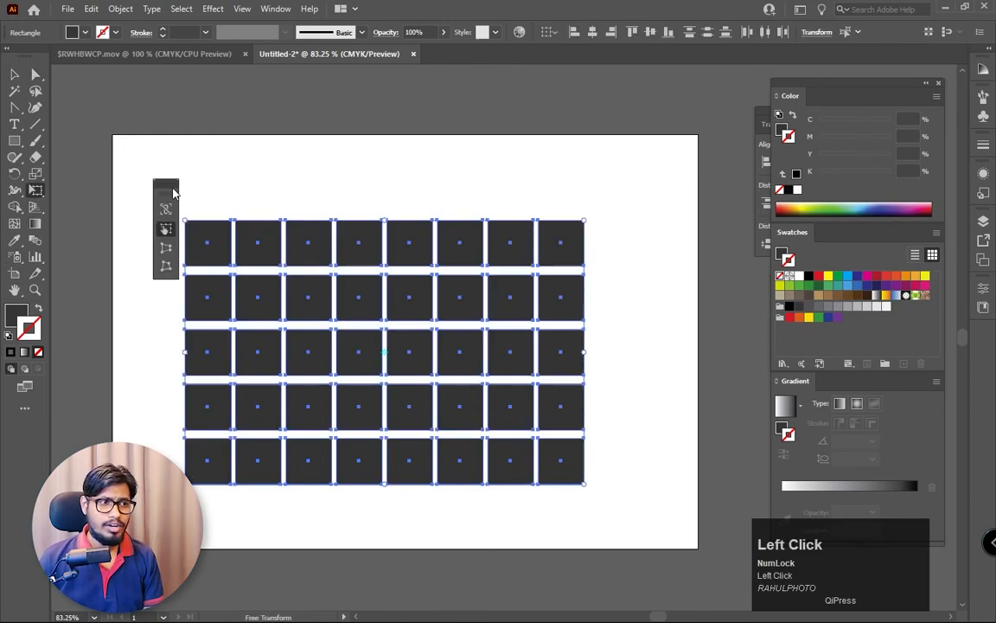
drag(173, 187, 118, 163)
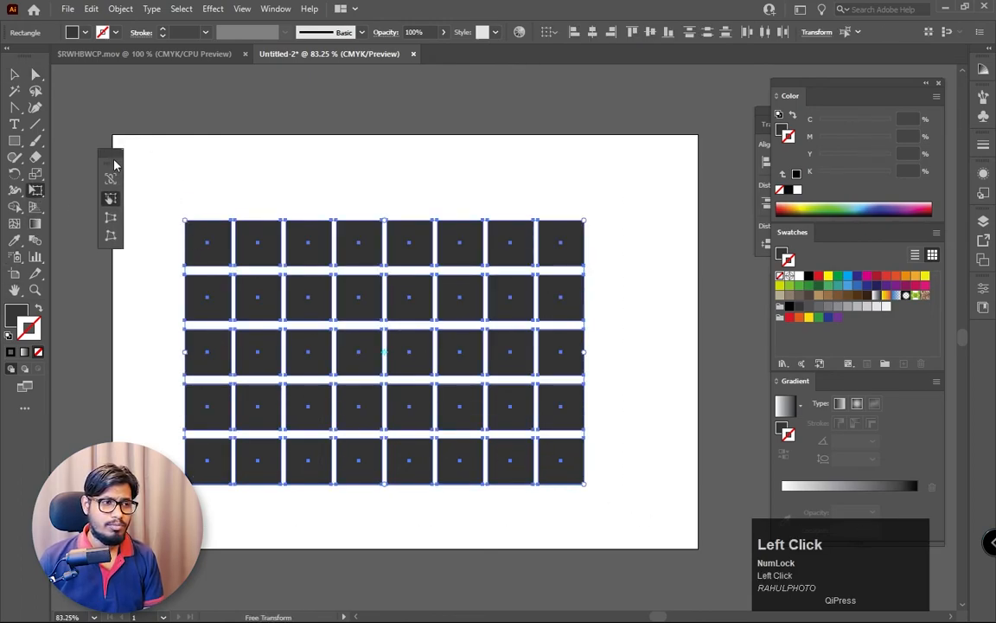
click(109, 243)
drag(185, 223, 303, 199)
drag(590, 488, 698, 545)
drag(311, 209, 450, 206)
drag(188, 485, 108, 548)
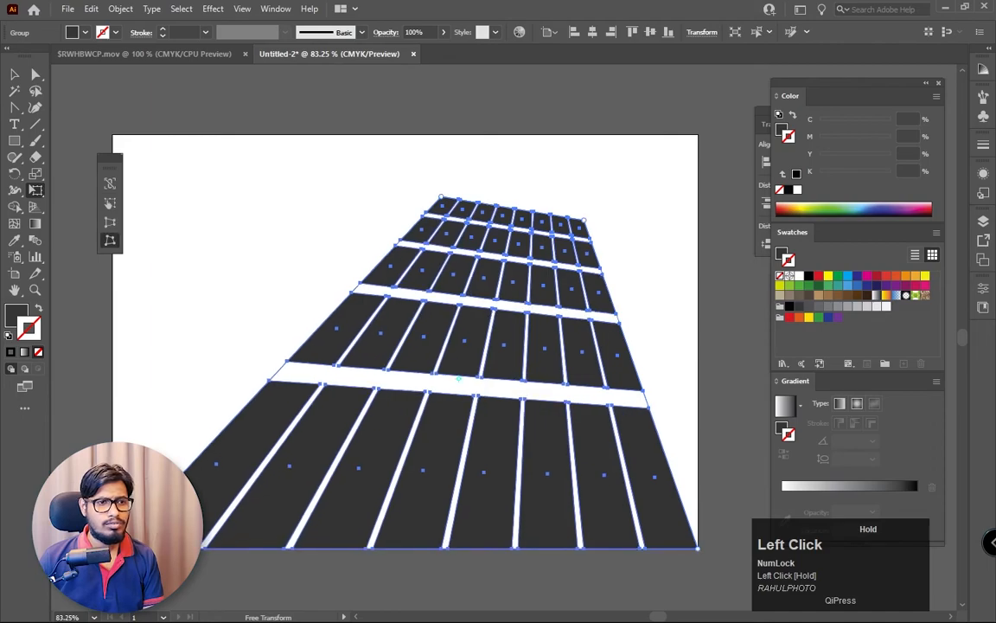
- Lower the grid's two upper corners so its far edge slants down to the right, then reselect the grid
drag(590, 229, 611, 321)
drag(444, 204, 436, 234)
click(12, 73)
key(z)
drag(692, 286, 552, 268)
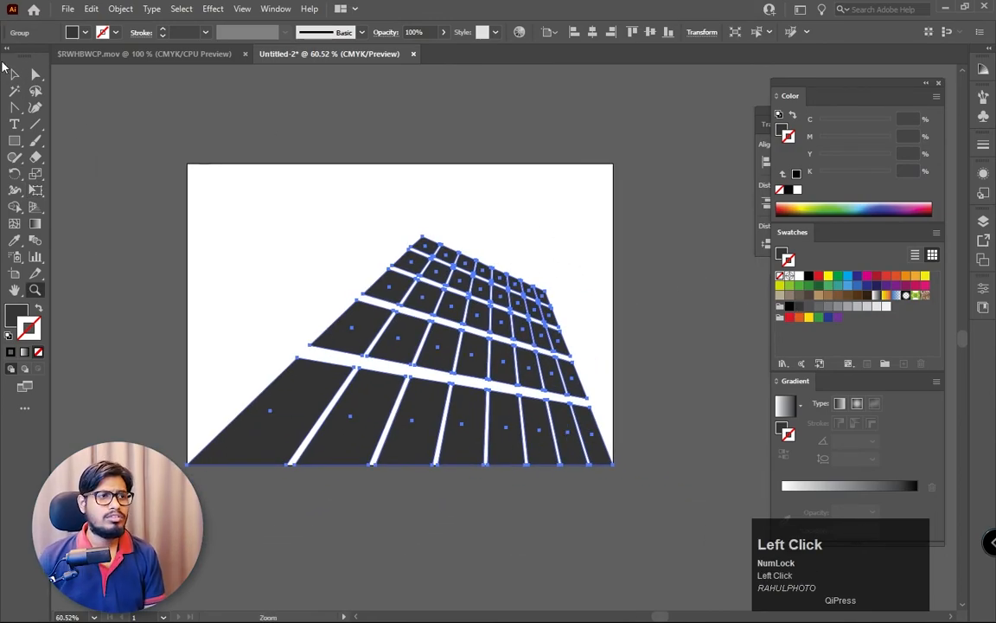
click(12, 74)
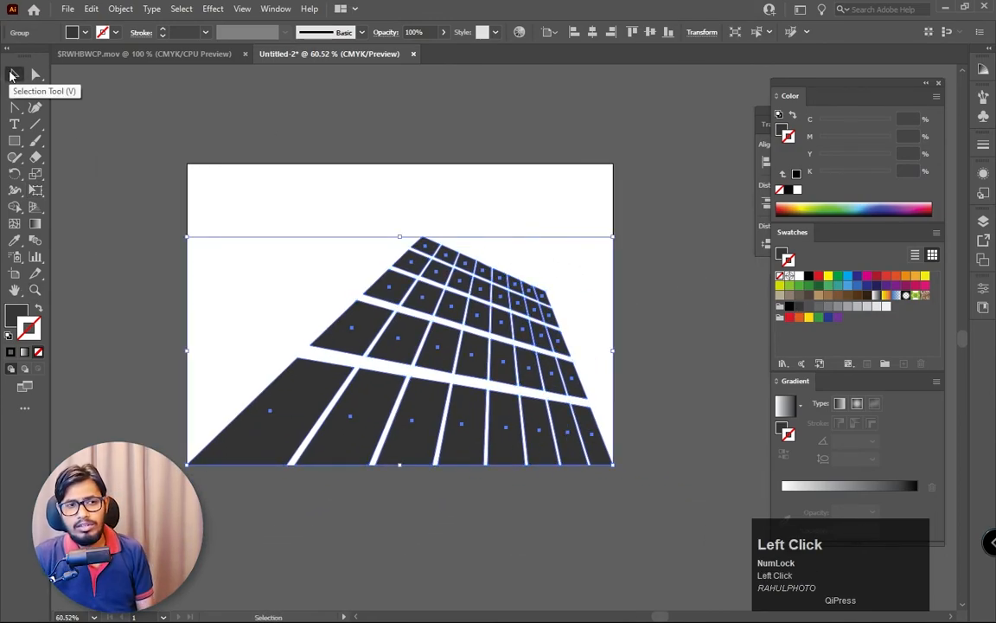
click(13, 75)
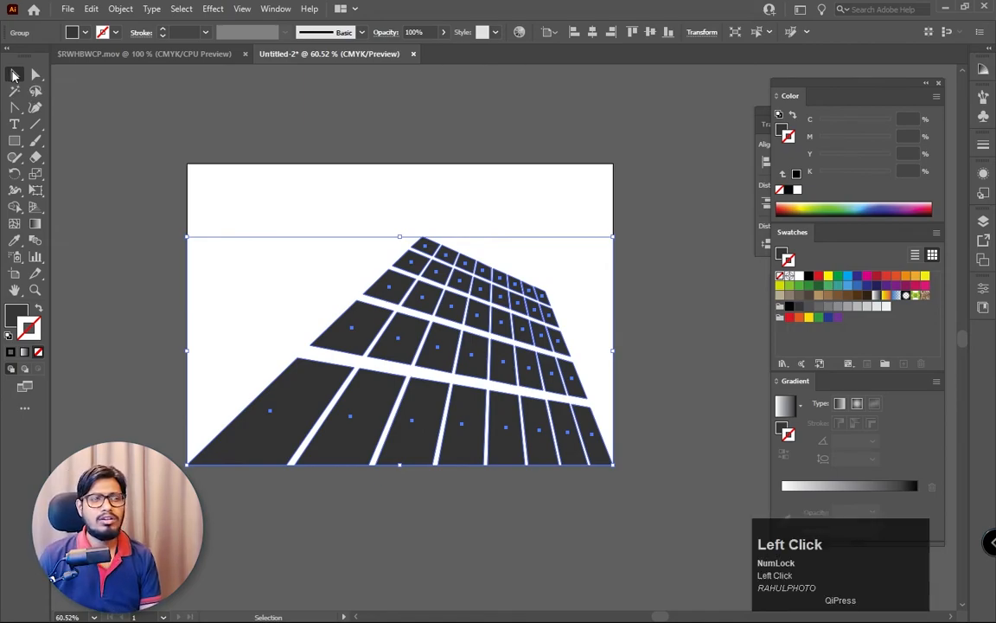
click(386, 192)
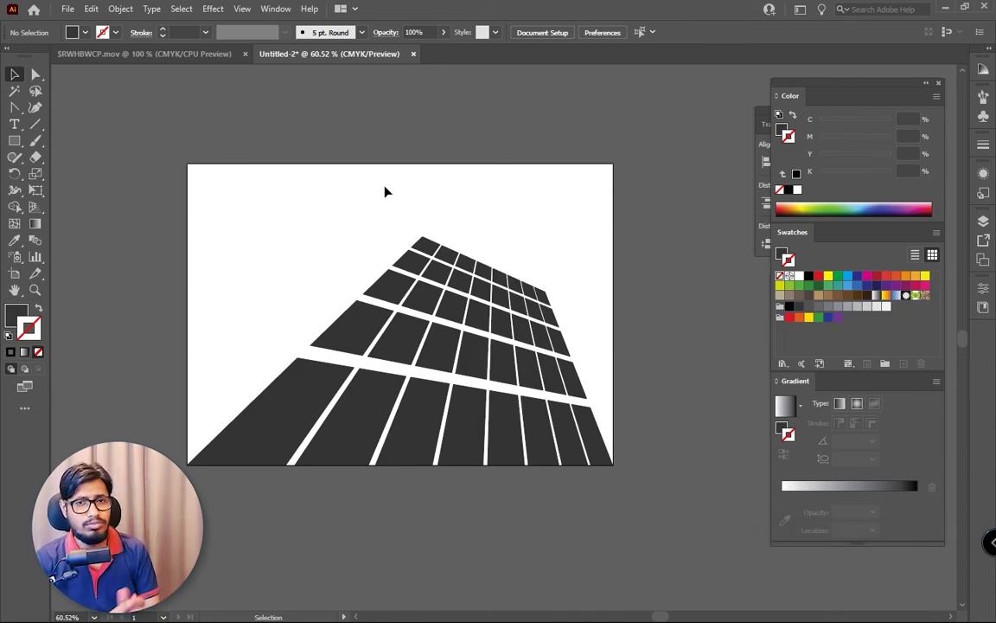
drag(276, 242, 655, 483)
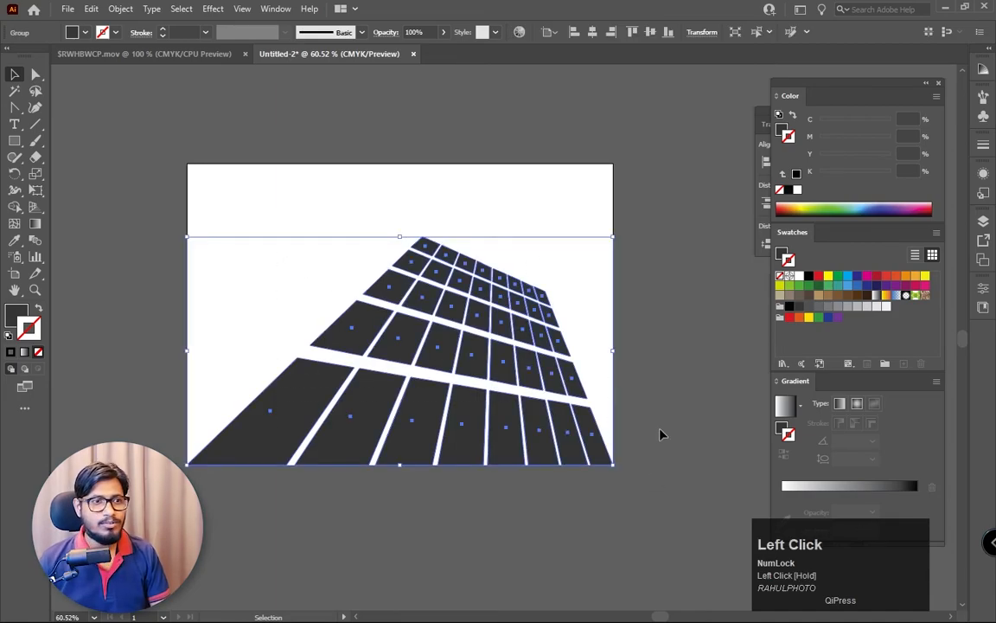